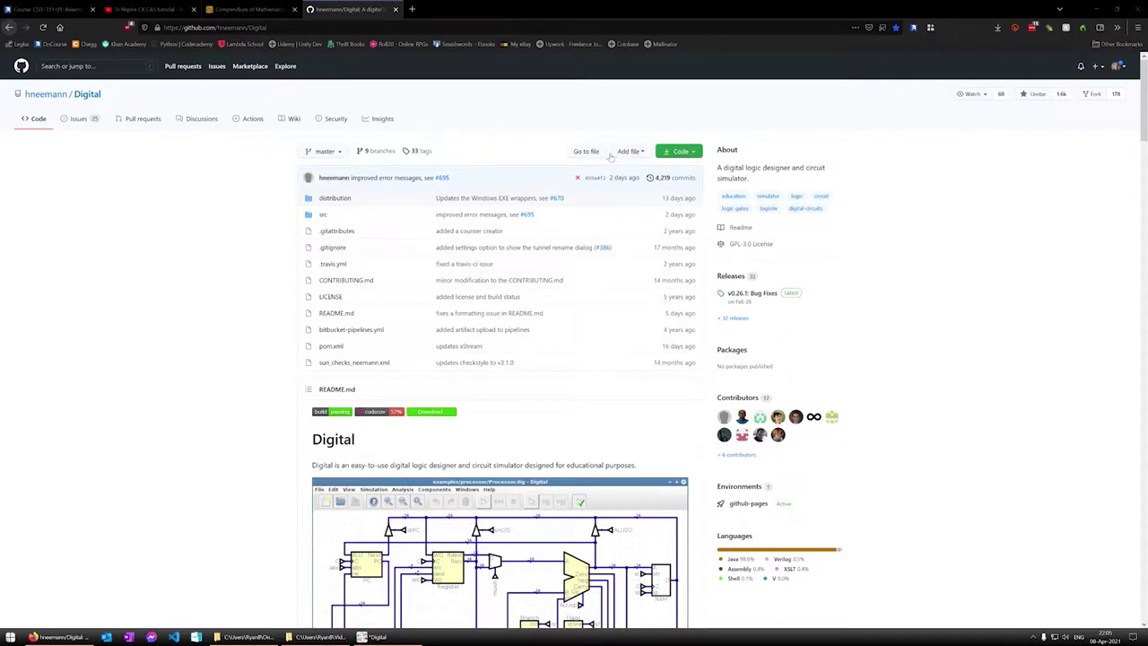
Step: Check the repository's Code download options, then scroll the README to Download and Installation
{"action": "left_click", "coordinate": [692, 157]}
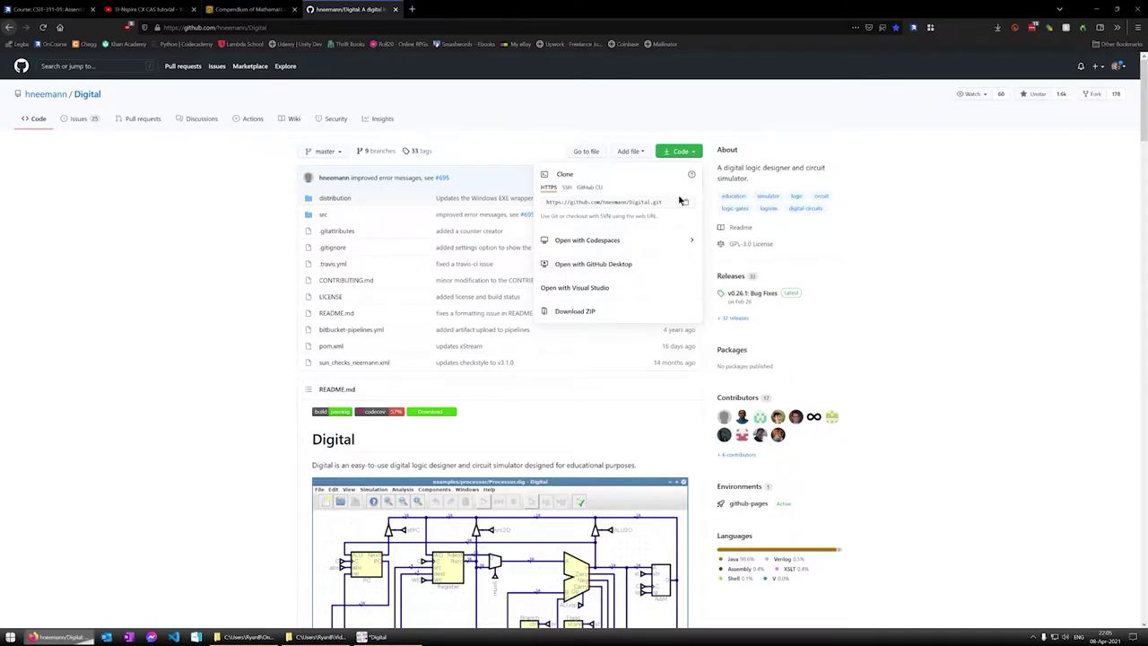
{"action": "left_click", "coordinate": [686, 153]}
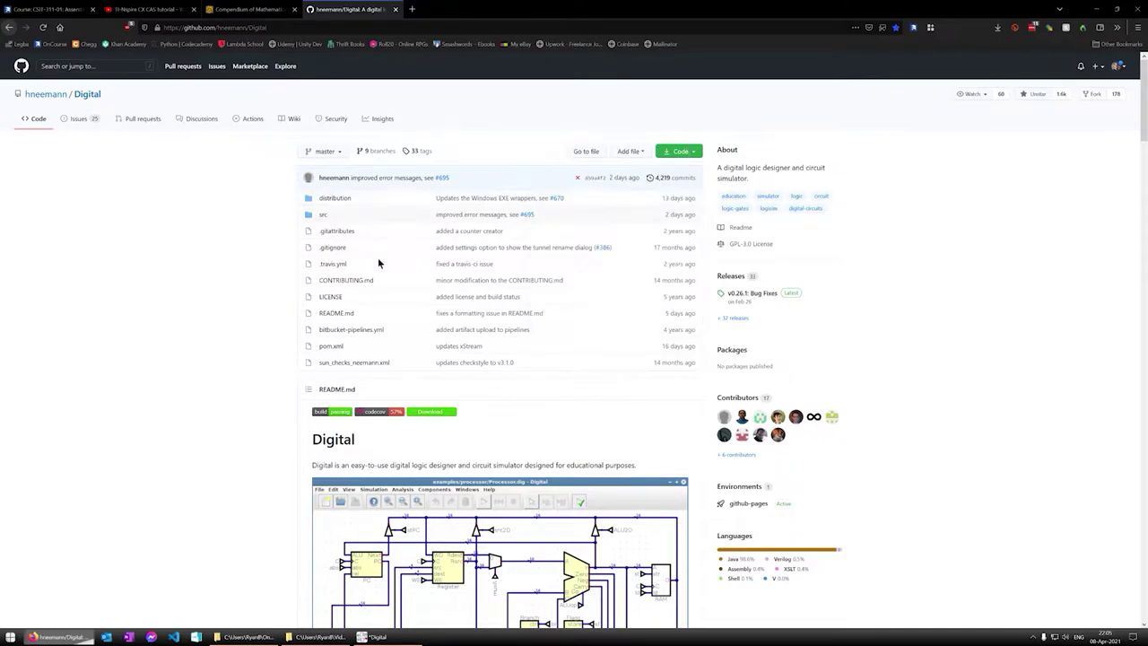
{"action": "scroll", "coordinate": [256, 340], "scroll_direction": "down", "scroll_amount": 3}
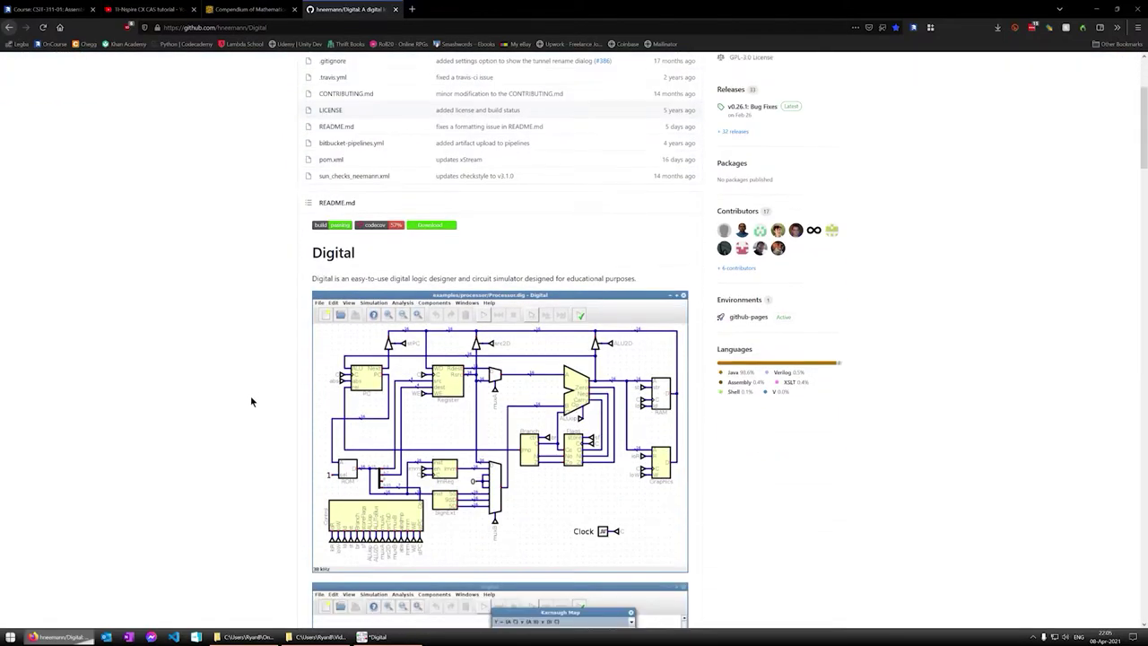
{"action": "scroll", "coordinate": [240, 320], "scroll_direction": "down", "scroll_amount": 1}
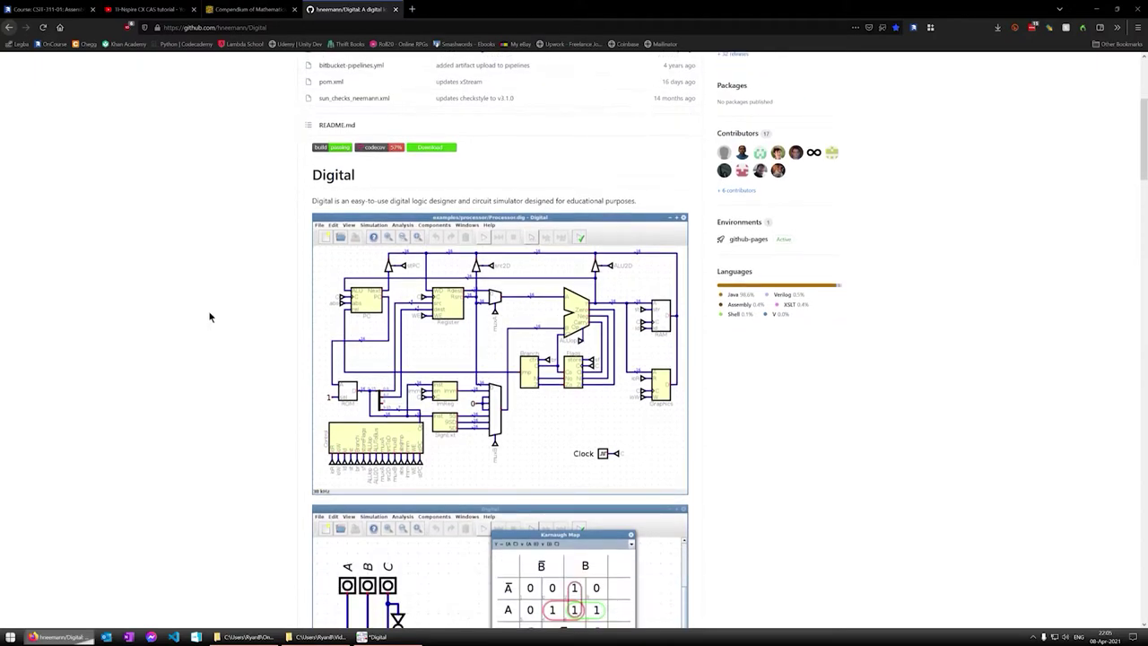
{"action": "scroll", "coordinate": [210, 312], "scroll_direction": "down", "scroll_amount": 2}
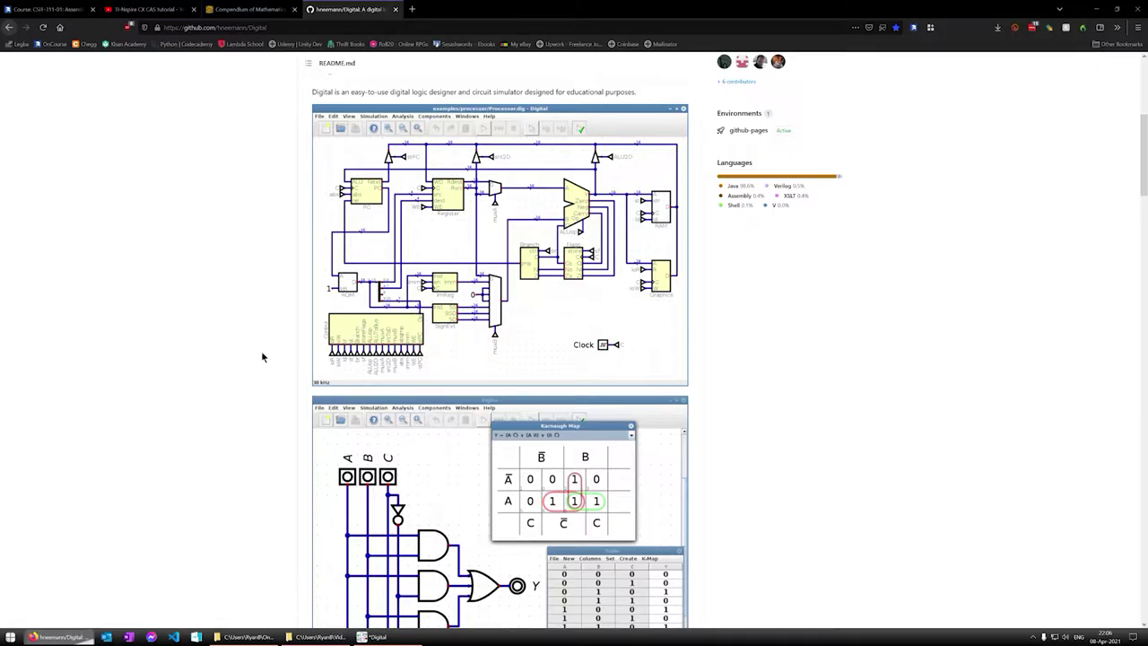
{"action": "scroll", "coordinate": [255, 350], "scroll_direction": "down", "scroll_amount": 1}
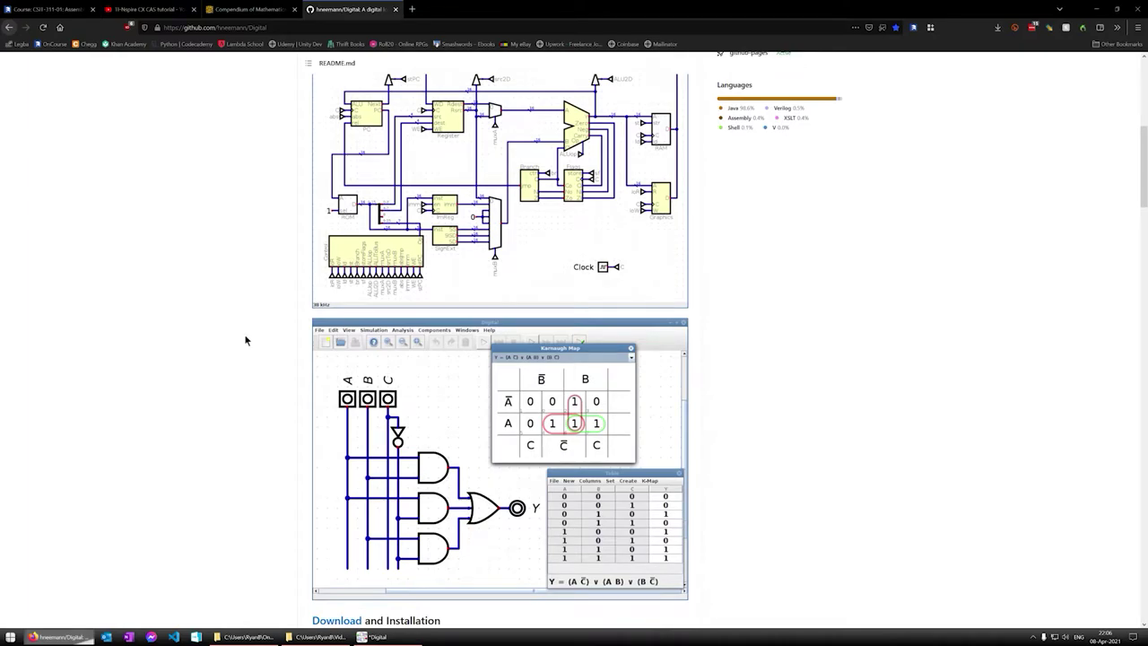
{"action": "scroll", "coordinate": [251, 337], "scroll_direction": "down", "scroll_amount": 3}
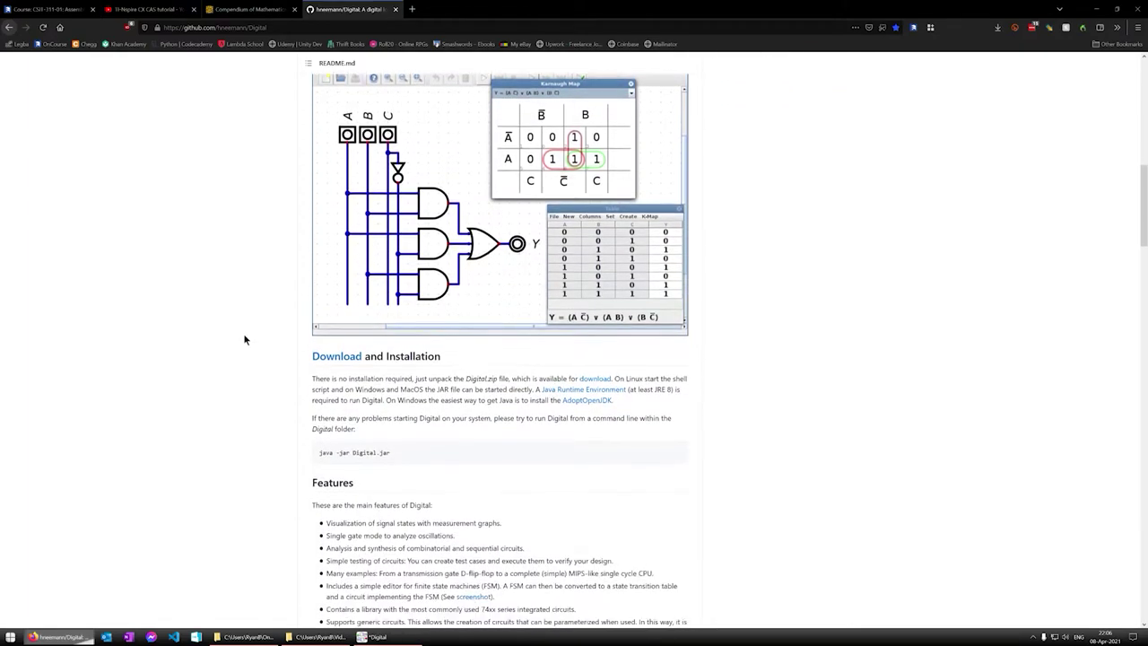
{"action": "scroll", "coordinate": [226, 341], "scroll_direction": "down", "scroll_amount": 1}
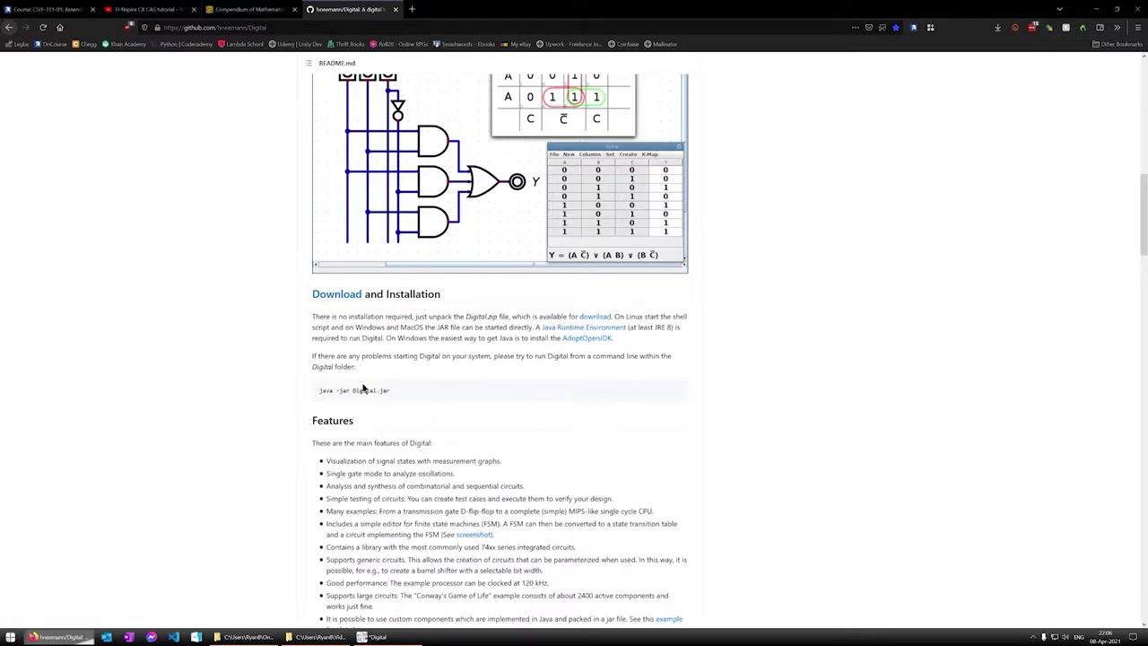
{"action": "scroll", "coordinate": [323, 306], "scroll_direction": "down", "scroll_amount": 1}
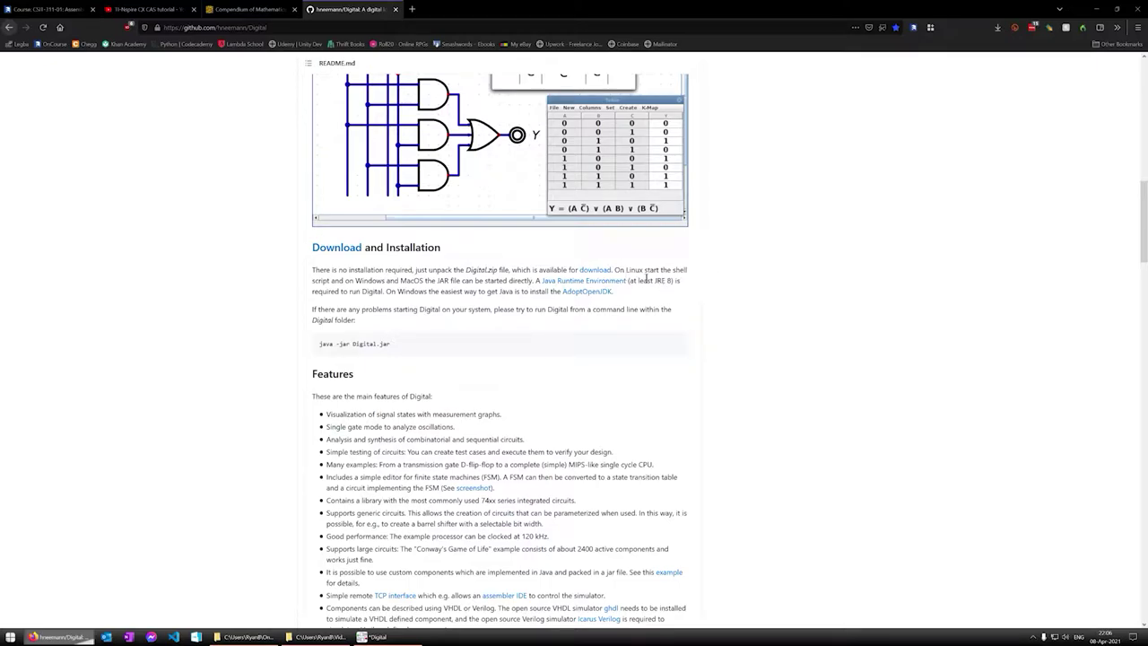
{"action": "left_click_drag", "start_coordinate": [625, 270], "coordinate": [342, 291]}
{"action": "left_click", "coordinate": [490, 295]}
{"action": "left_click", "coordinate": [402, 292]}
{"action": "left_click_drag", "start_coordinate": [535, 280], "coordinate": [687, 287]}
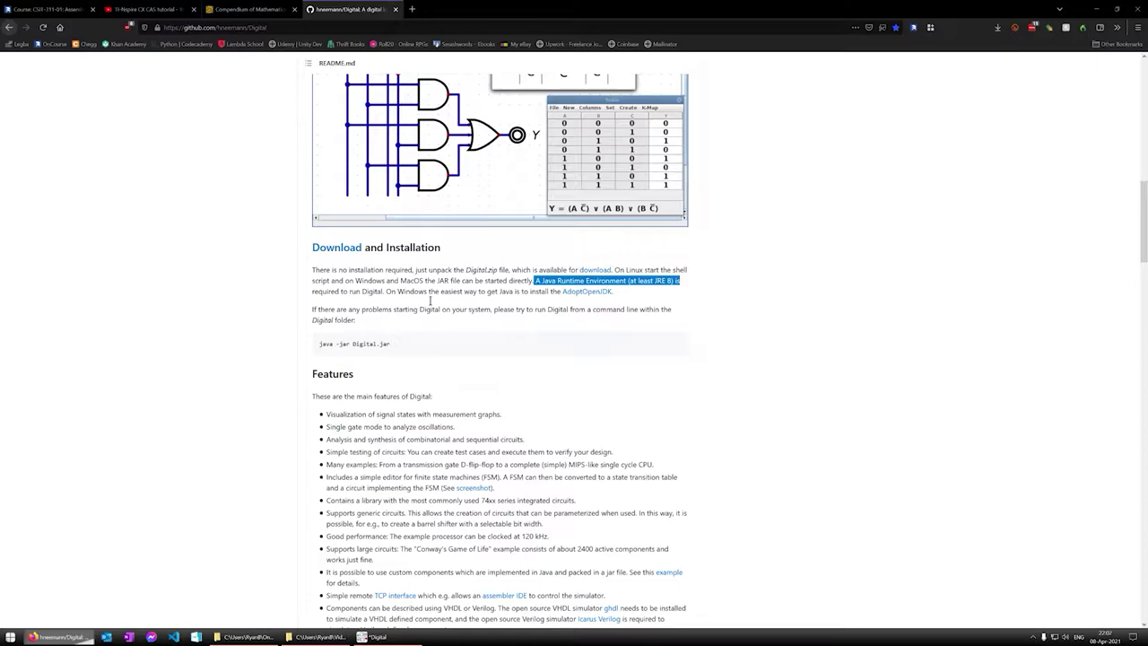
{"action": "left_click", "coordinate": [612, 326]}
{"action": "left_click_drag", "start_coordinate": [613, 293], "coordinate": [529, 292]}
{"action": "left_click", "coordinate": [628, 300]}
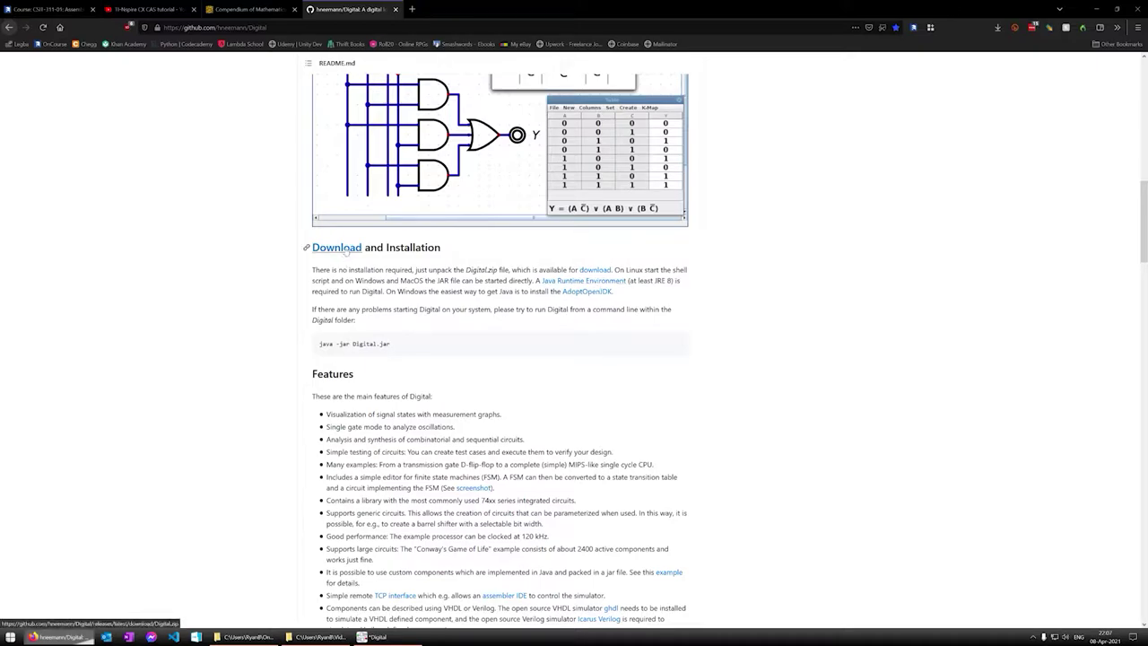
Step: Download Digital.zip through the README's Download link and scroll down the README
{"action": "middle_click", "coordinate": [691, 410]}
{"action": "middle_click", "coordinate": [686, 433]}
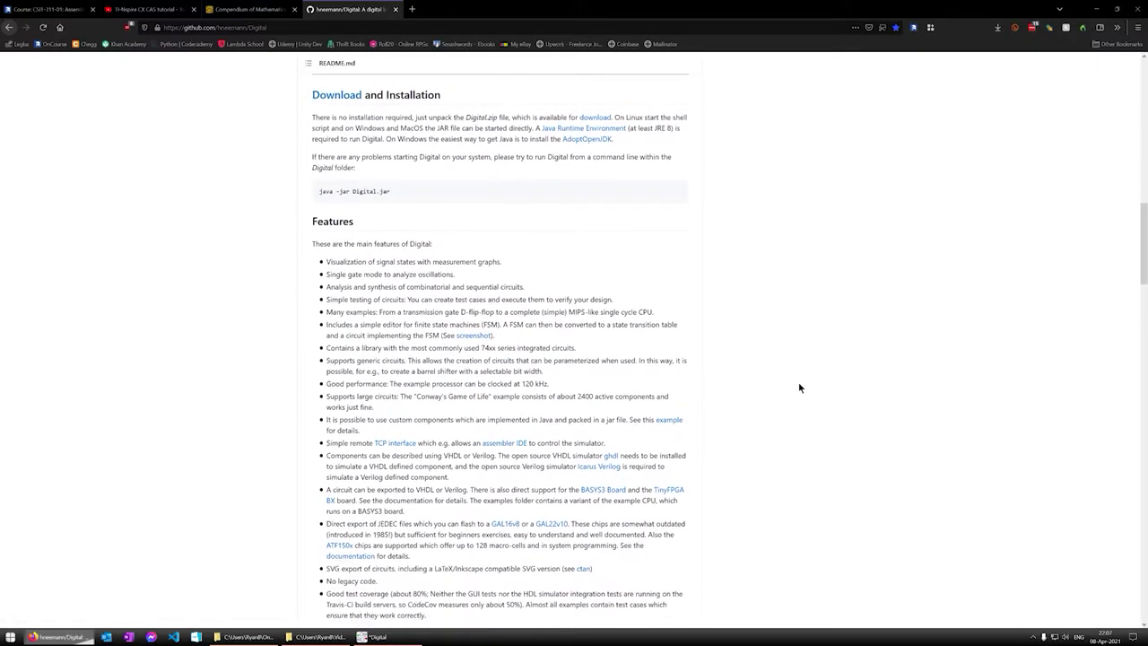
{"action": "scroll", "coordinate": [418, 328], "scroll_direction": "down", "scroll_amount": 2}
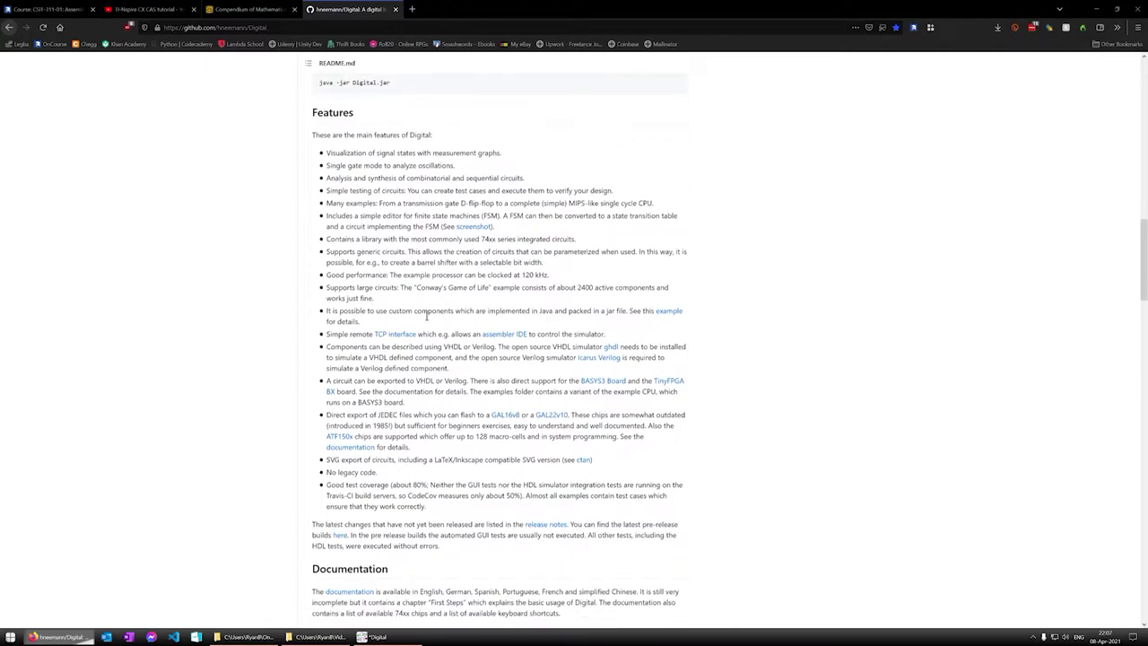
{"action": "scroll", "coordinate": [283, 279], "scroll_direction": "down", "scroll_amount": 2}
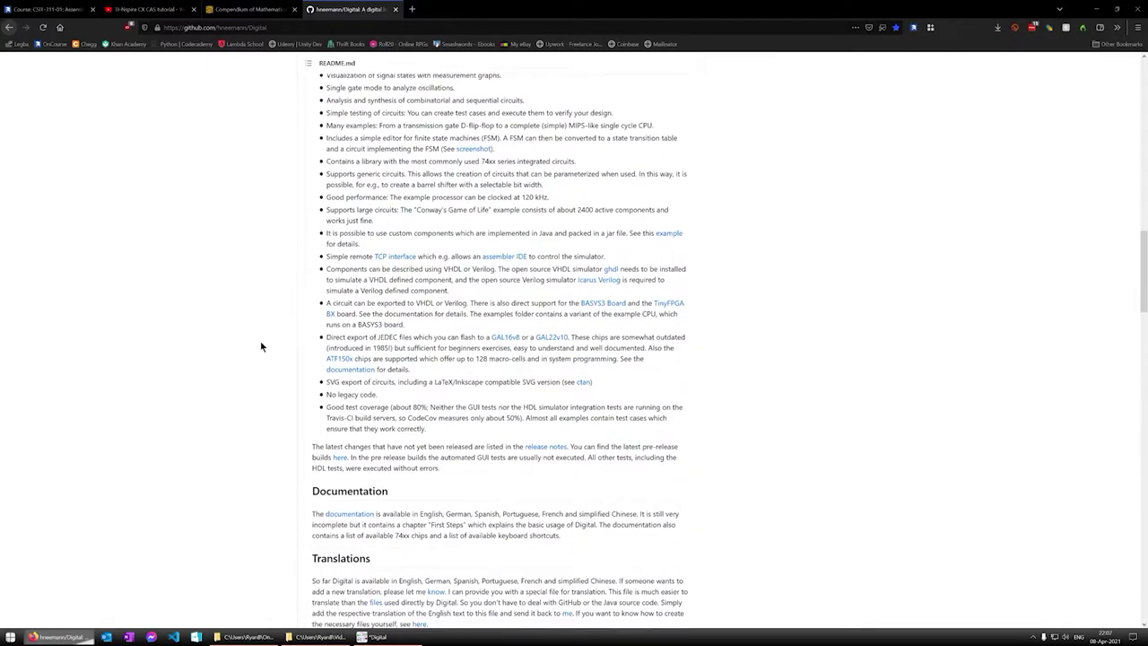
{"action": "scroll", "coordinate": [820, 238], "scroll_direction": "down", "scroll_amount": 2}
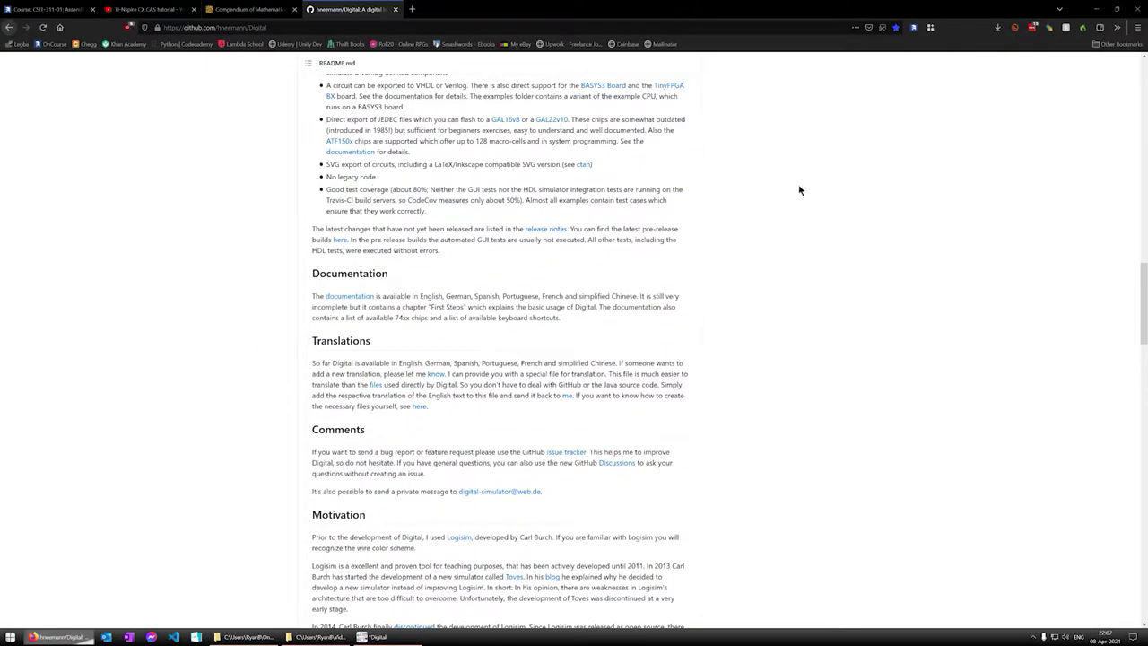
{"action": "scroll", "coordinate": [812, 212], "scroll_direction": "down", "scroll_amount": 1}
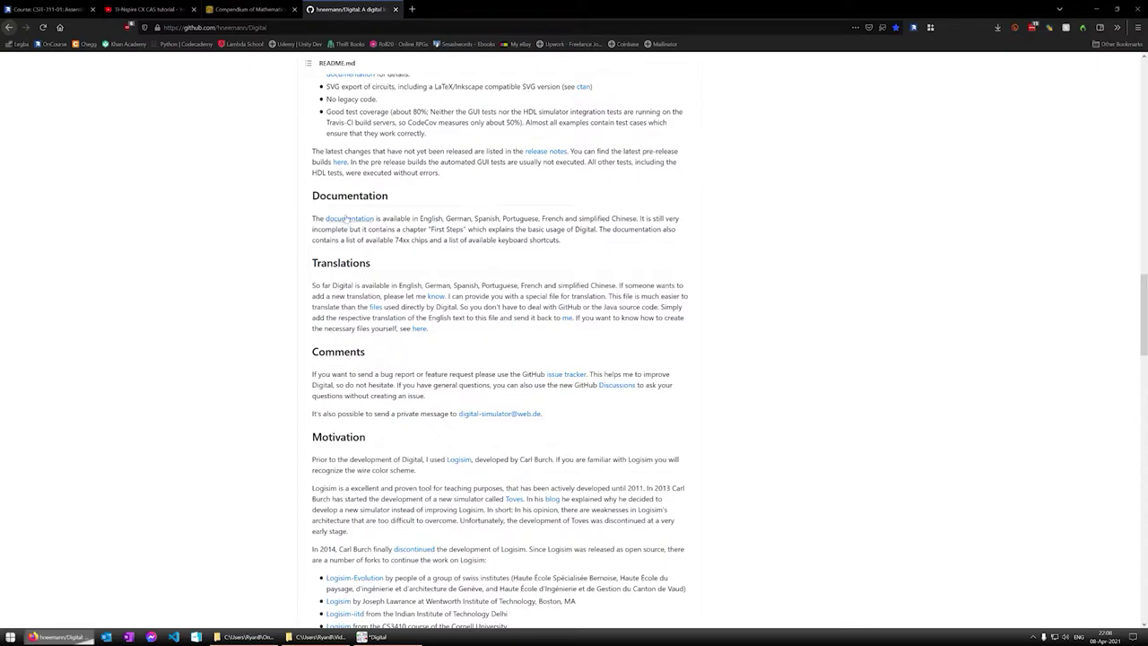
Step: Check the downloads list for the new Digital(3).zip, then scroll the README back to the top
{"action": "left_click", "coordinate": [1000, 27]}
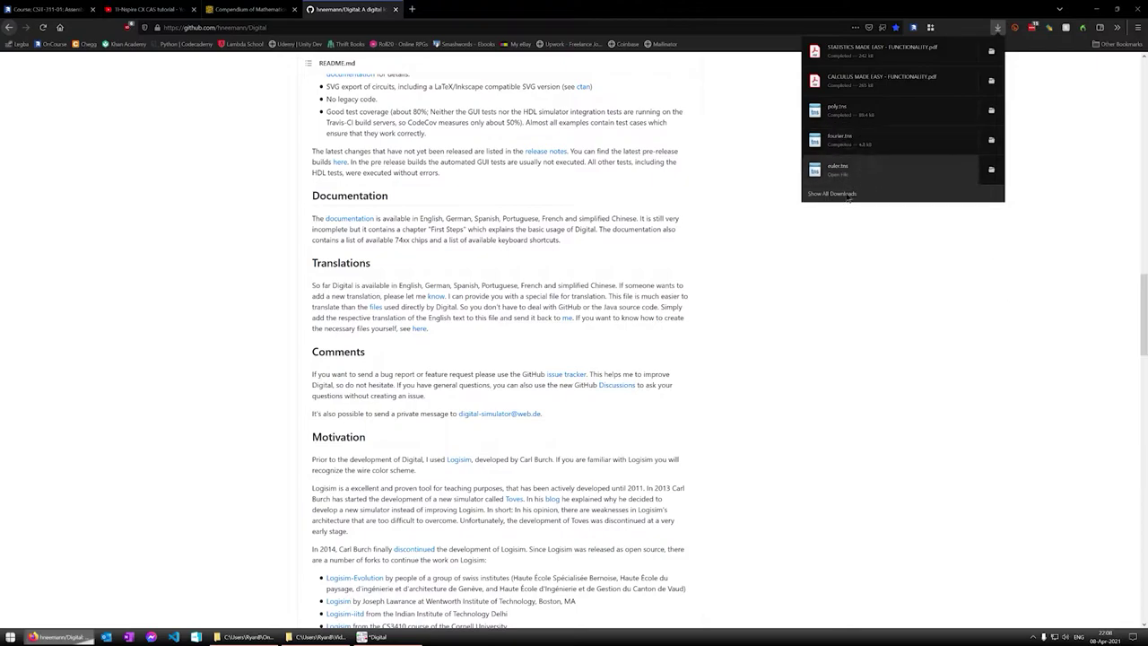
{"action": "left_click", "coordinate": [854, 348]}
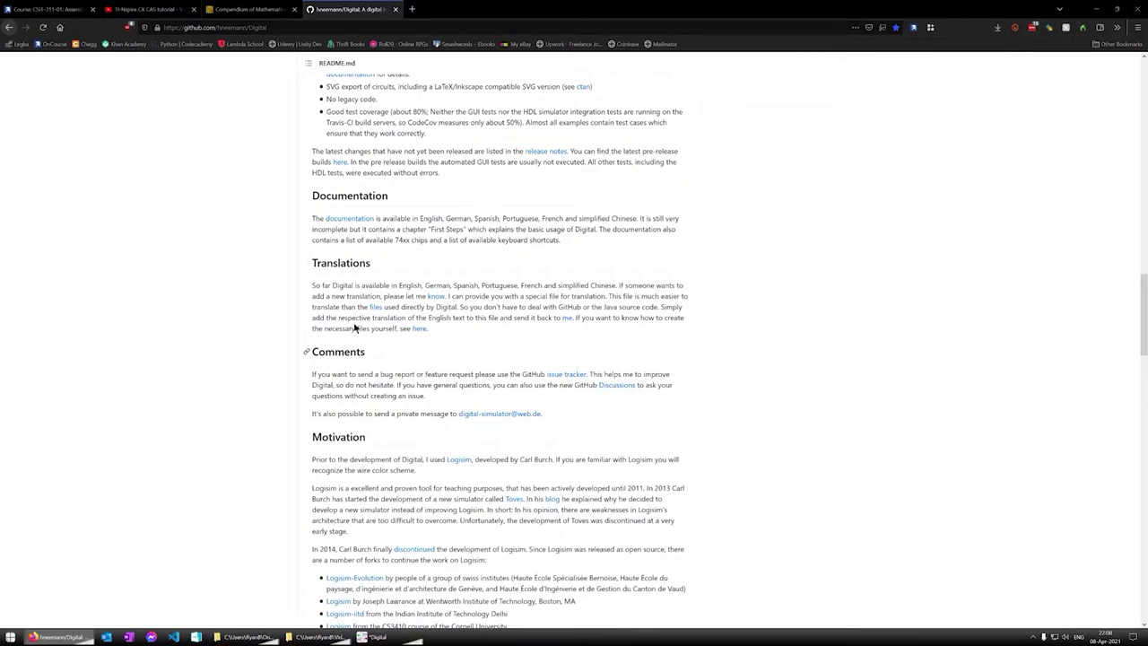
{"action": "scroll", "coordinate": [276, 338], "scroll_direction": "up", "scroll_amount": 7}
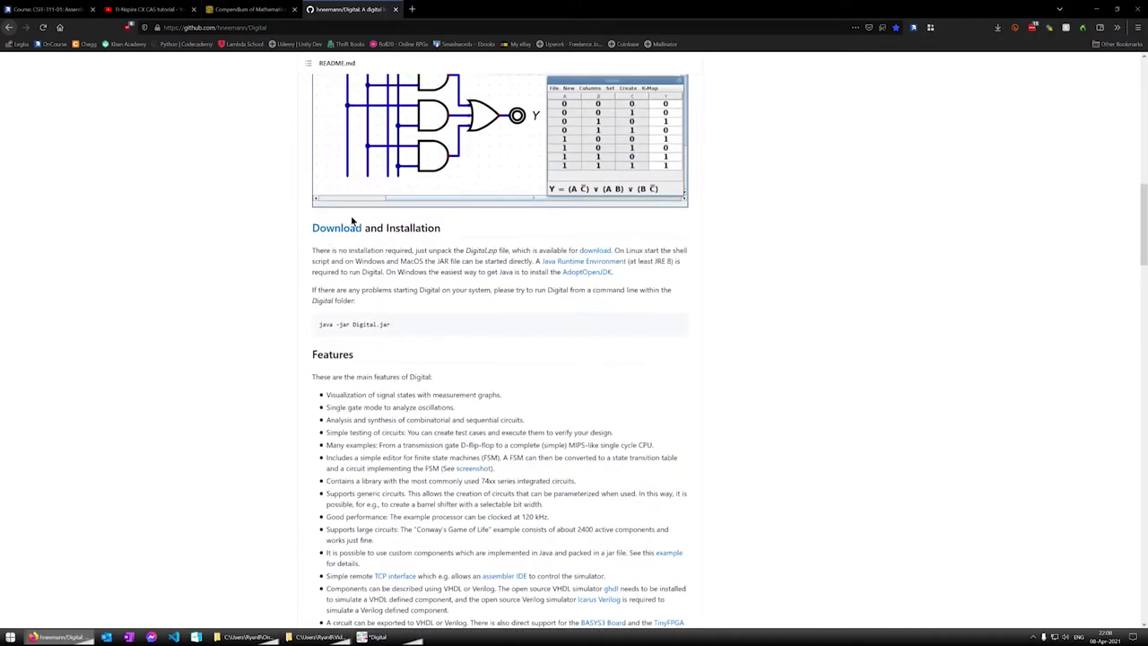
{"action": "scroll", "coordinate": [601, 514], "scroll_direction": "up", "scroll_amount": 4}
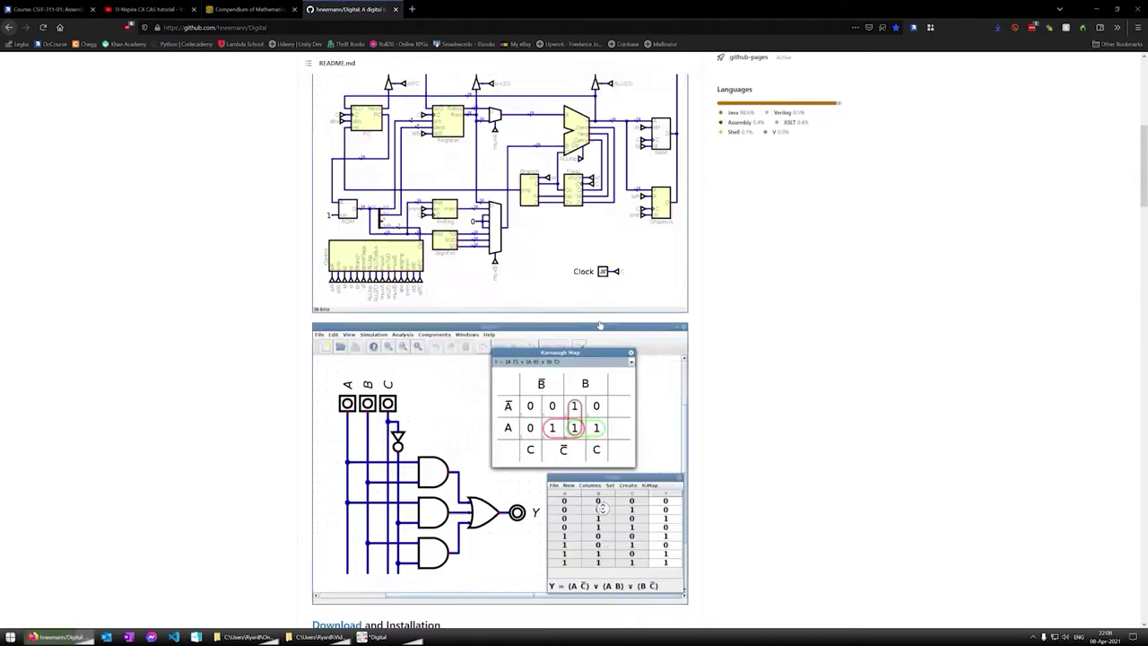
{"action": "scroll", "coordinate": [599, 324], "scroll_direction": "up", "scroll_amount": 4}
Step: Extract the Digital folder from Digital(3).zip into Digital Lesson with 7-Zip, then close 7-Zip
{"action": "left_click", "coordinate": [997, 27]}
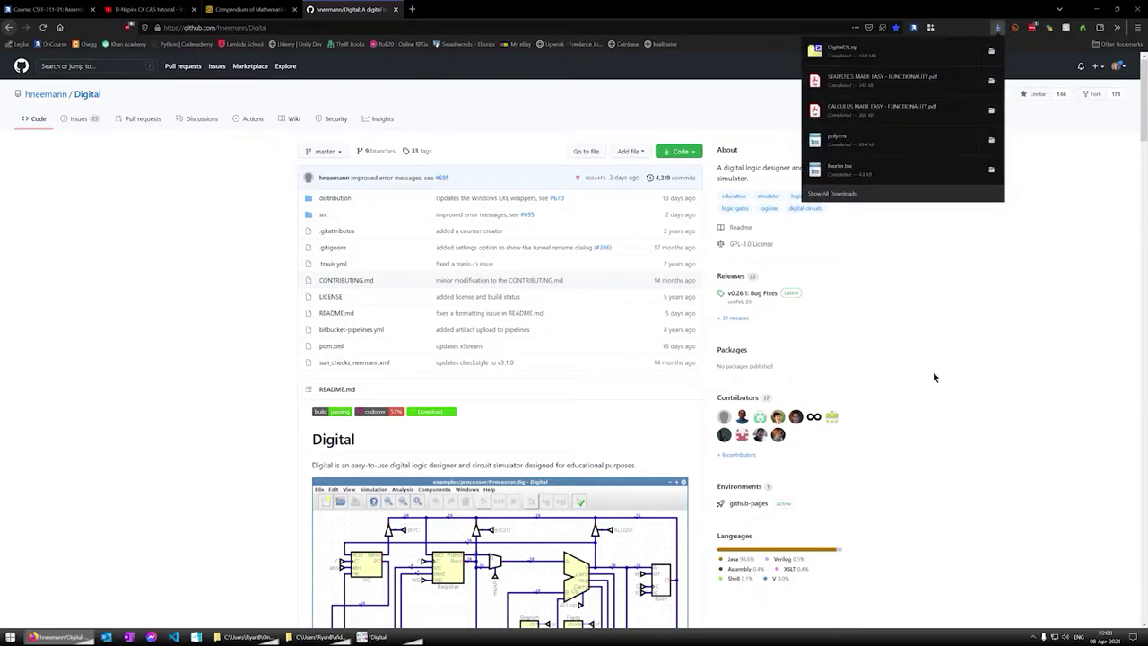
{"action": "left_click", "coordinate": [875, 63]}
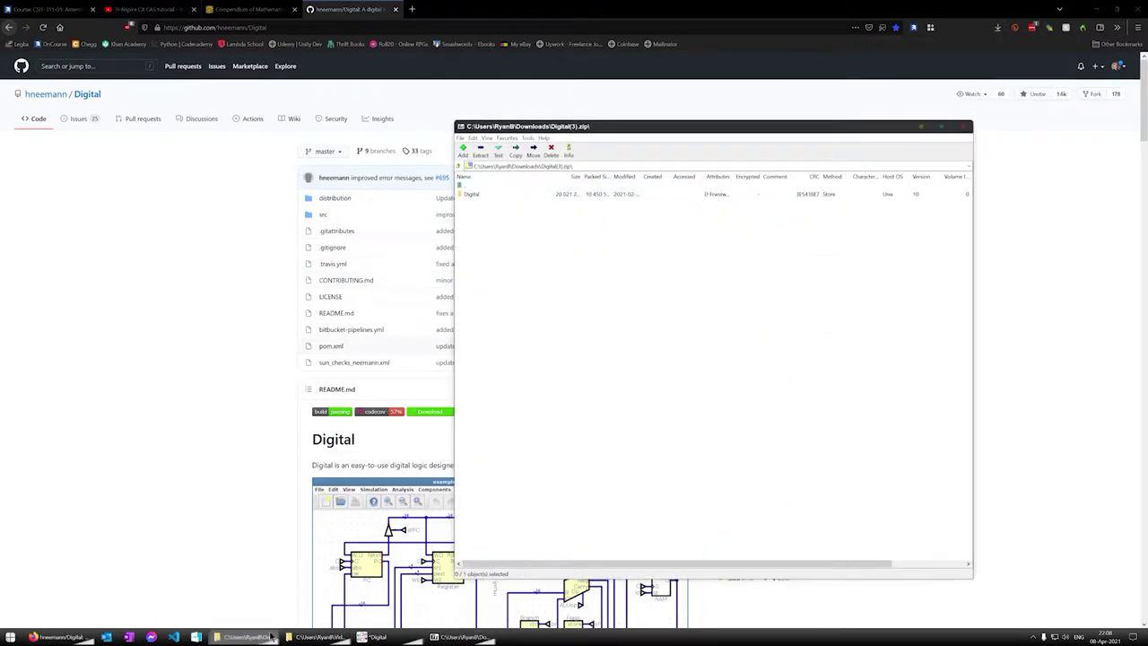
{"action": "left_click", "coordinate": [247, 637]}
{"action": "key", "text": "alt+Tab"}
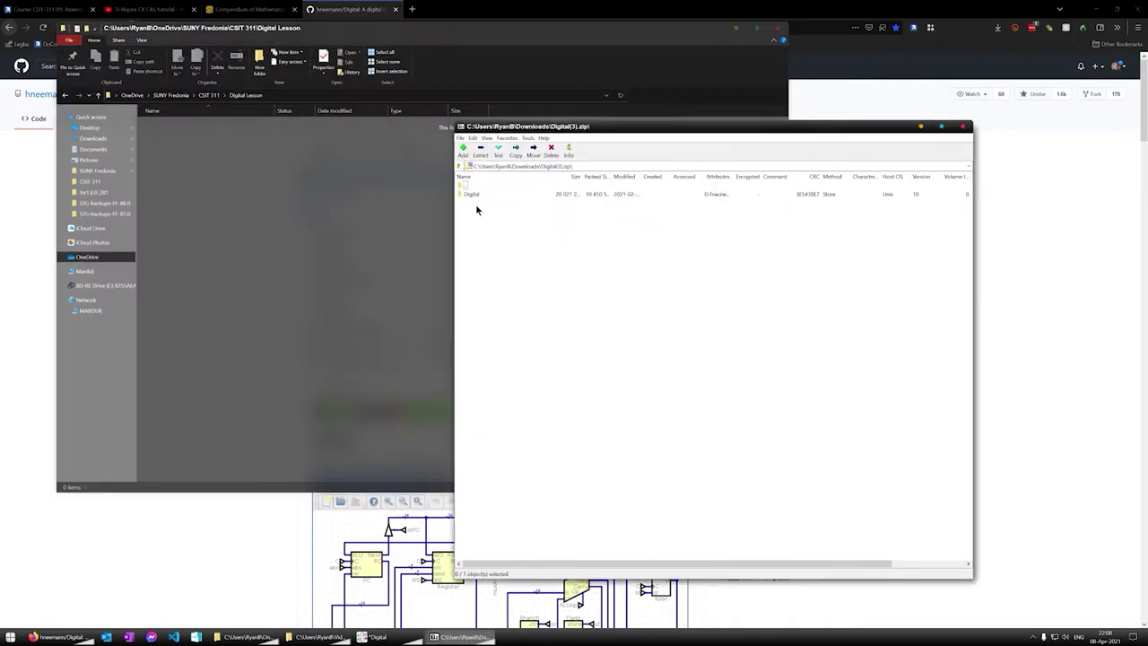
{"action": "left_click_drag", "start_coordinate": [478, 199], "coordinate": [297, 217]}
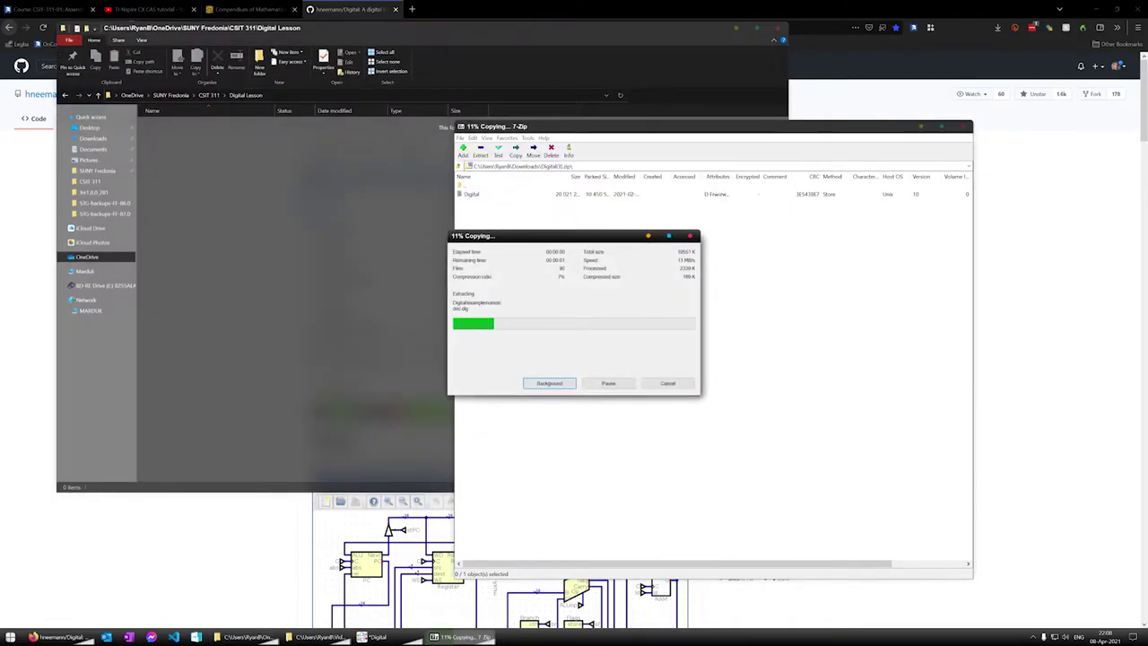
{"action": "left_click", "coordinate": [298, 325]}
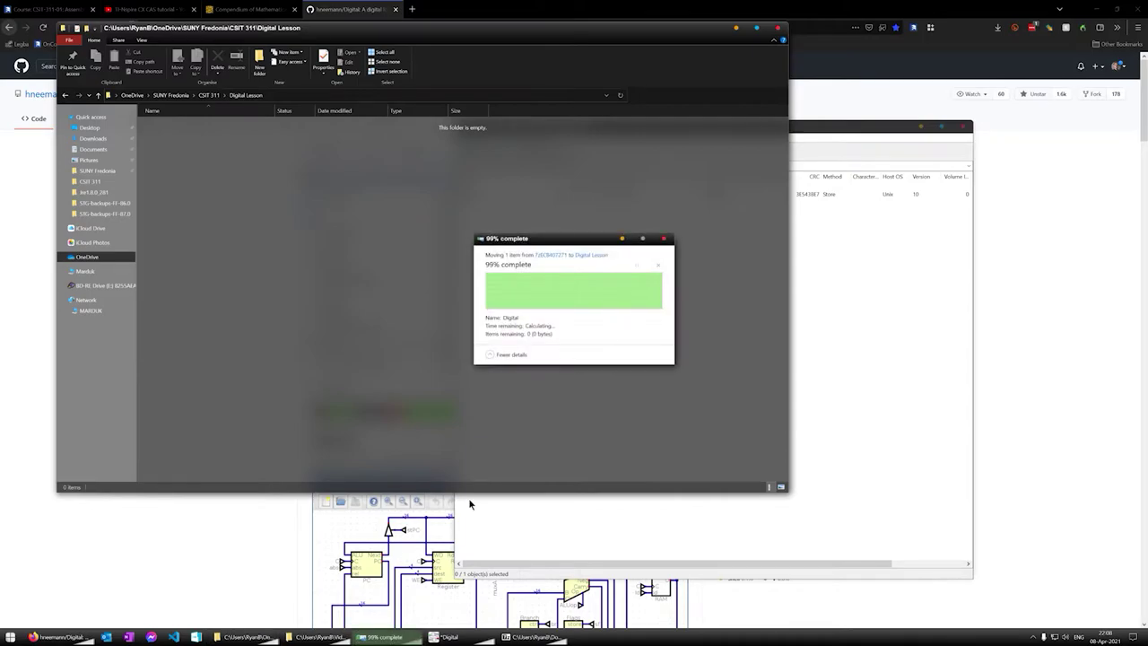
{"action": "left_click", "coordinate": [886, 261]}
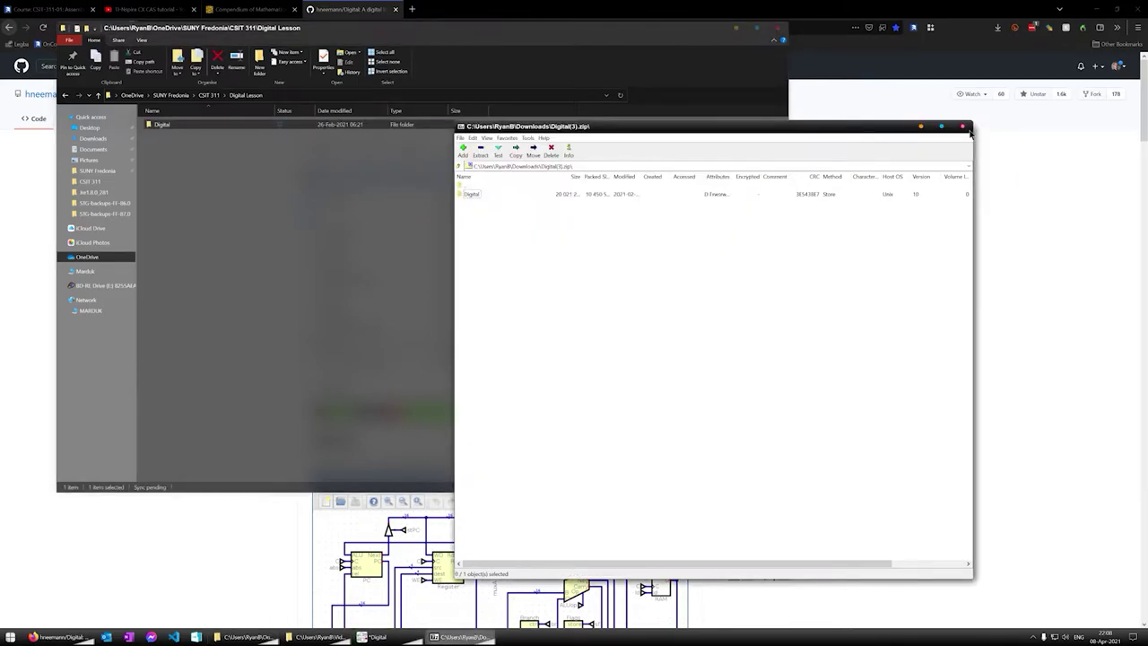
{"action": "left_click", "coordinate": [968, 129]}
Step: Open the extracted Digital folder and look at Digital.exe, Digital.jar and Digital.sh
{"action": "double_click", "coordinate": [174, 126]}
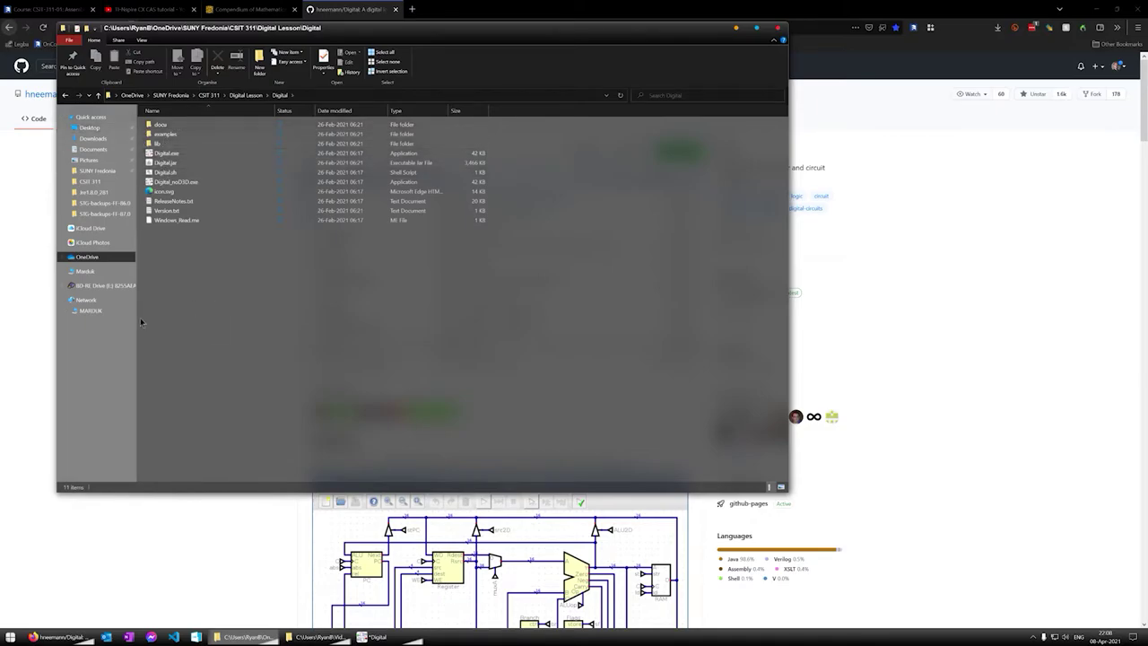
{"action": "left_click", "coordinate": [172, 153]}
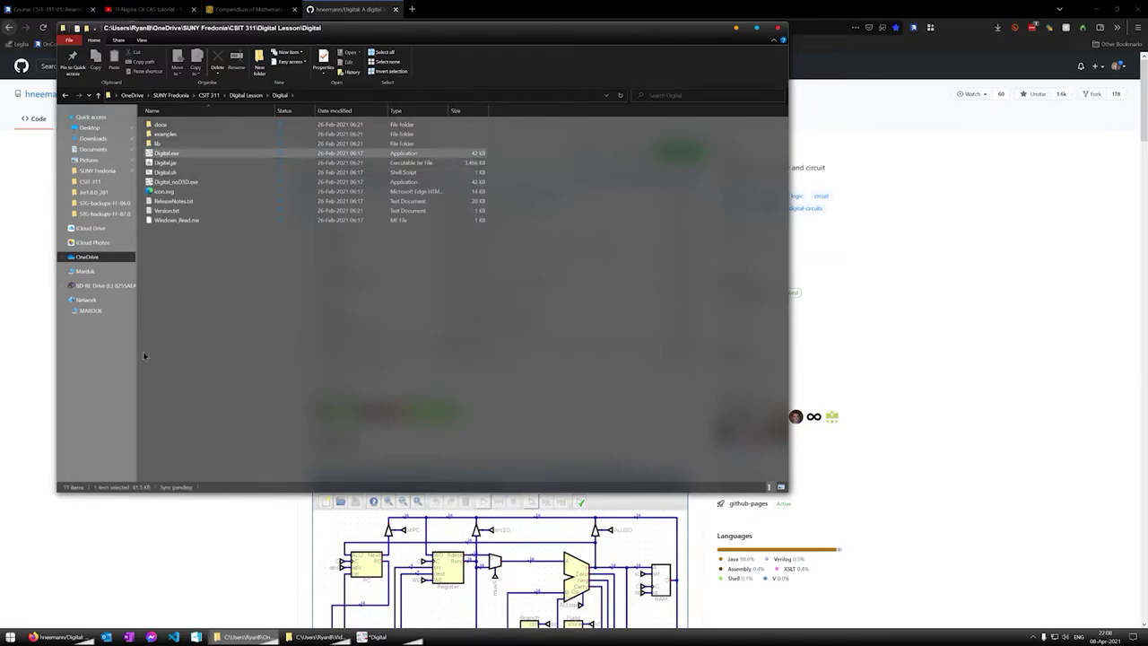
{"action": "left_click", "coordinate": [169, 162]}
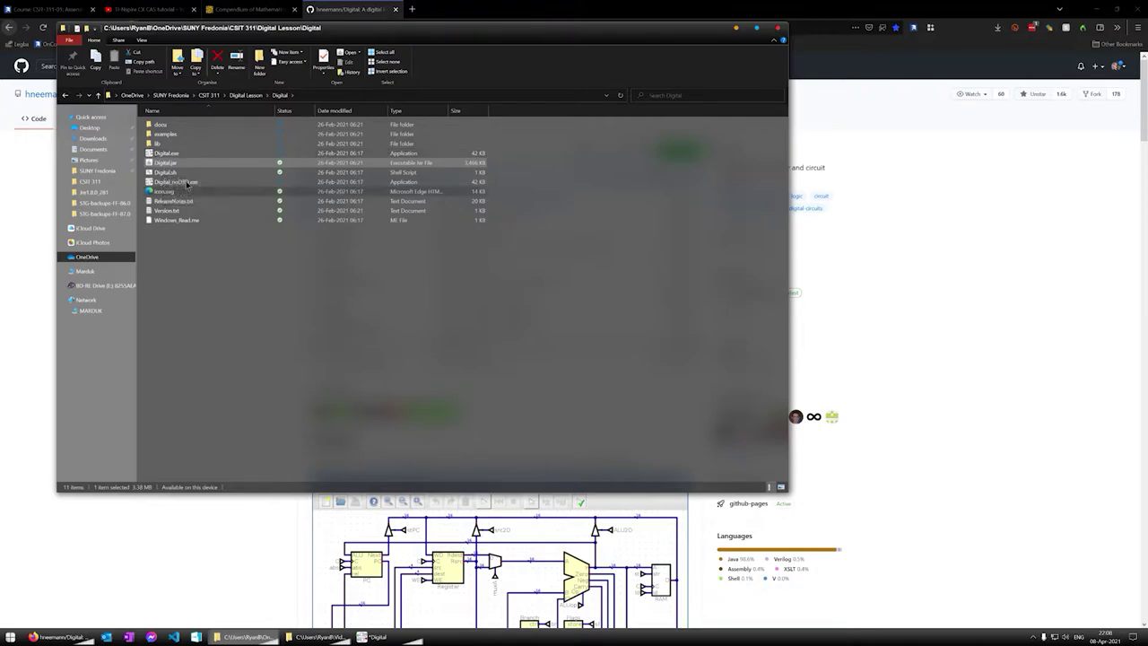
{"action": "left_click", "coordinate": [172, 172]}
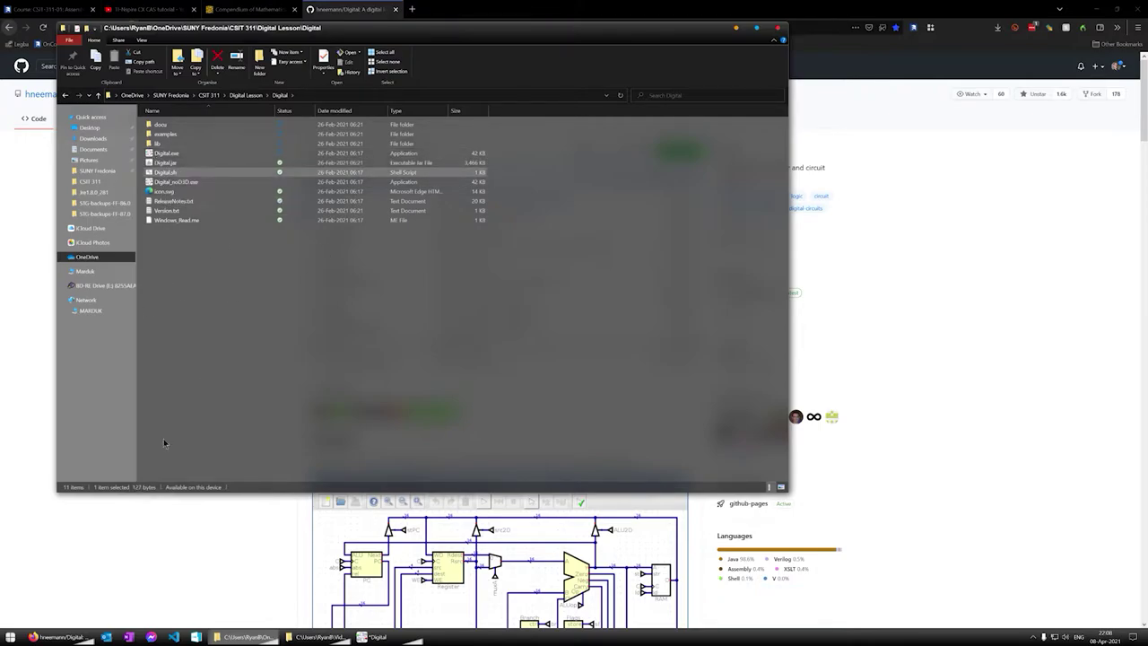
{"action": "left_click", "coordinate": [606, 177]}
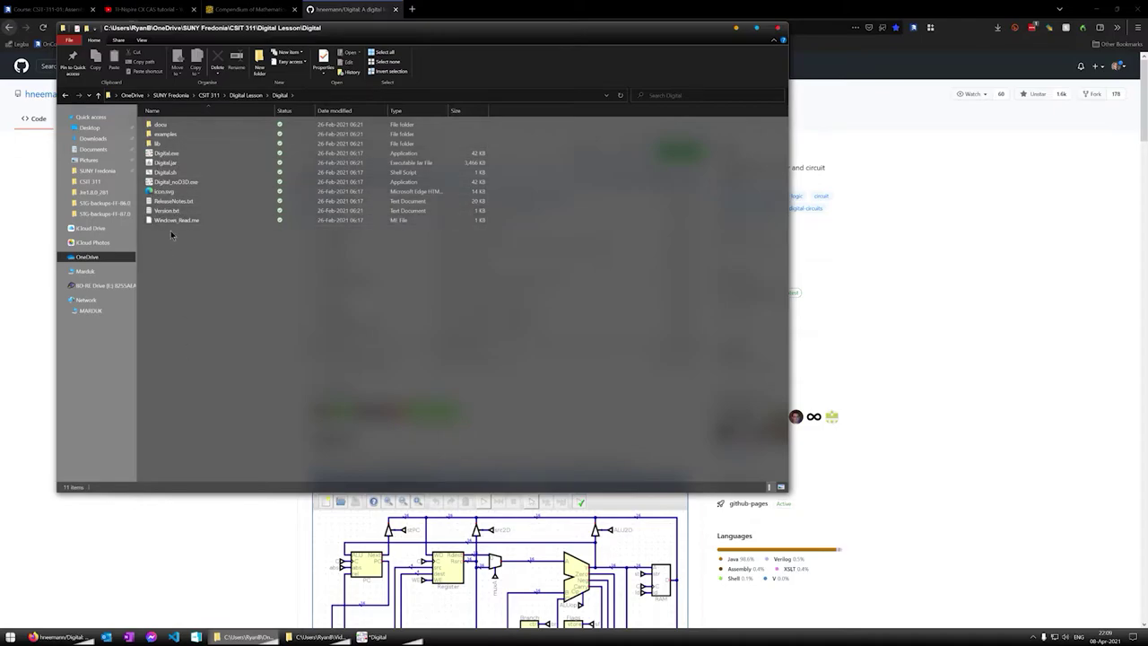
Step: Browse the docu documentation folder, return to Digital Lesson, and close the file window
{"action": "double_click", "coordinate": [162, 127]}
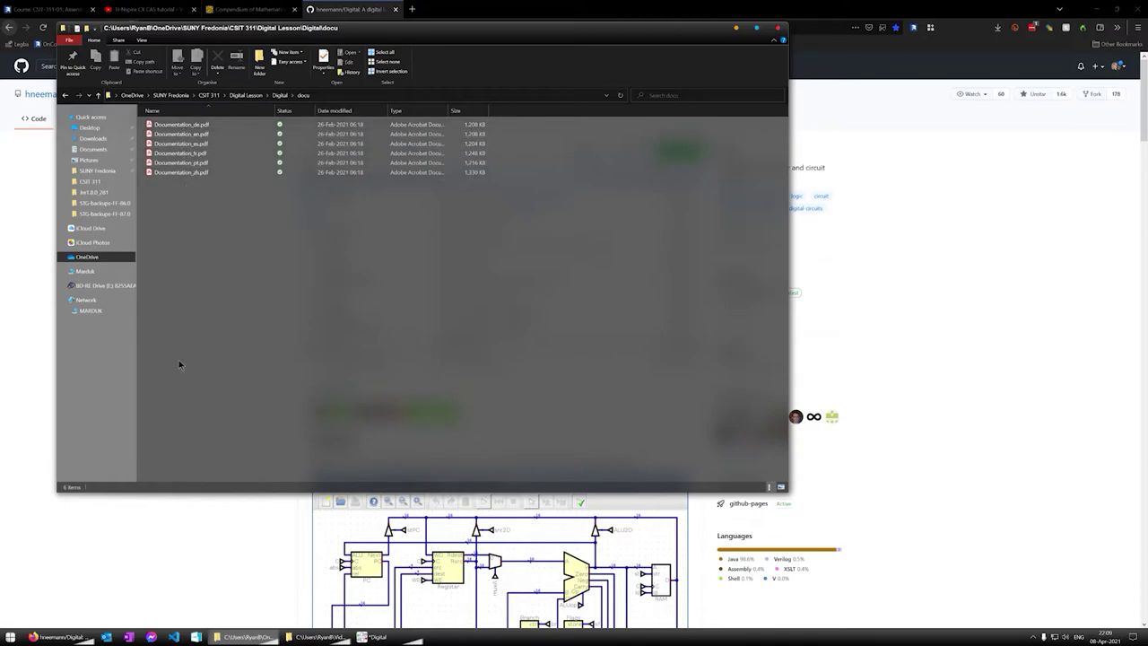
{"action": "key", "text": "alt+Up"}
{"action": "key", "text": "alt+Up"}
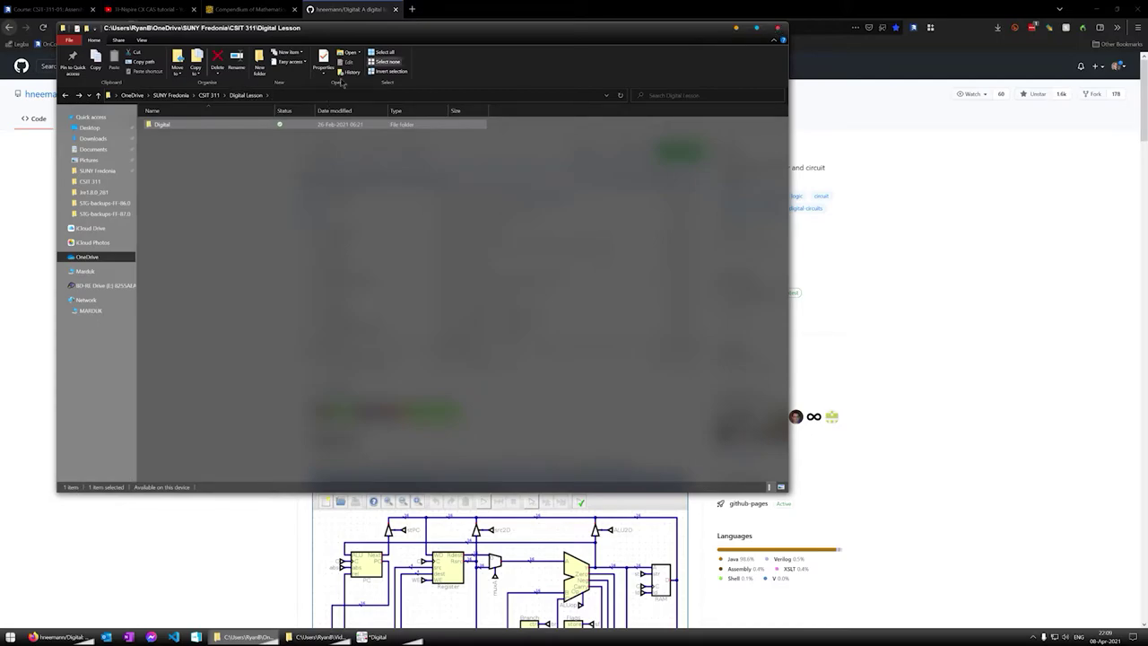
{"action": "left_click", "coordinate": [776, 29]}
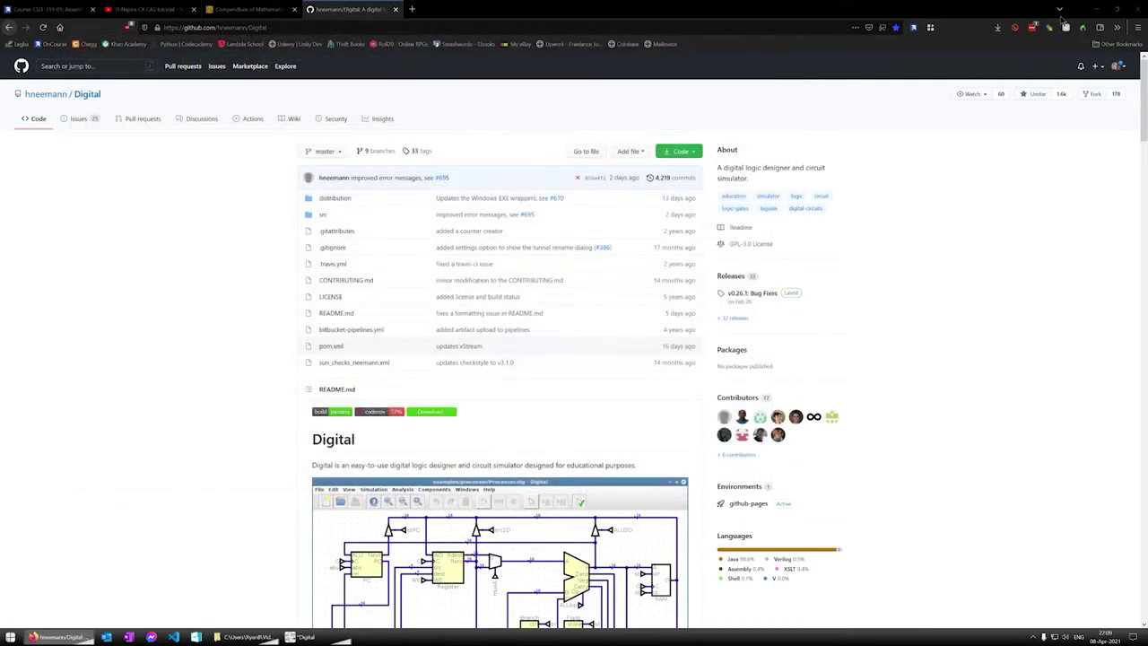
Step: Minimize the browser to reveal Digital and expand the IO and Wires component groups
{"action": "left_click", "coordinate": [1093, 9]}
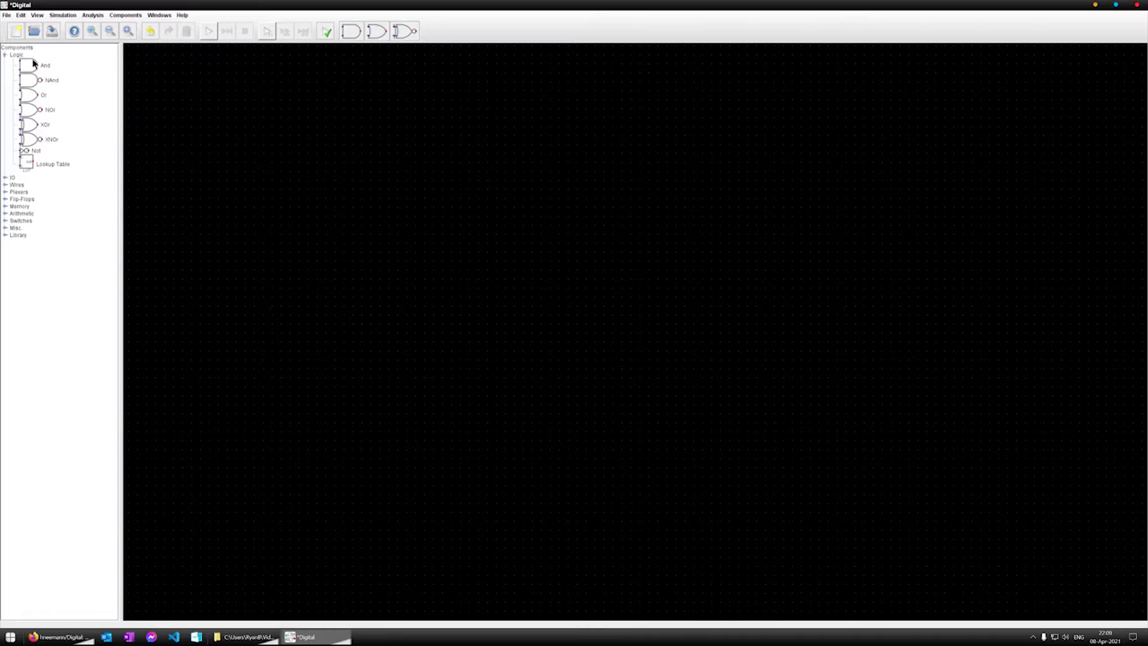
{"action": "left_click", "coordinate": [7, 178]}
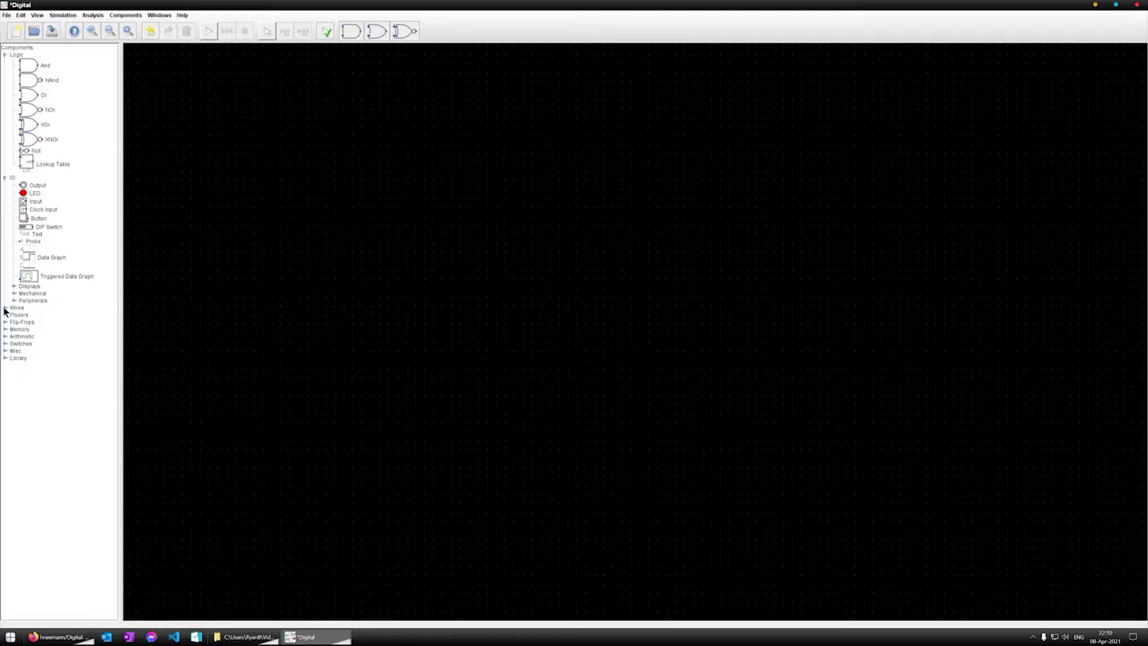
{"action": "left_click", "coordinate": [4, 309]}
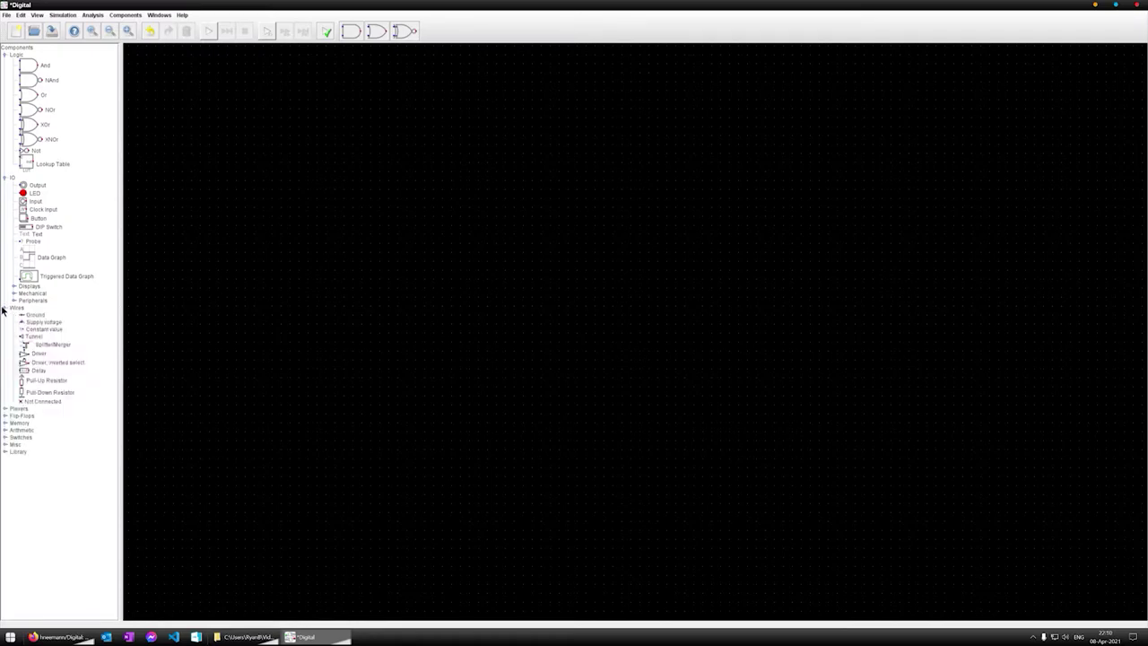
Step: Browse the Library, Misc, Switches, Arithmetic, Memory and Flip-Flops groups, then collapse Wires
{"action": "left_click", "coordinate": [4, 452]}
{"action": "left_click", "coordinate": [4, 452]}
{"action": "left_click", "coordinate": [5, 445]}
{"action": "left_click", "coordinate": [5, 445]}
{"action": "left_click", "coordinate": [4, 437]}
{"action": "left_click", "coordinate": [5, 436]}
{"action": "left_click", "coordinate": [5, 430]}
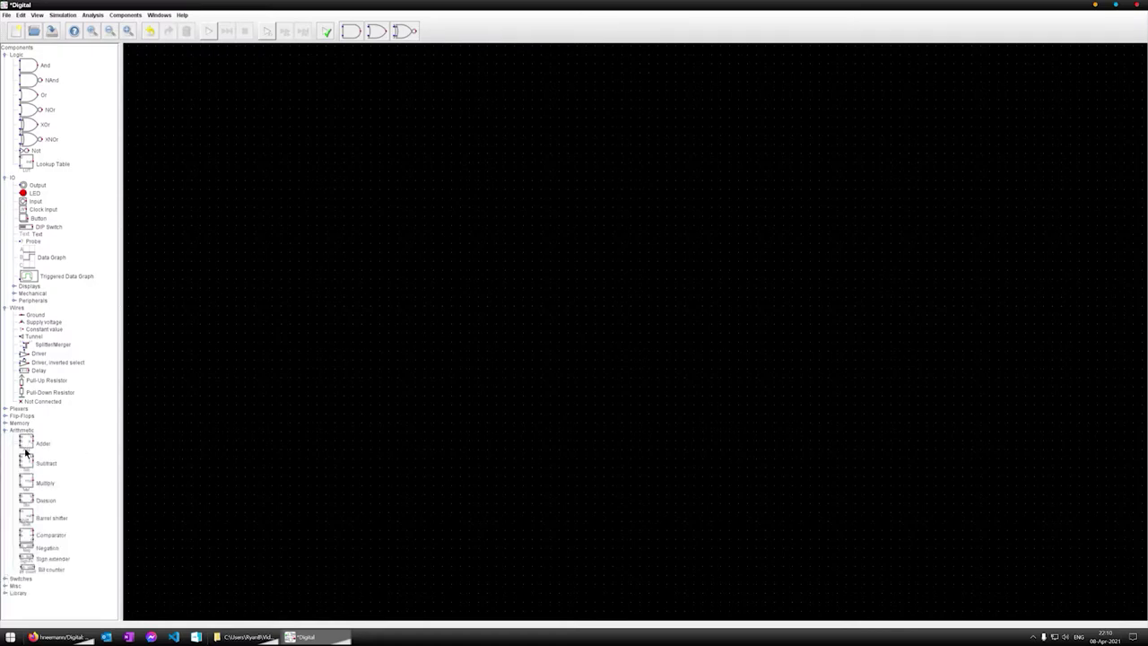
{"action": "left_click", "coordinate": [5, 431]}
{"action": "left_click", "coordinate": [5, 422]}
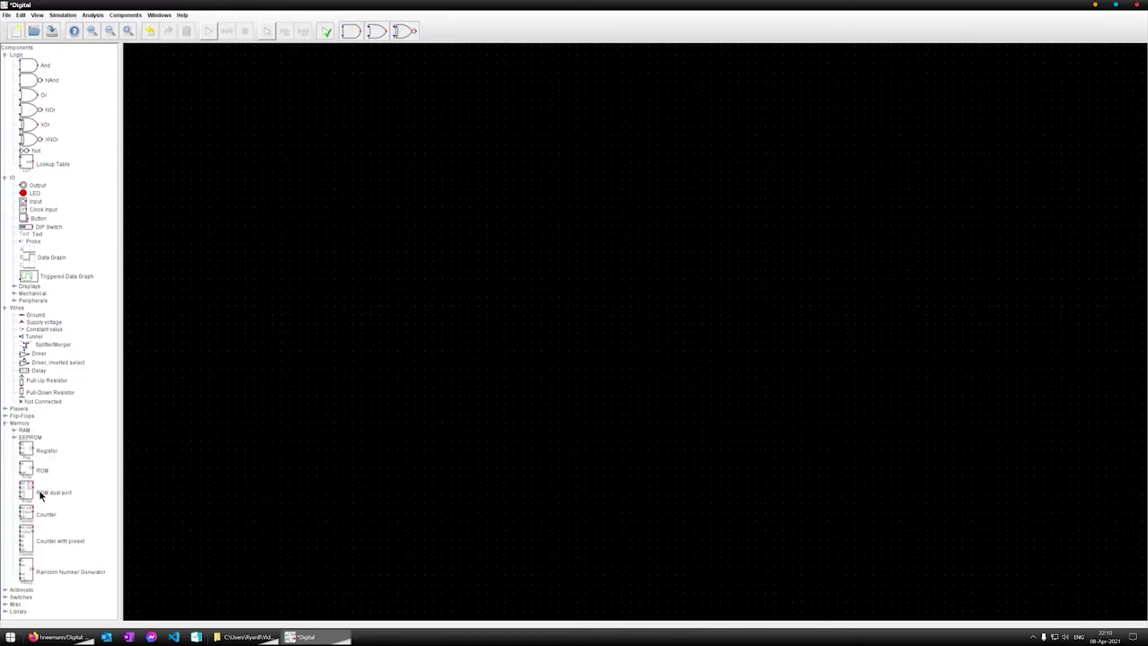
{"action": "left_click", "coordinate": [4, 417]}
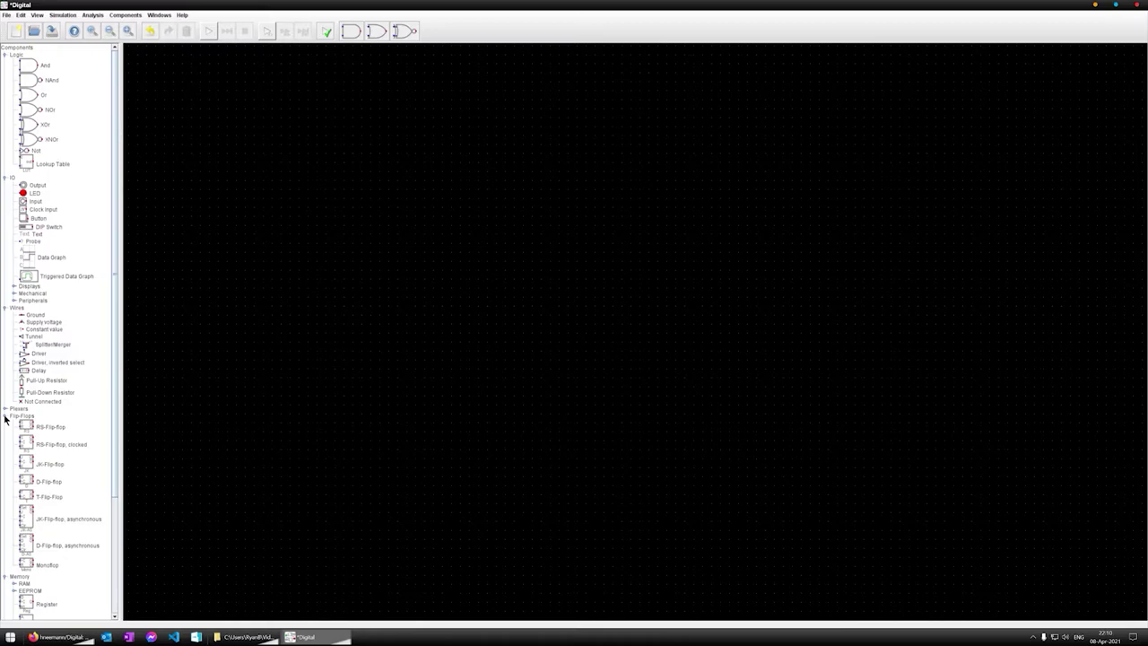
{"action": "left_click", "coordinate": [5, 418]}
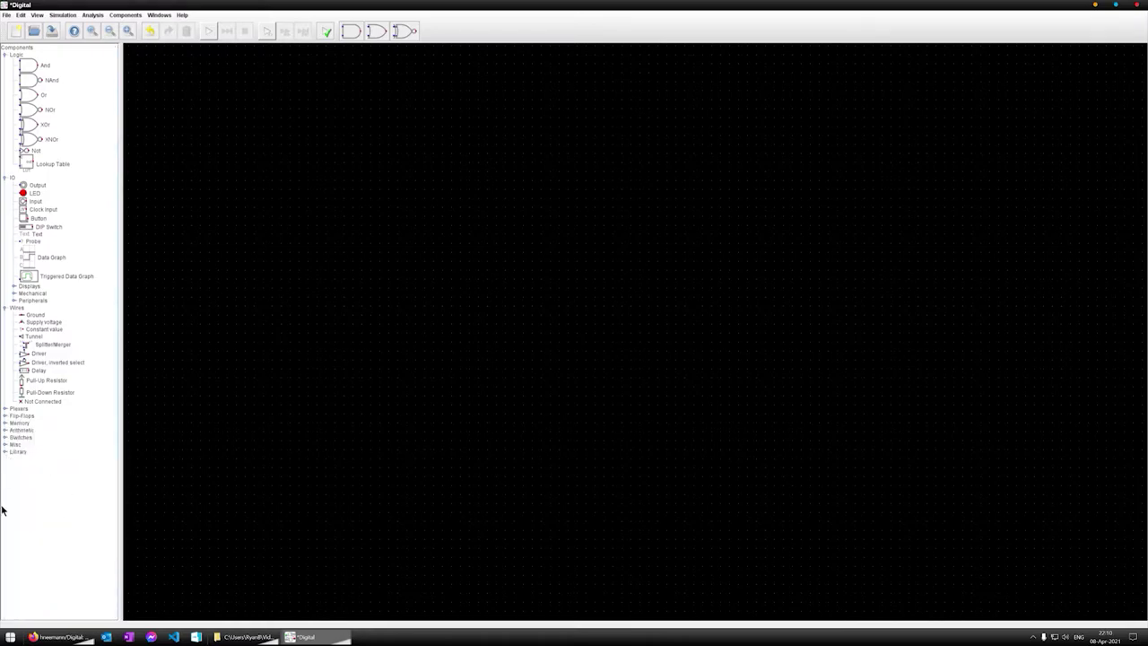
{"action": "left_click", "coordinate": [5, 307]}
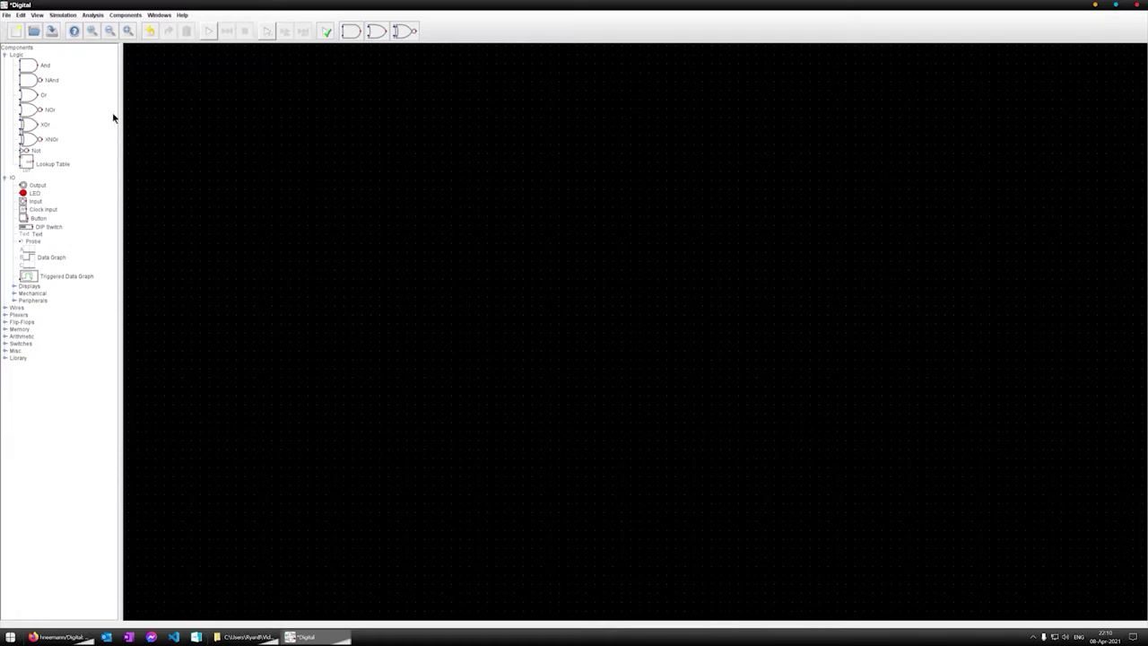
{"action": "left_click", "coordinate": [6, 15]}
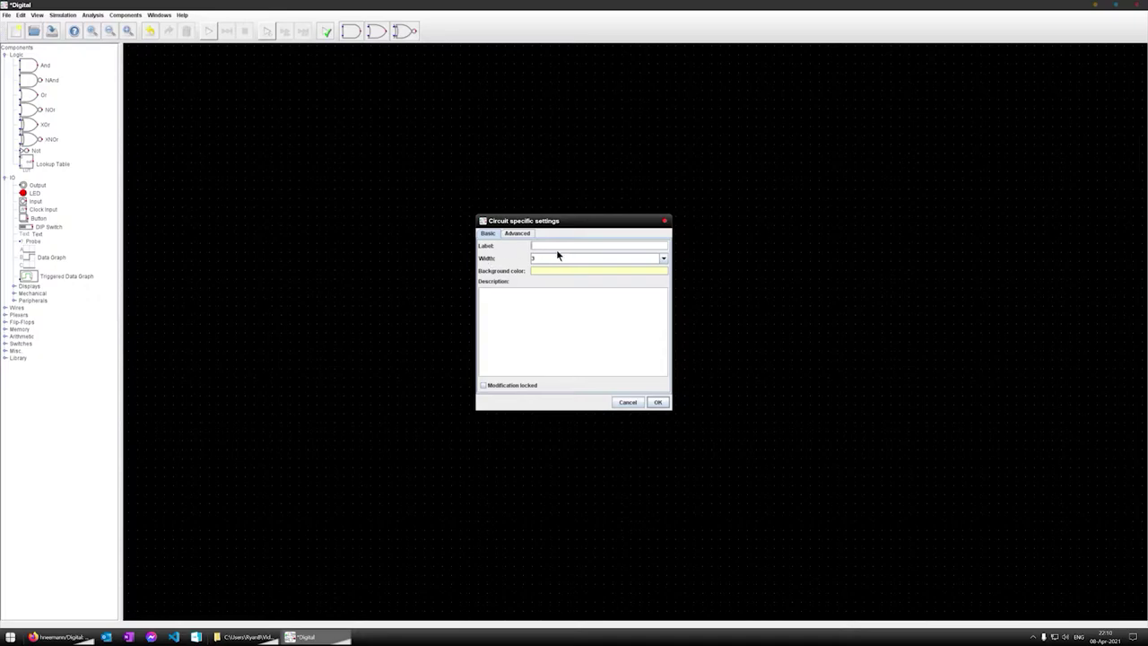
{"action": "left_click", "coordinate": [662, 259]}
{"action": "left_click", "coordinate": [665, 260]}
{"action": "left_click", "coordinate": [517, 233]}
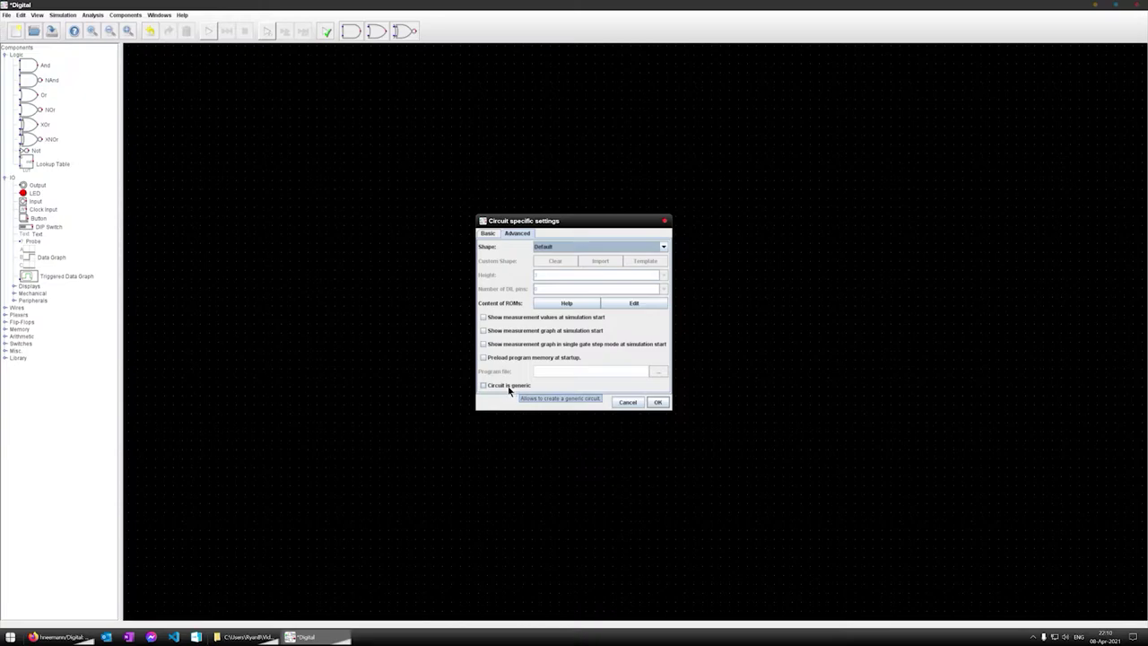
{"action": "left_click", "coordinate": [662, 247]}
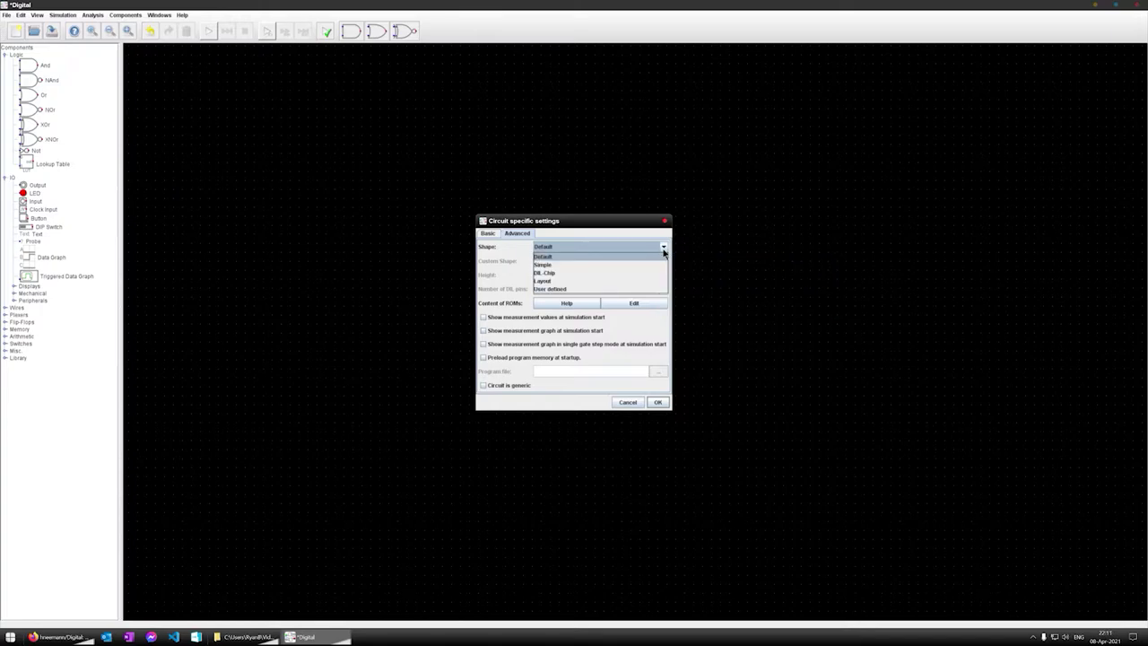
{"action": "left_click", "coordinate": [663, 252]}
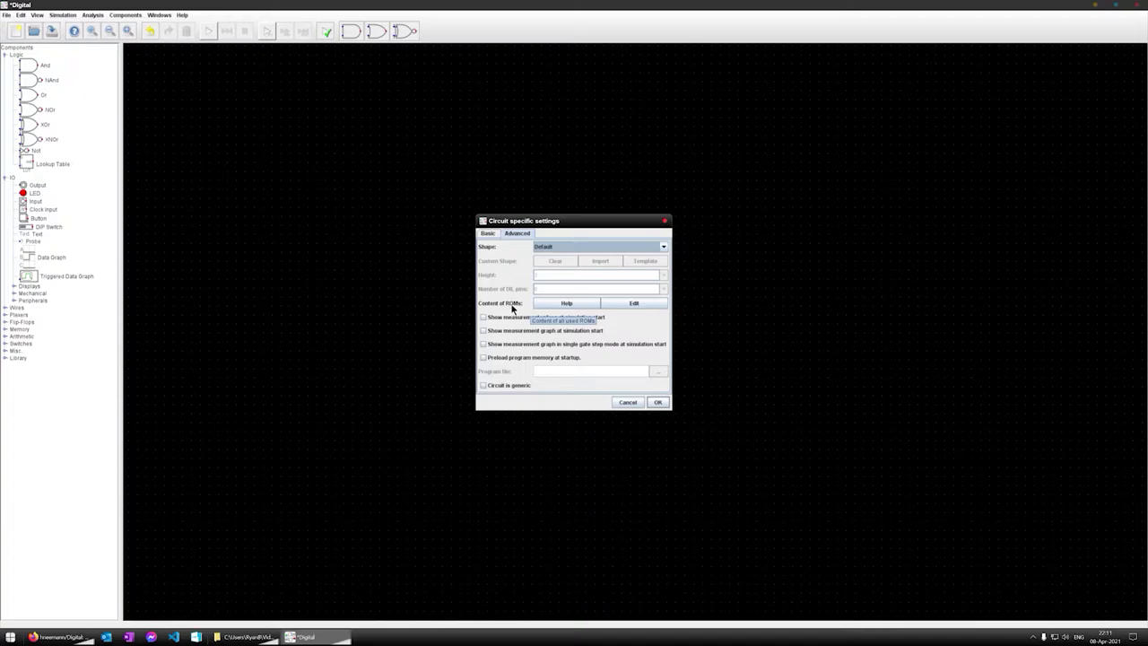
{"action": "left_click", "coordinate": [658, 402]}
{"action": "left_click", "coordinate": [24, 16]}
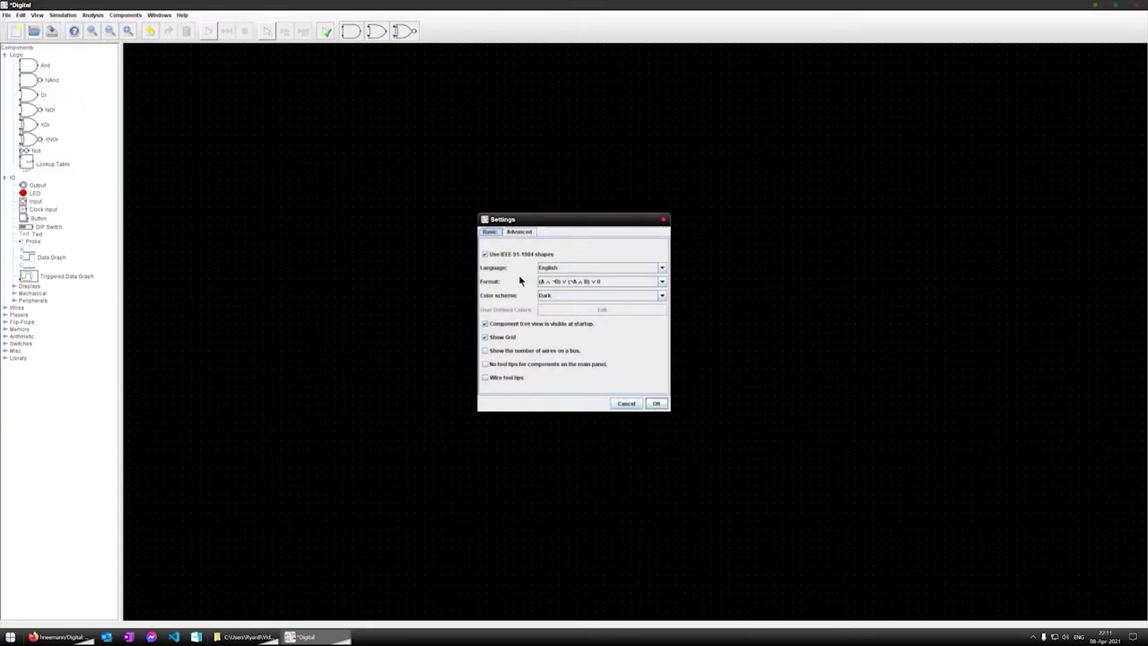
{"action": "left_click", "coordinate": [661, 282]}
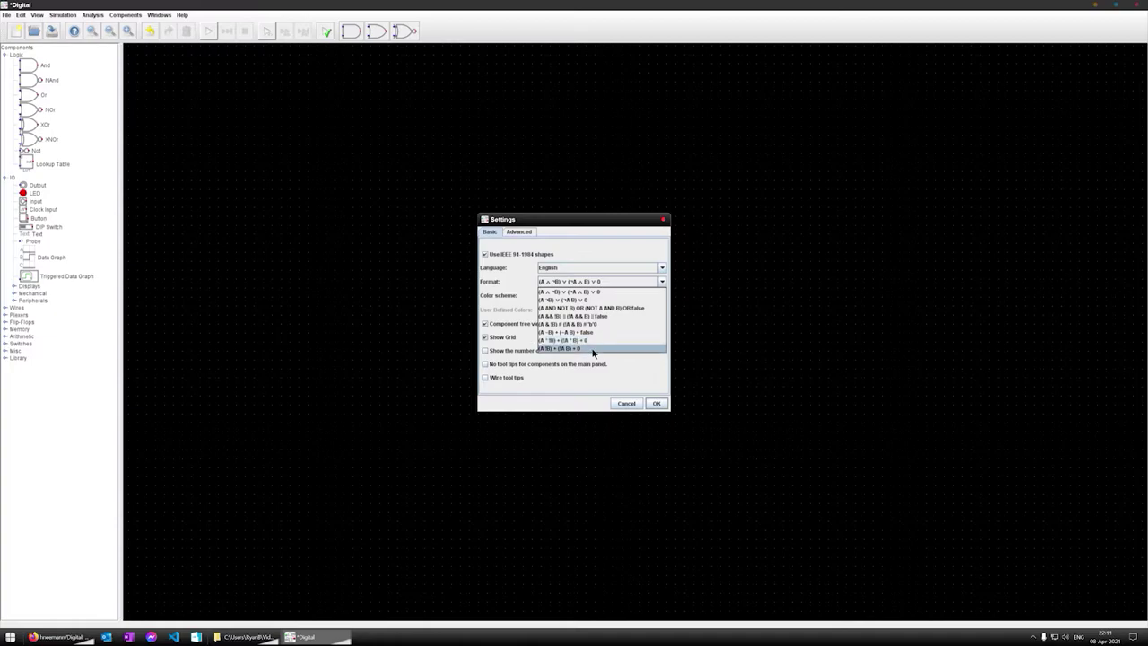
{"action": "left_click", "coordinate": [601, 292]}
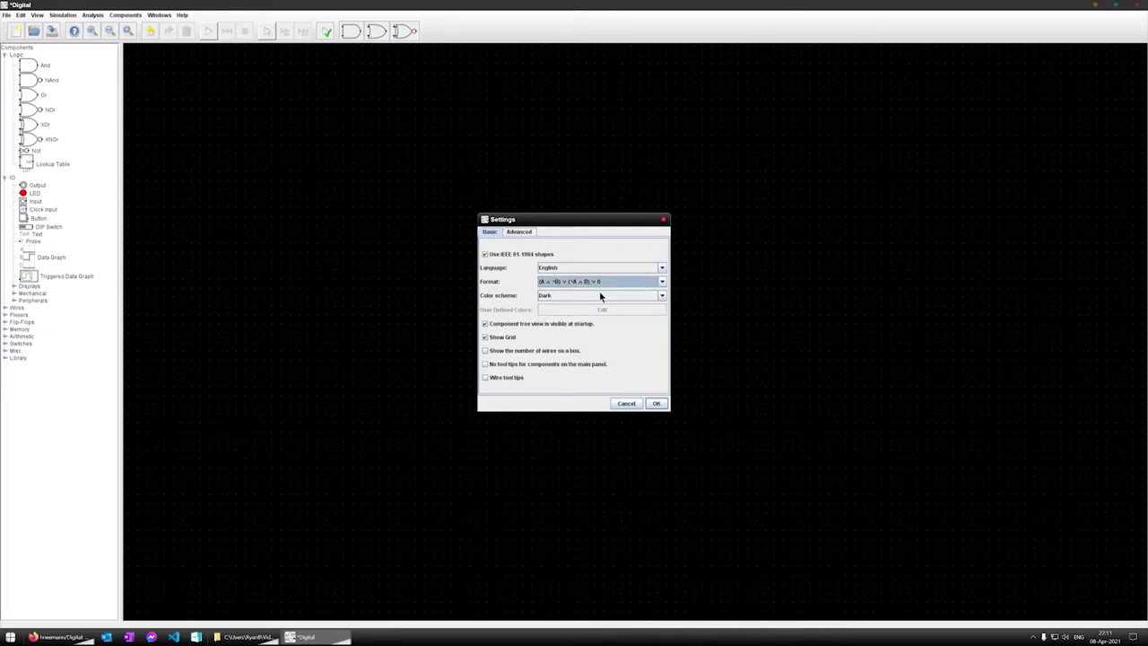
{"action": "left_click", "coordinate": [551, 298]}
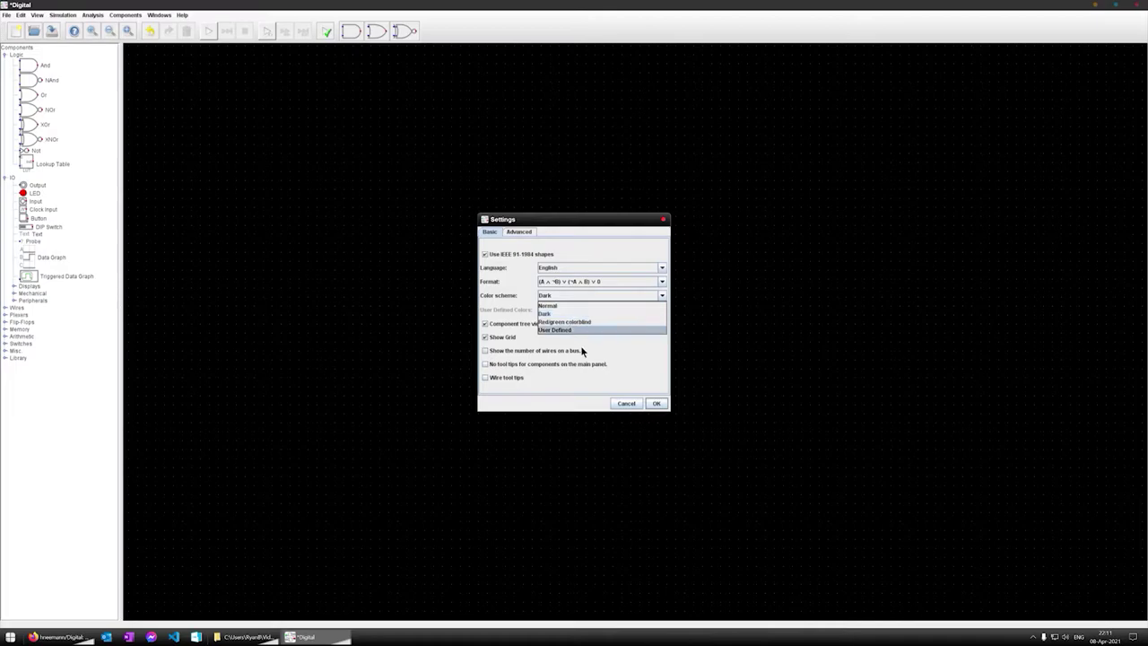
{"action": "left_click", "coordinate": [565, 322]}
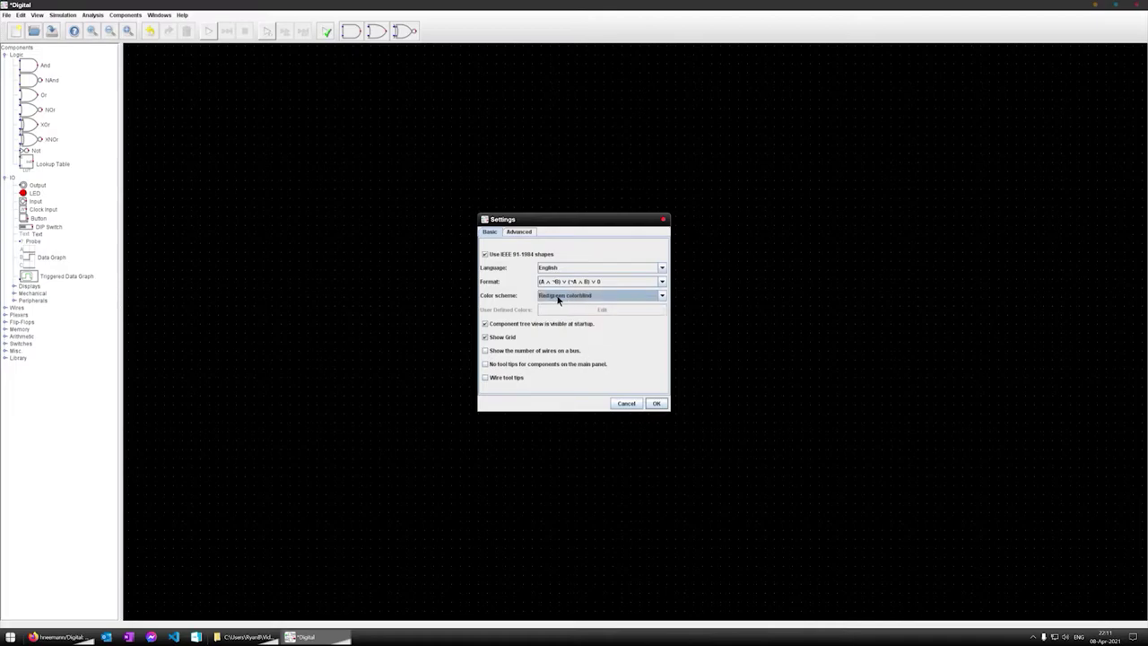
{"action": "left_click", "coordinate": [656, 404]}
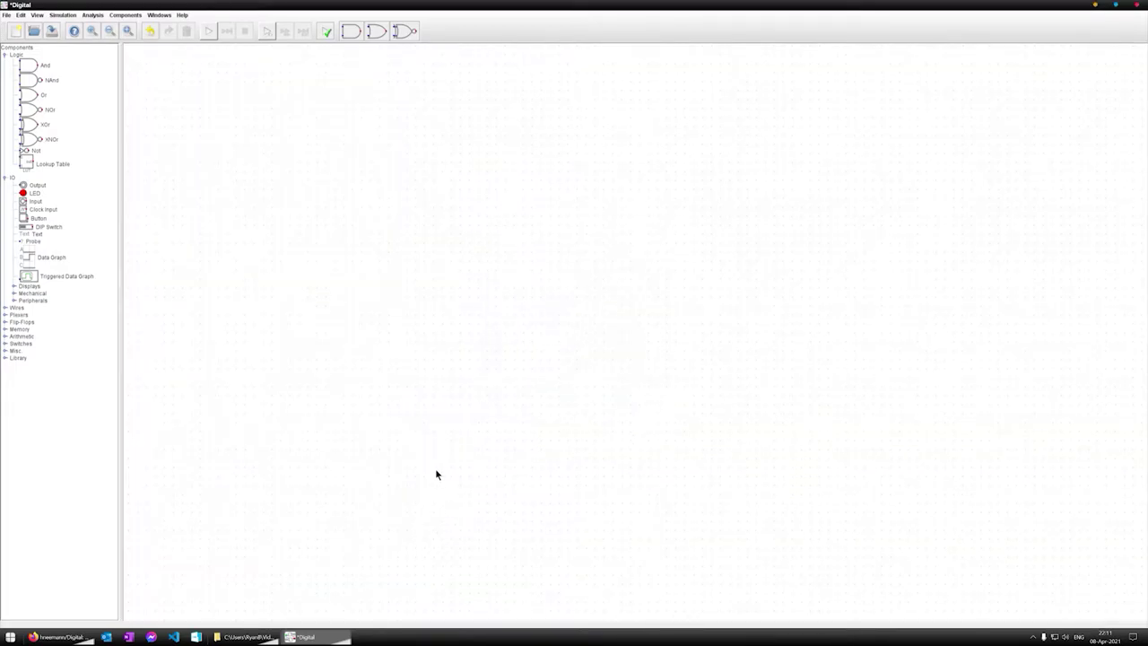
{"action": "left_click", "coordinate": [27, 14]}
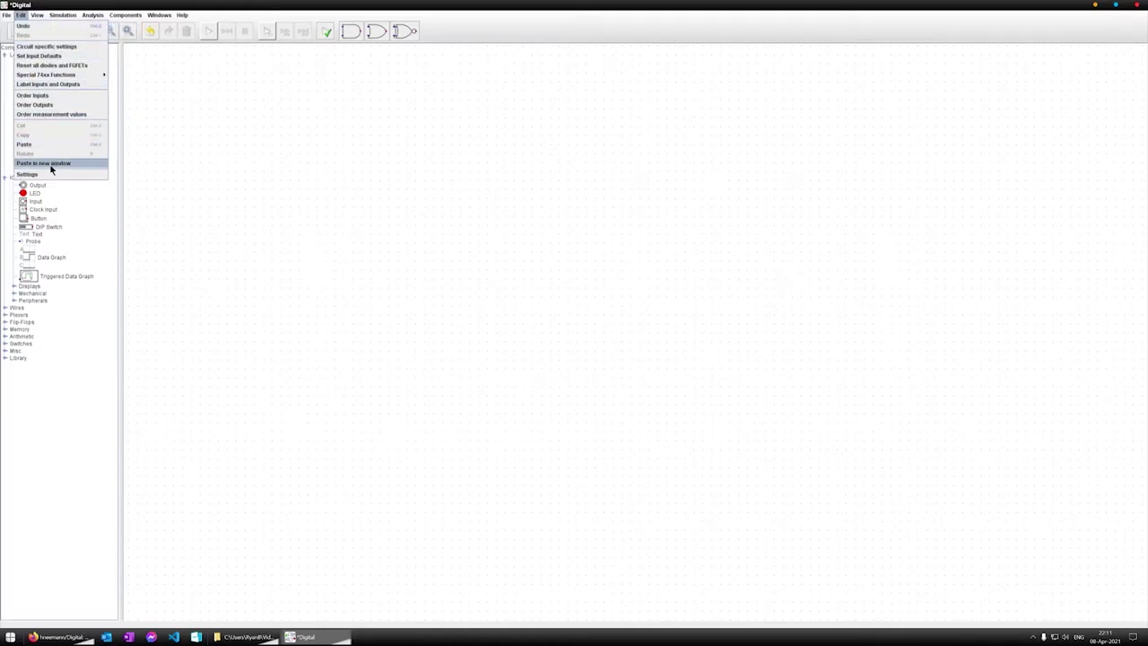
{"action": "left_click", "coordinate": [50, 174]}
{"action": "left_click", "coordinate": [554, 295]}
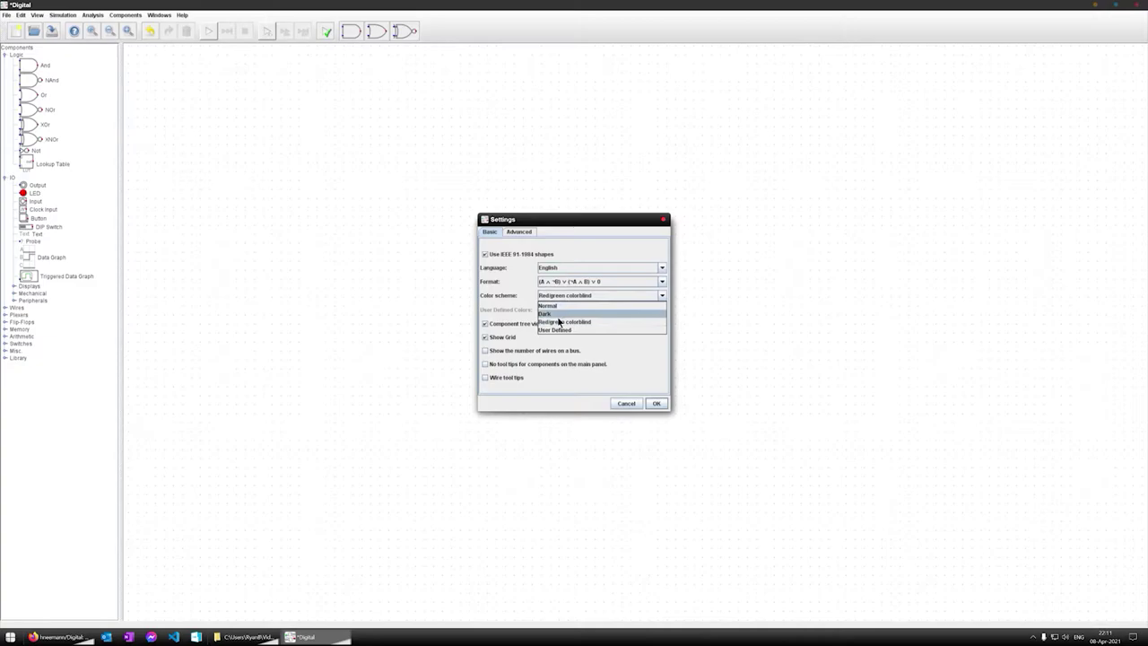
{"action": "left_click", "coordinate": [556, 314]}
{"action": "left_click", "coordinate": [662, 404]}
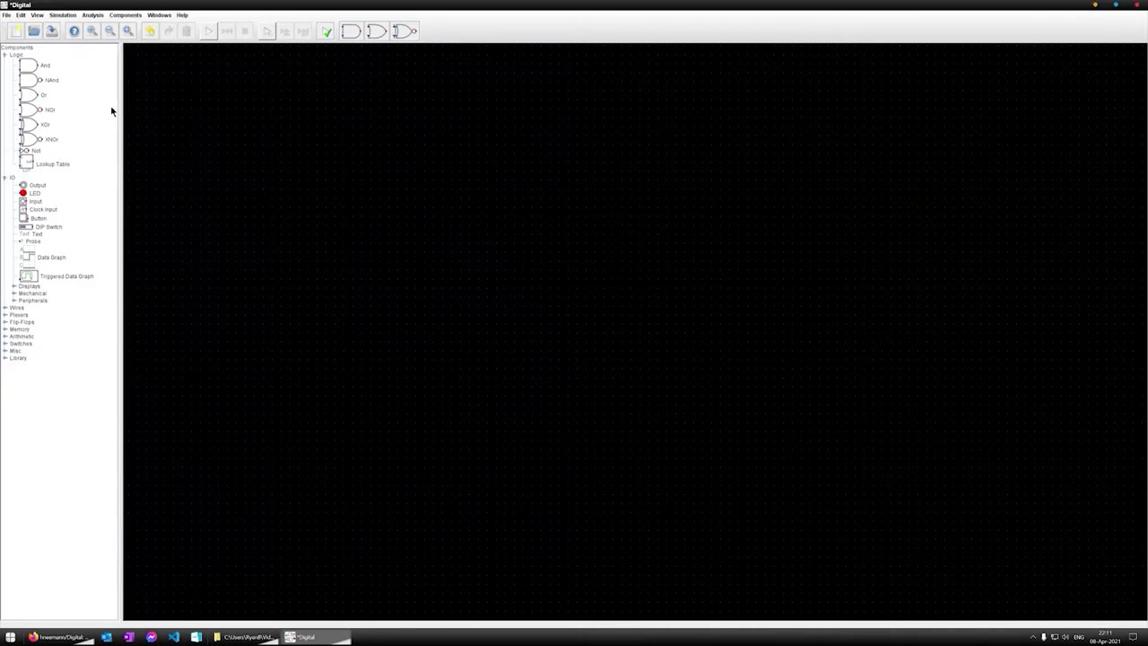
{"action": "left_click", "coordinate": [21, 15]}
{"action": "left_click", "coordinate": [52, 174]}
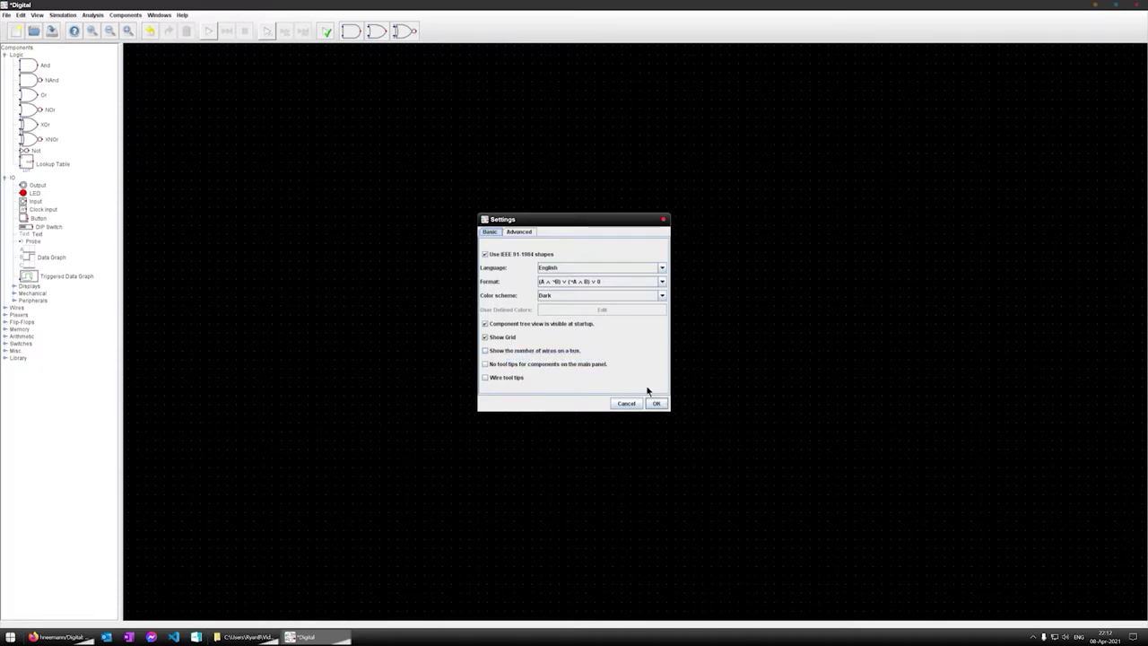
{"action": "left_click", "coordinate": [508, 233]}
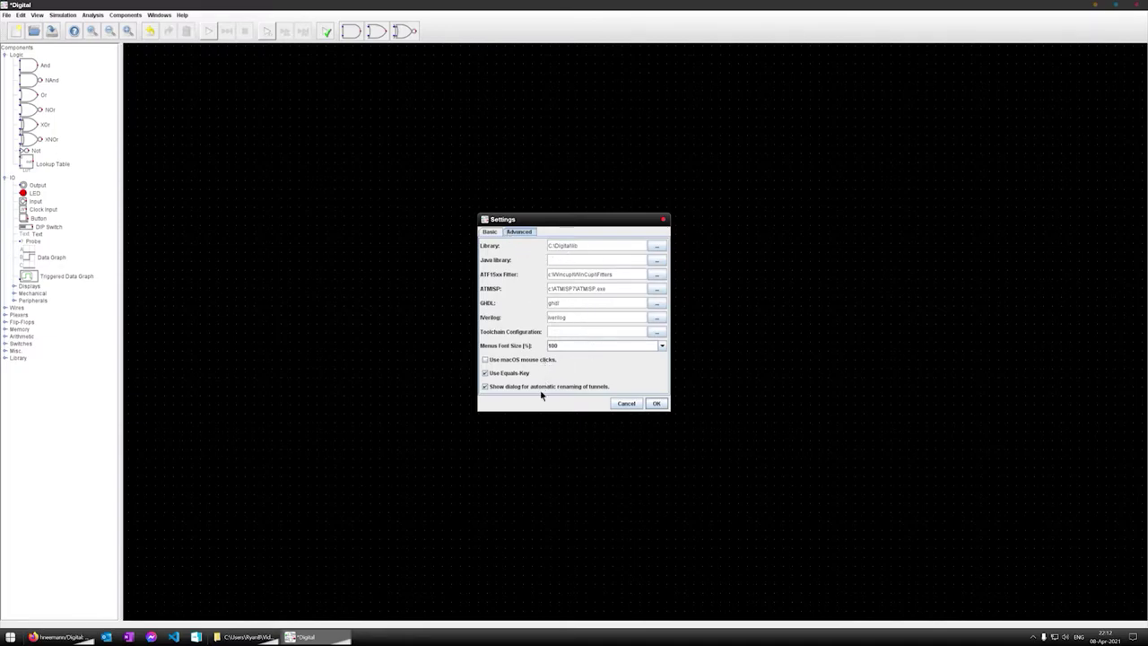
{"action": "left_click", "coordinate": [662, 405]}
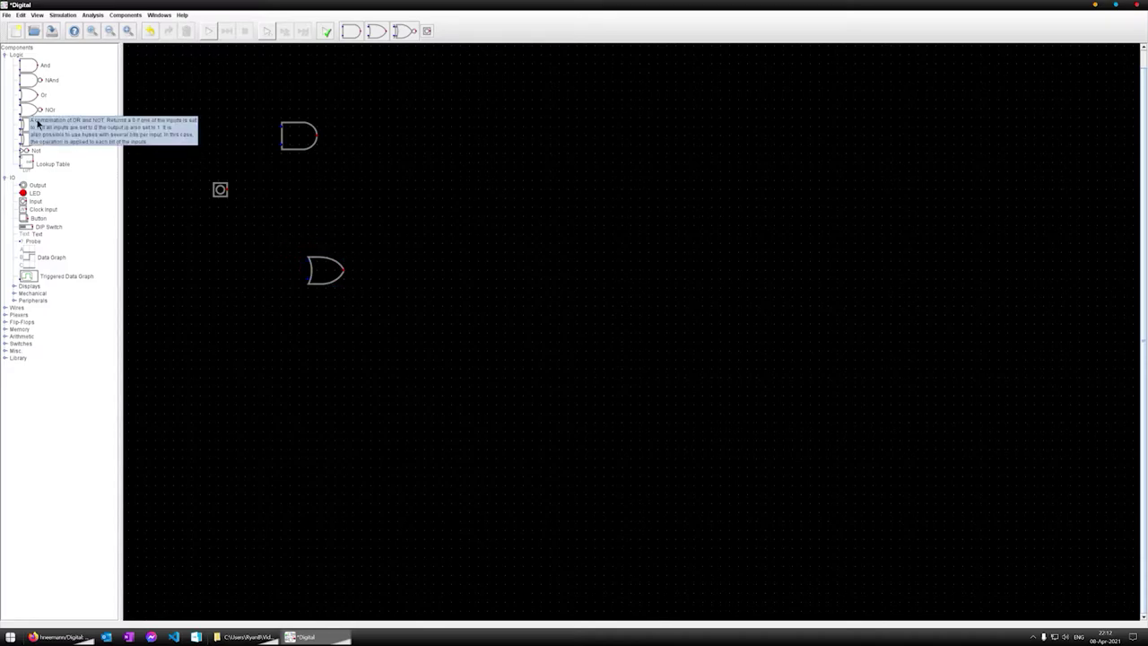
Step: Place an LED right of the gates and a push button left of the OR gate
{"action": "left_click", "coordinate": [34, 193]}
{"action": "left_click", "coordinate": [476, 171]}
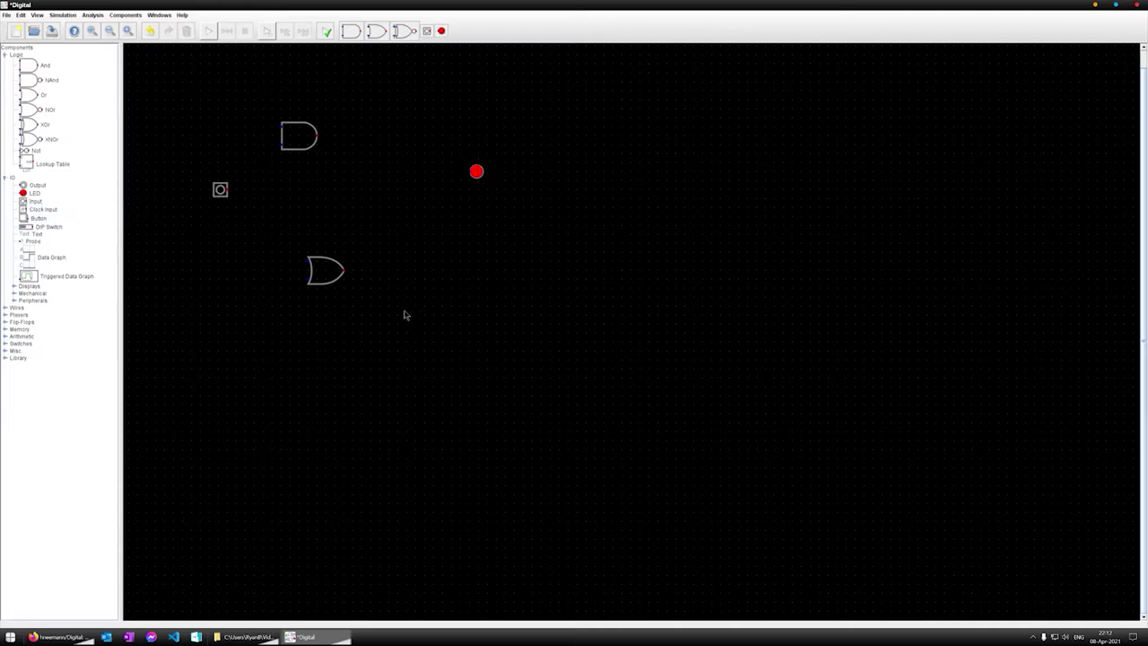
{"action": "left_click", "coordinate": [26, 220]}
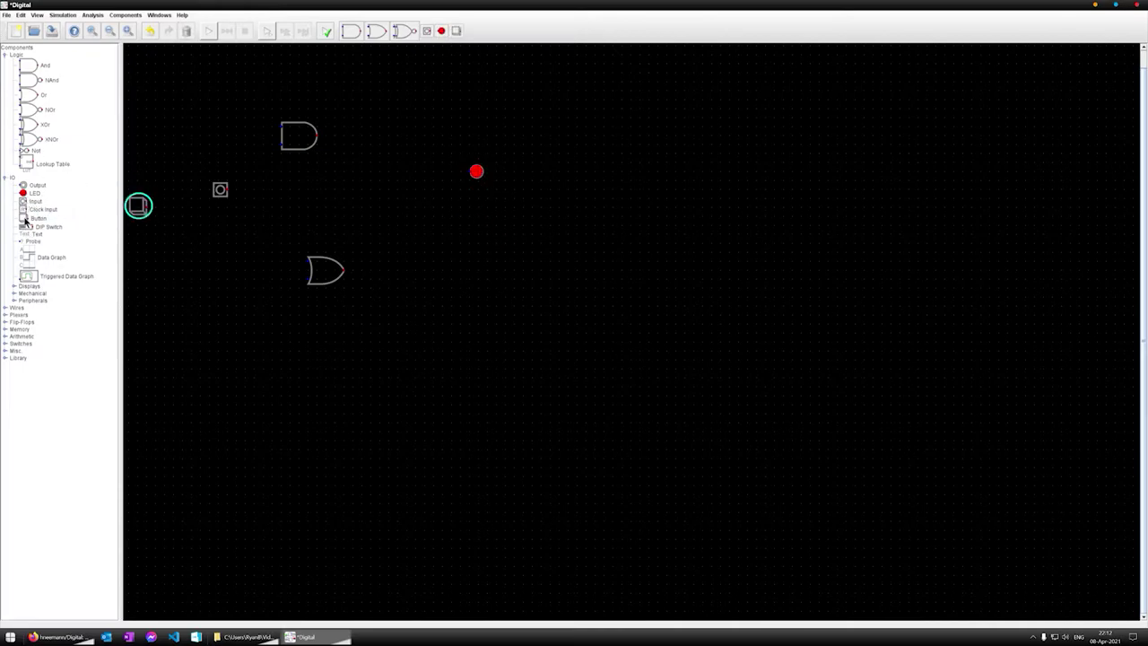
{"action": "left_click", "coordinate": [225, 268]}
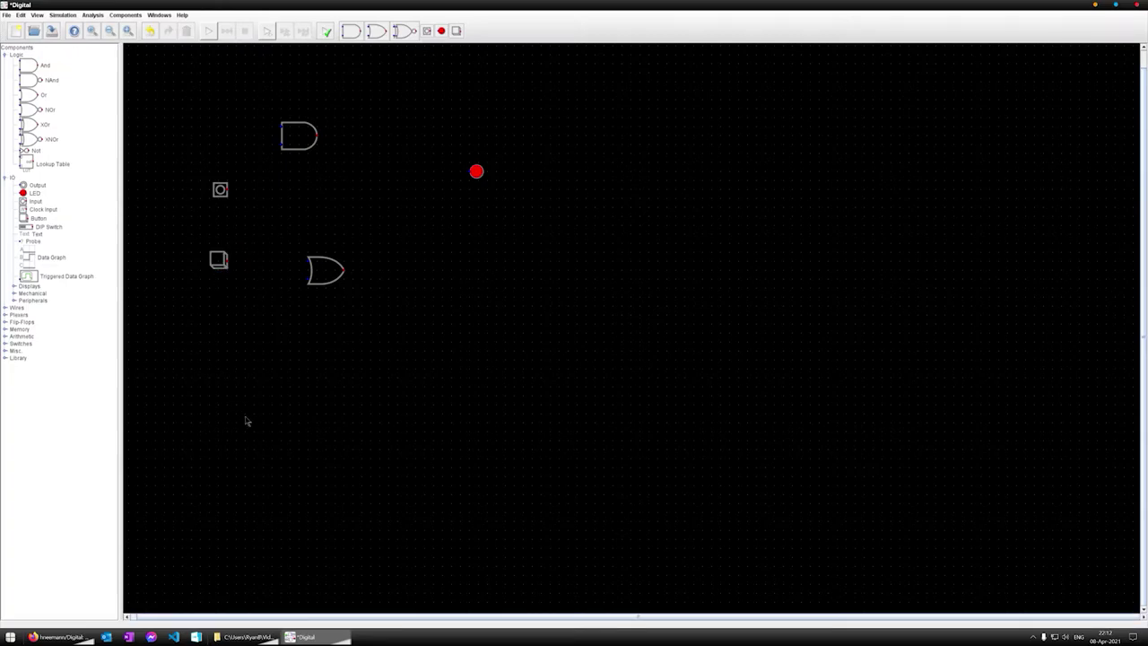
Step: Wire the AND and OR gate outputs together into the LED's input
{"action": "left_click", "coordinate": [320, 142]}
{"action": "key", "text": "Escape"}
{"action": "left_click", "coordinate": [320, 141]}
{"action": "left_click", "coordinate": [434, 172]}
{"action": "left_click", "coordinate": [470, 171]}
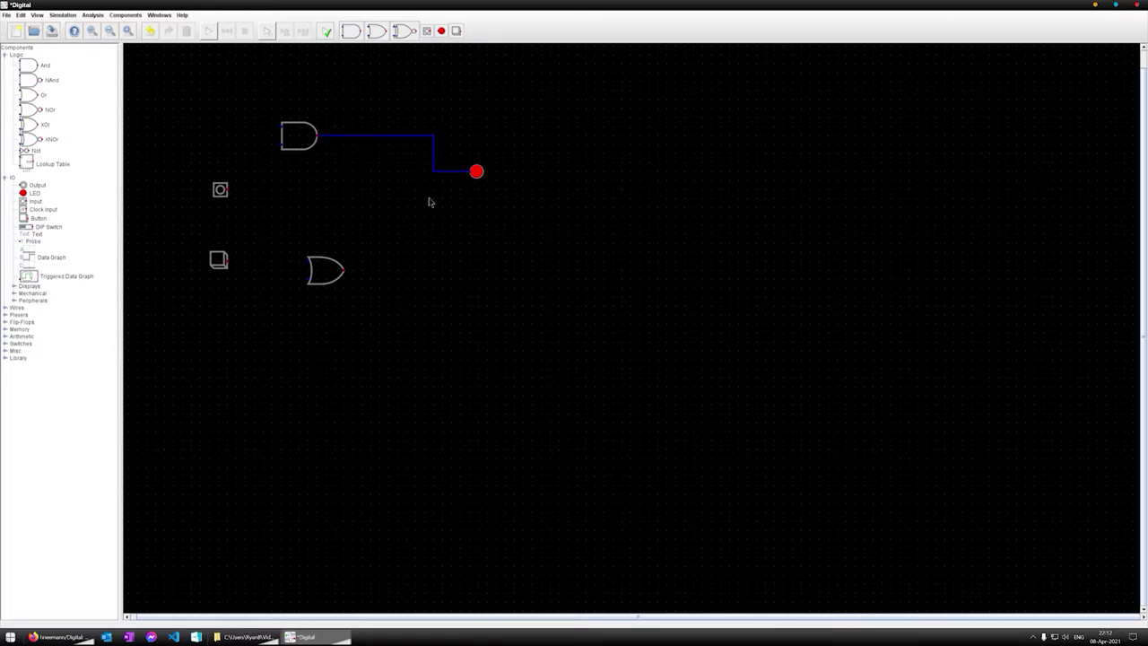
{"action": "left_click", "coordinate": [345, 270]}
{"action": "left_click", "coordinate": [434, 269]}
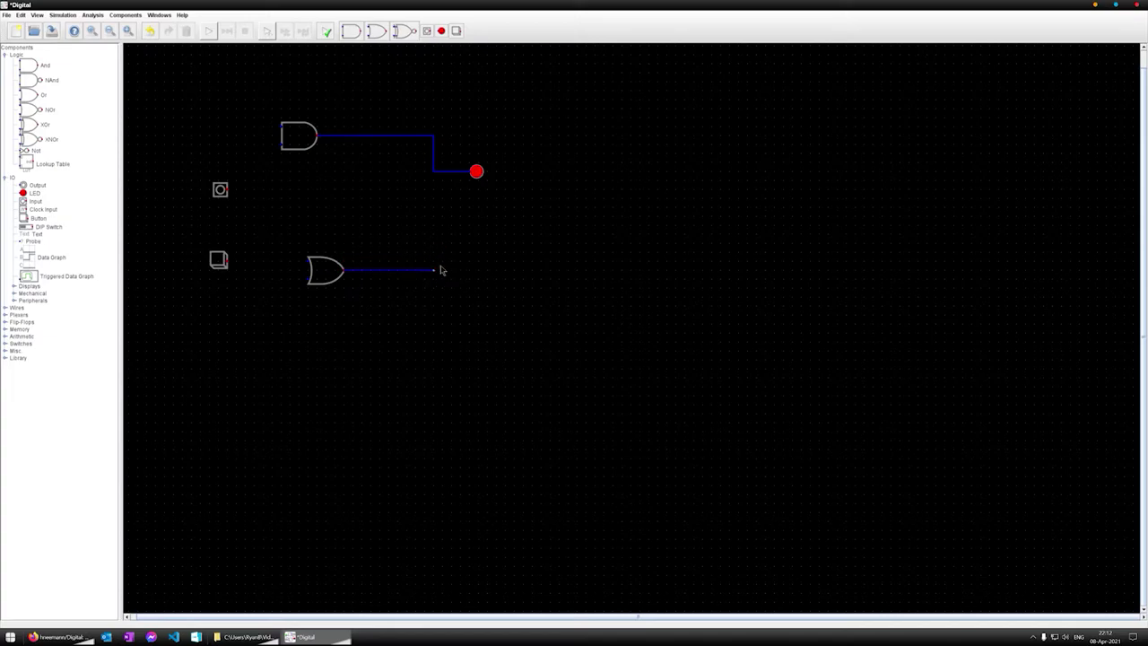
{"action": "left_click", "coordinate": [433, 171]}
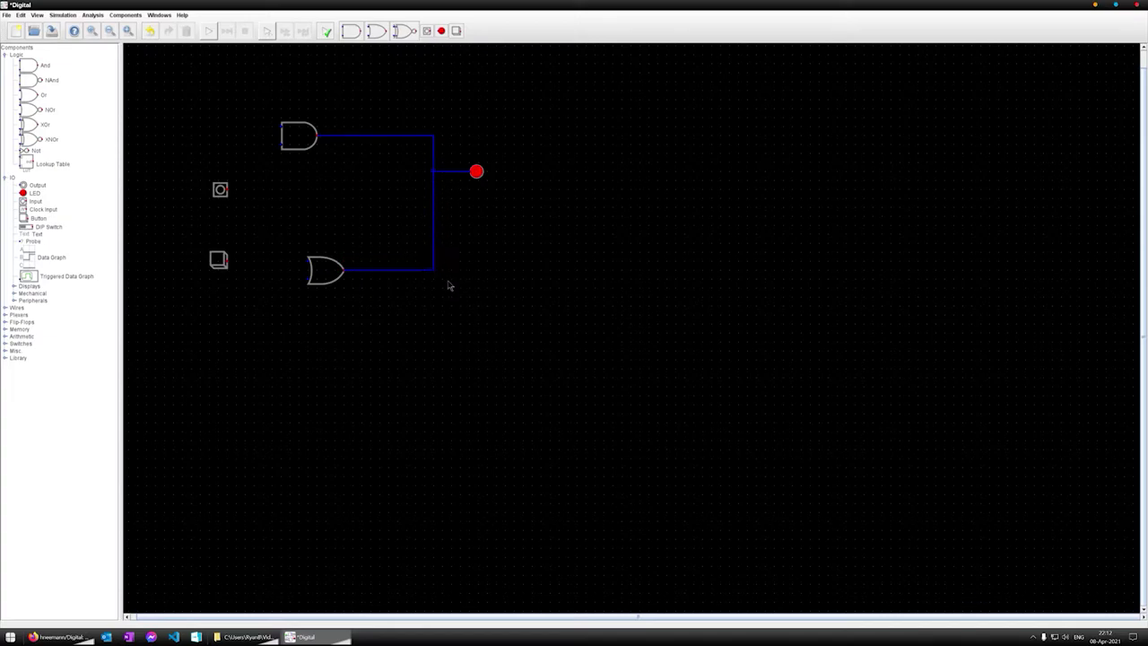
Step: Wire the lower input to both gates' lower inputs and the upper input to both upper inputs
{"action": "left_click", "coordinate": [309, 281]}
{"action": "left_click", "coordinate": [235, 261]}
{"action": "left_click", "coordinate": [275, 146]}
{"action": "left_click", "coordinate": [230, 190]}
{"action": "left_click", "coordinate": [255, 127]}
{"action": "left_click", "coordinate": [279, 129]}
{"action": "left_click", "coordinate": [310, 263]}
{"action": "left_click", "coordinate": [281, 262]}
{"action": "left_click", "coordinate": [283, 193]}
{"action": "left_click", "coordinate": [254, 191]}
{"action": "left_click_drag", "start_coordinate": [218, 267], "coordinate": [225, 302]}
{"action": "key", "text": "Escape"}
{"action": "left_click", "coordinate": [208, 32]}
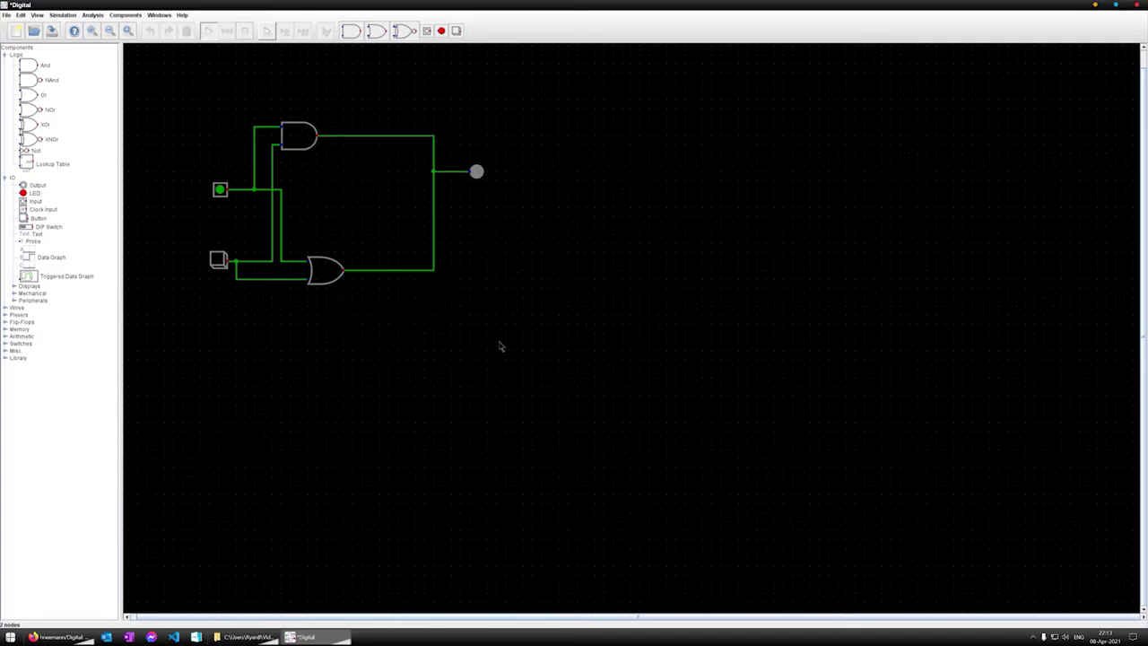
{"action": "left_click", "coordinate": [217, 260]}
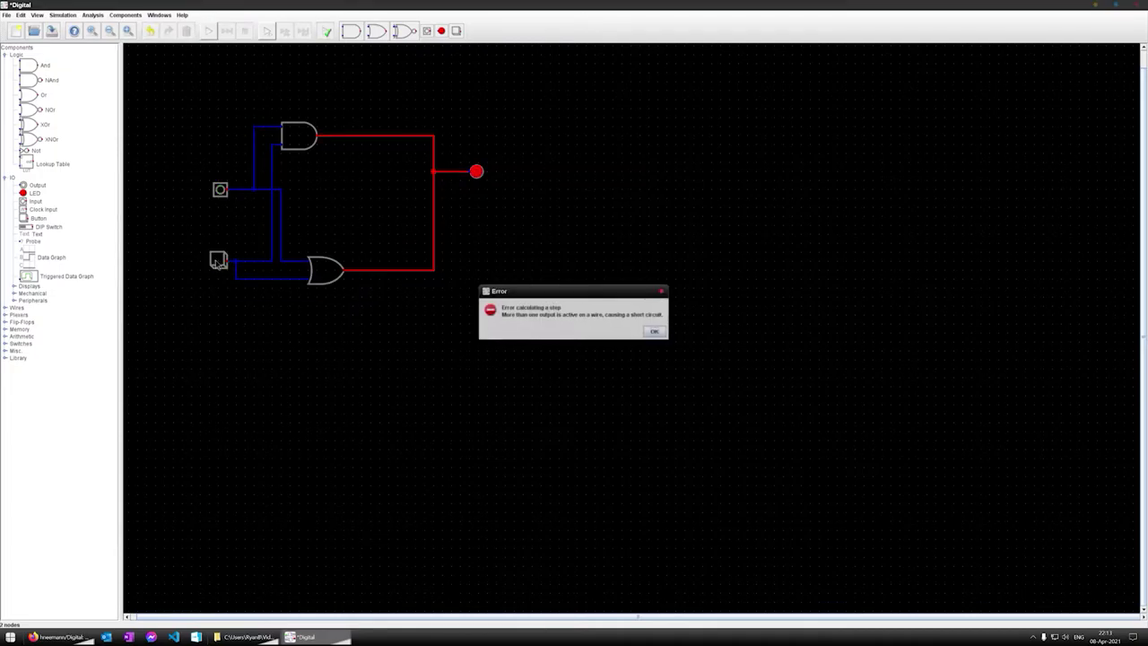
{"action": "left_click", "coordinate": [653, 333]}
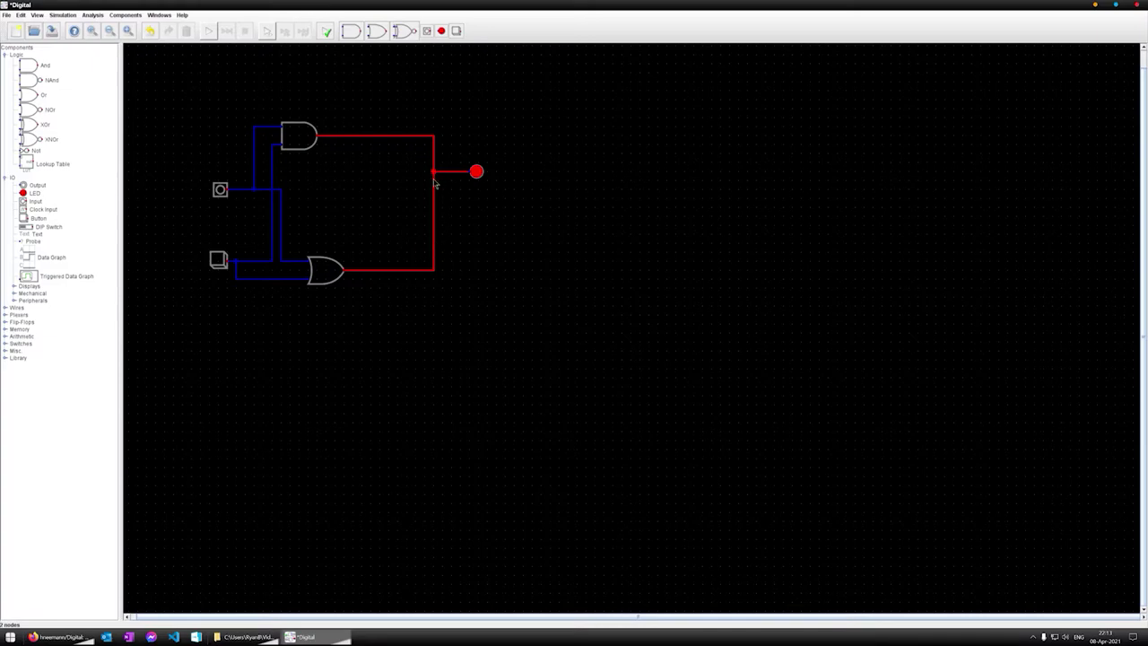
{"action": "left_click_drag", "start_coordinate": [414, 163], "coordinate": [452, 187]}
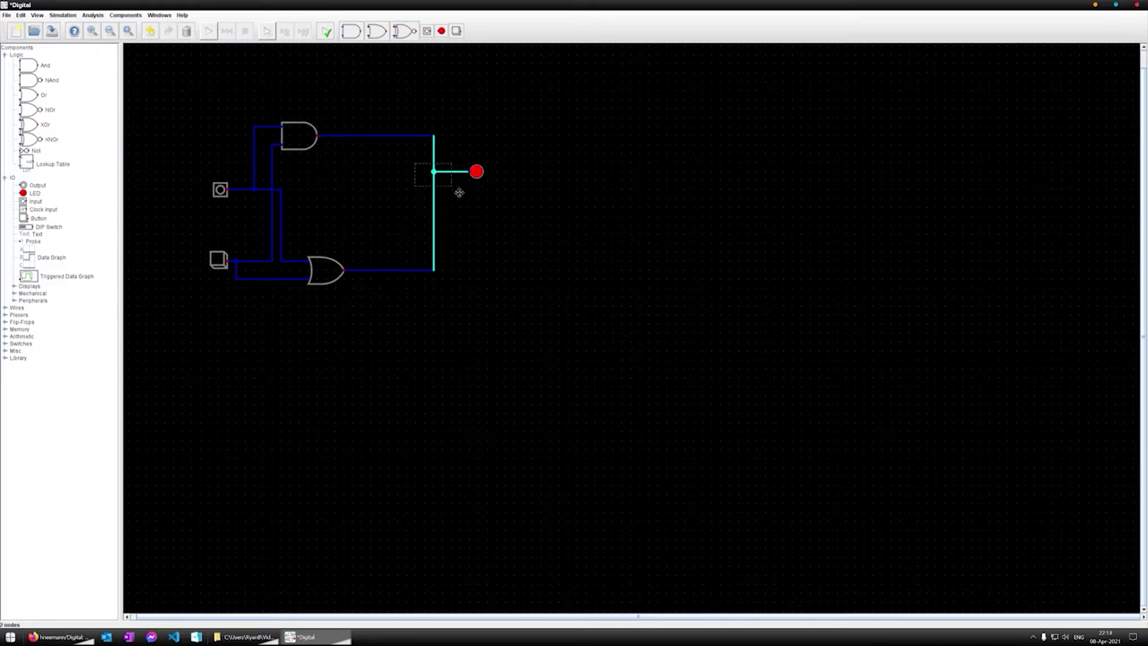
Step: Delete the shared LED wires and connect the AND and OR outputs to separate LEDs
{"action": "key", "text": "Delete"}
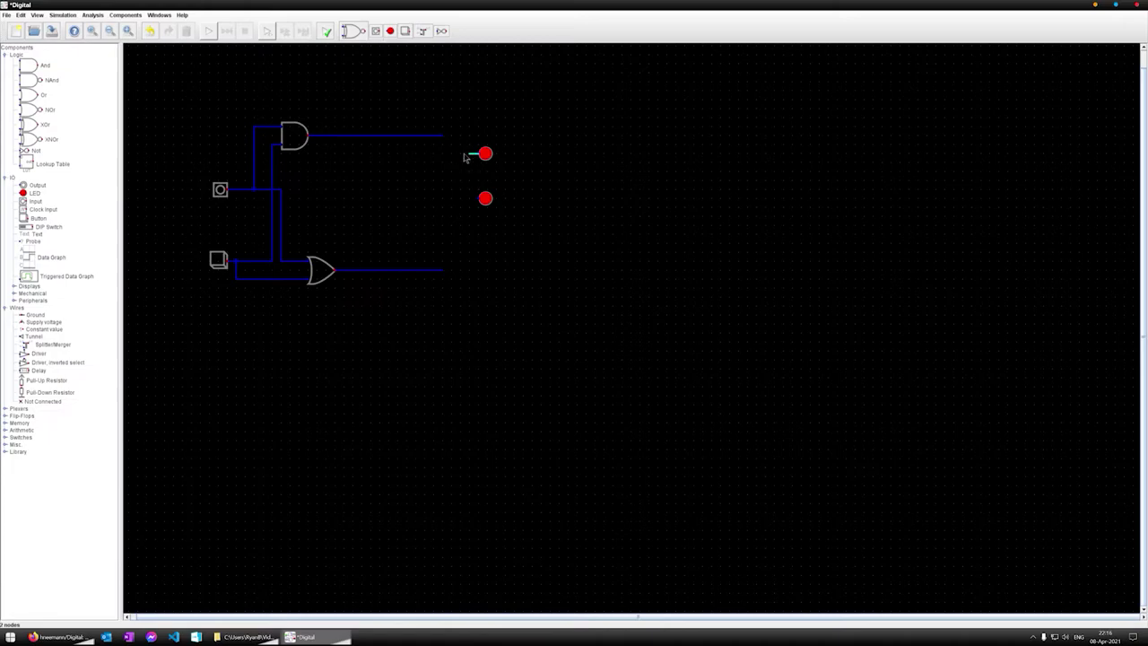
{"action": "left_click", "coordinate": [443, 142]}
{"action": "left_click", "coordinate": [477, 201]}
{"action": "left_click", "coordinate": [443, 269]}
Step: Run the simulation, toggle the upper and lower inputs through their combinations, then stop
{"action": "left_click", "coordinate": [208, 32]}
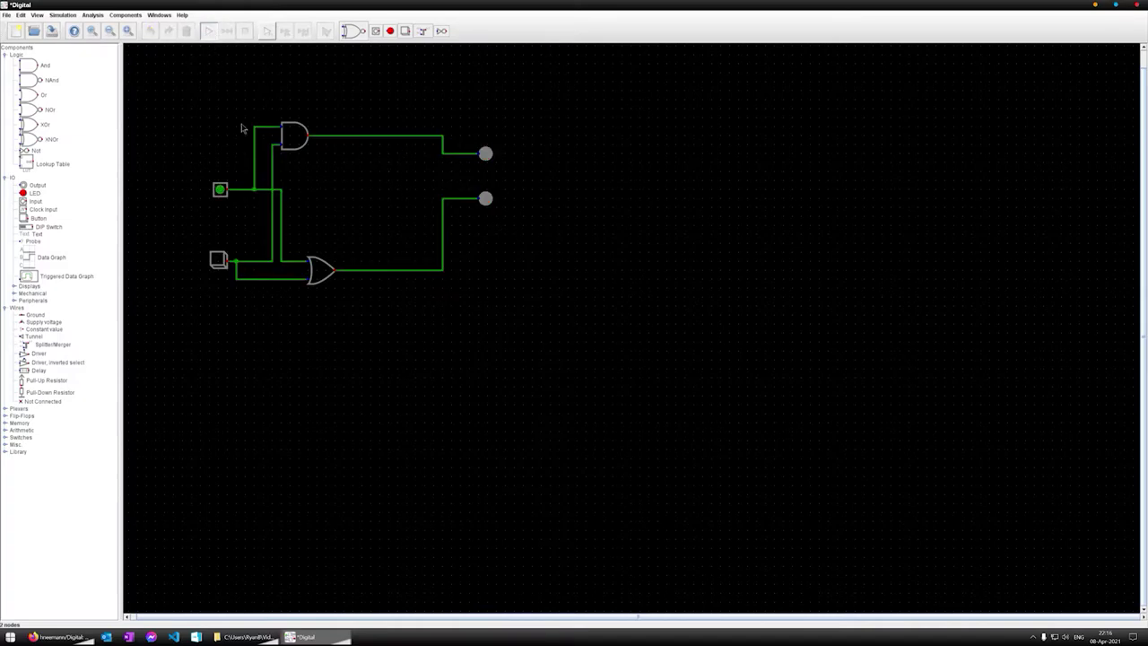
{"action": "left_click", "coordinate": [218, 261]}
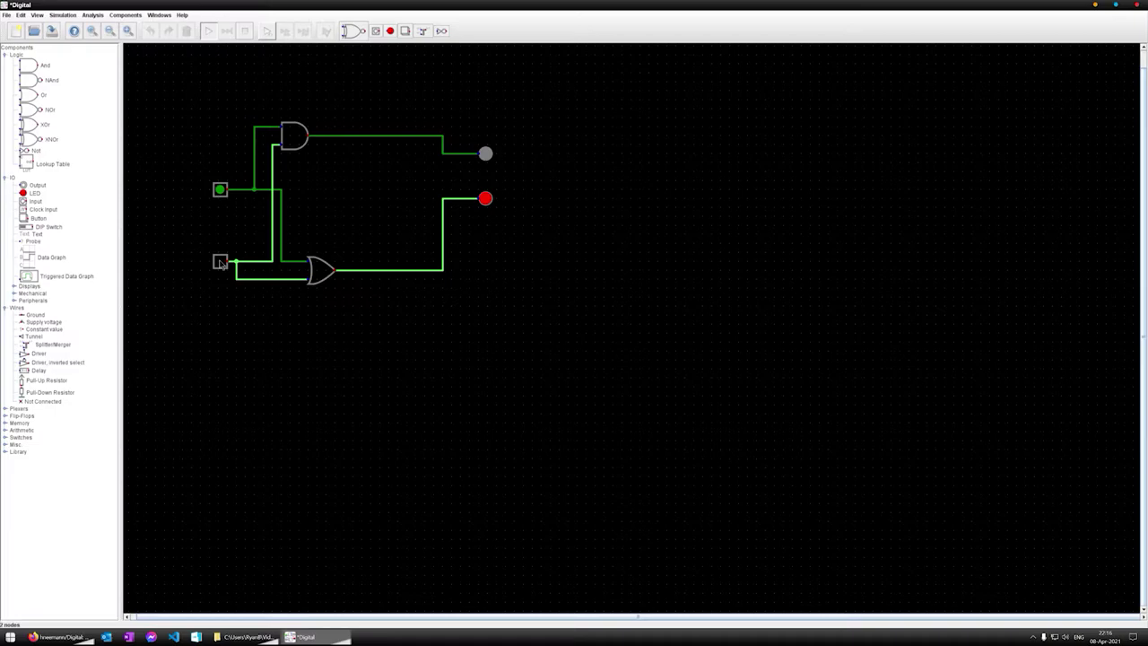
{"action": "left_click", "coordinate": [220, 262]}
{"action": "left_click", "coordinate": [220, 189]}
{"action": "left_click", "coordinate": [219, 262]}
{"action": "left_click", "coordinate": [219, 261]}
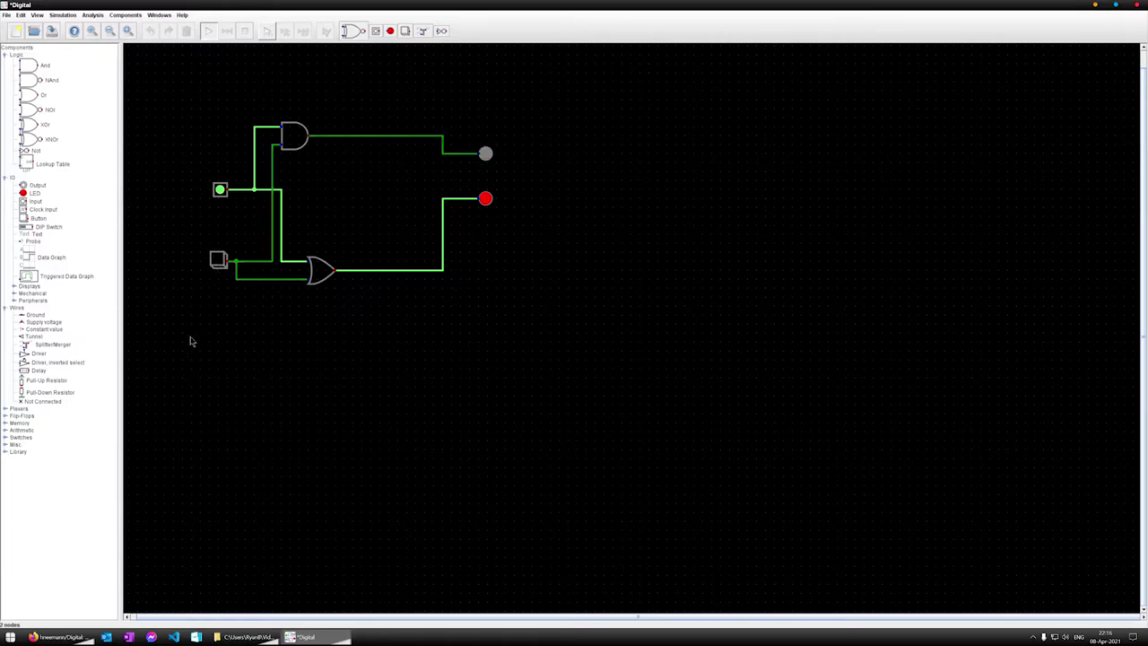
{"action": "left_click", "coordinate": [221, 190]}
{"action": "left_click", "coordinate": [247, 30]}
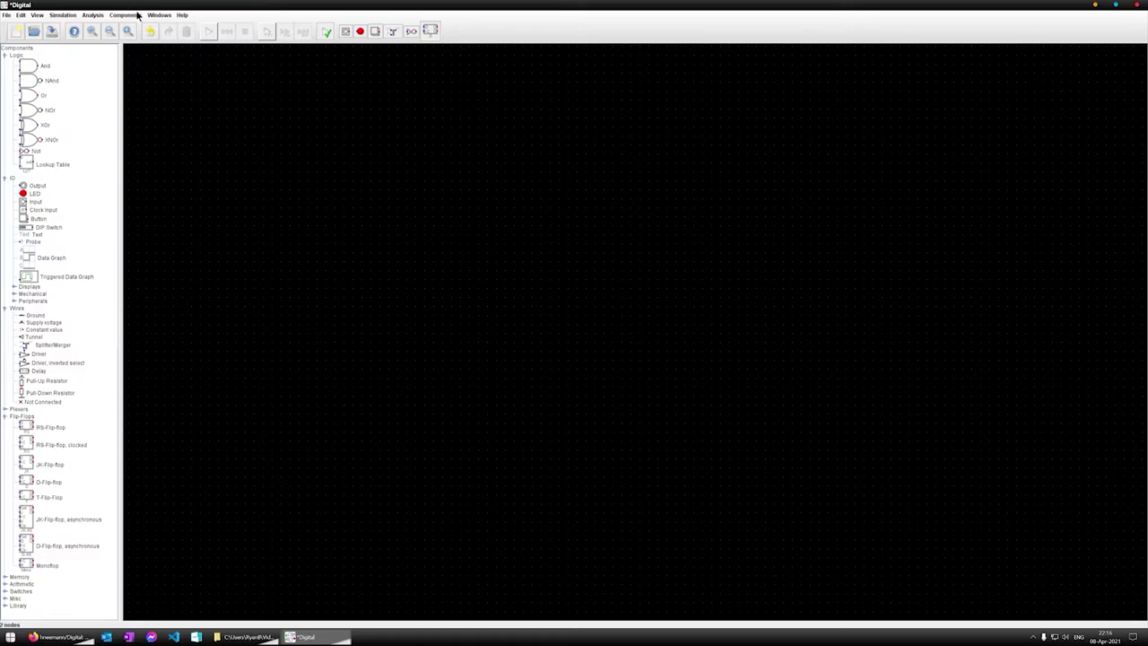
Step: Try analysing the current circuit, dismiss the no-labeled-inputs error, and start Synthesis from a truth table
{"action": "left_click", "coordinate": [137, 16]}
{"action": "mouse_move", "coordinate": [100, 18]}
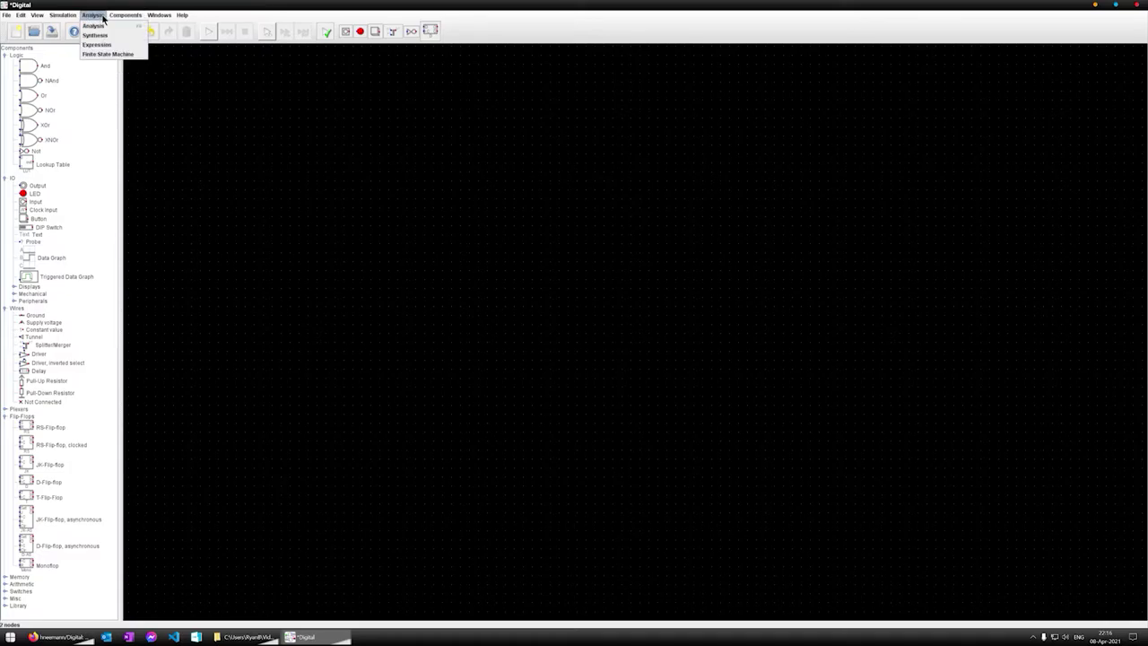
{"action": "left_click", "coordinate": [94, 27]}
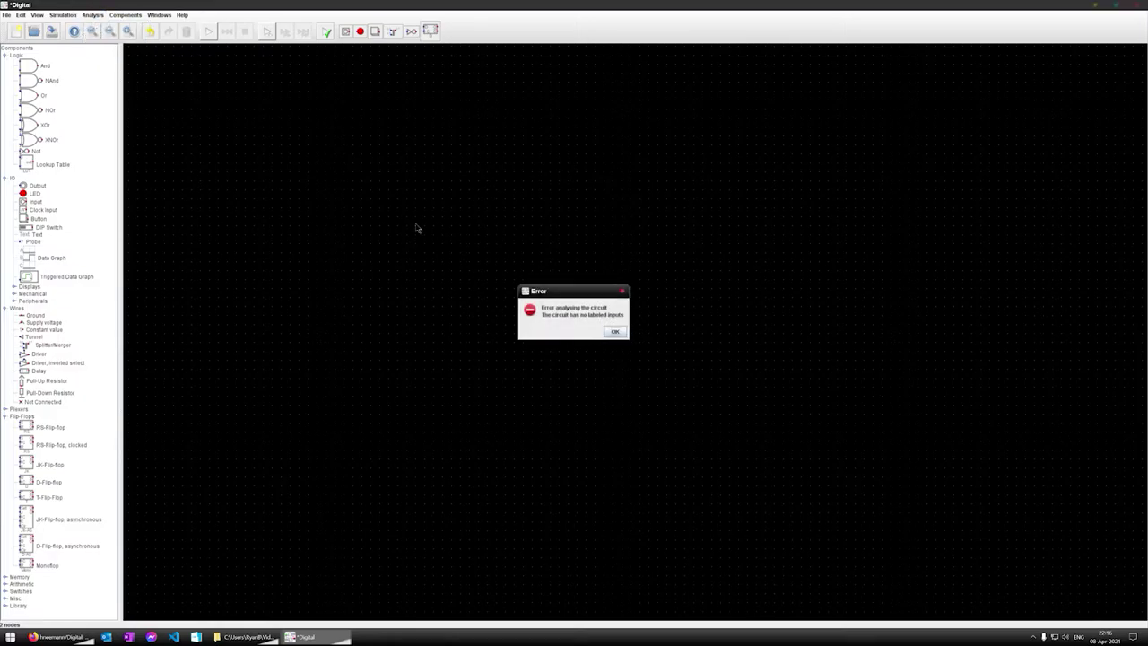
{"action": "left_click", "coordinate": [618, 331]}
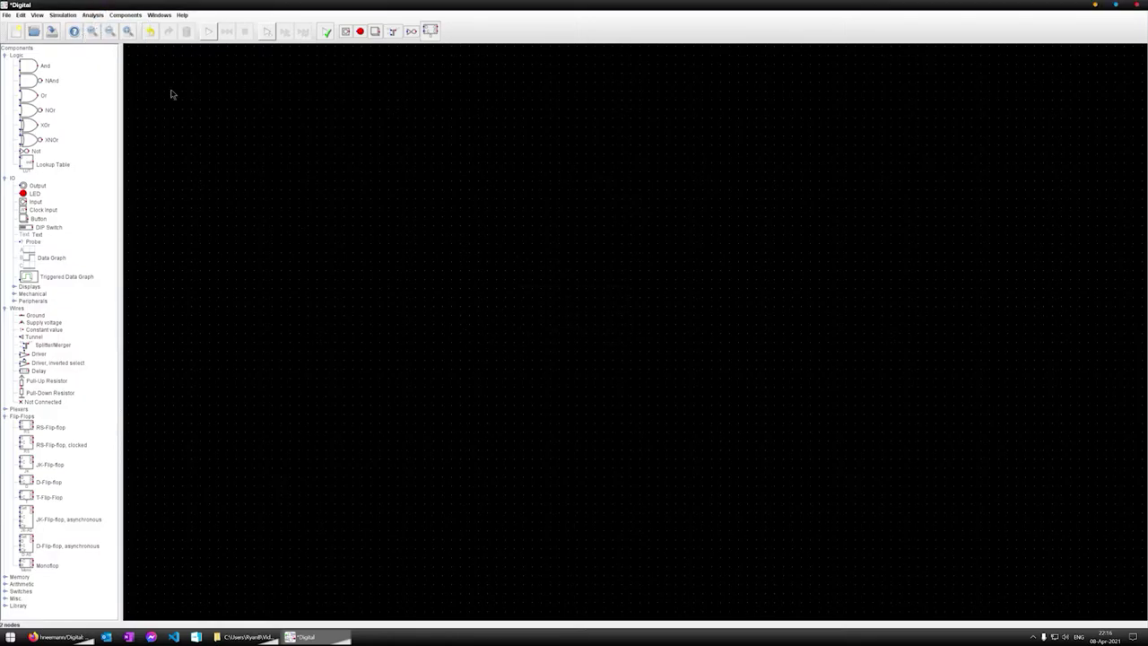
{"action": "left_click", "coordinate": [93, 15]}
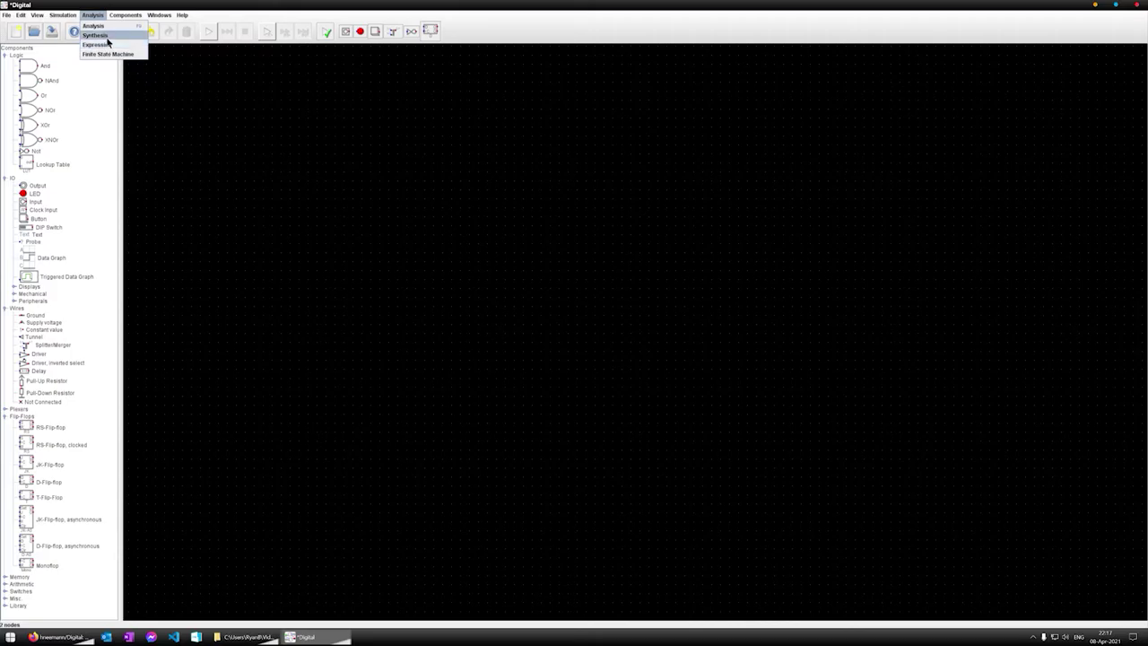
{"action": "left_click", "coordinate": [105, 36]}
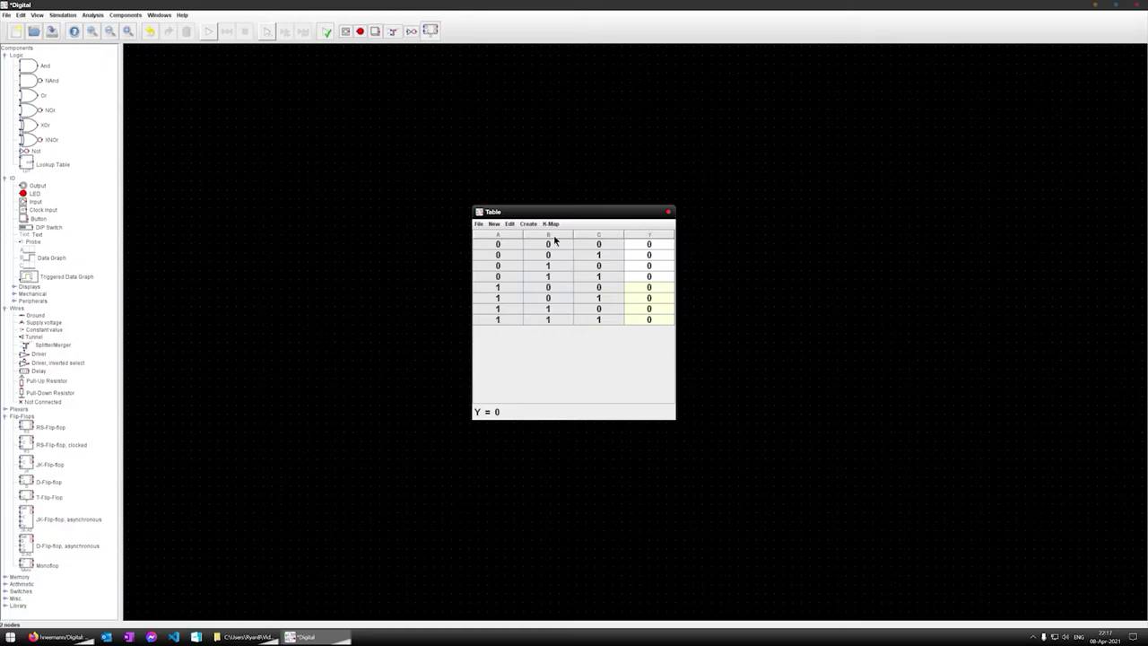
Step: Set Y to 1 for rows 101 and 111, leaving row 110 at 0
{"action": "left_click", "coordinate": [660, 300]}
{"action": "left_click", "coordinate": [650, 315]}
{"action": "left_click", "coordinate": [651, 325]}
{"action": "left_click", "coordinate": [658, 341]}
{"action": "left_click", "coordinate": [659, 310]}
{"action": "left_click", "coordinate": [655, 321]}
{"action": "left_click", "coordinate": [531, 226]}
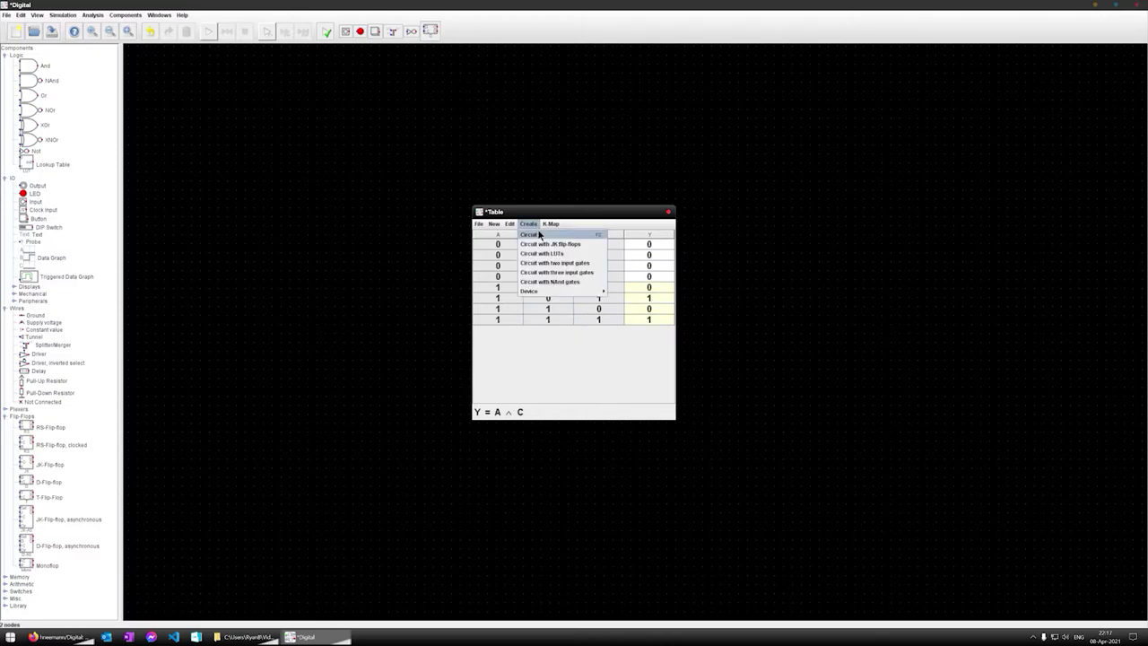
Step: Generate the circuit from the truth table, close the table, and enlarge the generated circuit window
{"action": "left_click", "coordinate": [538, 234]}
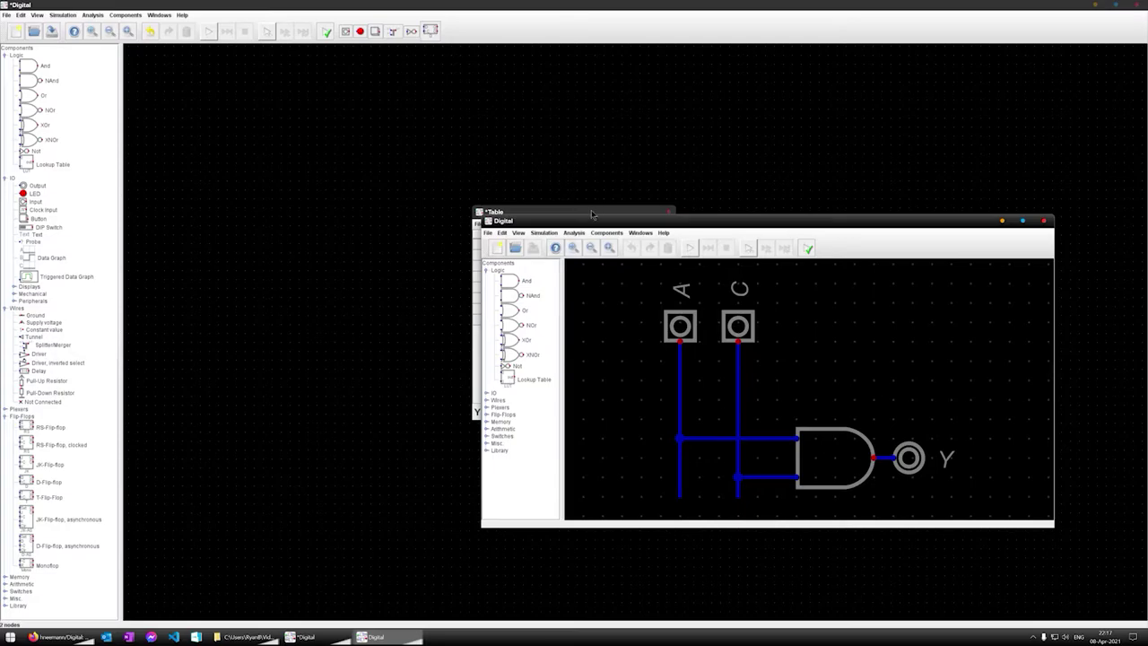
{"action": "key", "text": "alt+F4"}
{"action": "left_click", "coordinate": [568, 171]}
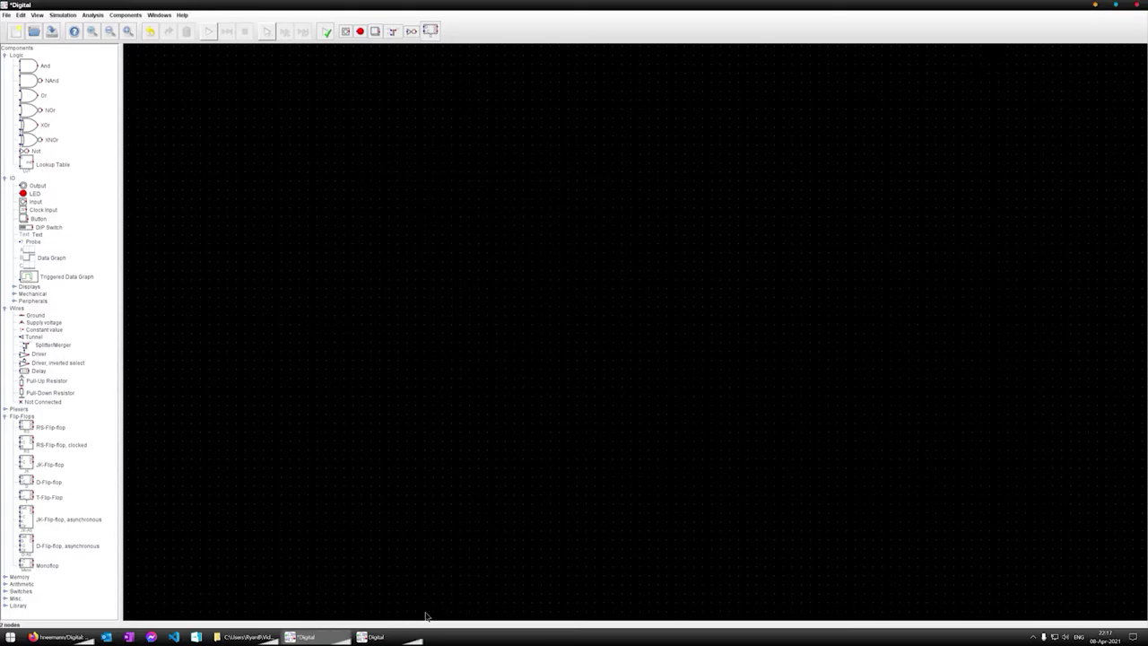
{"action": "left_click", "coordinate": [394, 635]}
{"action": "left_click_drag", "start_coordinate": [683, 222], "coordinate": [392, 146]}
{"action": "left_click_drag", "start_coordinate": [768, 460], "coordinate": [918, 543]}
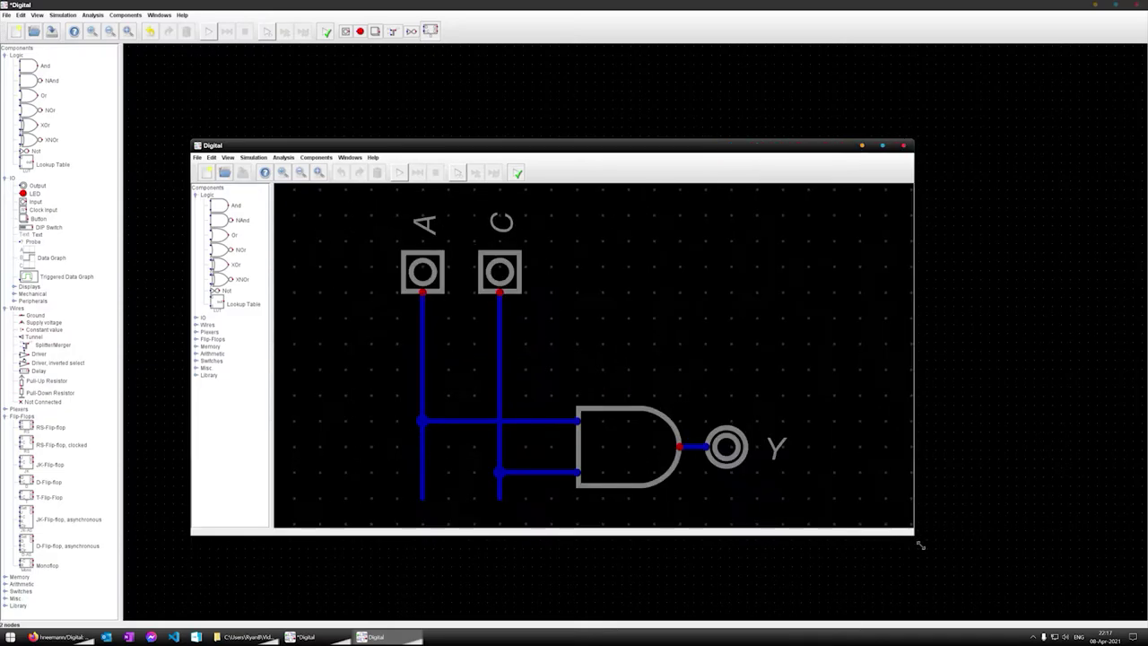
Step: Simulate the generated circuit, switching C and A on and off to check Y
{"action": "left_click", "coordinate": [399, 172]}
{"action": "left_click", "coordinate": [511, 280]}
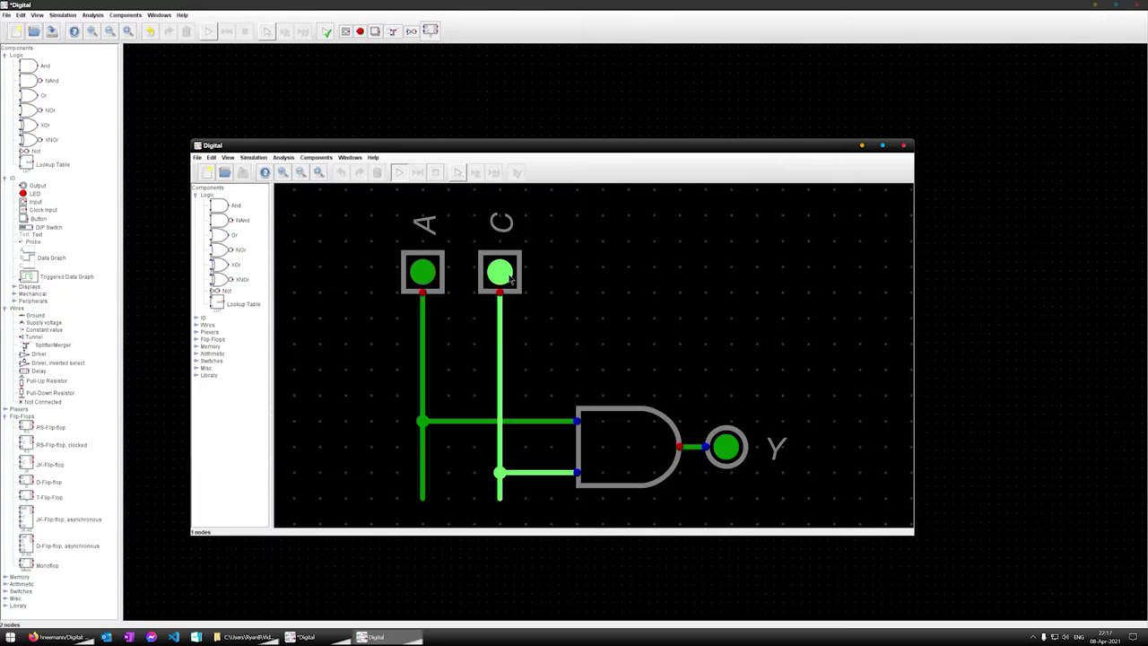
{"action": "left_click", "coordinate": [410, 290]}
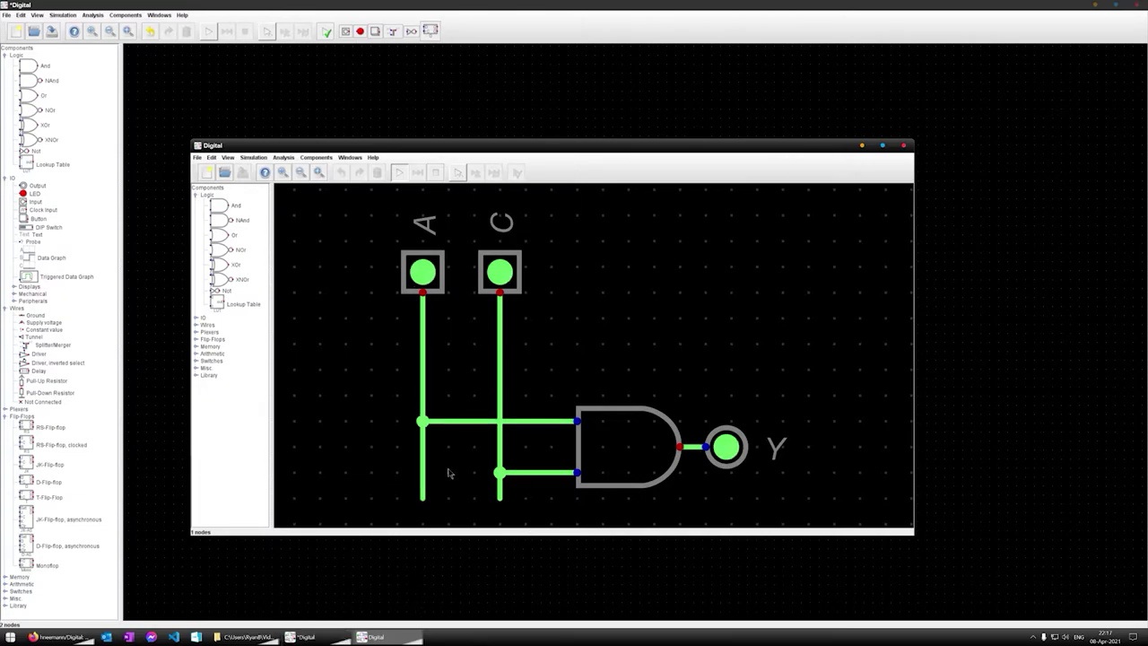
{"action": "left_click", "coordinate": [412, 275]}
{"action": "left_click", "coordinate": [499, 274]}
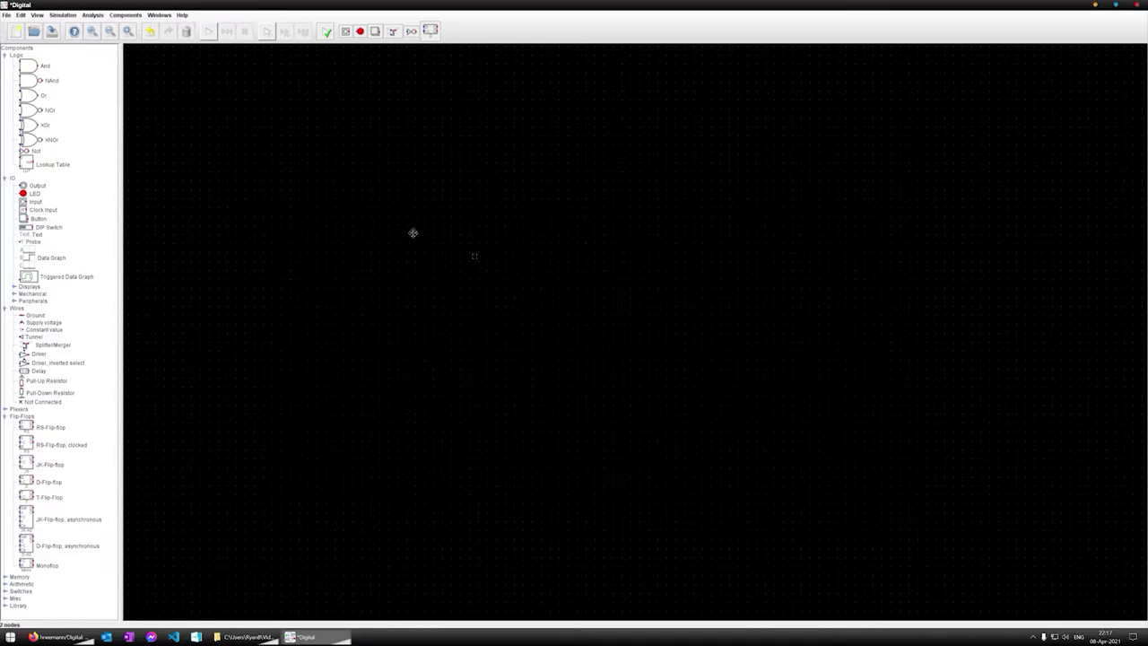
Step: Close a blank synthesis truth table and open the Analysis Expression dialog instead
{"action": "left_click", "coordinate": [97, 17]}
{"action": "left_click", "coordinate": [96, 35]}
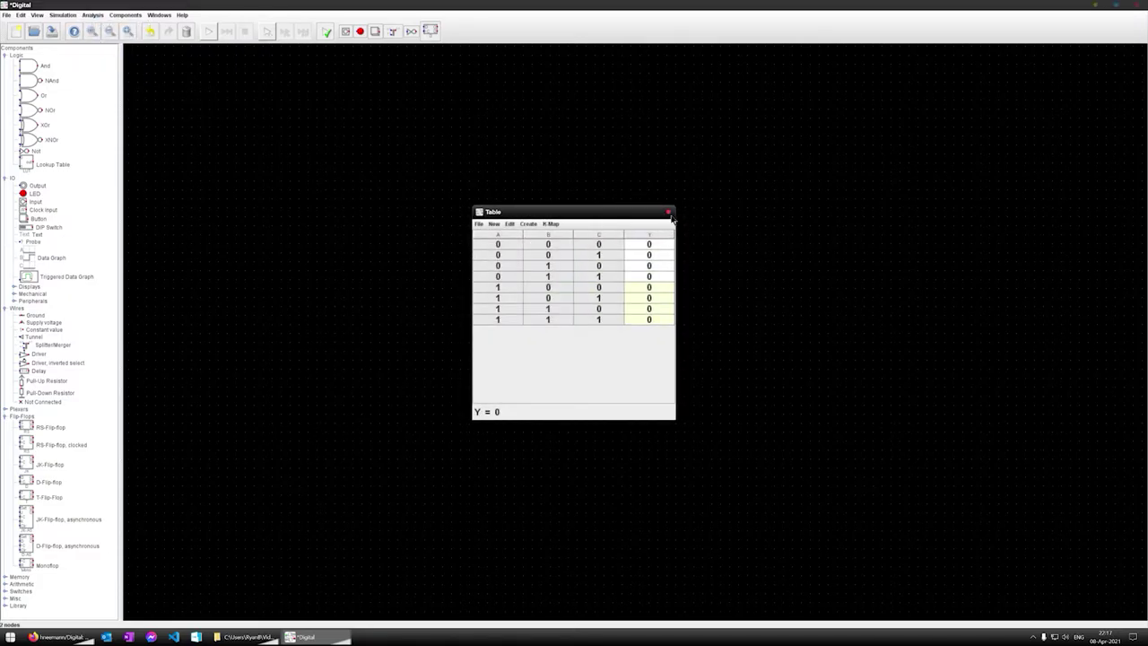
{"action": "left_click", "coordinate": [668, 212]}
{"action": "left_click", "coordinate": [95, 16]}
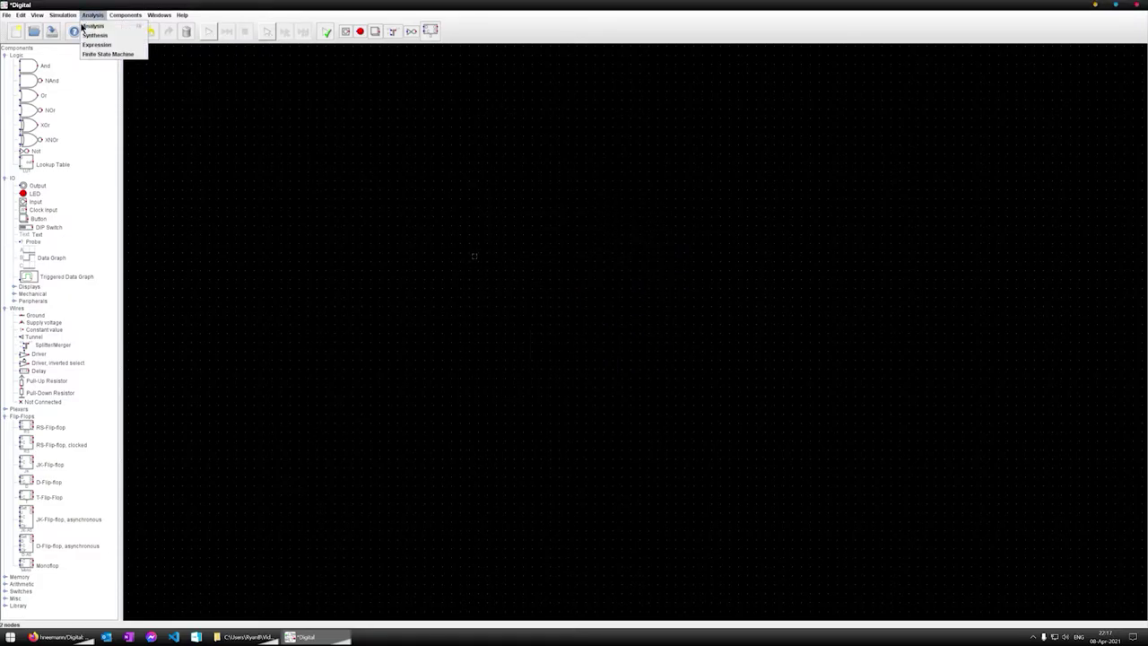
{"action": "left_click", "coordinate": [94, 46]}
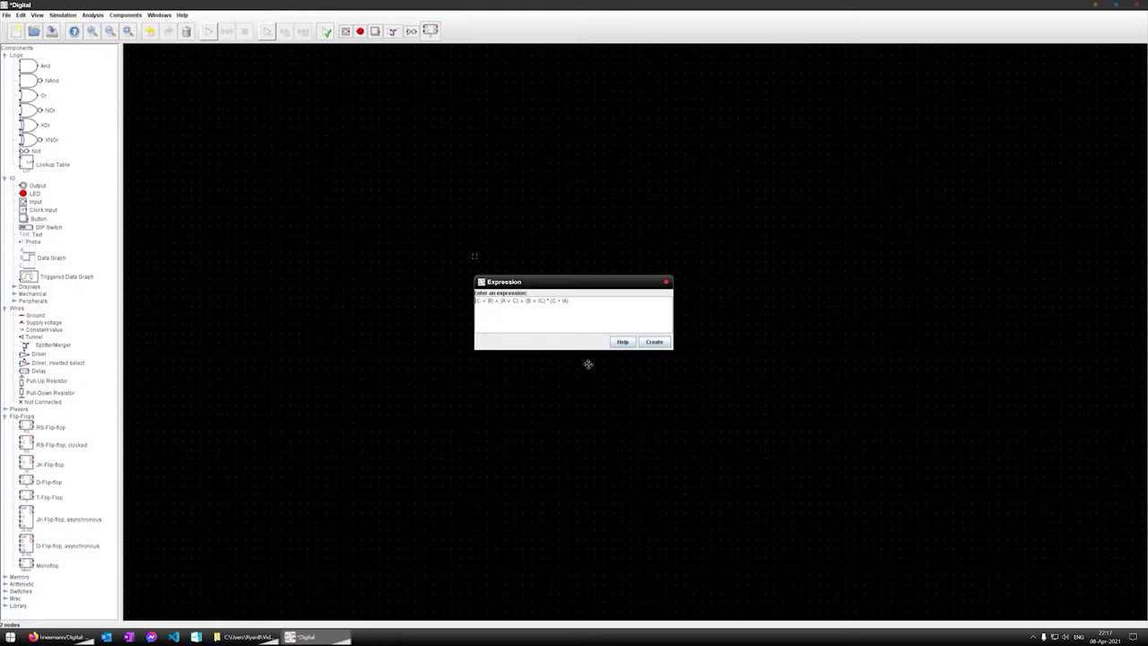
Step: Show the expression-syntax help and position it beside the Expression dialog
{"action": "left_click", "coordinate": [622, 342]}
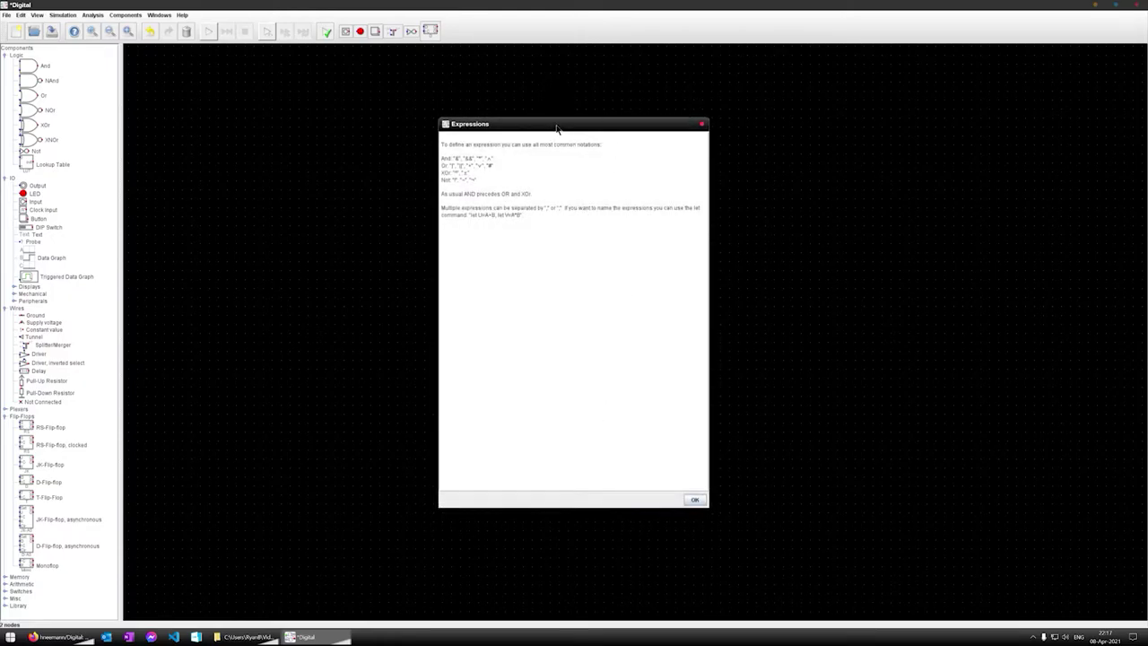
{"action": "left_click_drag", "start_coordinate": [558, 125], "coordinate": [814, 150]}
{"action": "left_click_drag", "start_coordinate": [778, 535], "coordinate": [759, 291]}
{"action": "left_click_drag", "start_coordinate": [734, 155], "coordinate": [732, 267]}
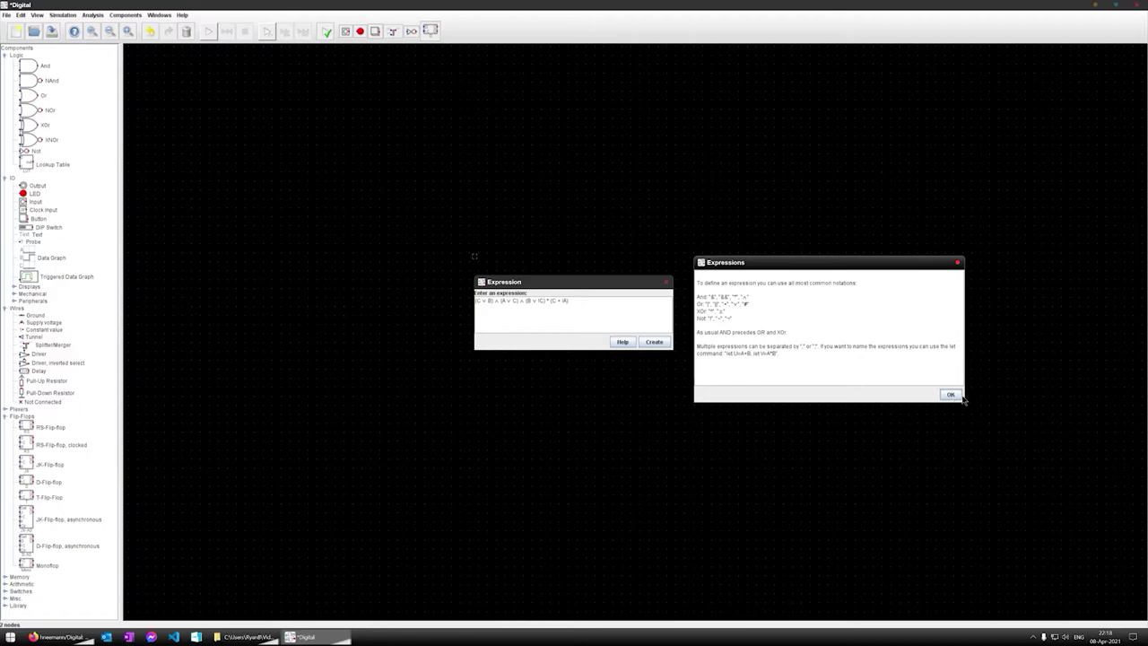
Step: Clear the existing expression from the entry box
{"action": "left_click_drag", "start_coordinate": [597, 314], "coordinate": [464, 310]}
{"action": "left_click", "coordinate": [473, 313]}
{"action": "triple_click", "coordinate": [583, 314]}
{"action": "key", "text": "BackSpace"}
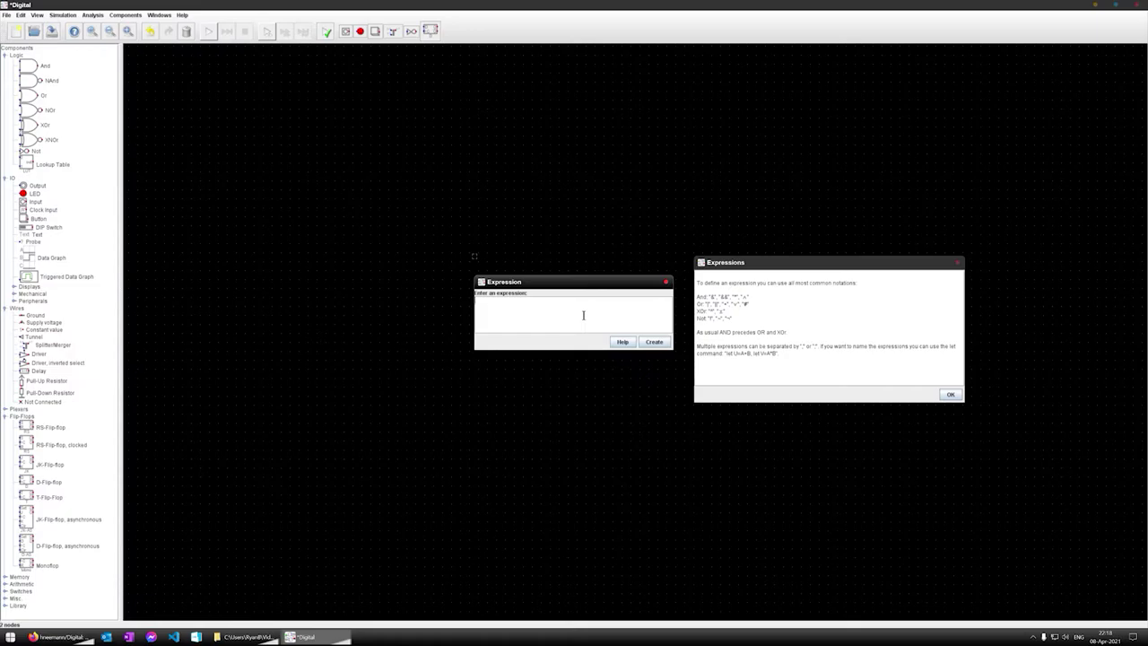
{"action": "key", "text": "alt+z"}
Step: Browse File Explorer to OneDrive > SUNY Fredonia > CSIT 311, then minimize it
{"action": "left_click", "coordinate": [543, 163]}
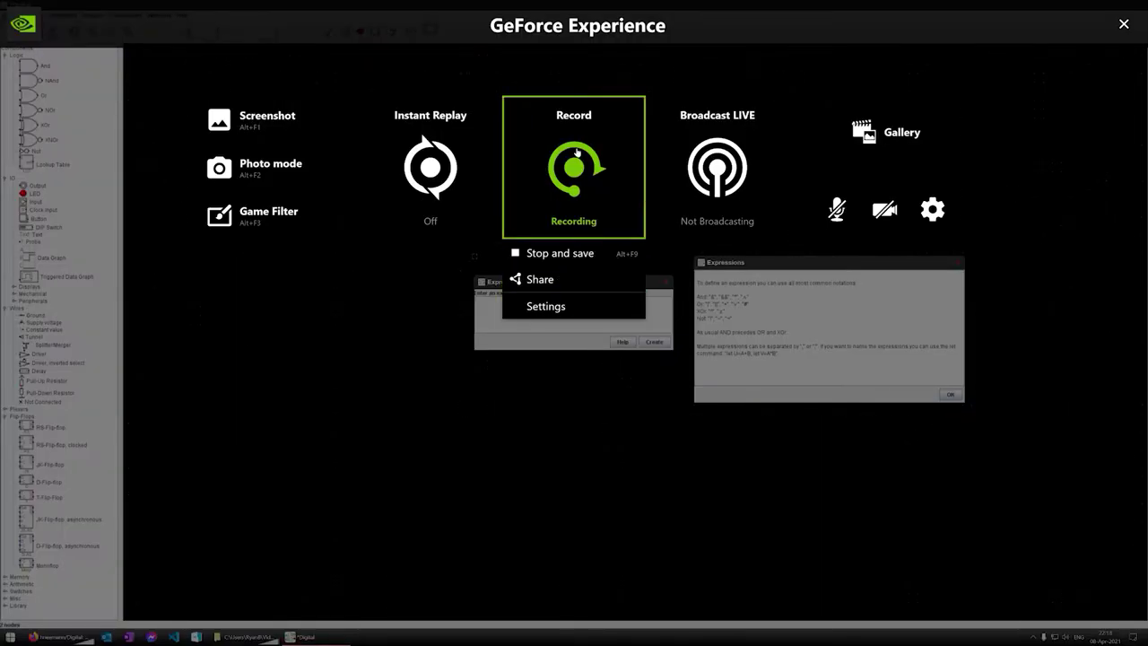
{"action": "key", "text": "alt+z"}
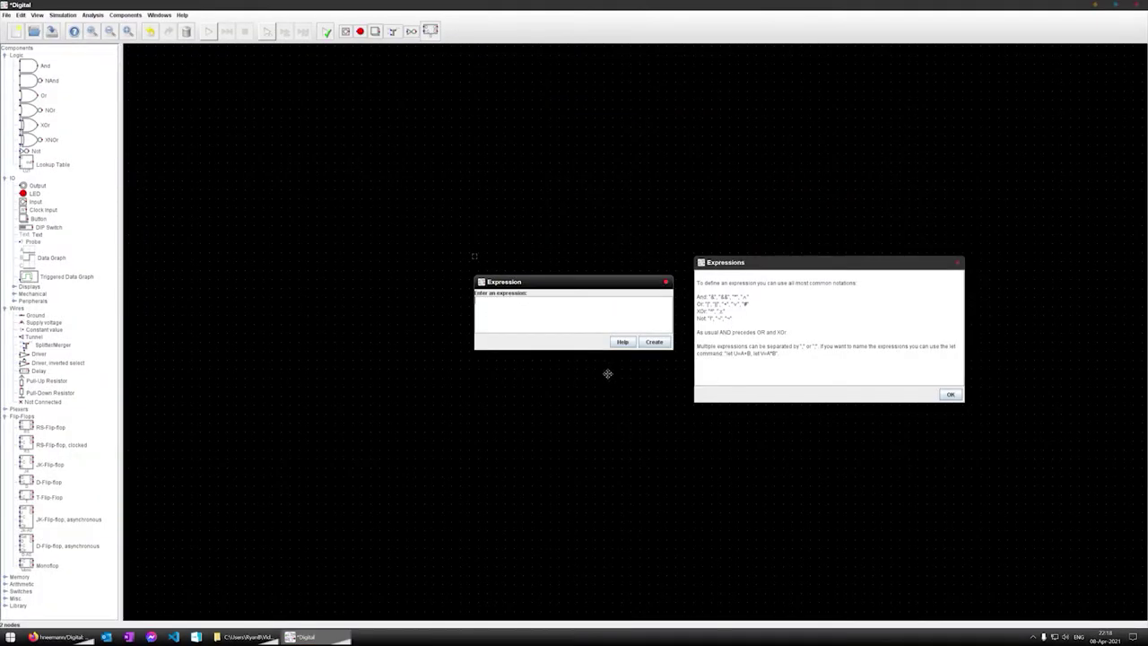
{"action": "left_click", "coordinate": [244, 637]}
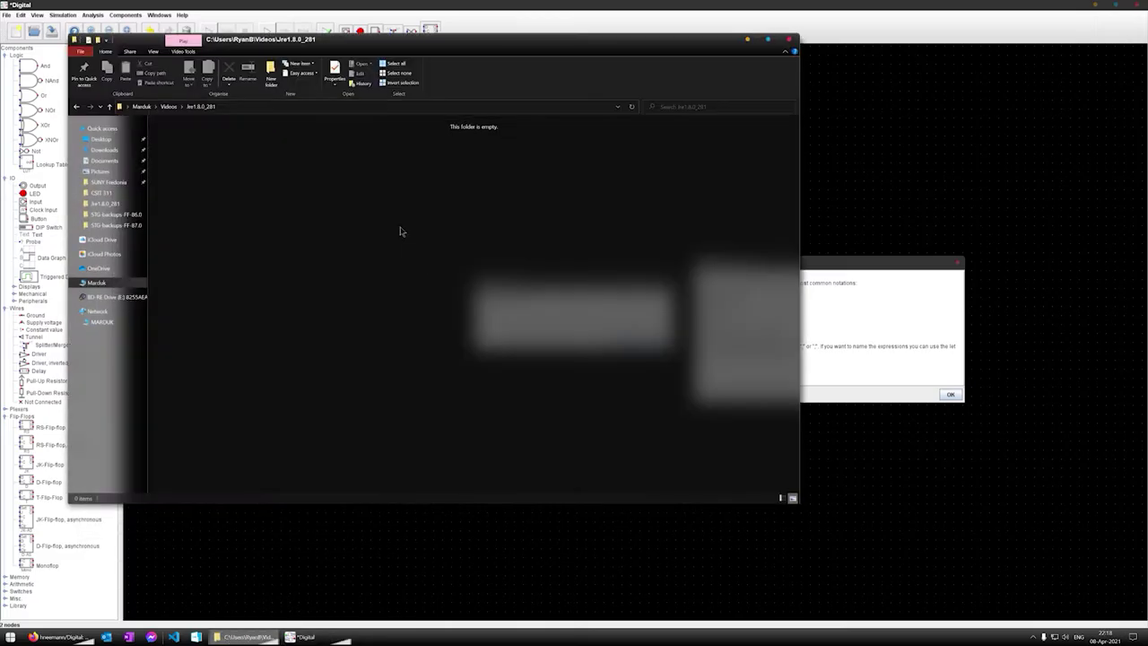
{"action": "left_click", "coordinate": [101, 193]}
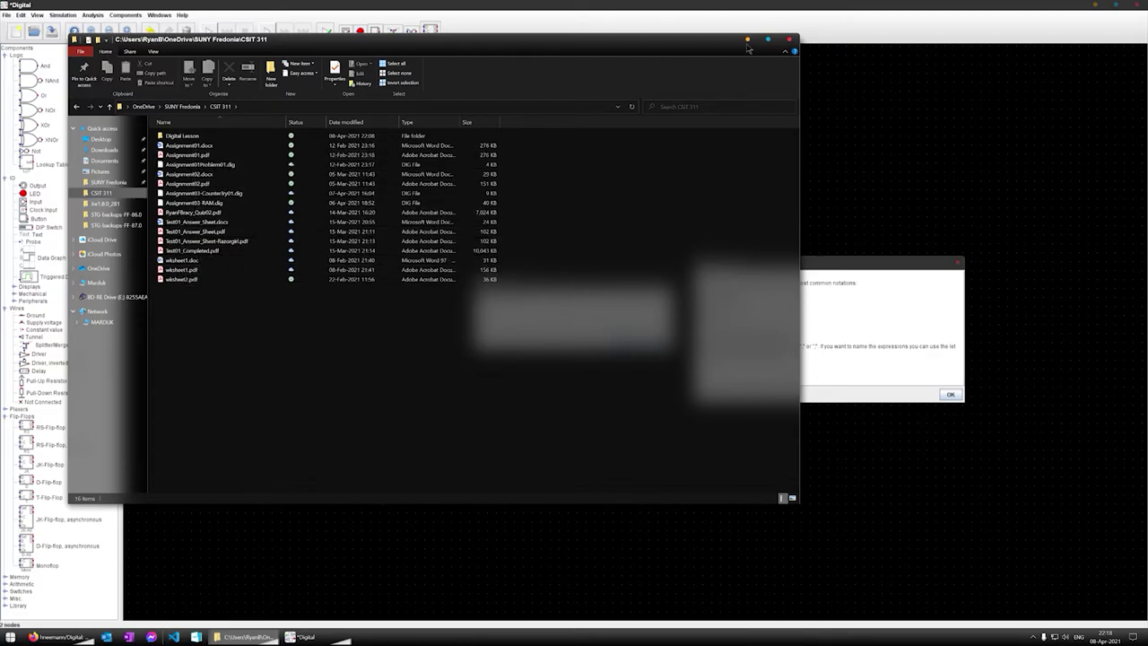
{"action": "left_click", "coordinate": [747, 41]}
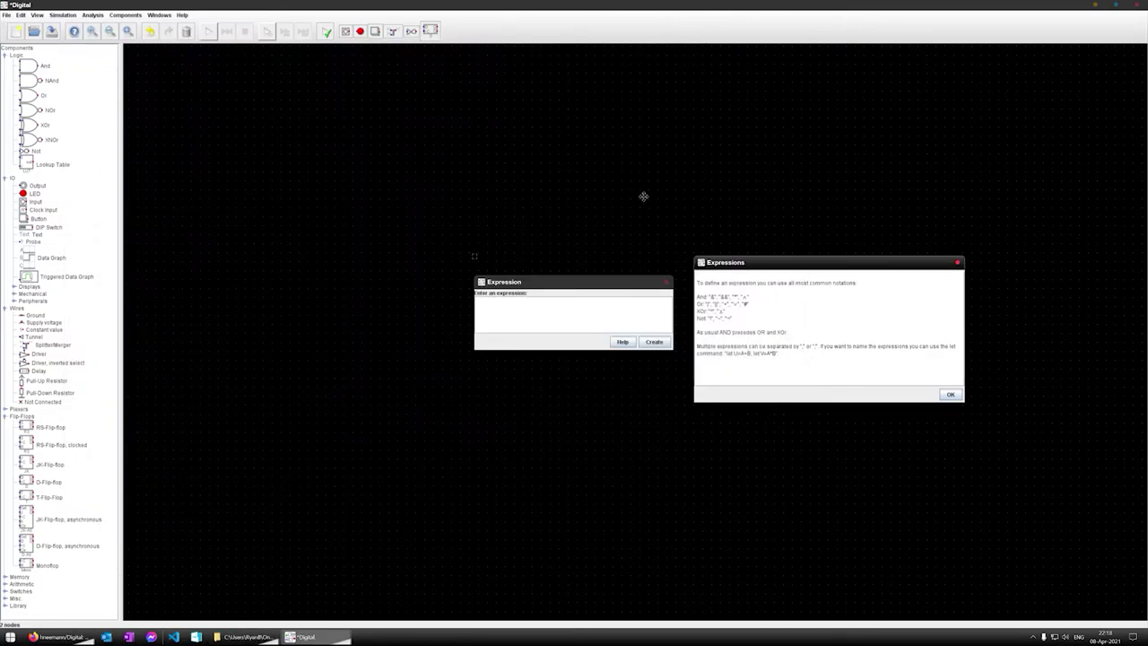
Step: Enter the expression let Output=(A && (B || C)) ^ (D && !E) and create its circuit
{"action": "left_click", "coordinate": [555, 323]}
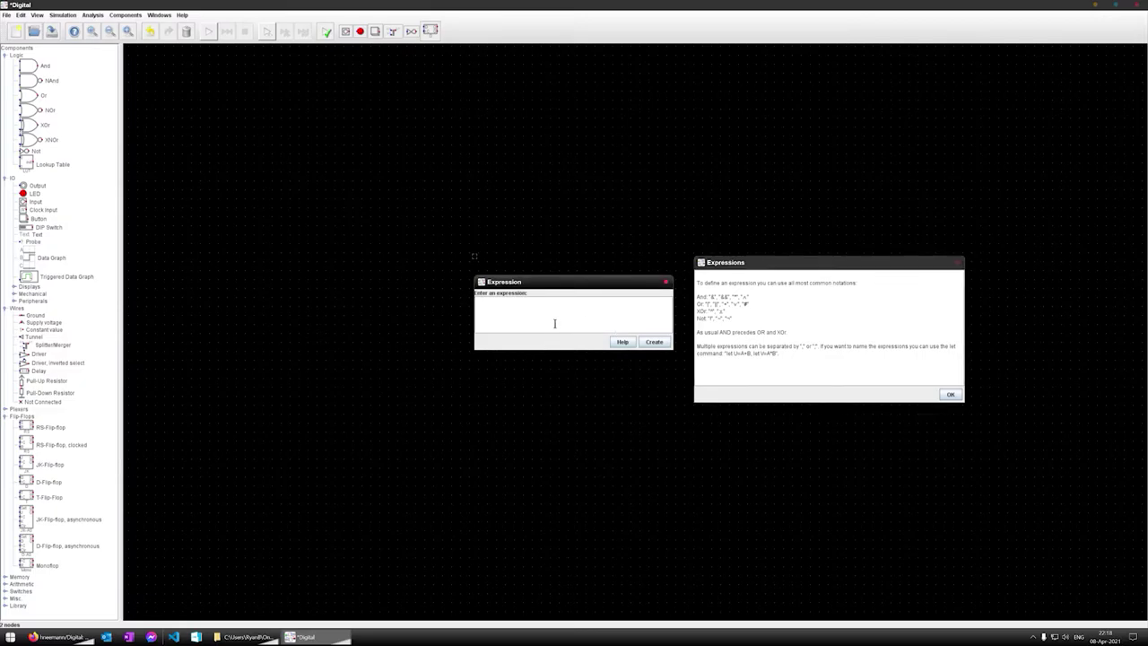
{"action": "type", "text": "let"}
{"action": "type", "text": " Ou"}
{"action": "type", "text": "tput"}
{"action": "type", "text": "=(A &&"}
{"action": "type", "text": "D"}
{"action": "type", "text": "D"}
{"action": "type", "text": " &&"}
{"action": "type", "text": " E"}
{"action": "left_click", "coordinate": [951, 395]}
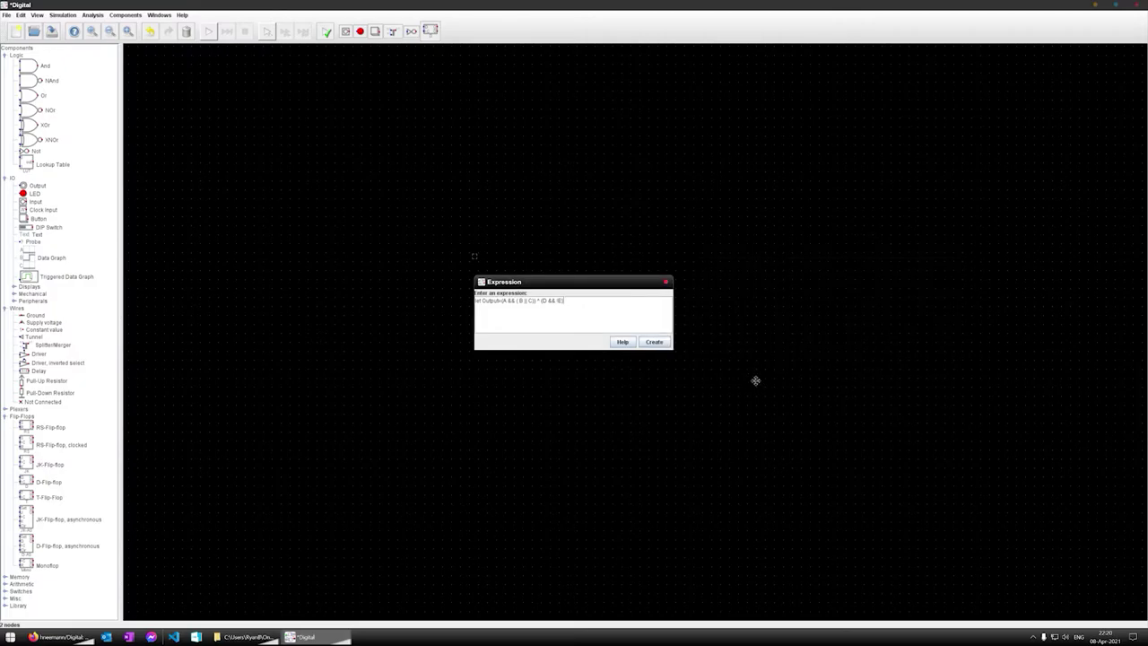
Step: Maximize the generated circuit window and start the simulation
{"action": "left_click", "coordinate": [661, 342]}
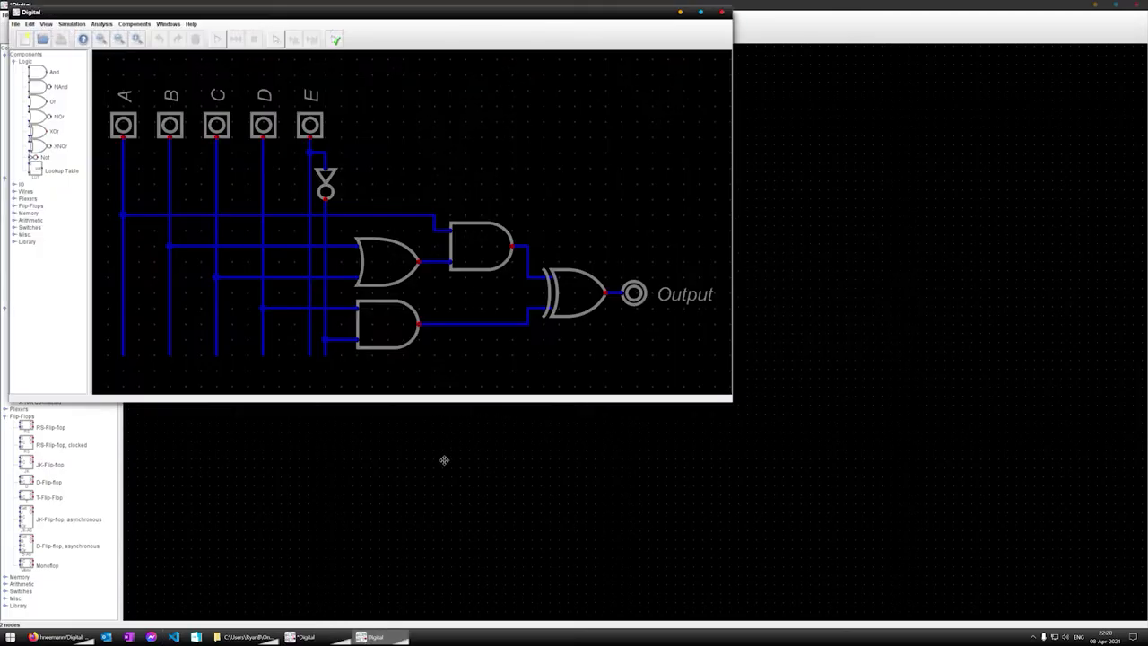
{"action": "double_click", "coordinate": [600, 14]}
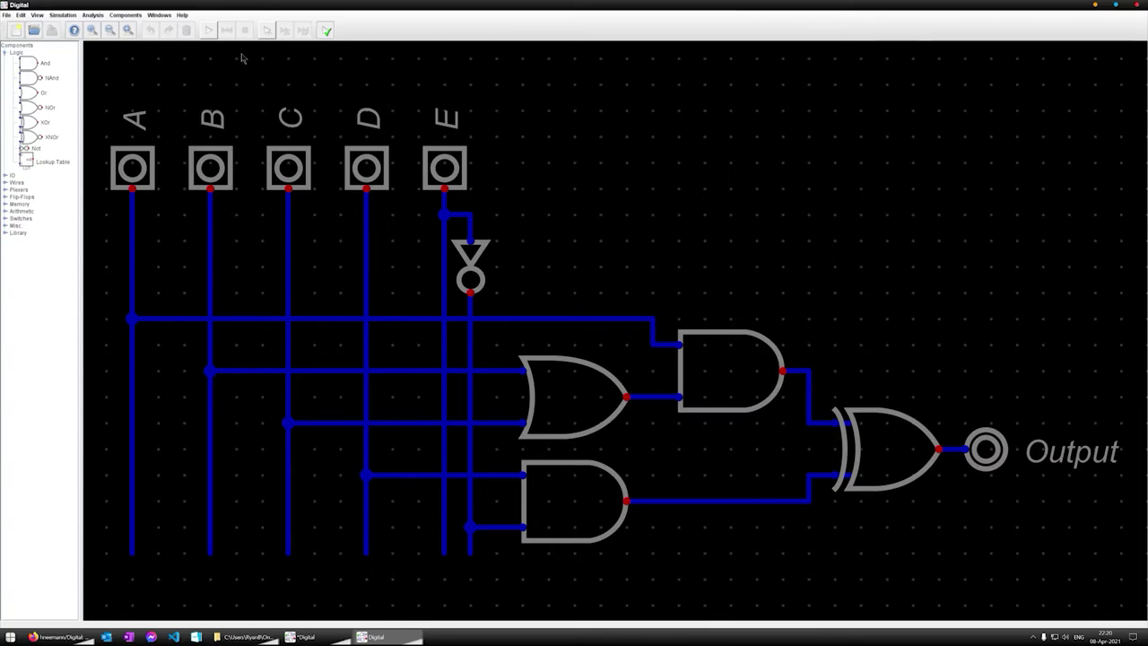
{"action": "left_click", "coordinate": [208, 29]}
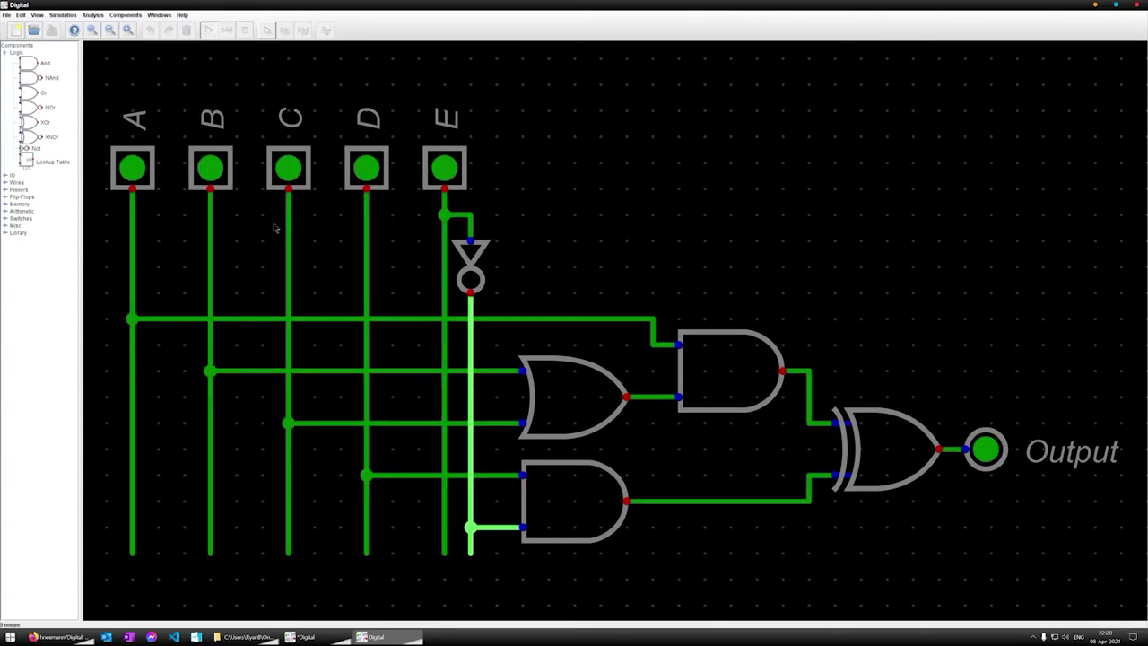
Step: Toggle inputs A, B and C through several combinations while watching Output
{"action": "left_click", "coordinate": [132, 170]}
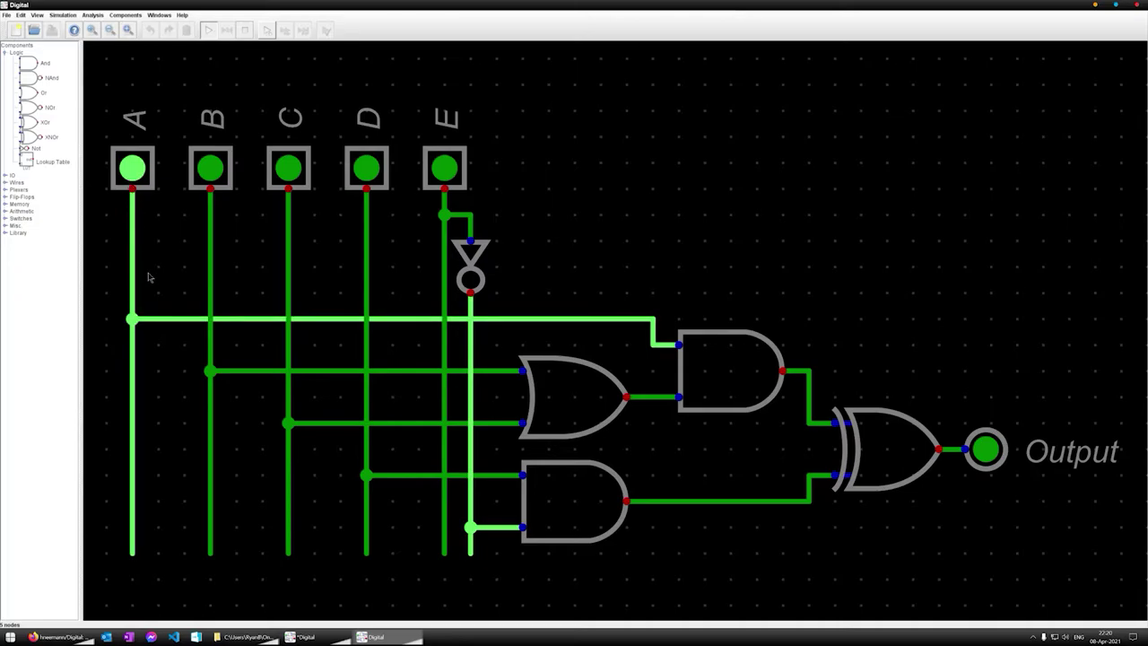
{"action": "left_click", "coordinate": [277, 173]}
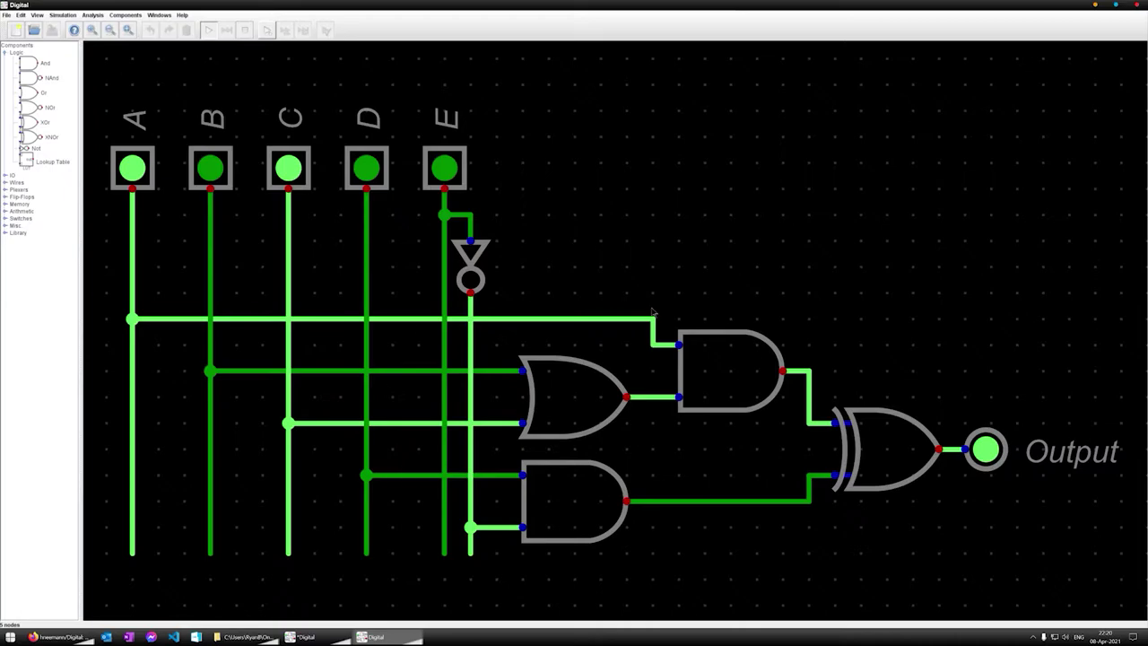
{"action": "left_click", "coordinate": [290, 178]}
{"action": "left_click", "coordinate": [137, 173]}
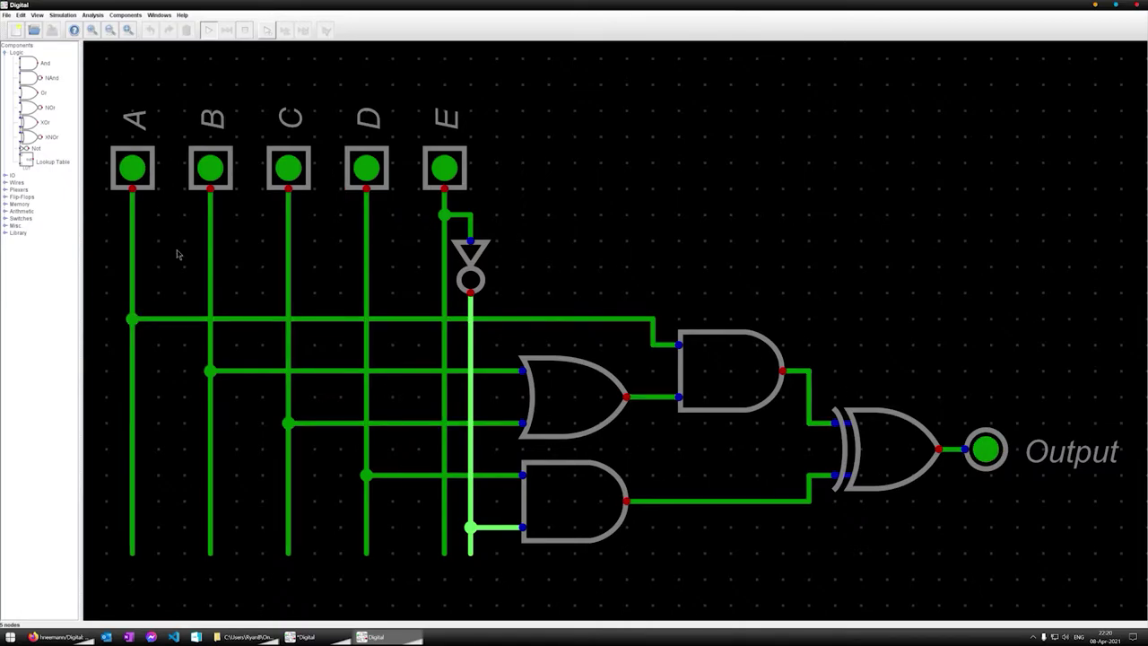
{"action": "left_click", "coordinate": [214, 178]}
{"action": "left_click", "coordinate": [144, 167]}
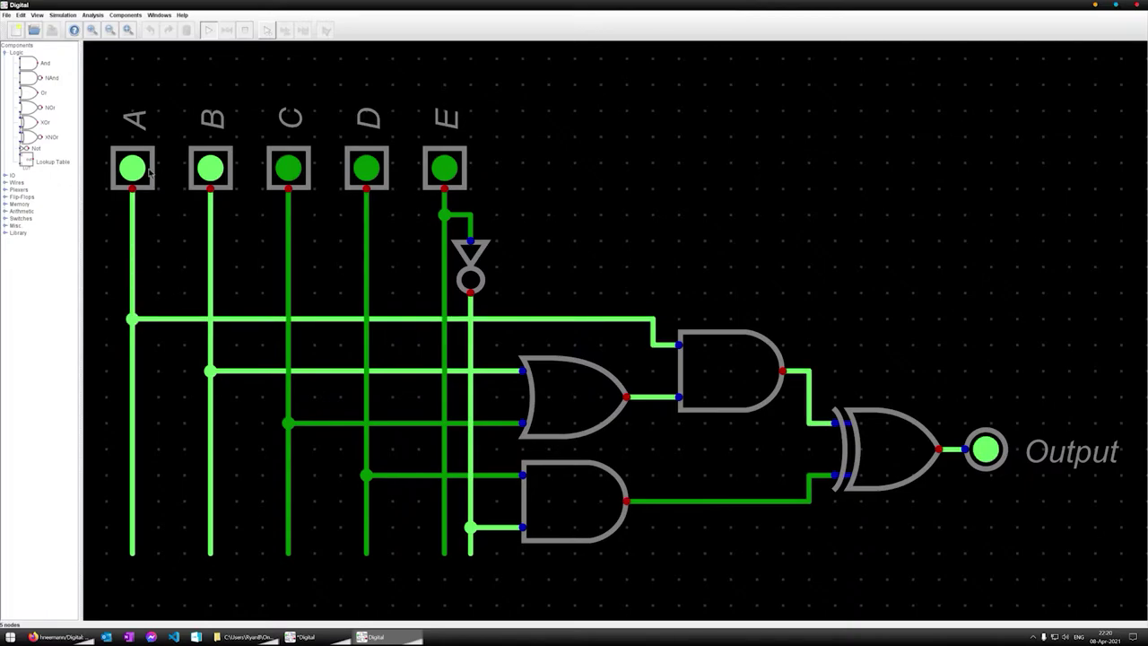
{"action": "left_click", "coordinate": [152, 174]}
{"action": "left_click", "coordinate": [288, 171]}
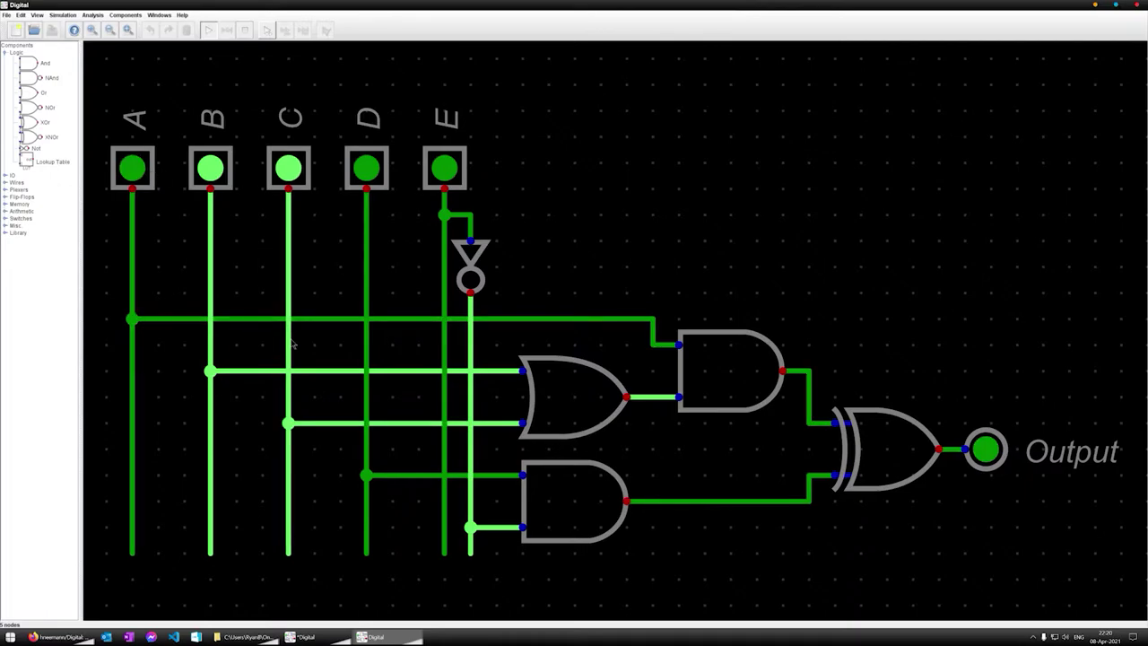
{"action": "left_click", "coordinate": [298, 179]}
{"action": "left_click", "coordinate": [226, 172]}
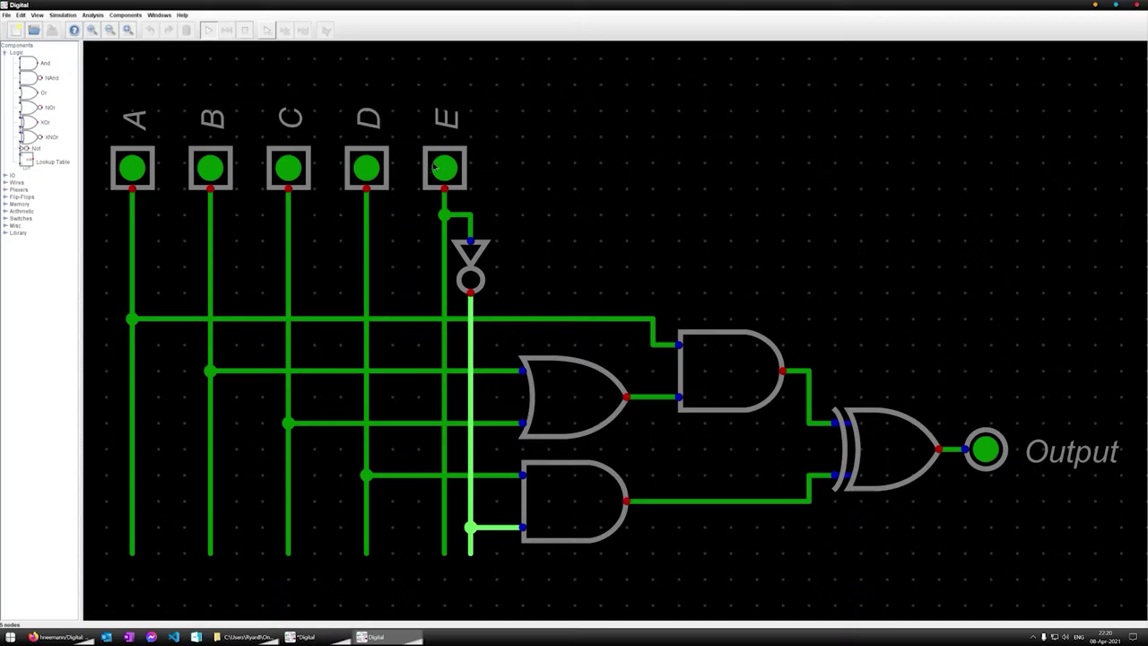
Step: With E switched on, test A, B and C combinations, then turn all inputs off
{"action": "left_click", "coordinate": [428, 171]}
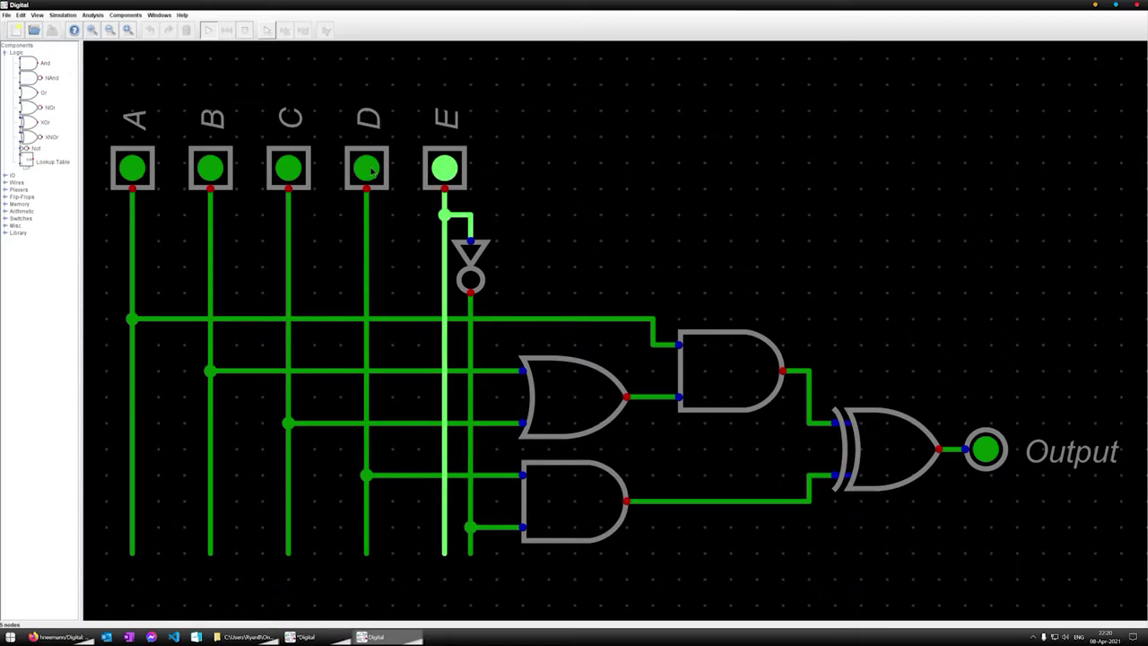
{"action": "left_click", "coordinate": [295, 178]}
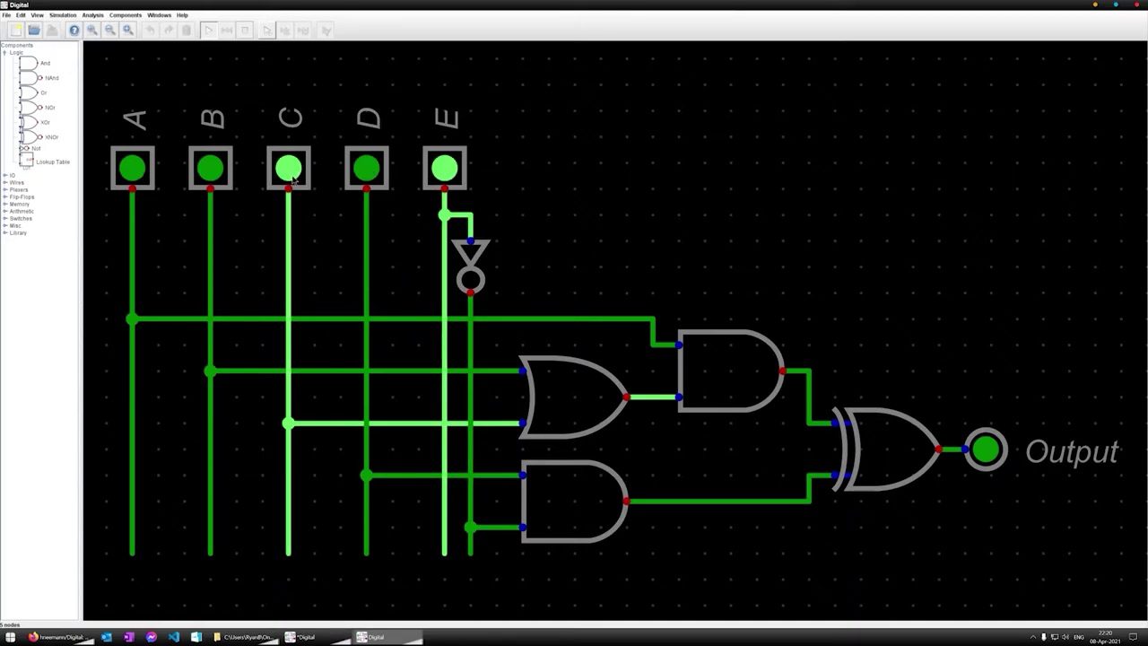
{"action": "left_click", "coordinate": [212, 184]}
{"action": "left_click", "coordinate": [134, 182]}
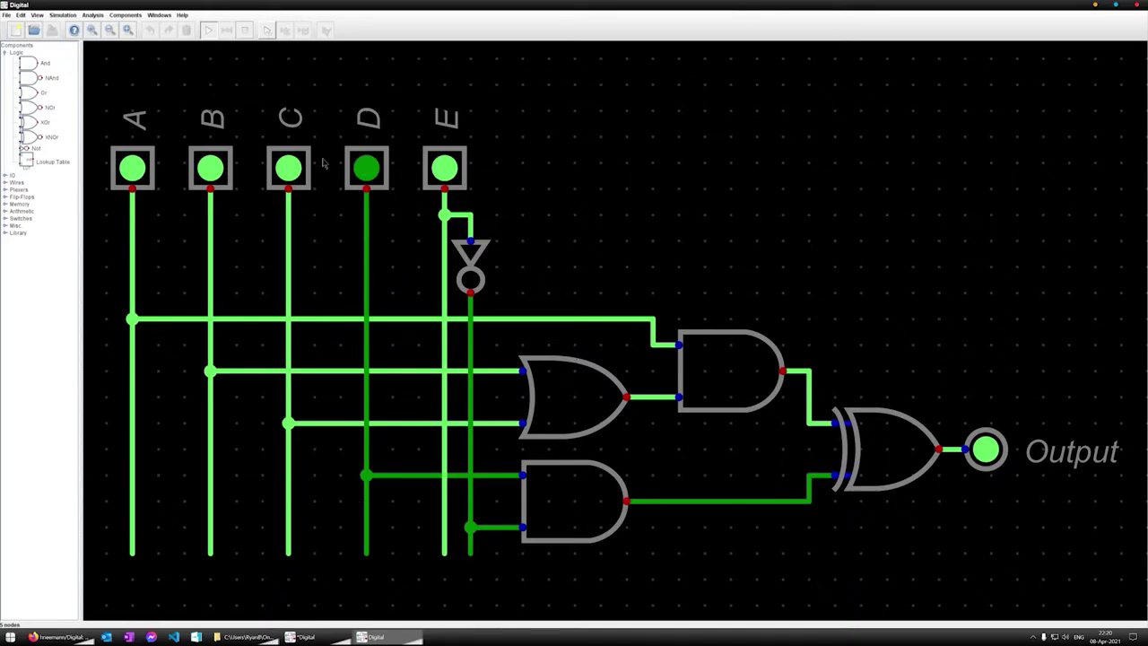
{"action": "left_click", "coordinate": [290, 166]}
{"action": "left_click", "coordinate": [213, 172]}
{"action": "left_click", "coordinate": [131, 176]}
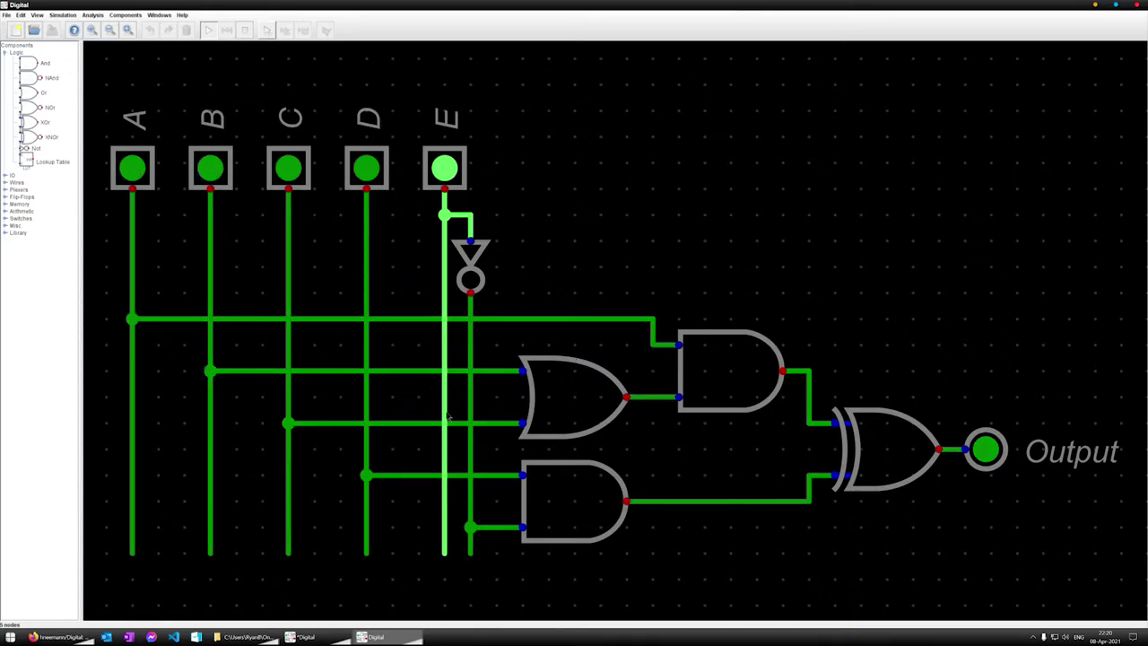
{"action": "left_click", "coordinate": [446, 169]}
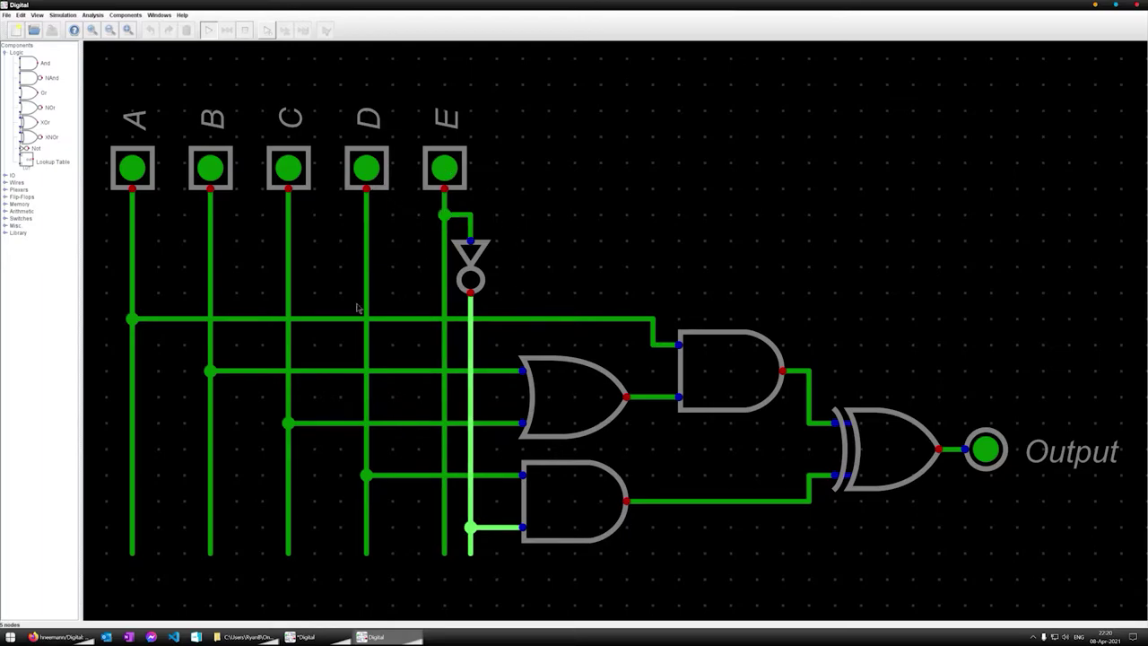
Step: Try input D with and without E, then stop the simulation
{"action": "left_click", "coordinate": [373, 179]}
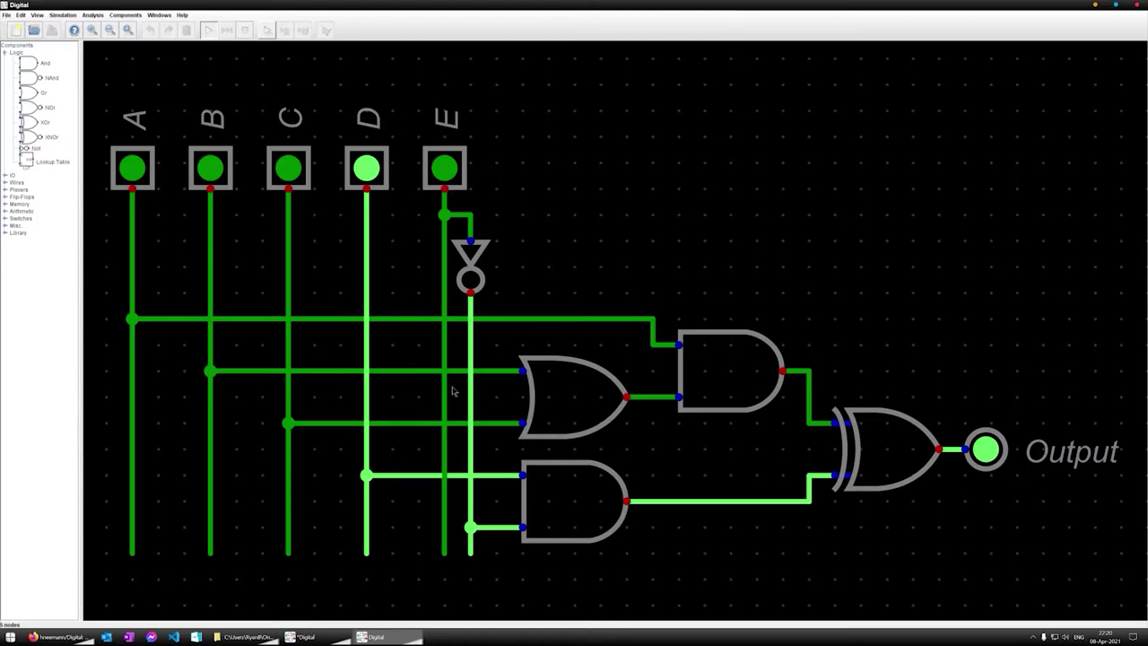
{"action": "left_click", "coordinate": [375, 173]}
{"action": "left_click", "coordinate": [376, 173]}
{"action": "left_click", "coordinate": [459, 178]}
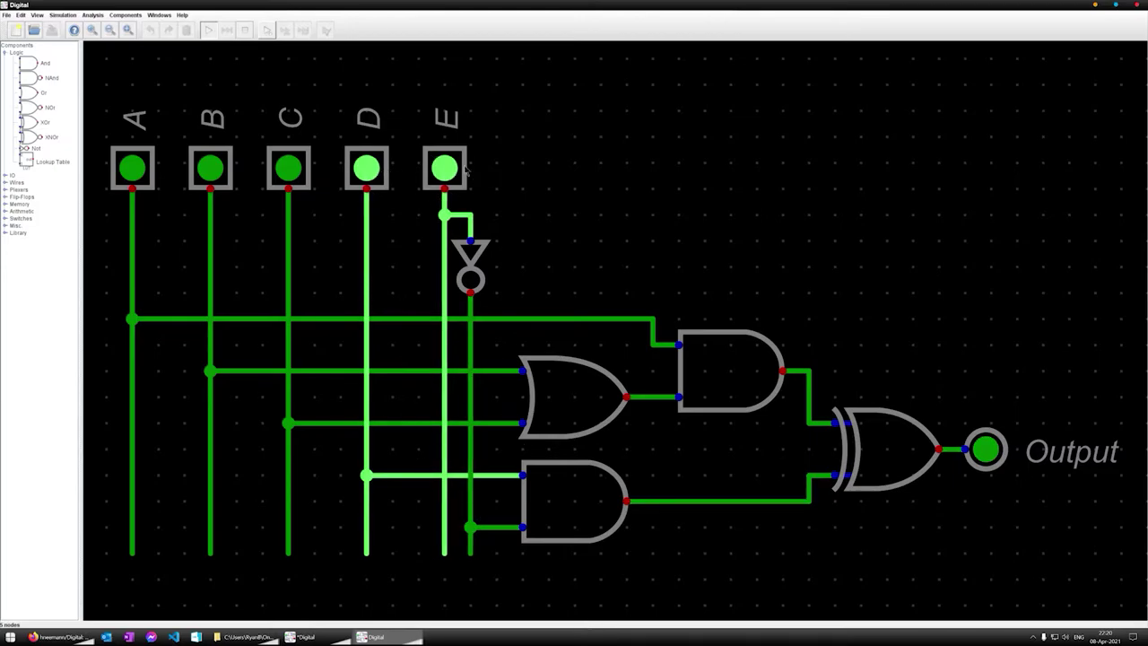
{"action": "left_click", "coordinate": [465, 171]}
{"action": "left_click", "coordinate": [379, 176]}
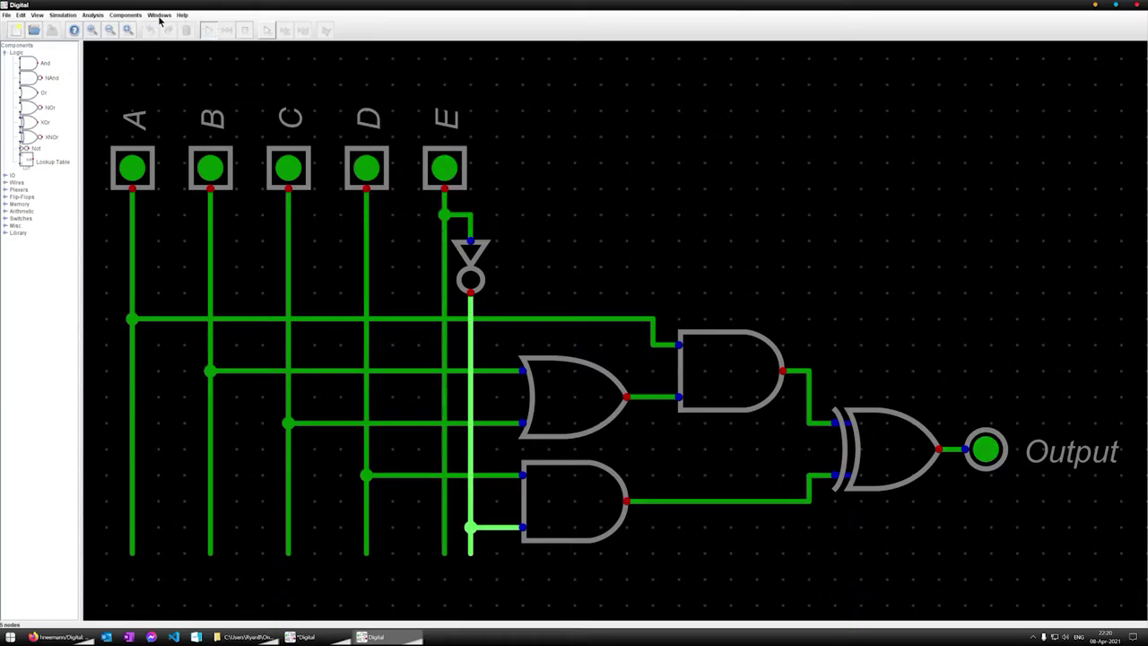
{"action": "left_click", "coordinate": [243, 30]}
Step: Generate the circuit's truth table and enlarge its window to show all rows
{"action": "left_click", "coordinate": [94, 16]}
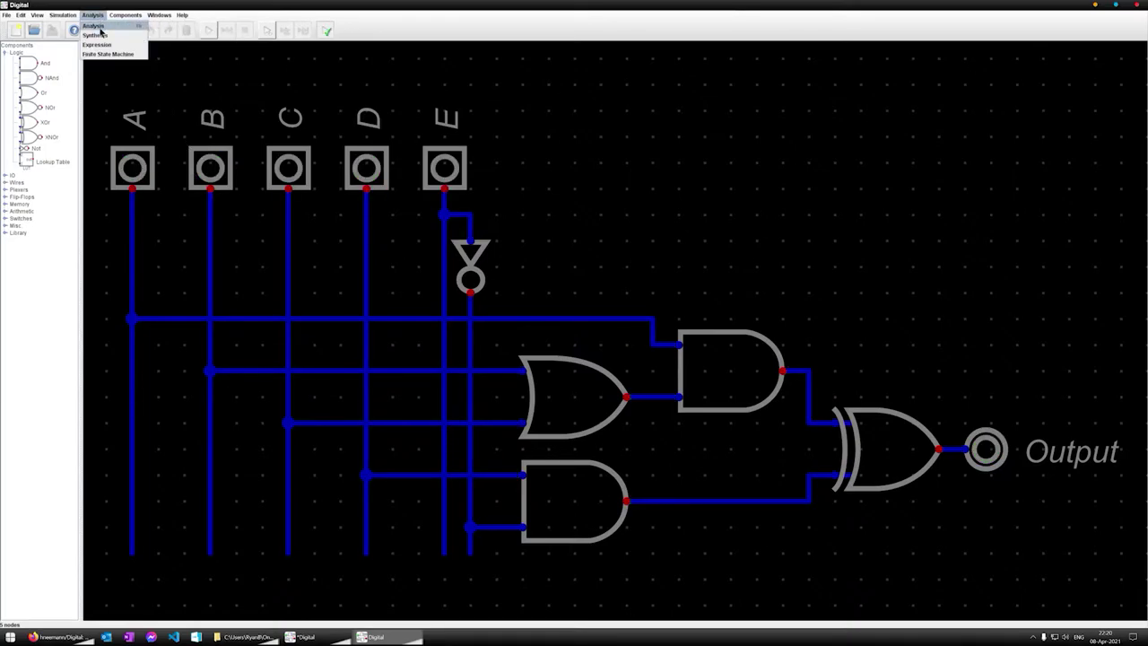
{"action": "left_click", "coordinate": [97, 26]}
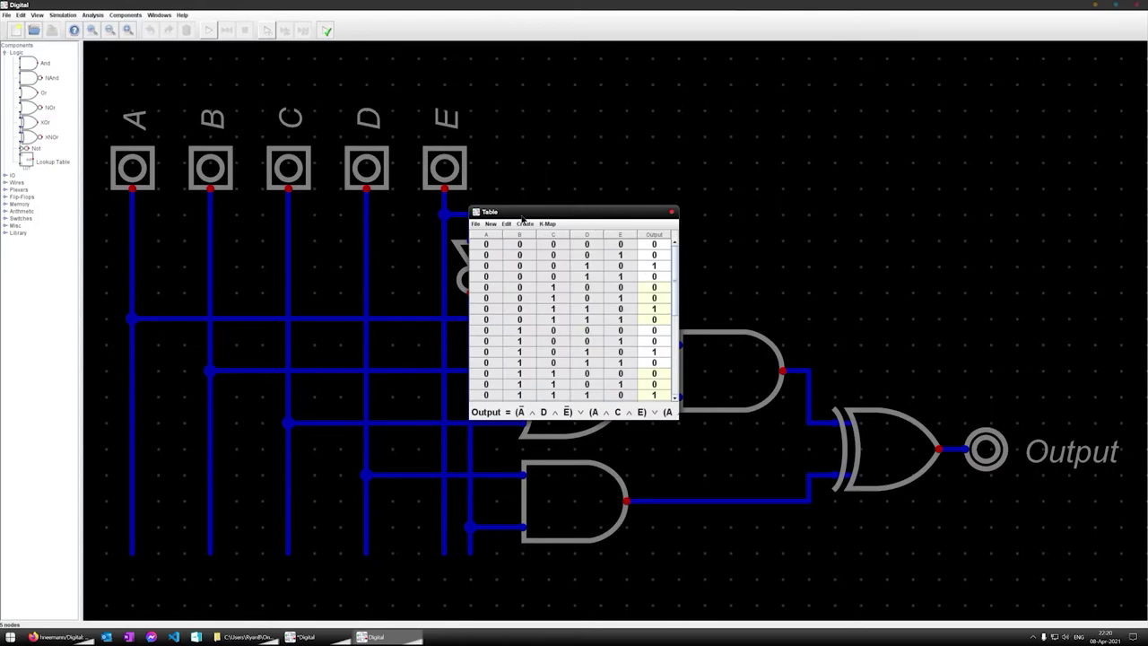
{"action": "left_click_drag", "start_coordinate": [523, 213], "coordinate": [610, 89]}
{"action": "left_click_drag", "start_coordinate": [773, 304], "coordinate": [1065, 500]}
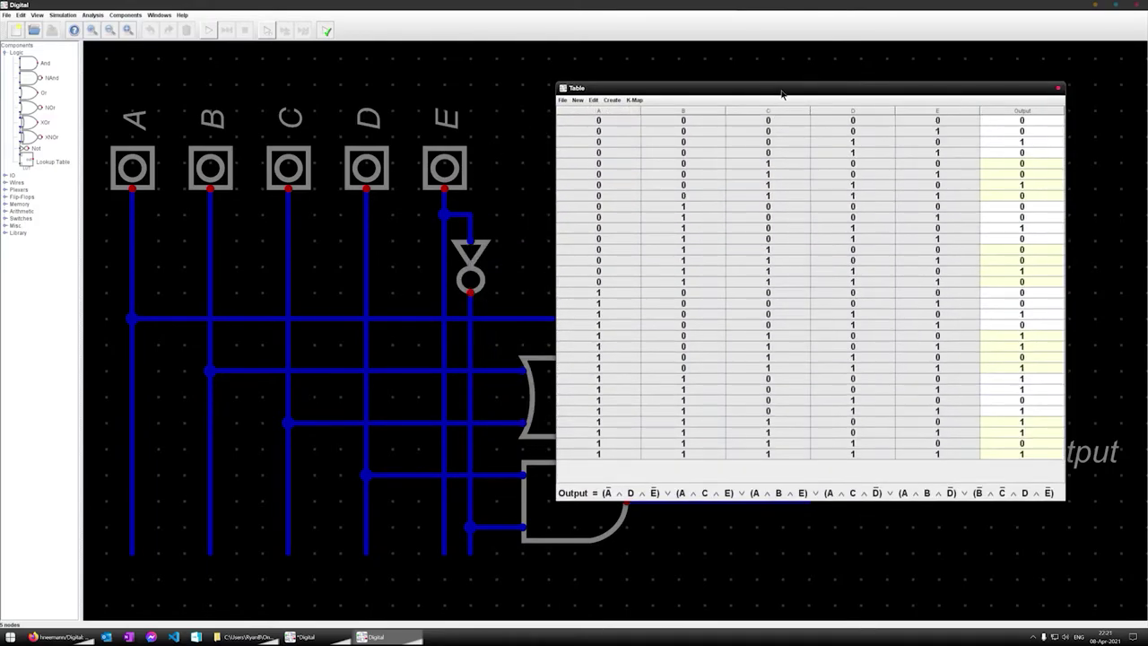
{"action": "left_click_drag", "start_coordinate": [782, 92], "coordinate": [383, 80]}
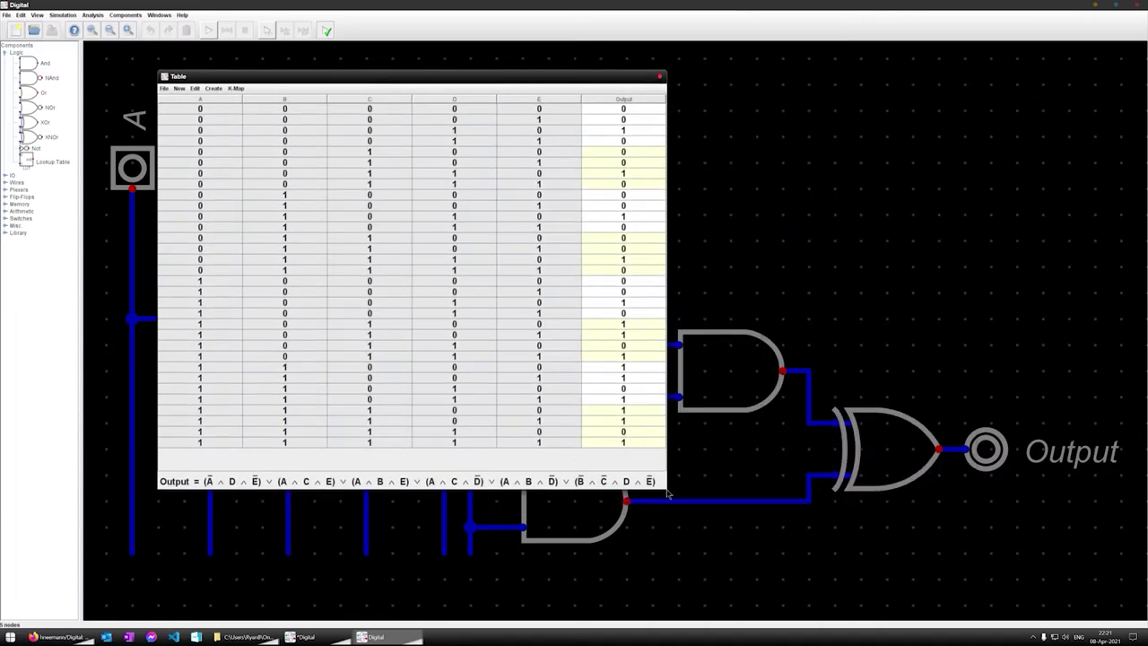
{"action": "left_click_drag", "start_coordinate": [674, 495], "coordinate": [870, 538]}
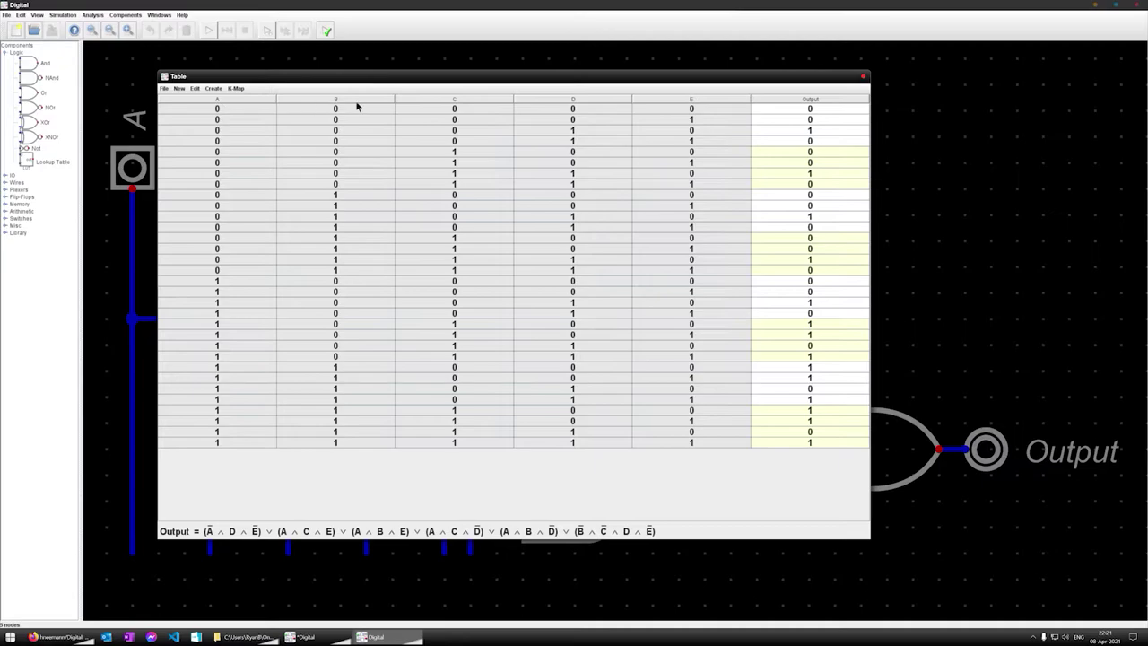
Step: Browse the table's File, New, Edit and K-Map menus without choosing anything, then close the table
{"action": "left_click", "coordinate": [163, 88]}
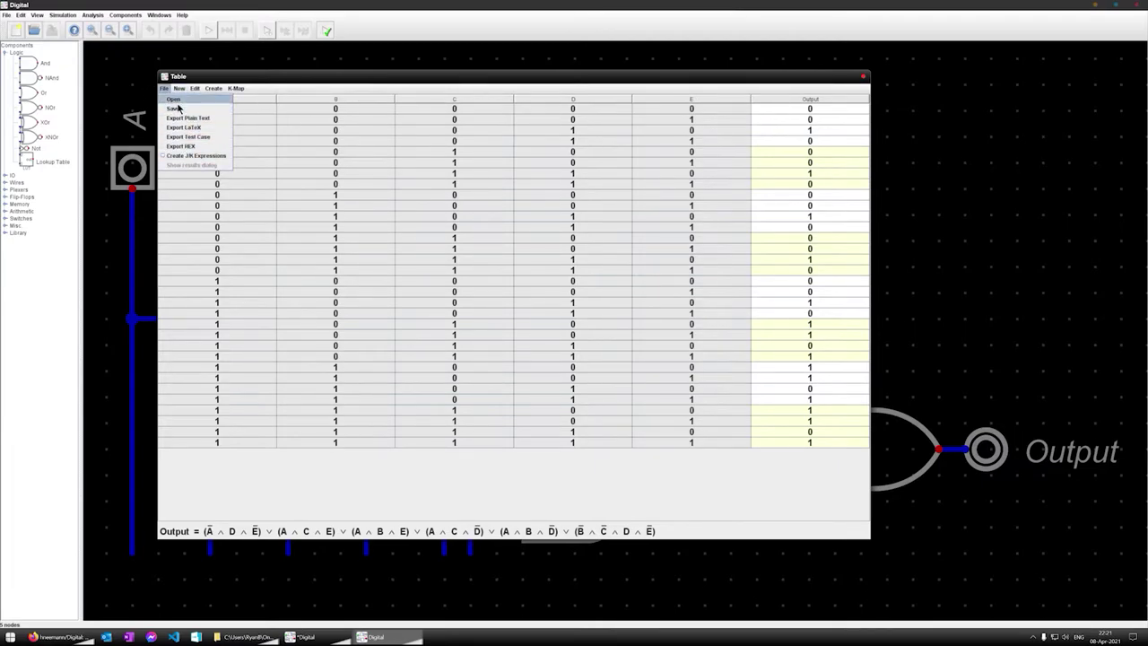
{"action": "left_click", "coordinate": [180, 89]}
{"action": "mouse_move", "coordinate": [194, 104]}
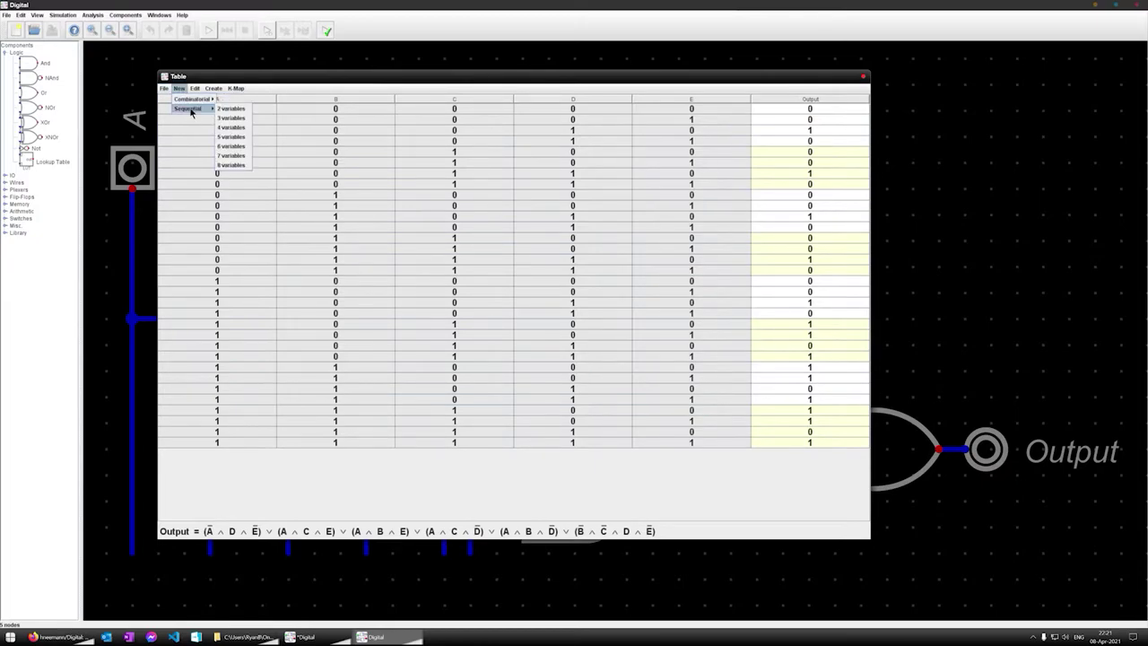
{"action": "left_click", "coordinate": [195, 89]}
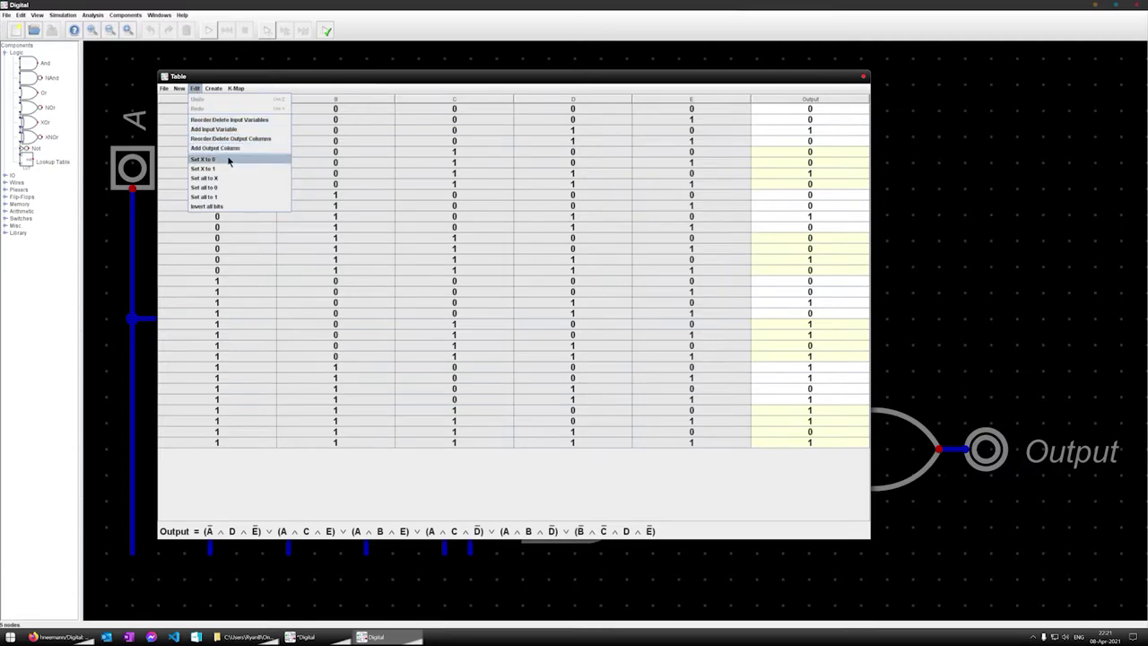
{"action": "mouse_move", "coordinate": [212, 87]}
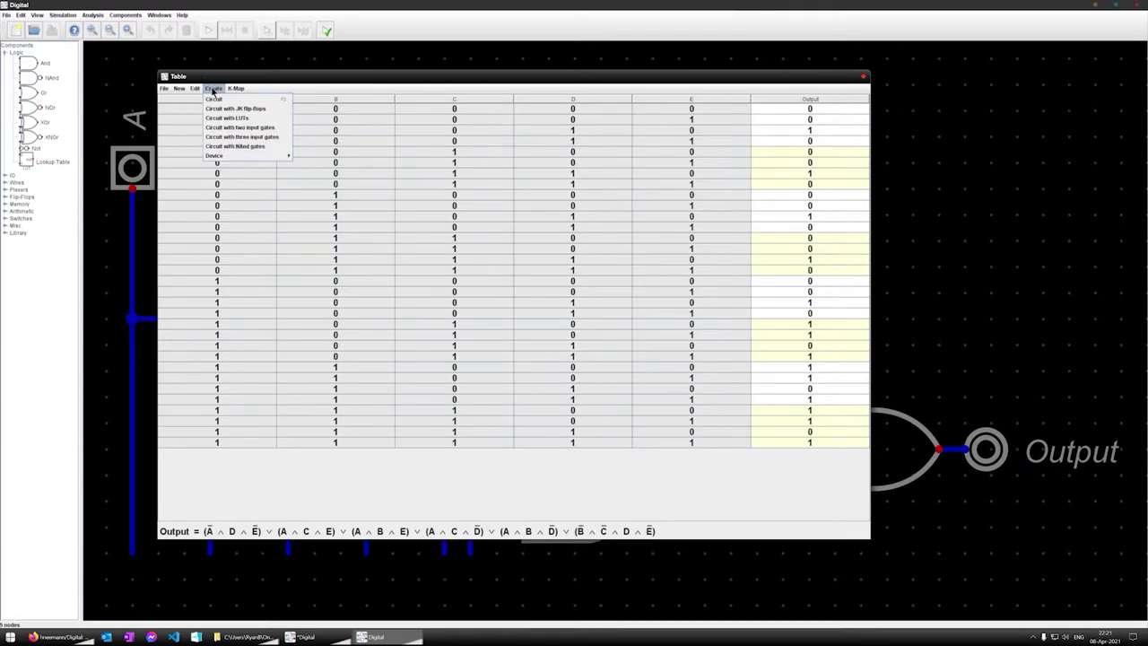
{"action": "mouse_move", "coordinate": [238, 159]}
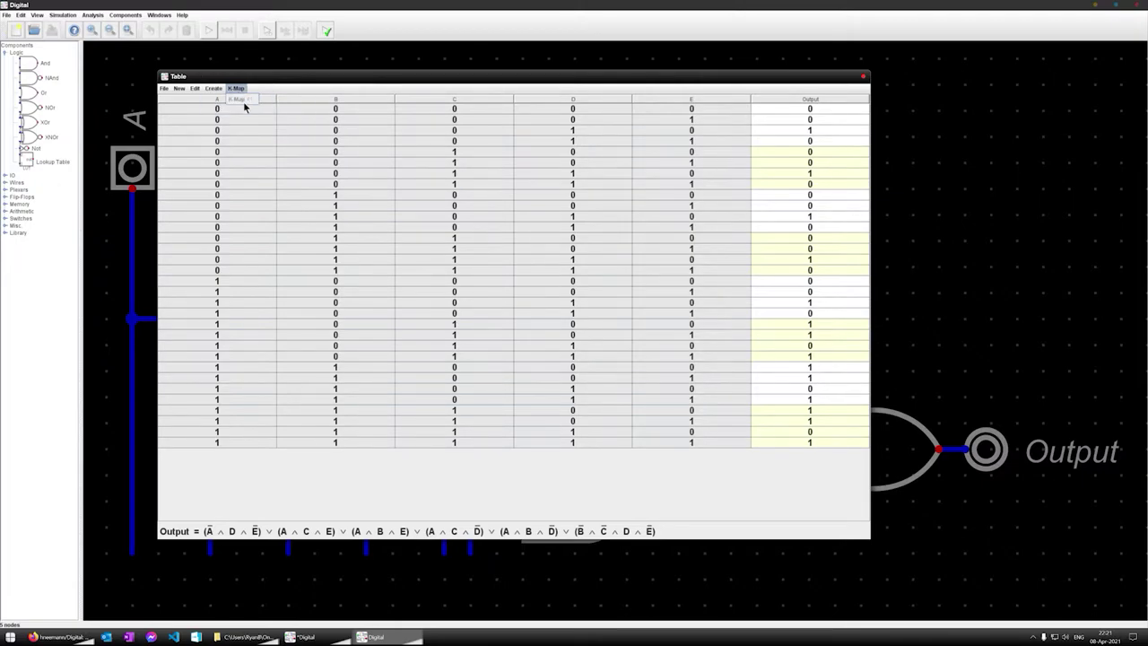
{"action": "left_click", "coordinate": [237, 98]}
{"action": "left_click", "coordinate": [238, 89]}
{"action": "mouse_move", "coordinate": [207, 91]}
{"action": "left_click", "coordinate": [237, 87]}
{"action": "left_click", "coordinate": [862, 79]}
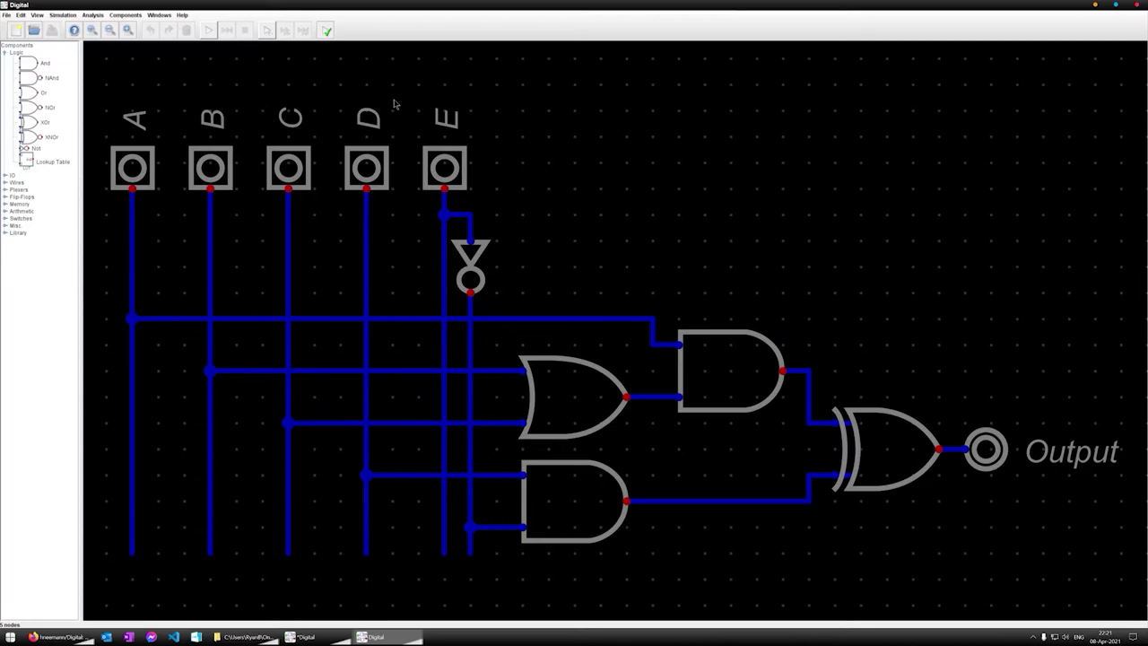
Step: Delete the E input and its NOT gate from the circuit
{"action": "left_click_drag", "start_coordinate": [392, 103], "coordinate": [531, 307]}
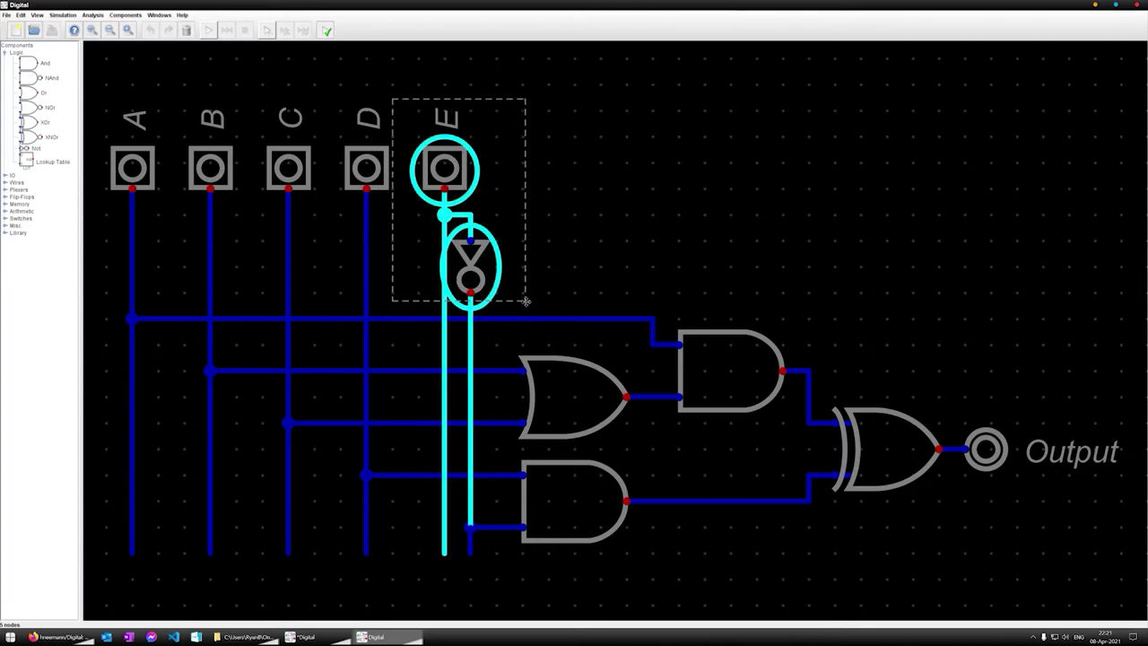
{"action": "key", "text": "Delete"}
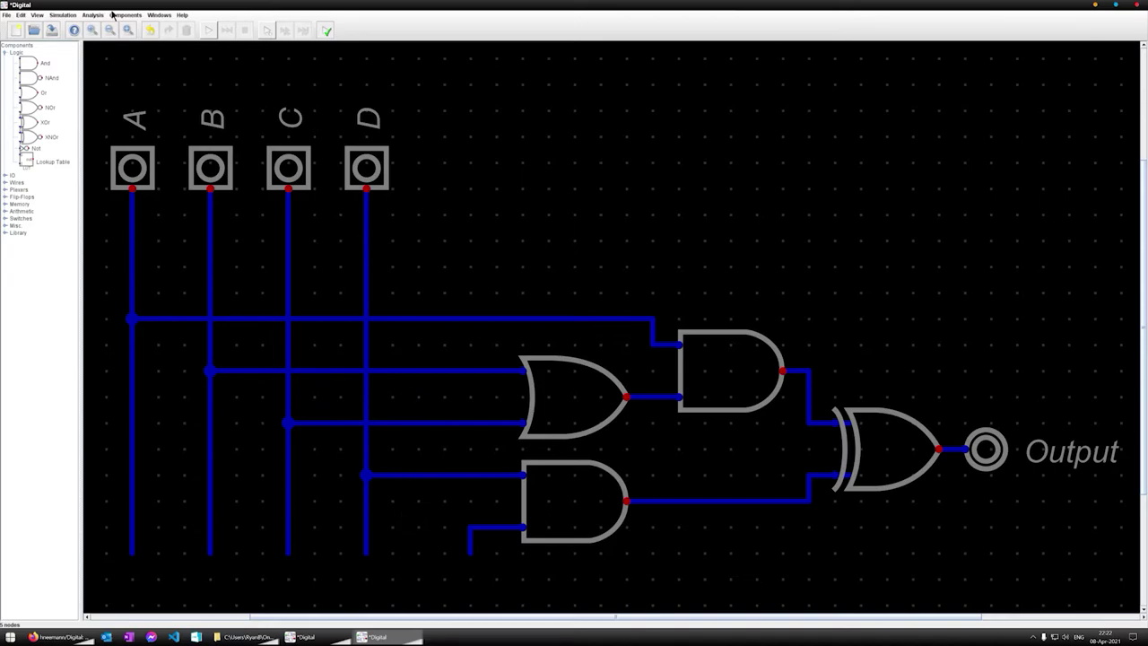
{"action": "left_click", "coordinate": [126, 15]}
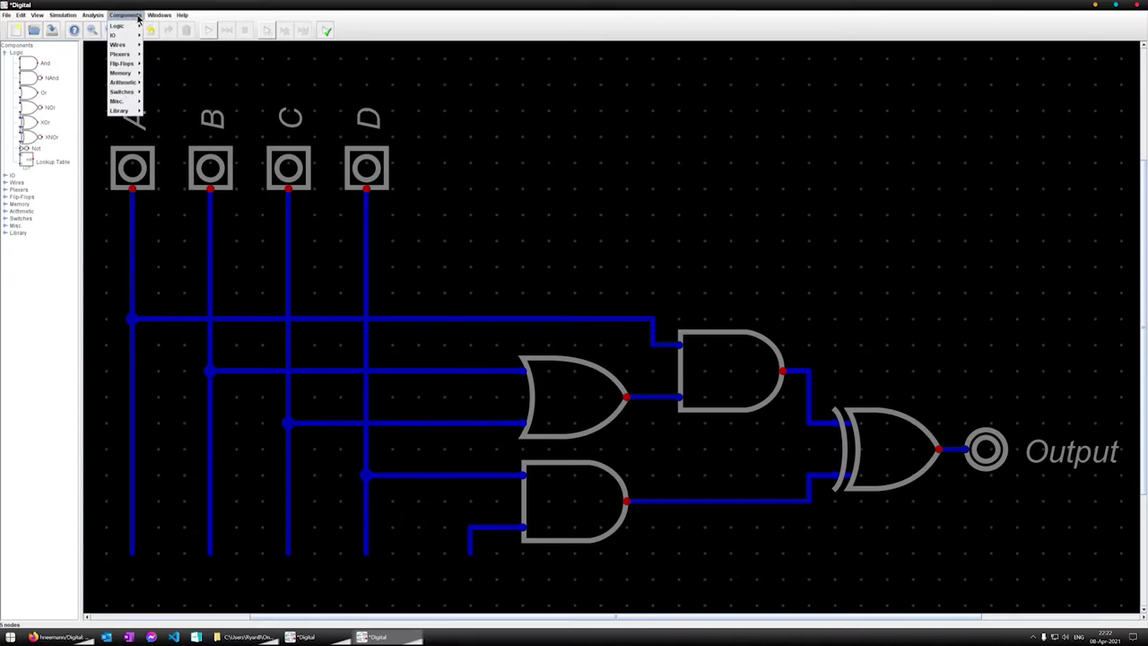
{"action": "left_click", "coordinate": [139, 18]}
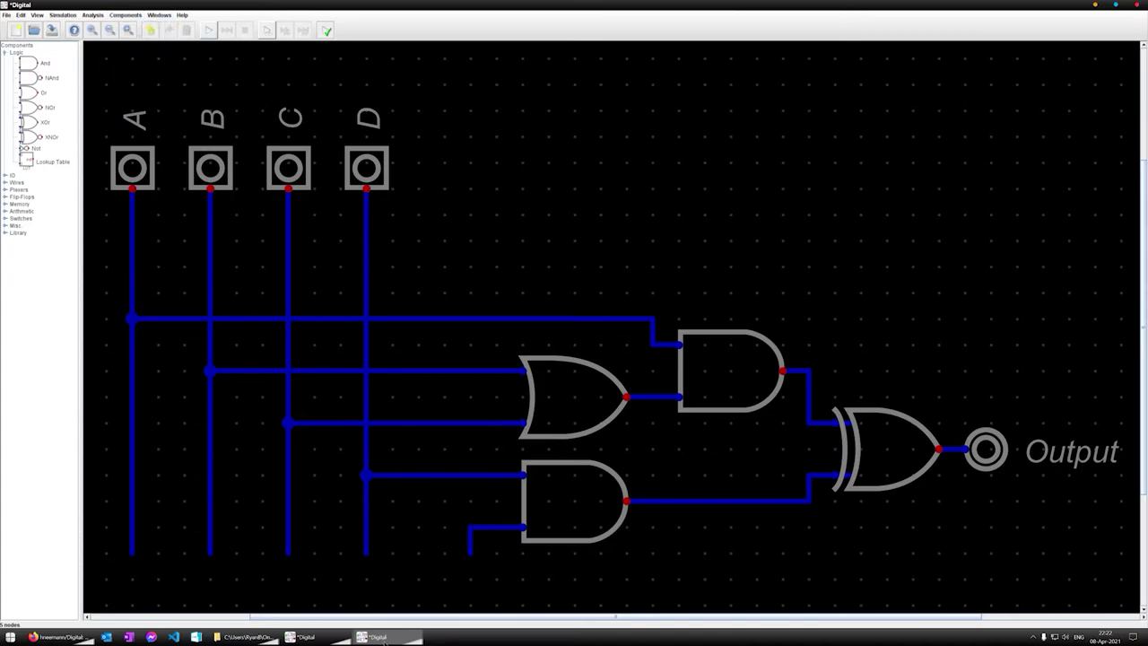
Step: Close the edited circuit discarding changes, and regenerate the circuit from the expression
{"action": "left_click", "coordinate": [437, 613]}
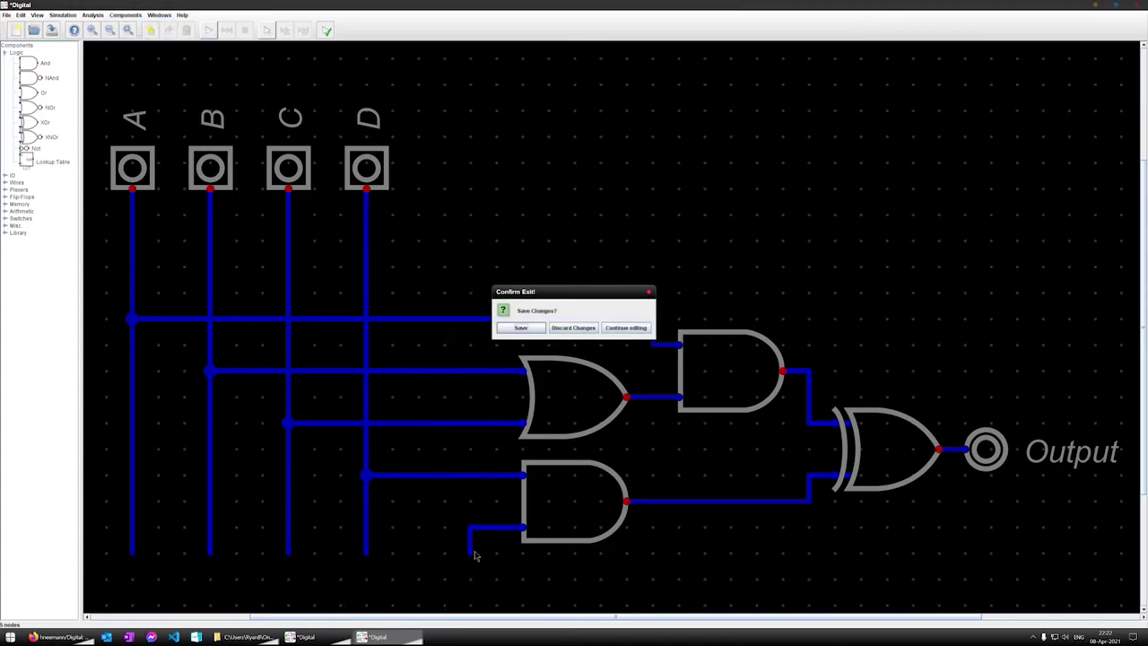
{"action": "left_click", "coordinate": [573, 328]}
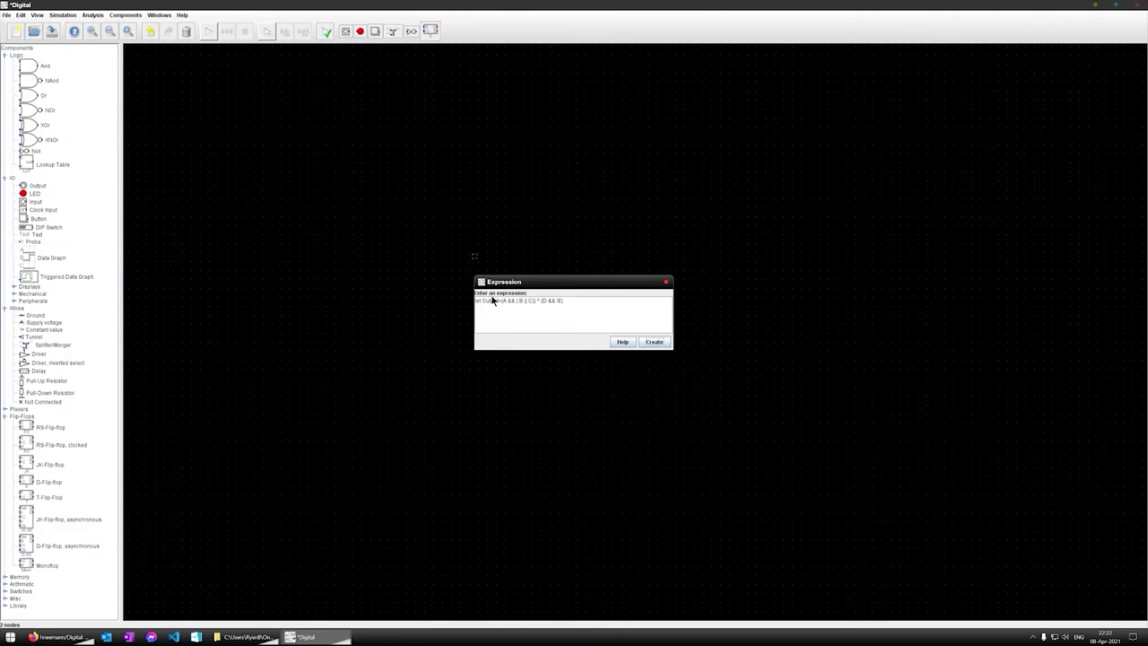
{"action": "left_click", "coordinate": [655, 342]}
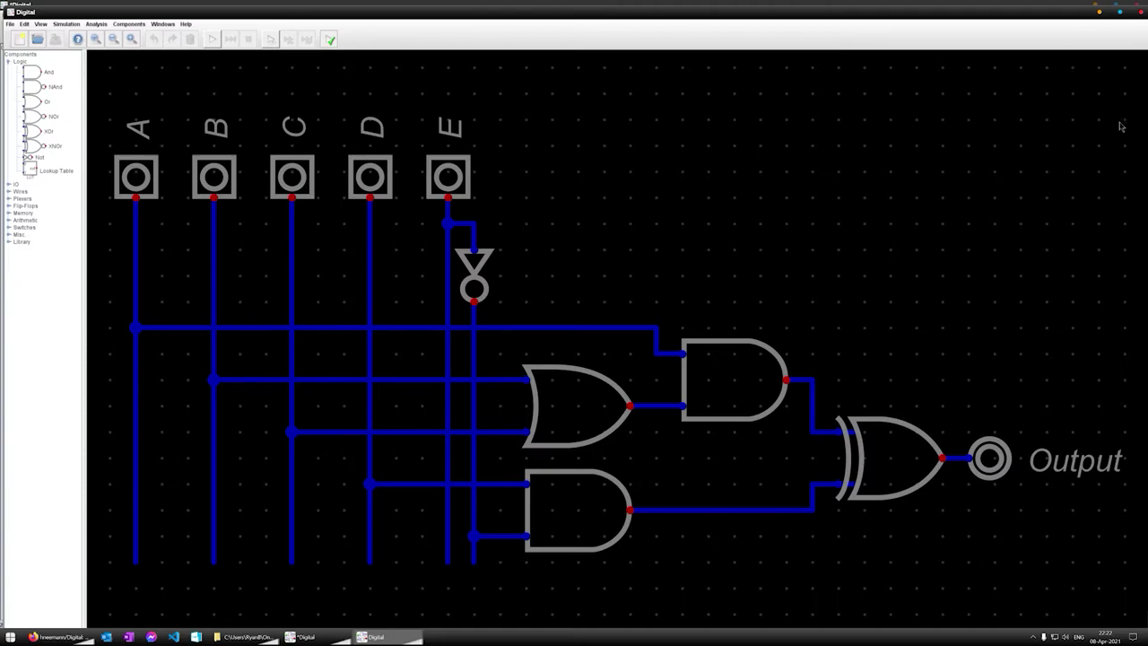
Step: Close the five-input circuit, delete '^ (D && E)' from the expression, and create the new circuit
{"action": "left_click", "coordinate": [1139, 12]}
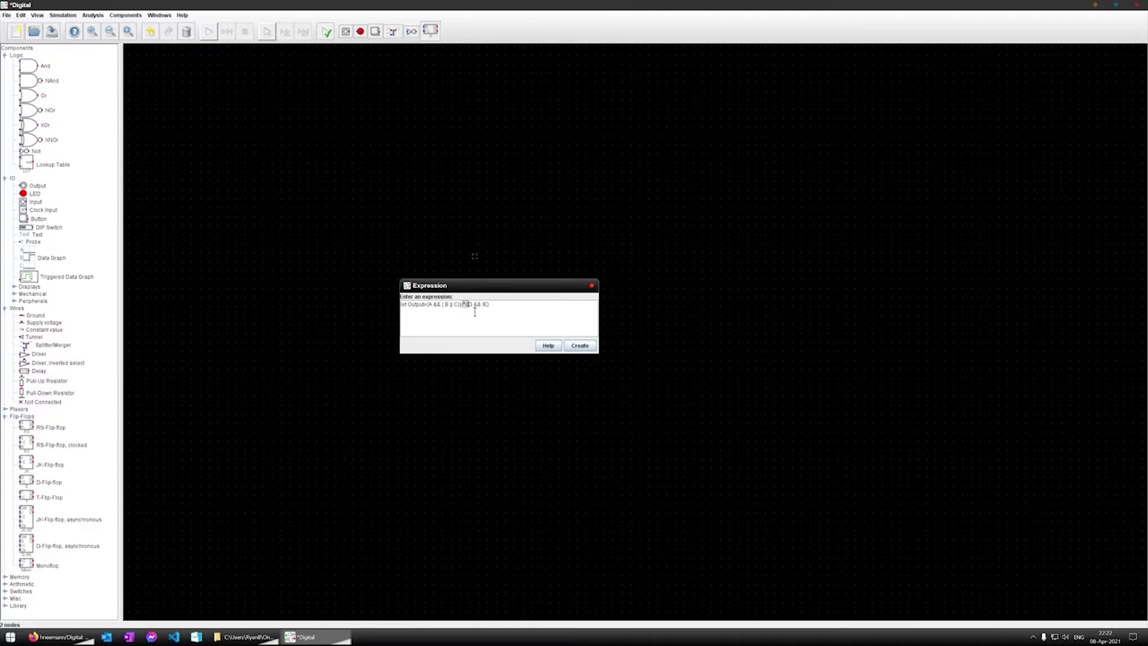
{"action": "left_click_drag", "start_coordinate": [477, 311], "coordinate": [499, 315]}
{"action": "key", "text": "BackSpace"}
{"action": "left_click", "coordinate": [580, 345]}
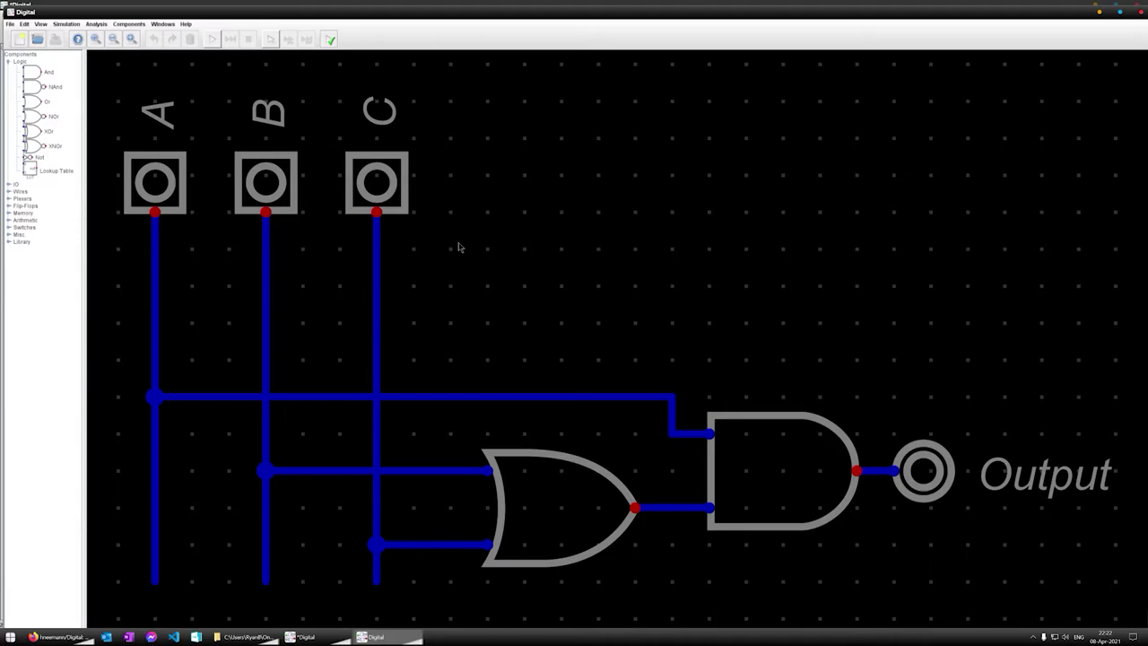
{"action": "left_click", "coordinate": [96, 24]}
{"action": "left_click", "coordinate": [103, 40]}
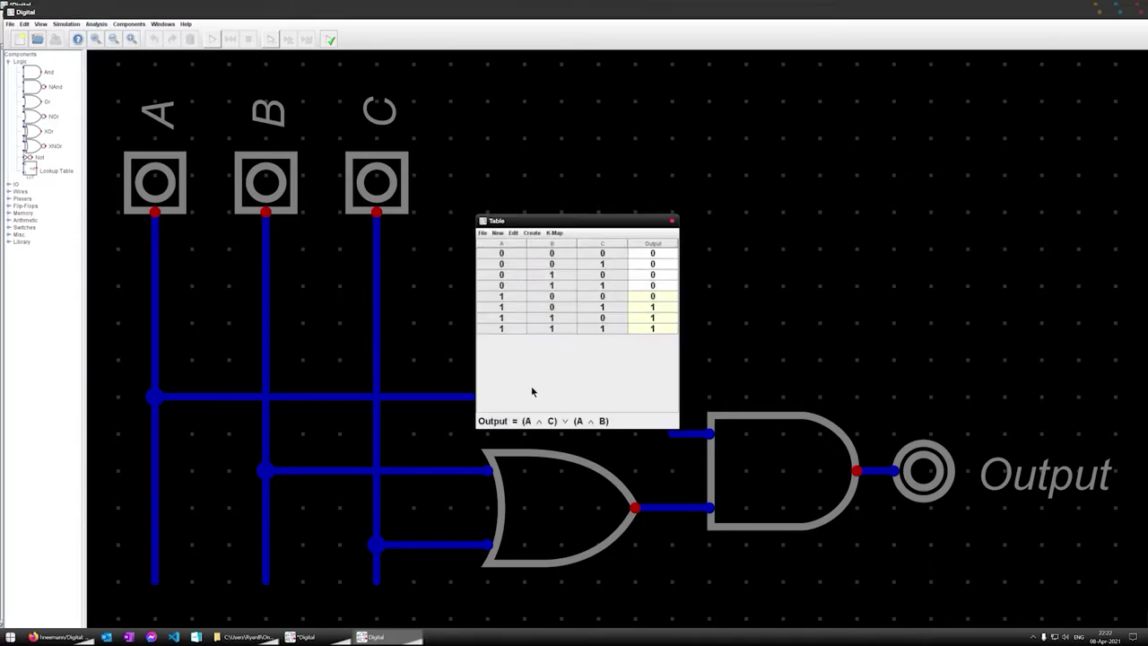
{"action": "left_click", "coordinate": [554, 232]}
{"action": "left_click", "coordinate": [553, 245]}
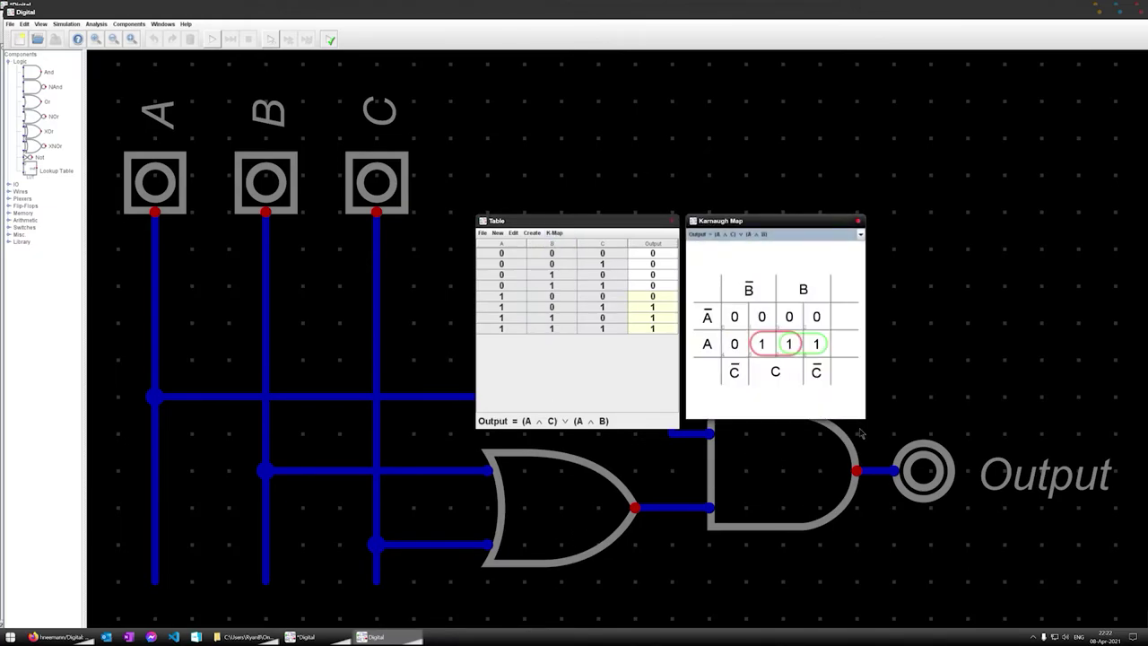
{"action": "left_click_drag", "start_coordinate": [867, 426], "coordinate": [976, 493]}
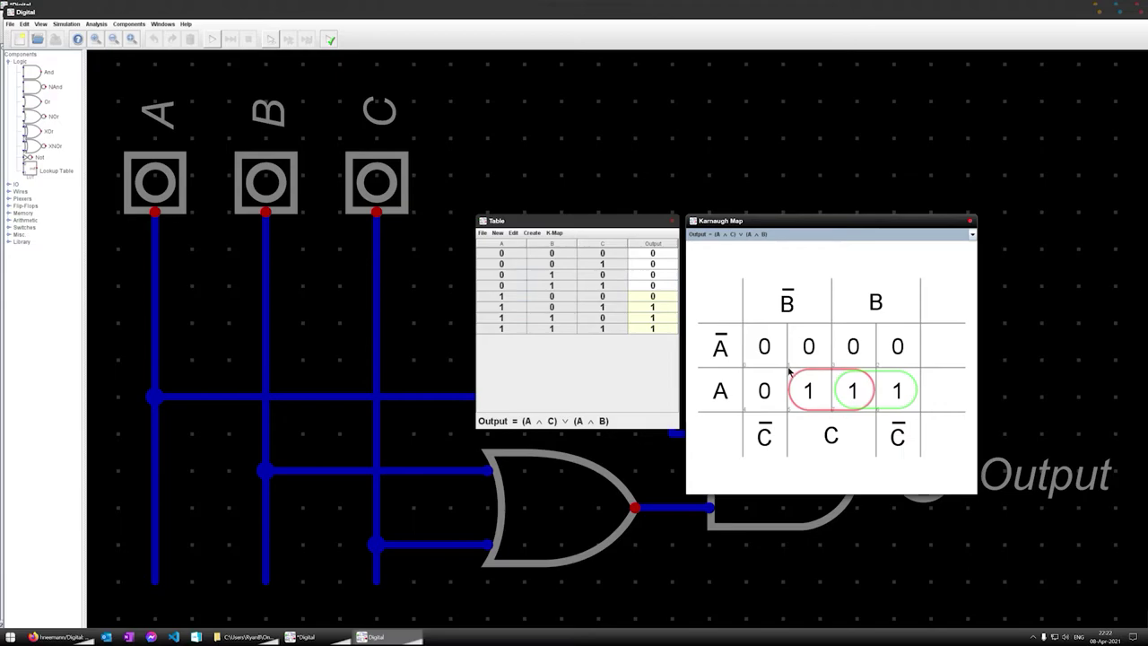
{"action": "left_click", "coordinate": [693, 236]}
{"action": "left_click", "coordinate": [744, 250]}
{"action": "left_click", "coordinate": [821, 395]}
{"action": "left_click", "coordinate": [818, 400]}
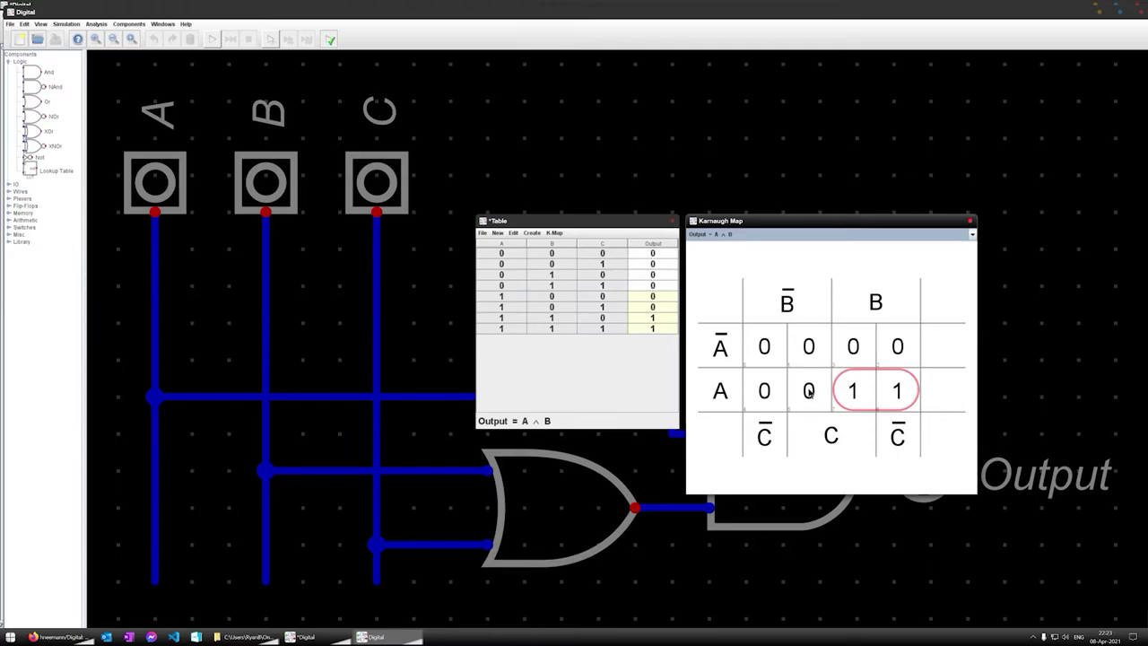
{"action": "left_click", "coordinate": [810, 392]}
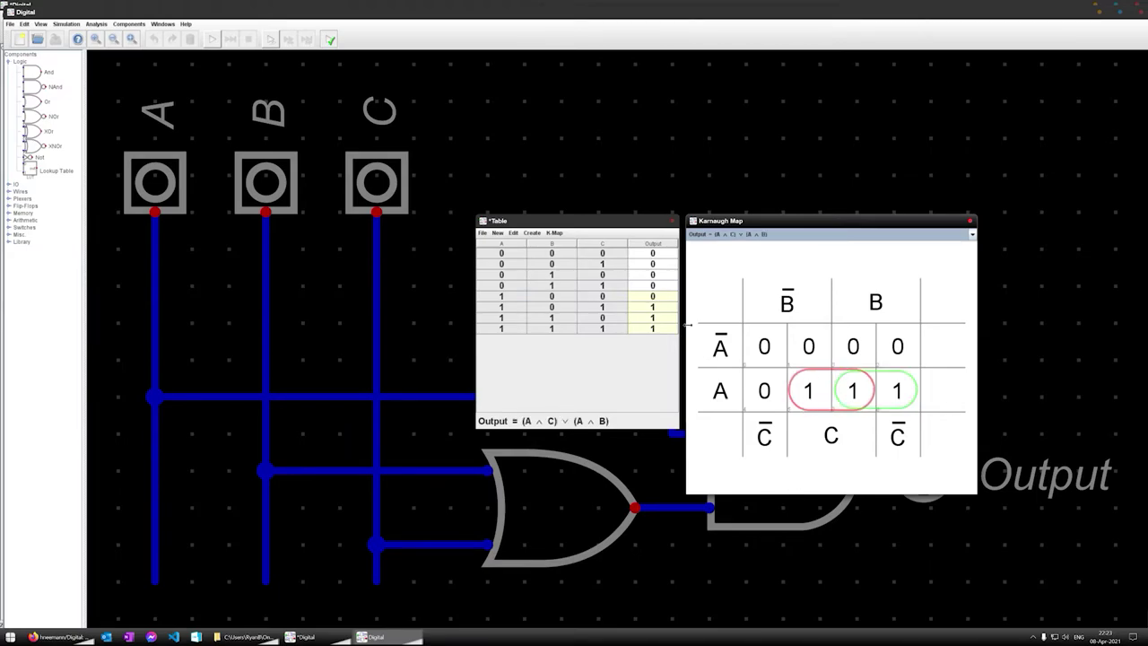
{"action": "left_click", "coordinate": [771, 397]}
{"action": "left_click", "coordinate": [772, 392]}
{"action": "left_click", "coordinate": [773, 392]}
{"action": "left_click", "coordinate": [763, 363]}
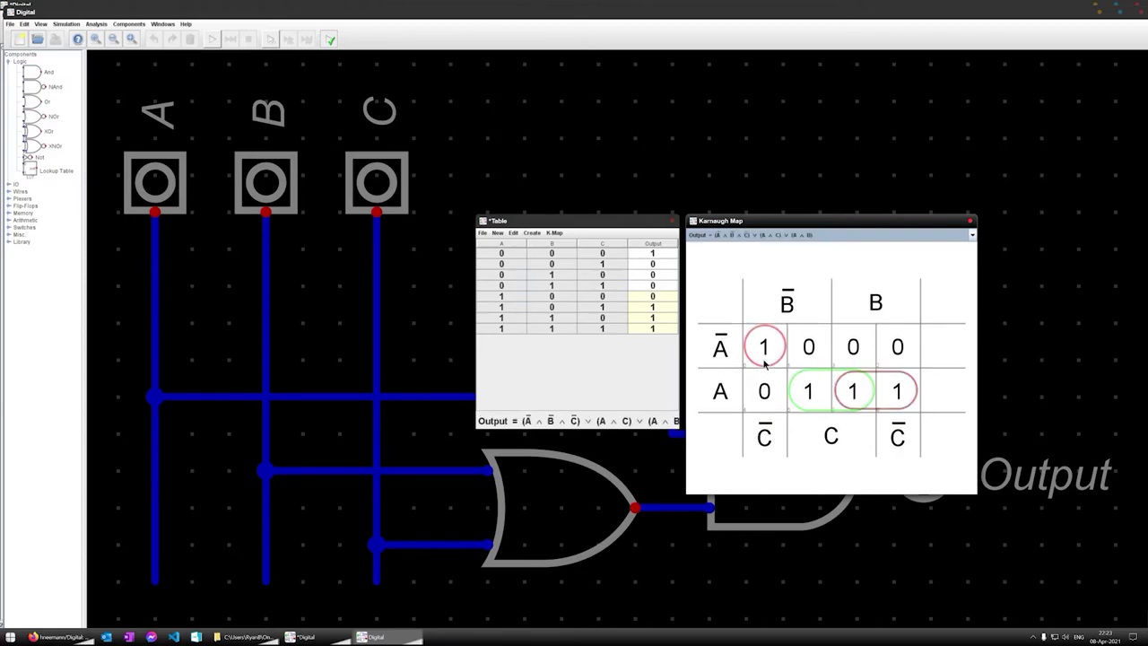
{"action": "left_click", "coordinate": [765, 391]}
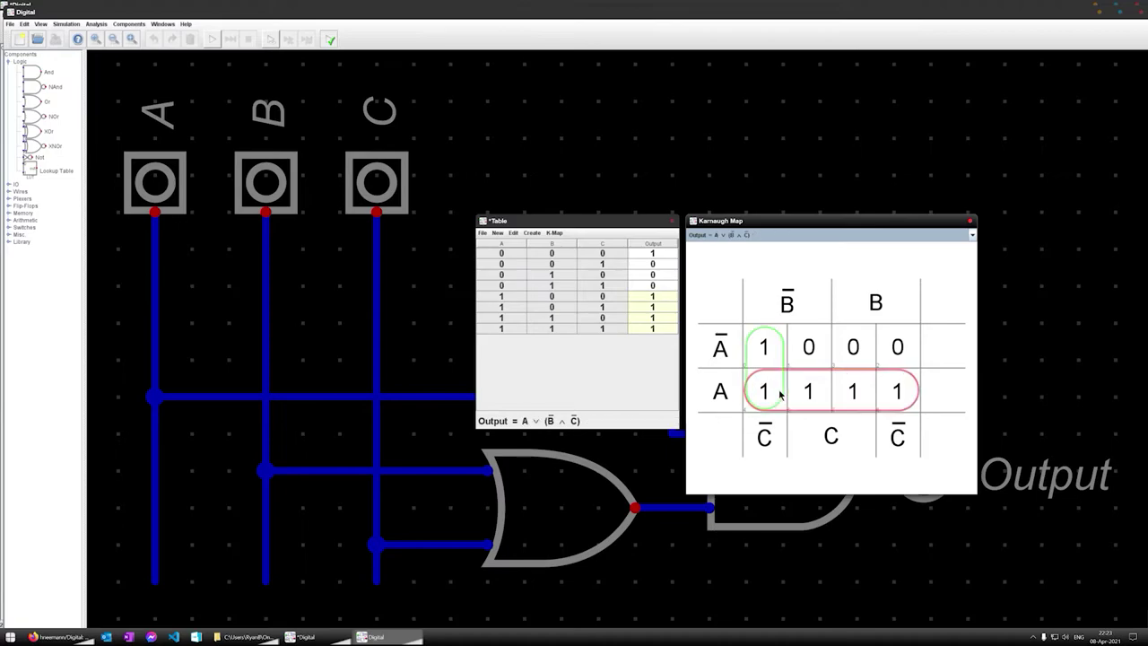
{"action": "left_click", "coordinate": [768, 396]}
{"action": "left_click", "coordinate": [880, 346]}
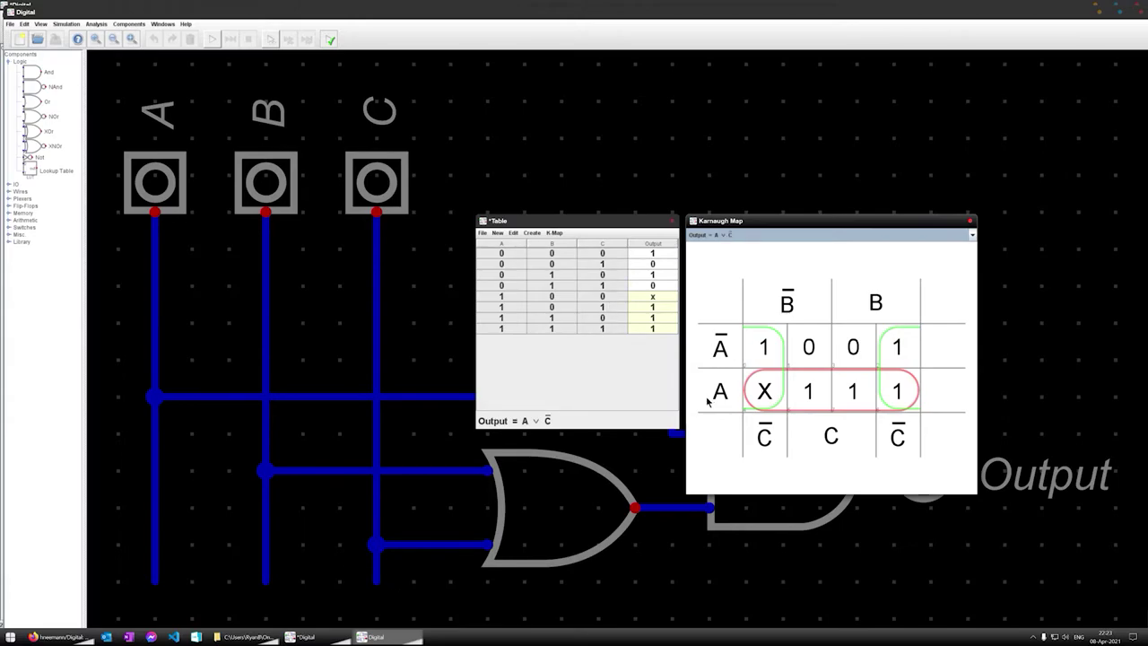
{"action": "left_click", "coordinate": [970, 220]}
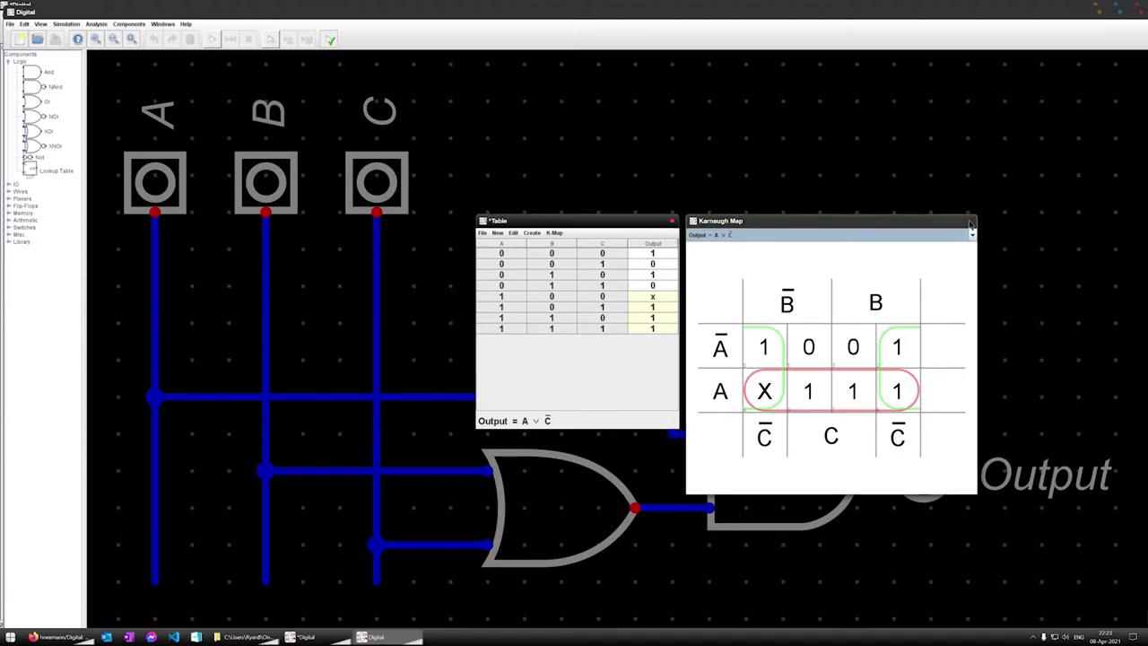
{"action": "left_click", "coordinate": [482, 232]}
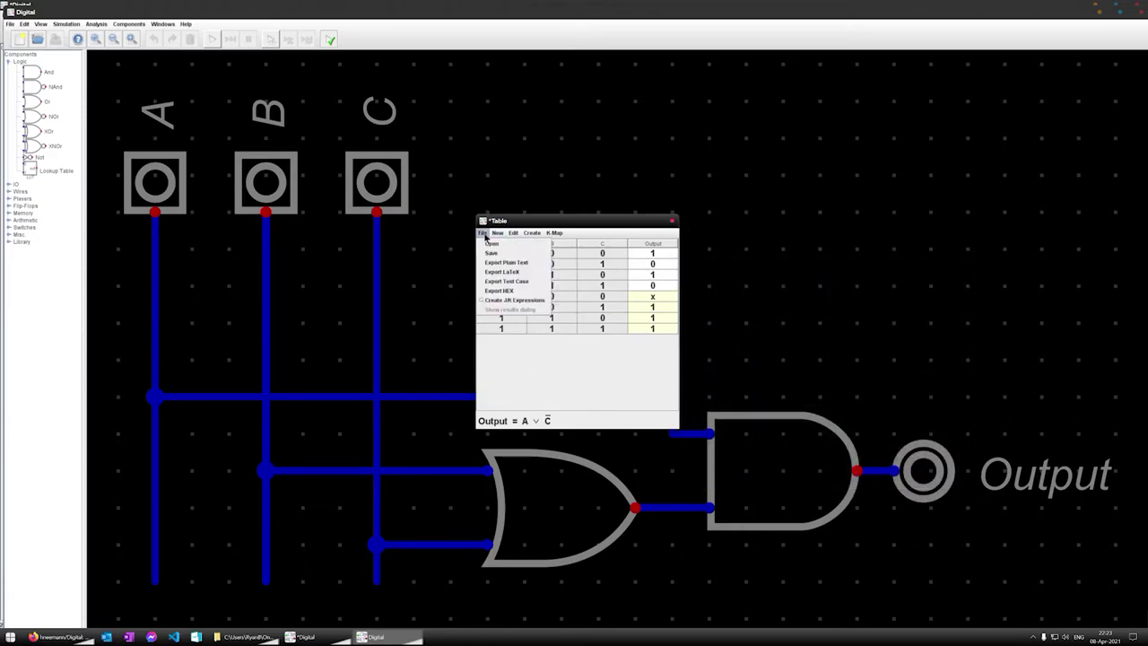
{"action": "left_click", "coordinate": [676, 220]}
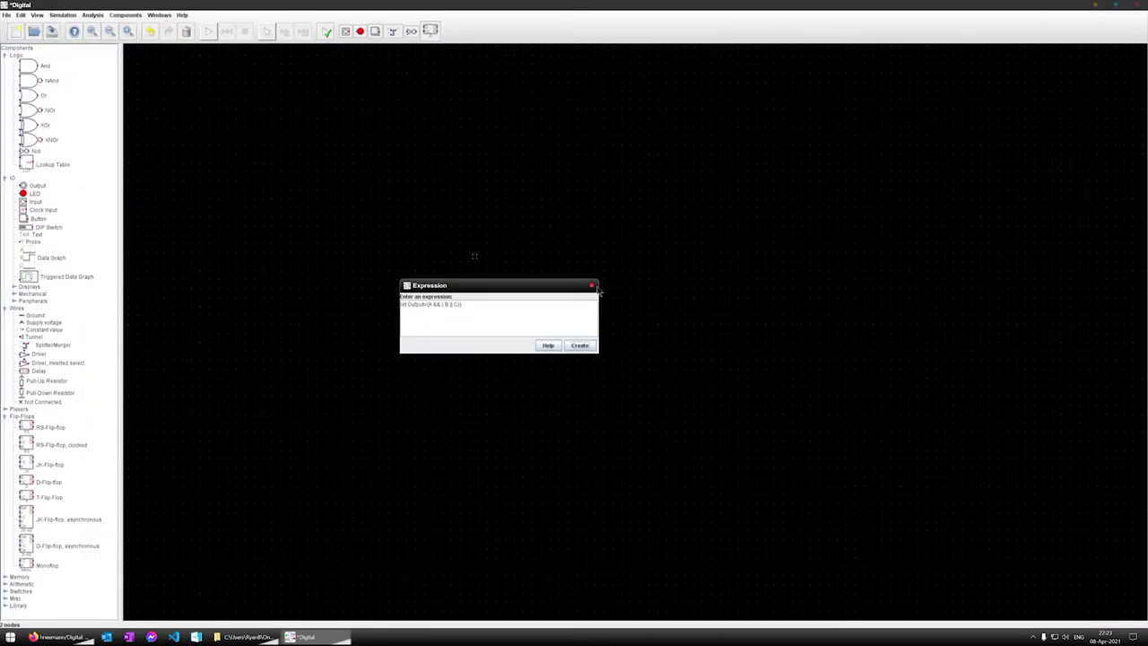
Step: Close the Expression dialog, collapse Flip-Flops, and expand Memory > RAM in the component tree
{"action": "left_click", "coordinate": [592, 286]}
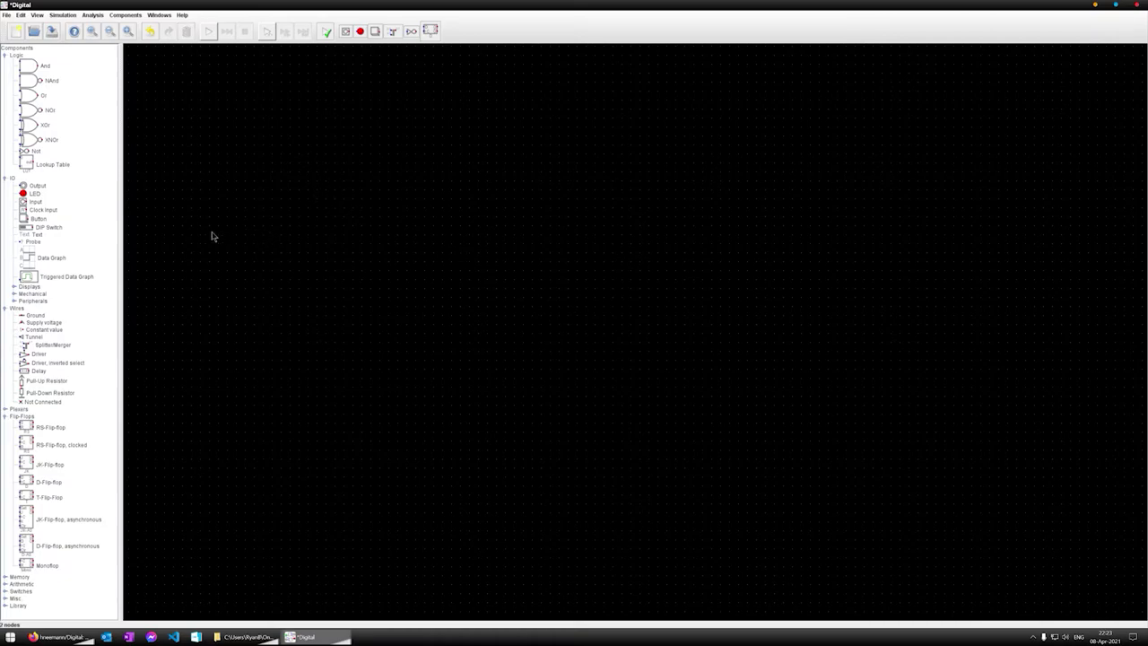
{"action": "left_click", "coordinate": [6, 418]}
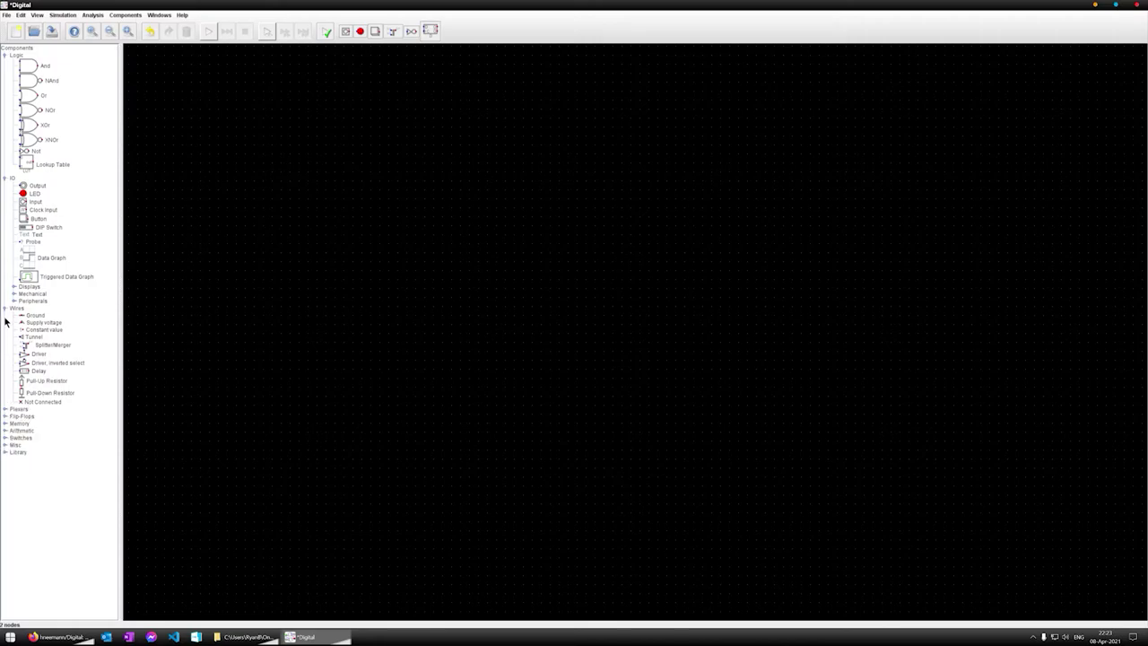
{"action": "left_click", "coordinate": [5, 424]}
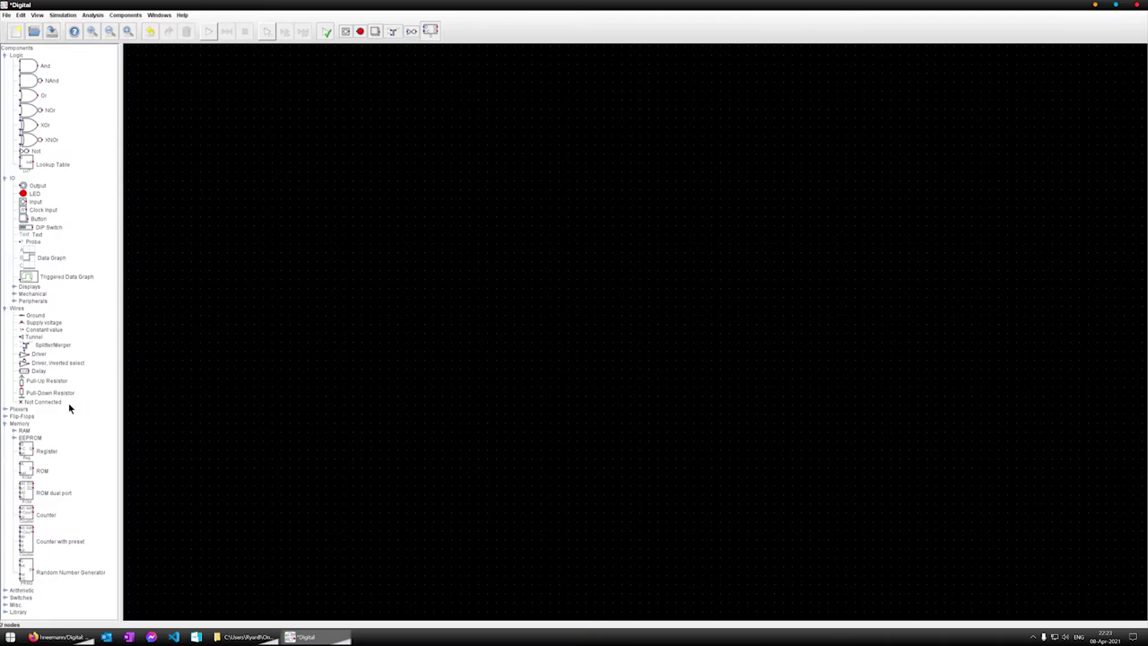
{"action": "left_click", "coordinate": [15, 431]}
{"action": "scroll", "coordinate": [90, 390], "scroll_direction": "down", "scroll_amount": 2}
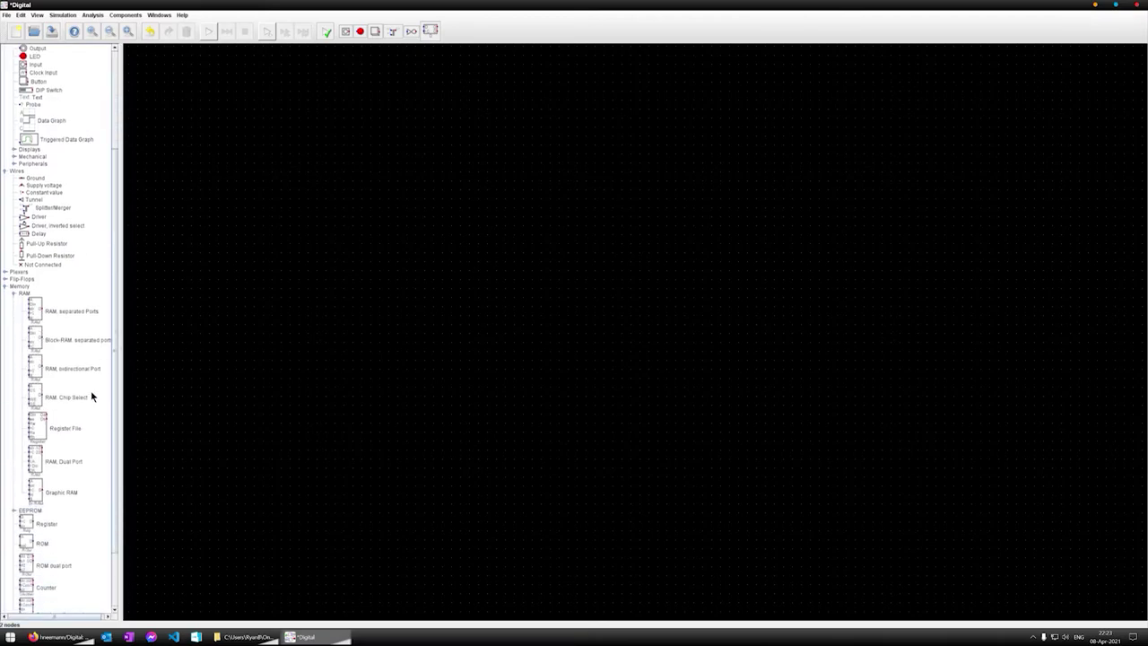
{"action": "mouse_move", "coordinate": [86, 390]}
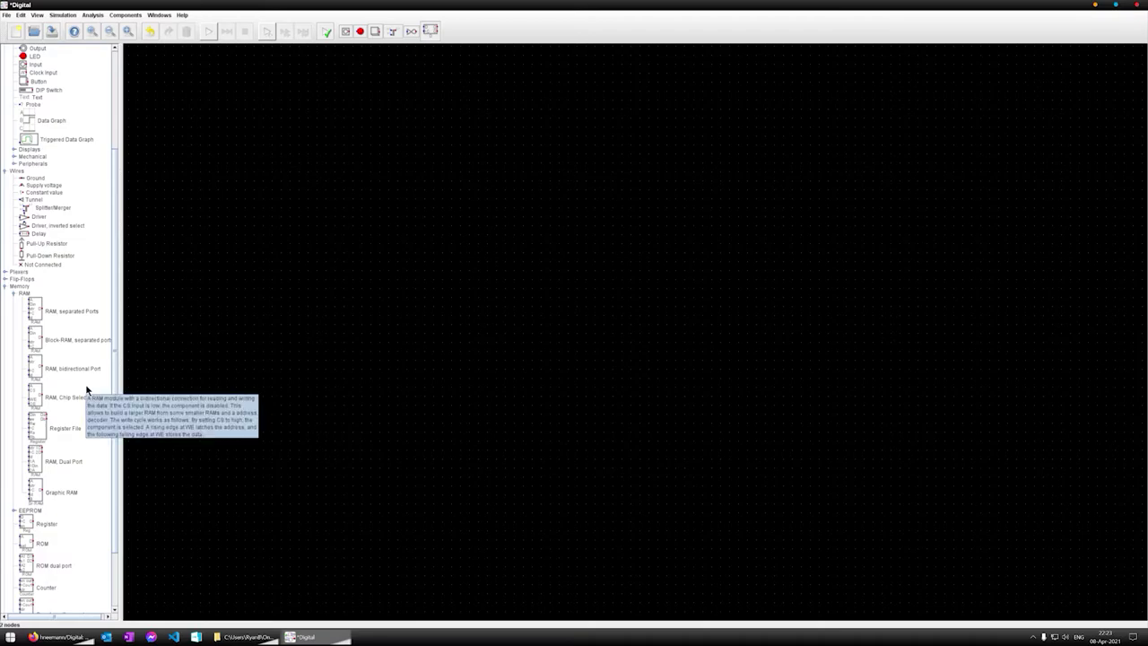
{"action": "mouse_move", "coordinate": [38, 312]}
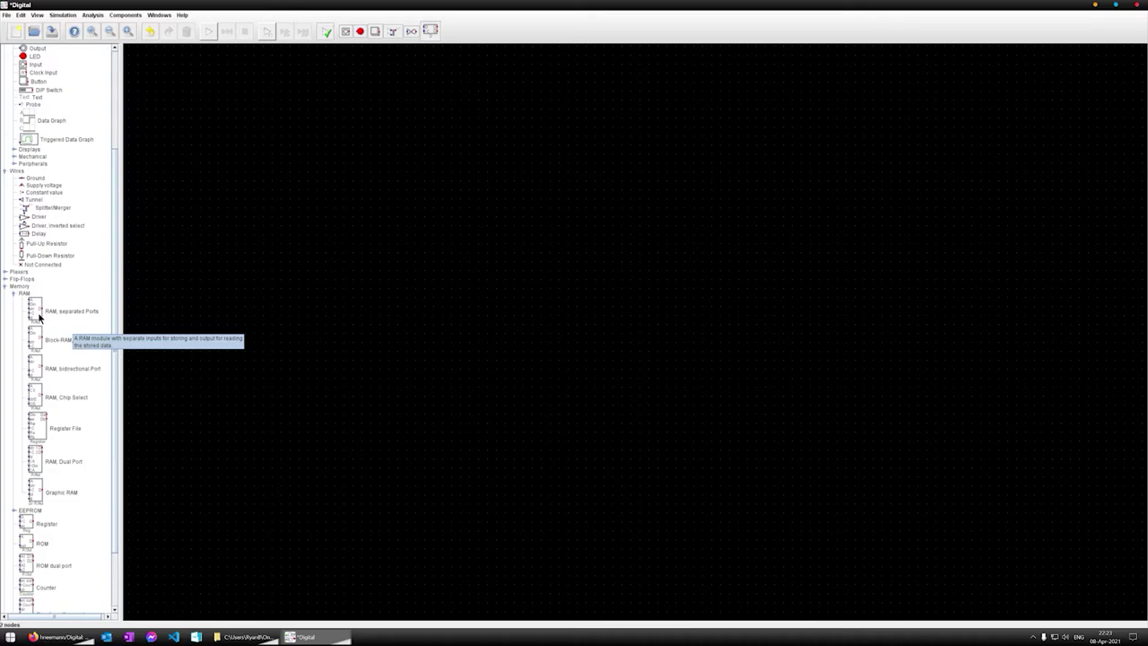
Step: Place a RAM, separated Ports component in the middle of the canvas
{"action": "left_click", "coordinate": [37, 312]}
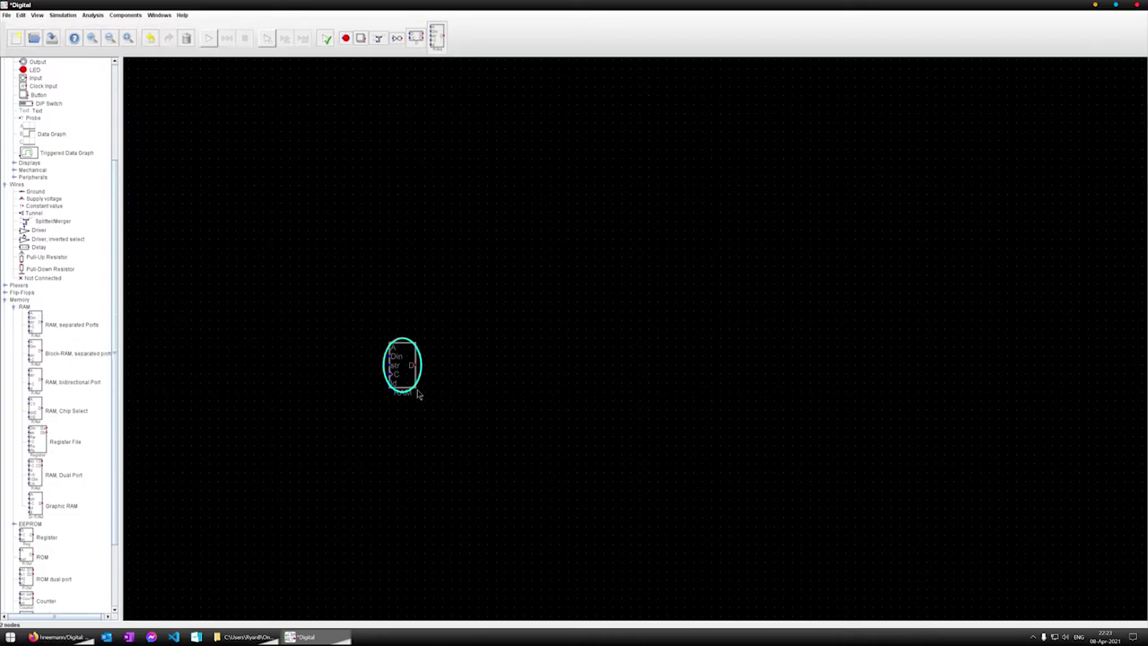
{"action": "left_click", "coordinate": [417, 394]}
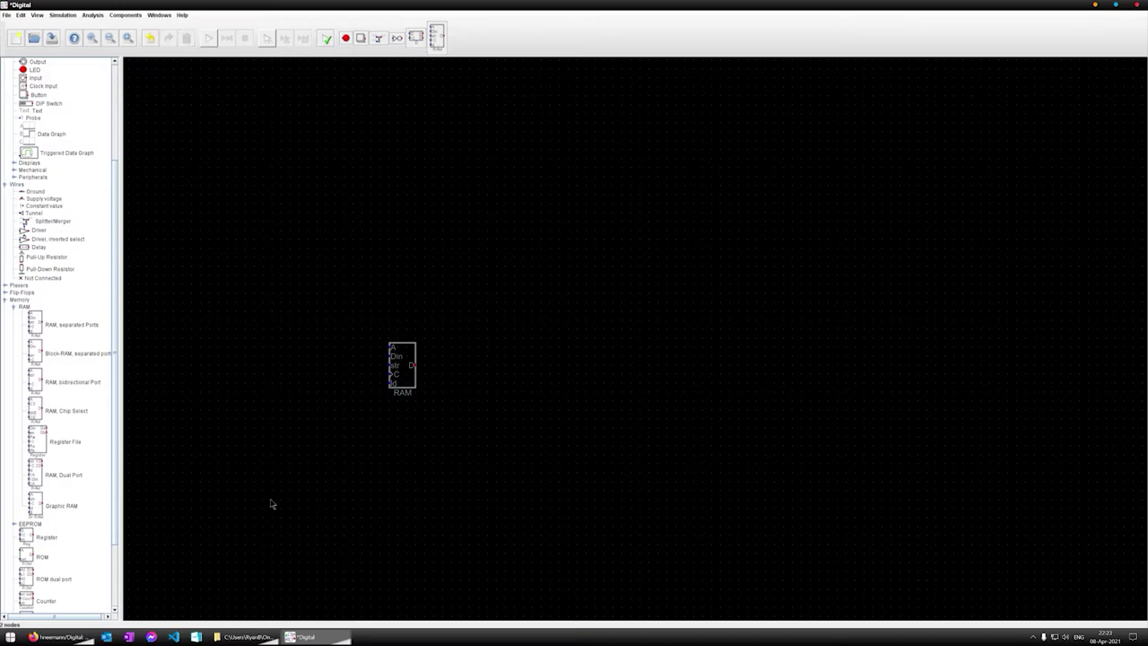
{"action": "scroll", "coordinate": [320, 357], "scroll_direction": "down", "scroll_amount": 1}
{"action": "scroll", "coordinate": [316, 368], "scroll_direction": "up", "scroll_amount": 2}
{"action": "scroll", "coordinate": [315, 369], "scroll_direction": "up", "scroll_amount": 1}
Step: Add three Registers, two above the RAM and one below it, then collapse Memory
{"action": "left_click_drag", "start_coordinate": [27, 538], "coordinate": [321, 254]}
{"action": "left_click_drag", "start_coordinate": [38, 535], "coordinate": [446, 271]}
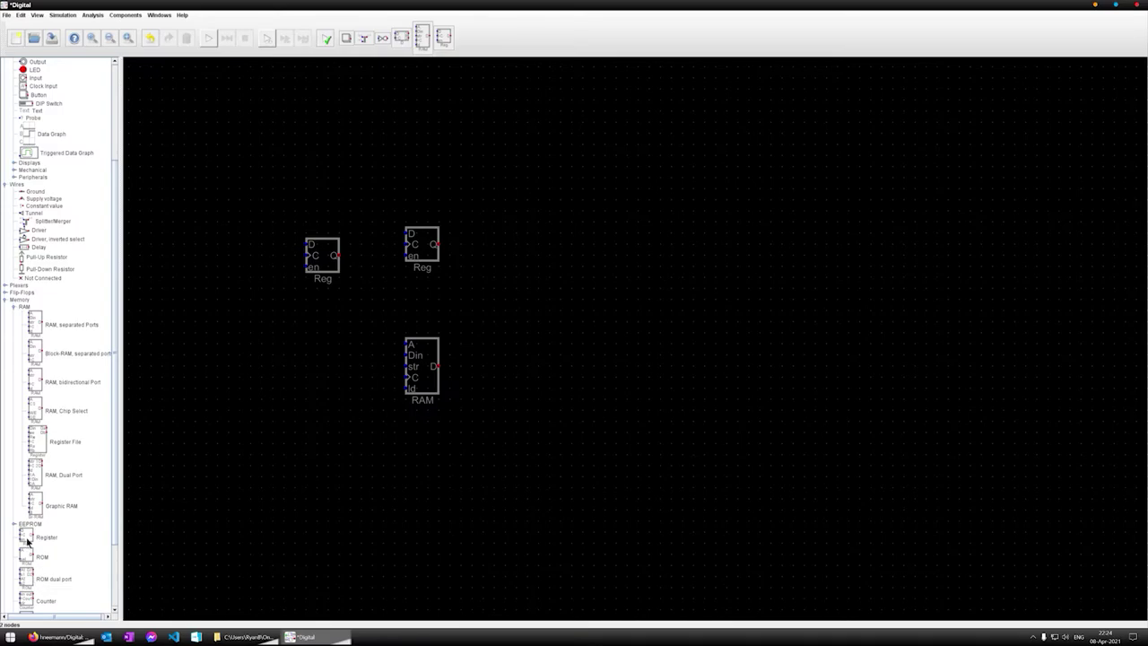
{"action": "left_click_drag", "start_coordinate": [27, 548], "coordinate": [537, 509]}
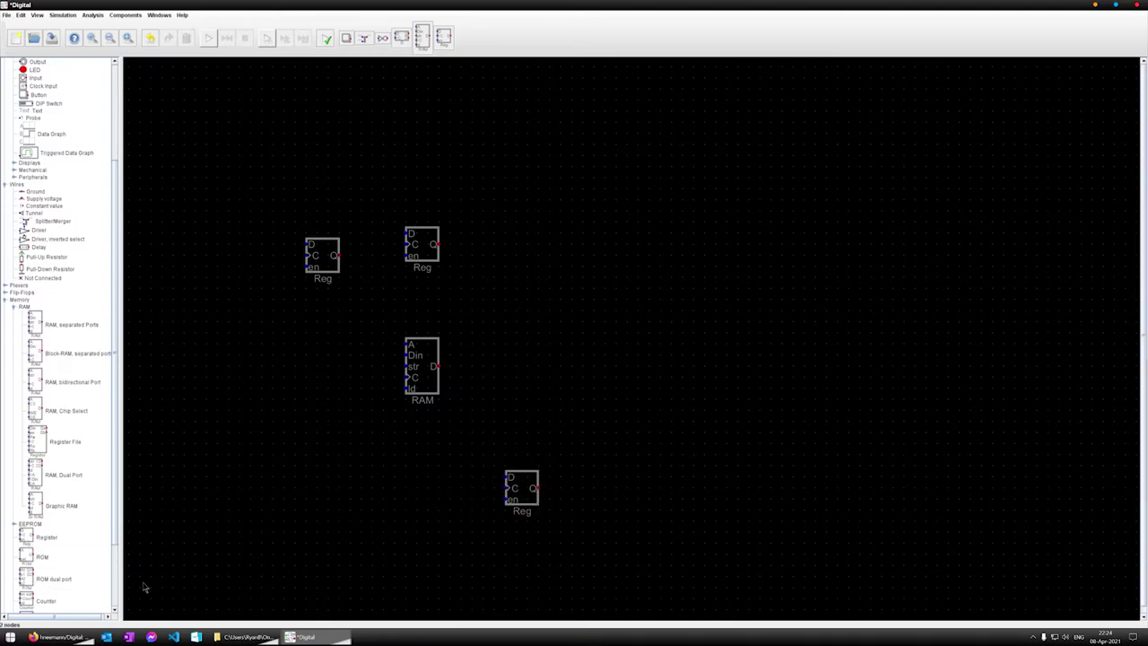
{"action": "left_click_drag", "start_coordinate": [117, 520], "coordinate": [118, 583]}
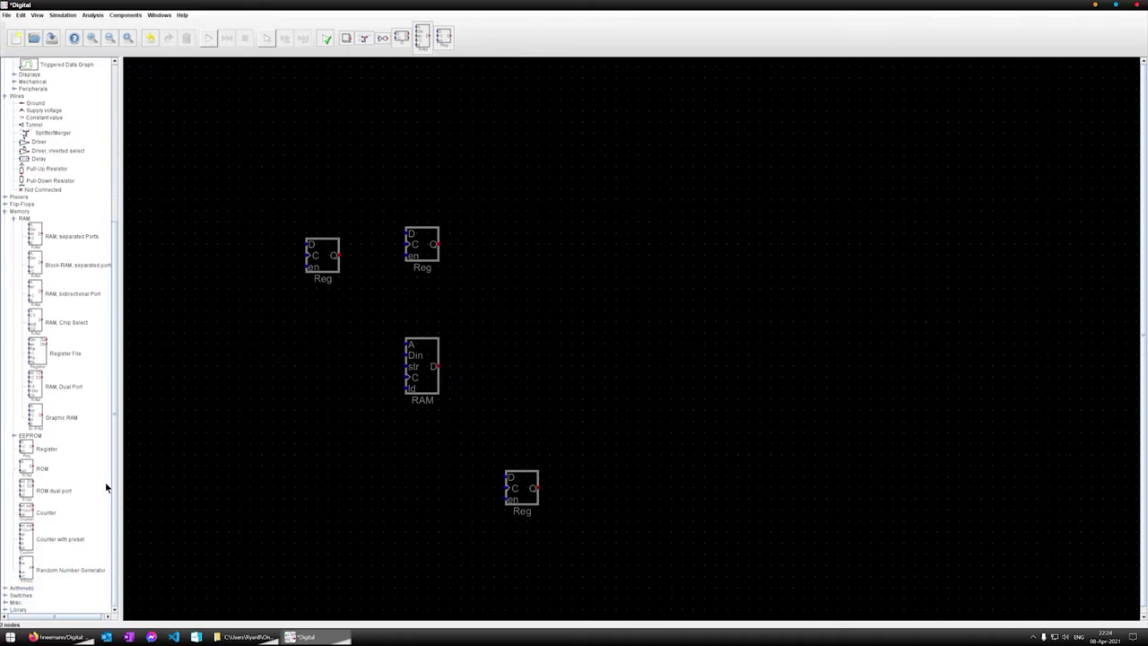
{"action": "left_click_drag", "start_coordinate": [115, 495], "coordinate": [109, 346]}
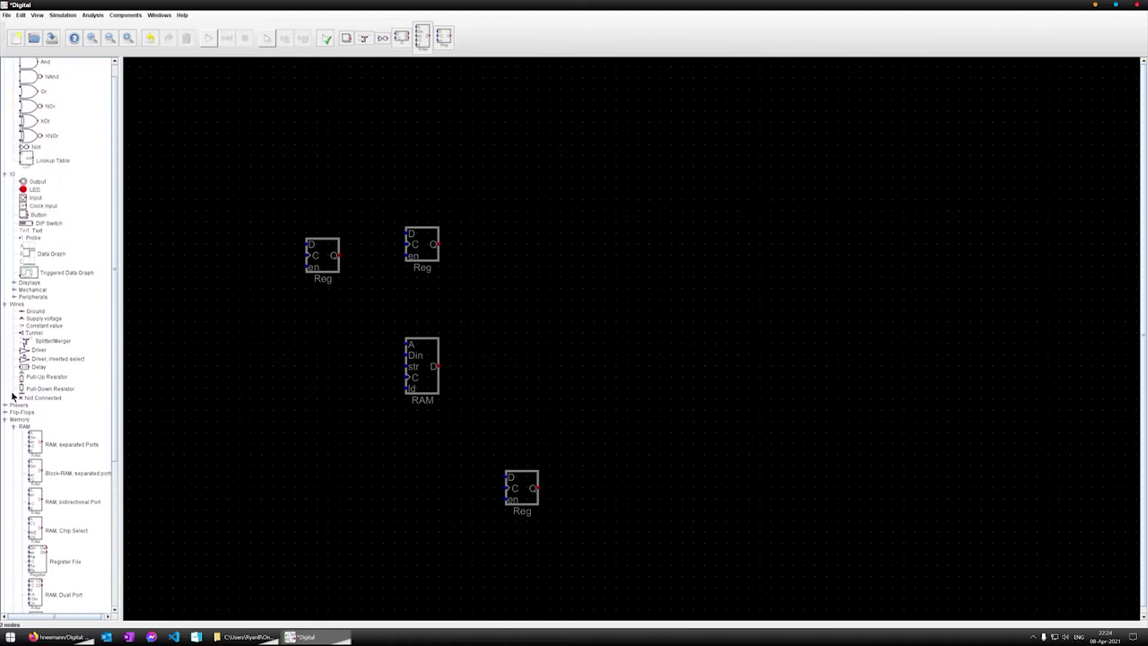
{"action": "left_click", "coordinate": [9, 421]}
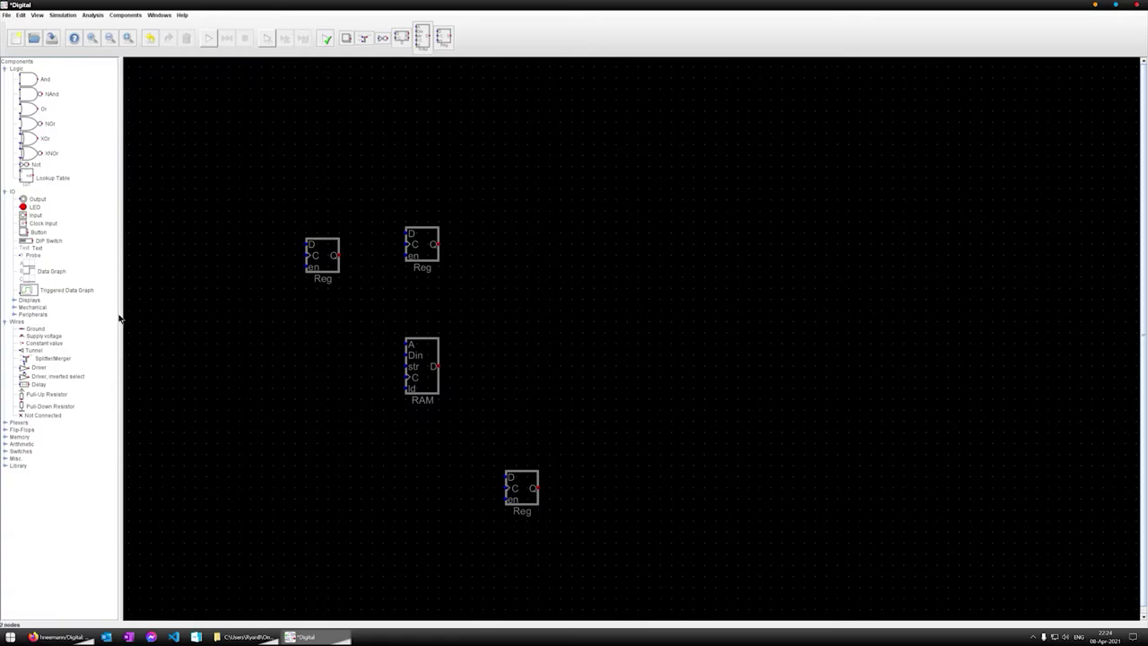
Step: Place a Clock Input at the top-left of the canvas and set its frequency to 2 Hz
{"action": "left_click", "coordinate": [34, 227]}
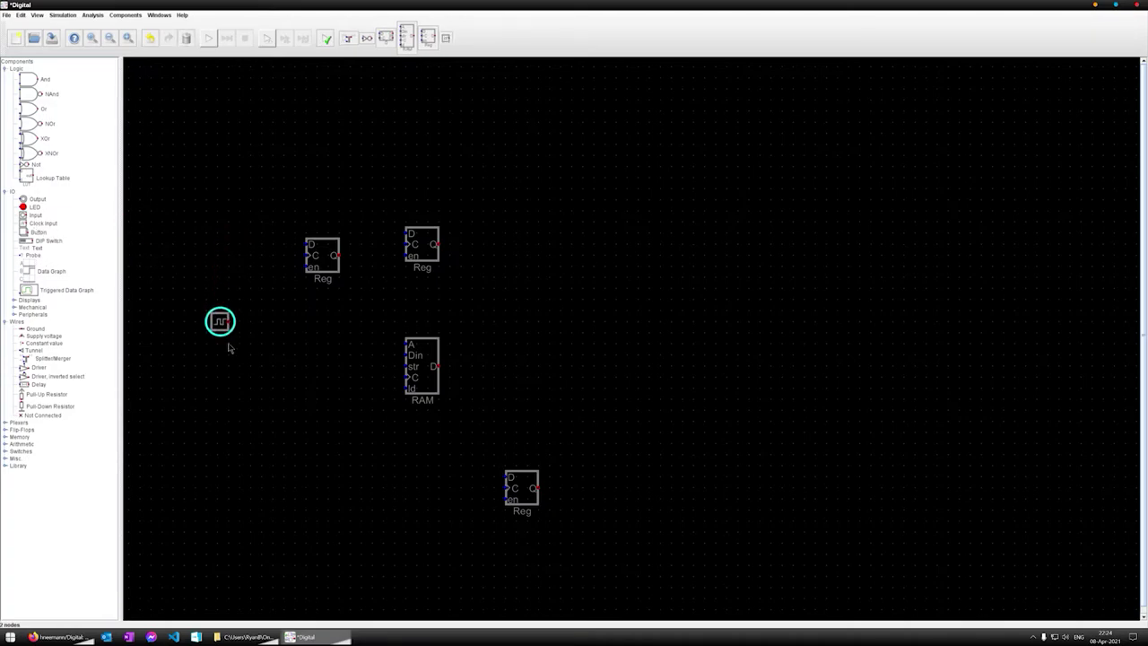
{"action": "left_click", "coordinate": [165, 334]}
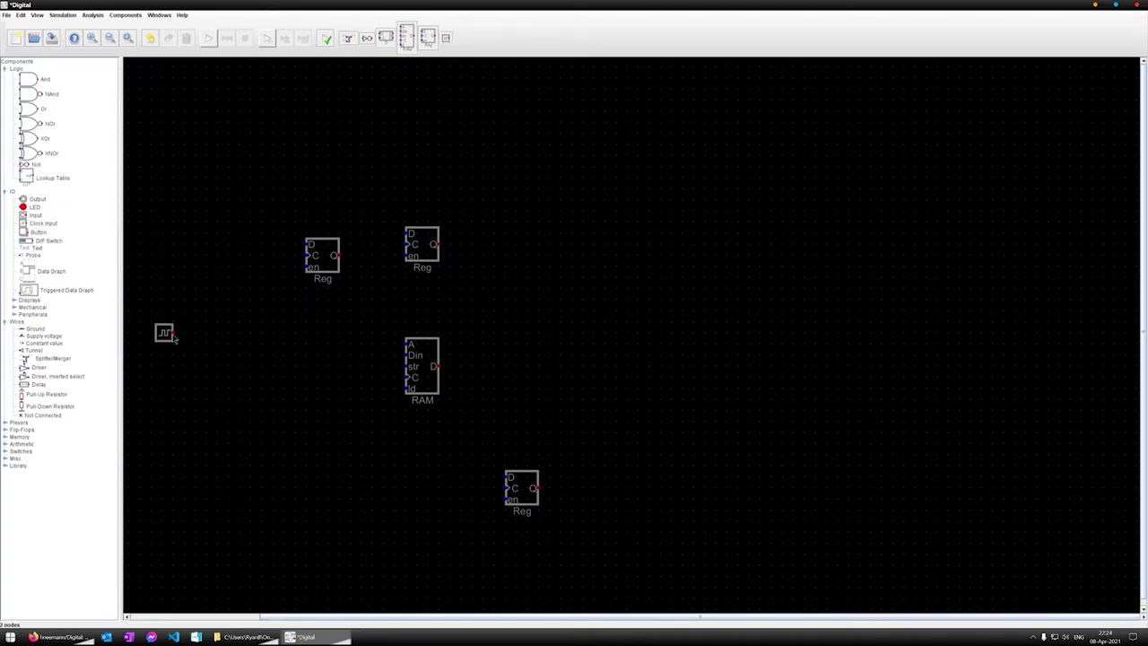
{"action": "left_click_drag", "start_coordinate": [165, 338], "coordinate": [189, 110]}
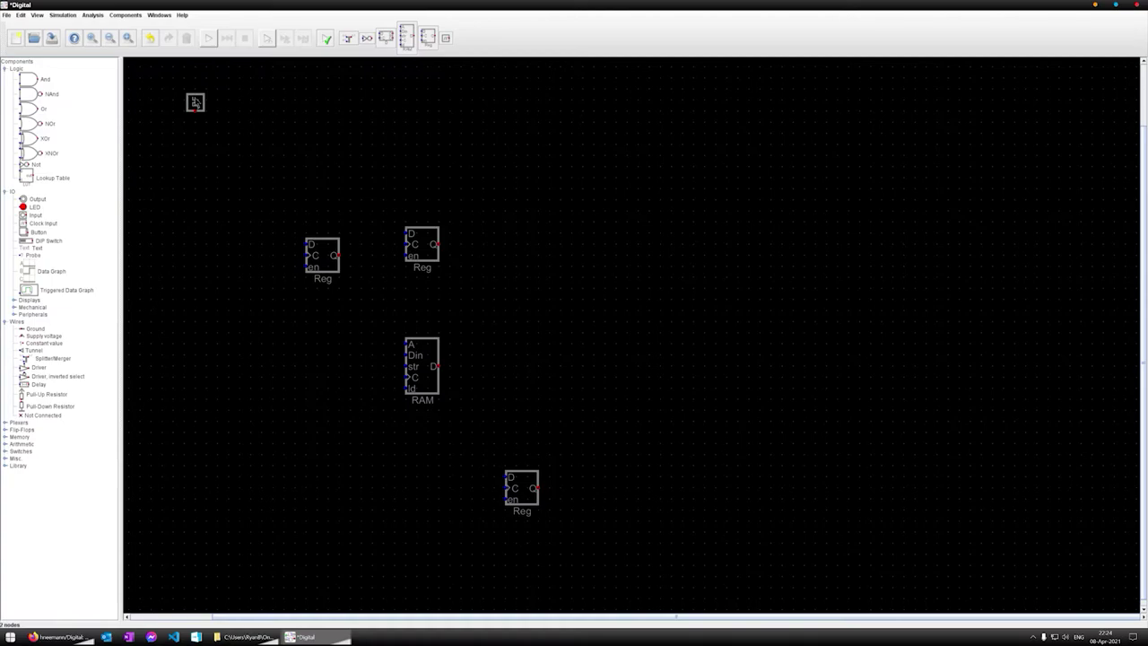
{"action": "right_click", "coordinate": [196, 103]}
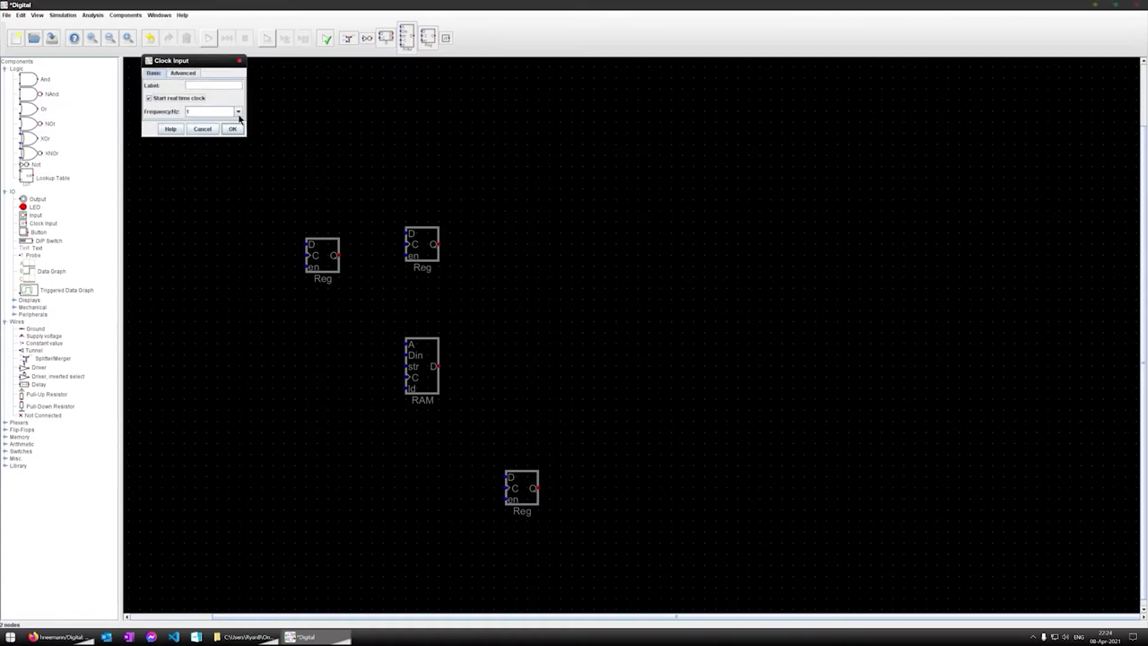
{"action": "left_click", "coordinate": [239, 113]}
{"action": "left_click", "coordinate": [194, 135]}
{"action": "left_click", "coordinate": [235, 129]}
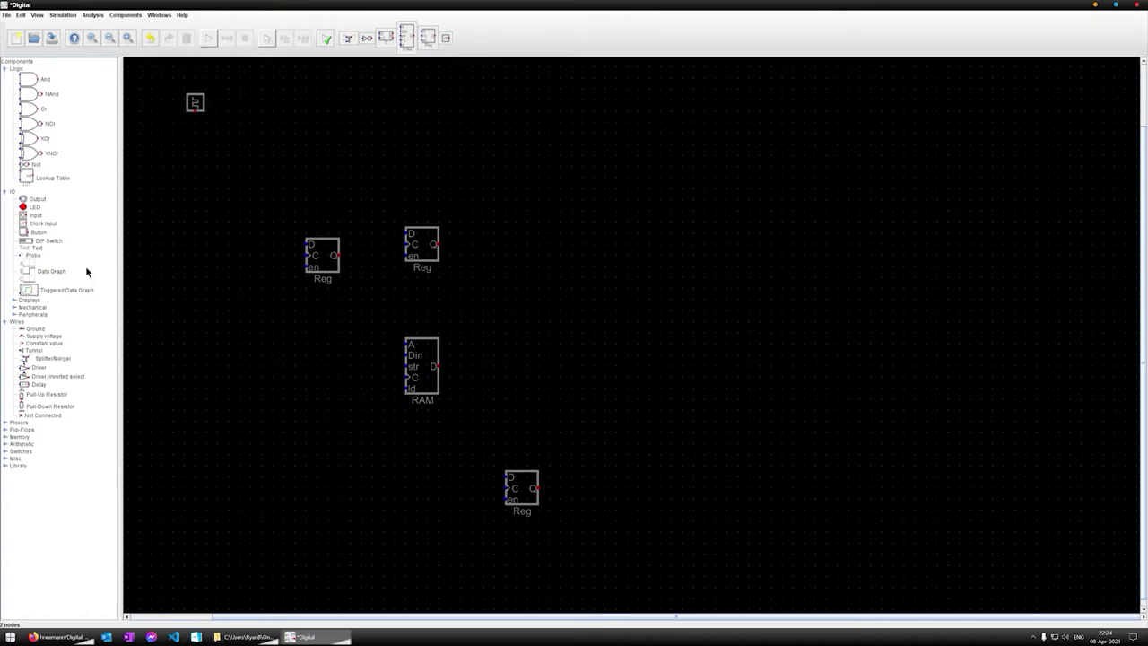
Step: Place three push buttons stacked to the left of the registers
{"action": "left_click", "coordinate": [25, 232]}
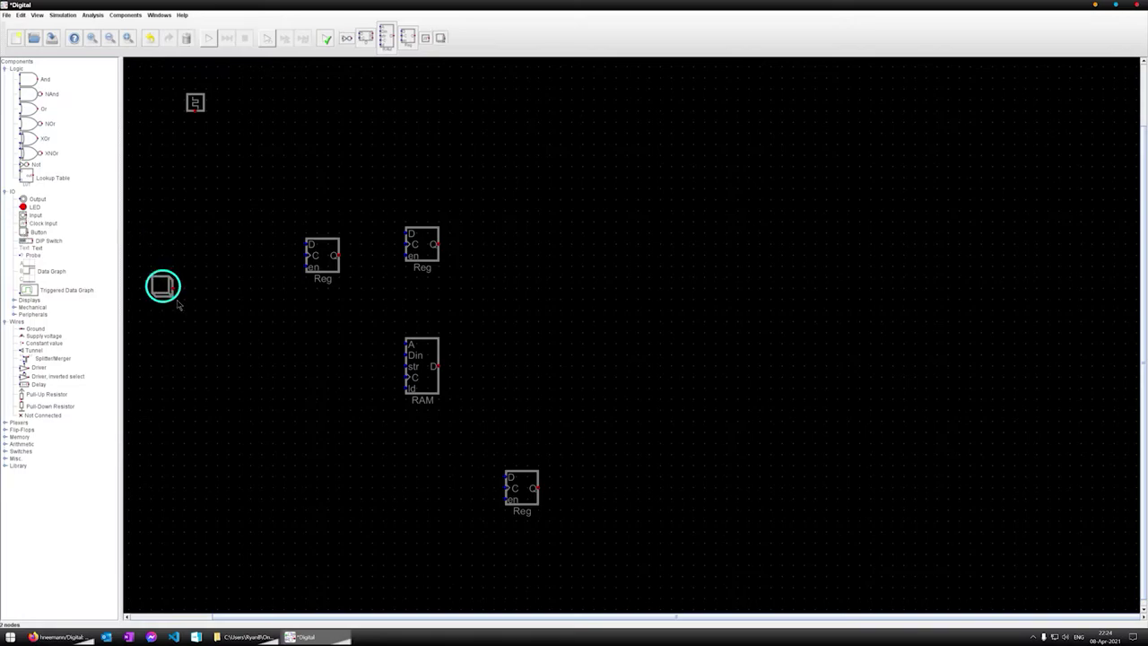
{"action": "left_click", "coordinate": [218, 303]}
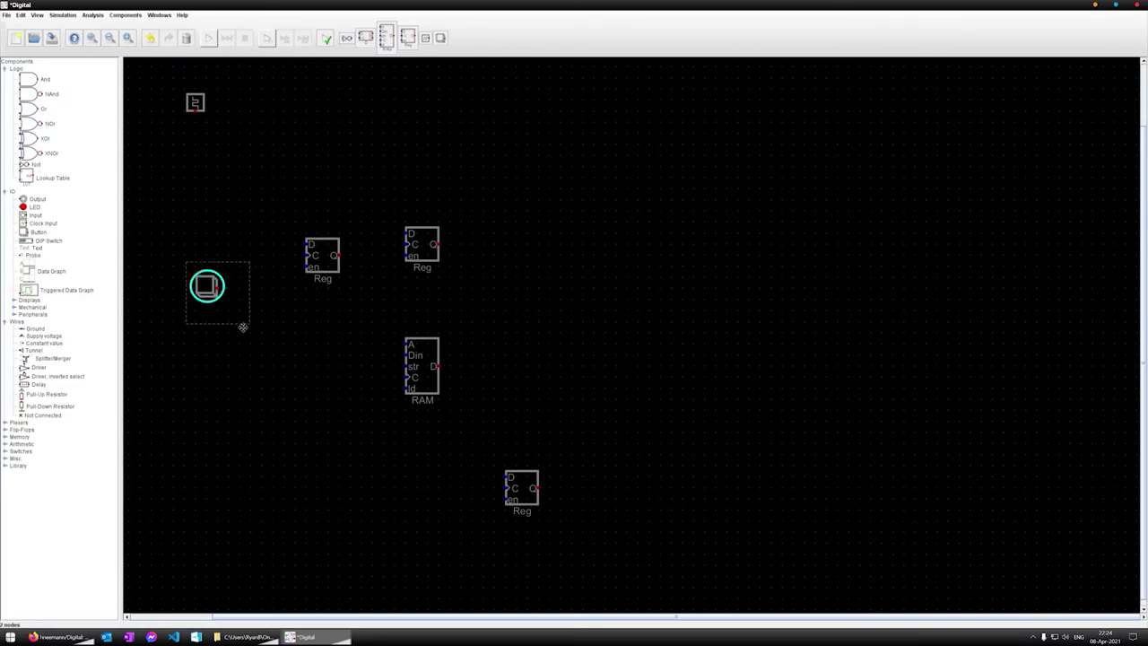
{"action": "left_click", "coordinate": [215, 355]}
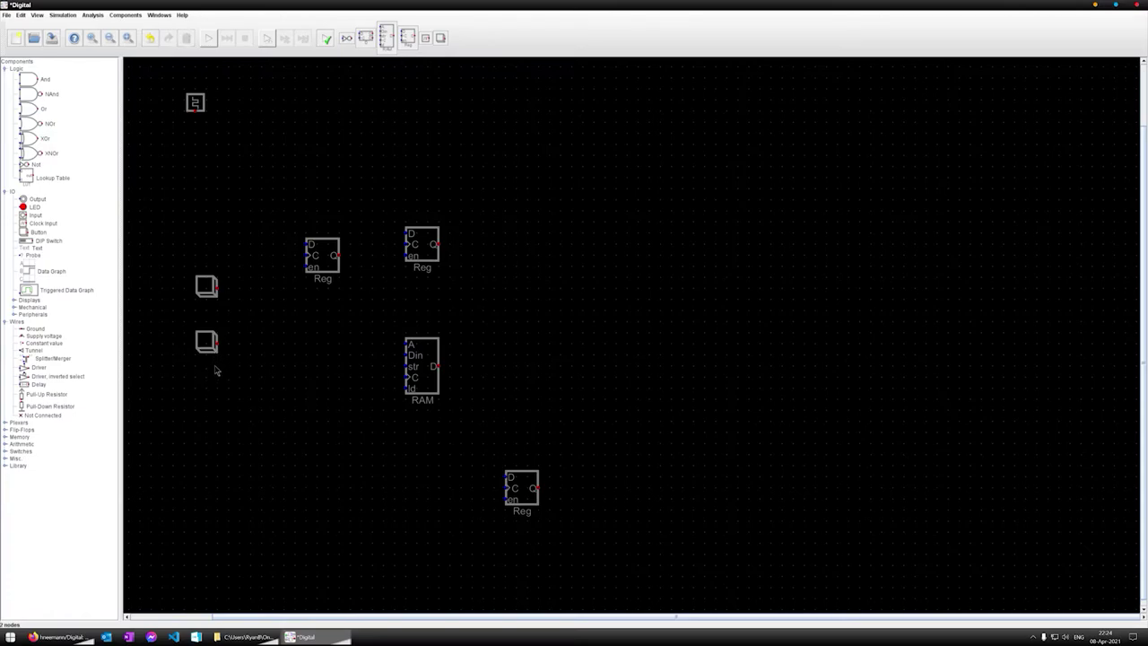
{"action": "left_click", "coordinate": [201, 430]}
Step: Place two inputs above the registers and another part right of the lower register
{"action": "left_click", "coordinate": [27, 217]}
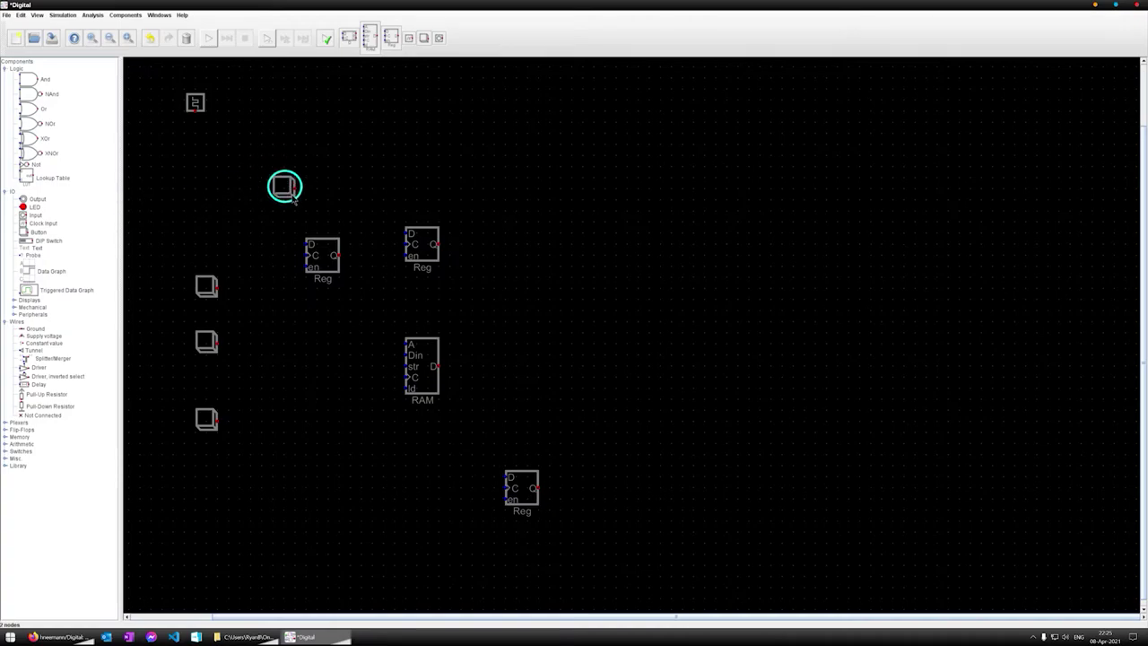
{"action": "right_click", "coordinate": [282, 217]}
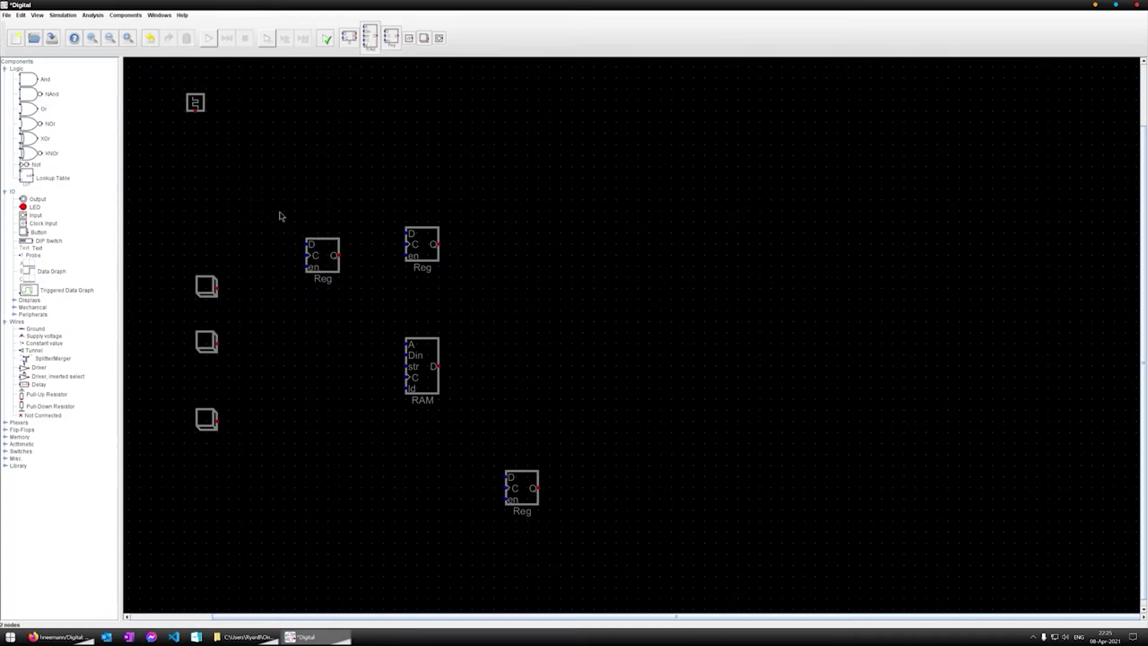
{"action": "left_click", "coordinate": [24, 231]}
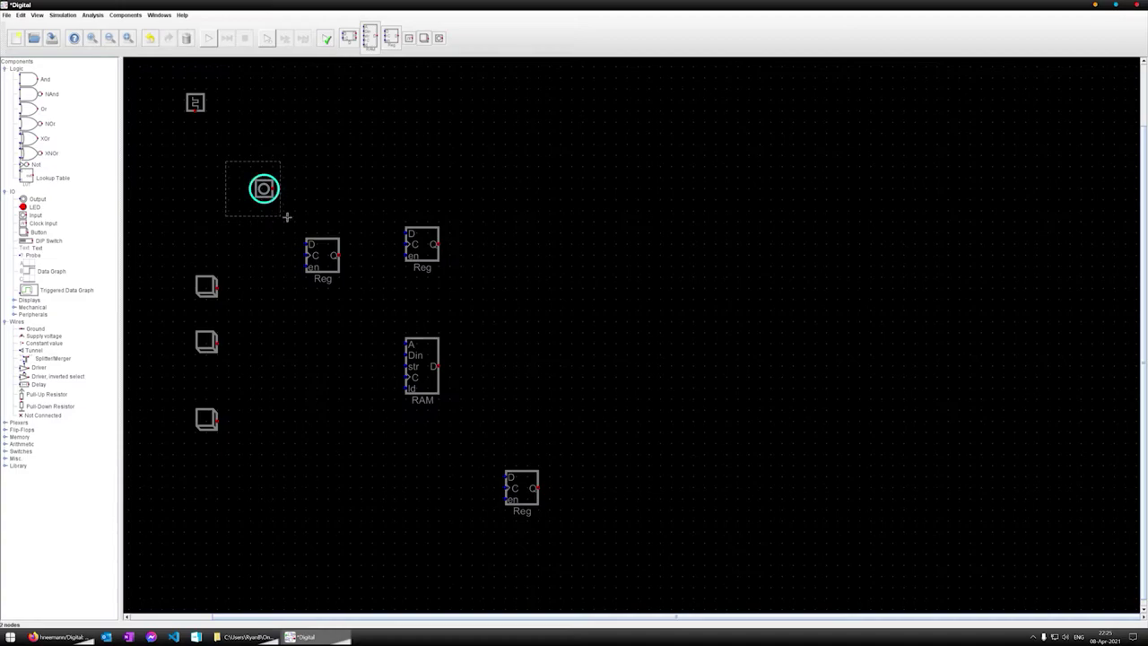
{"action": "left_click", "coordinate": [285, 210]}
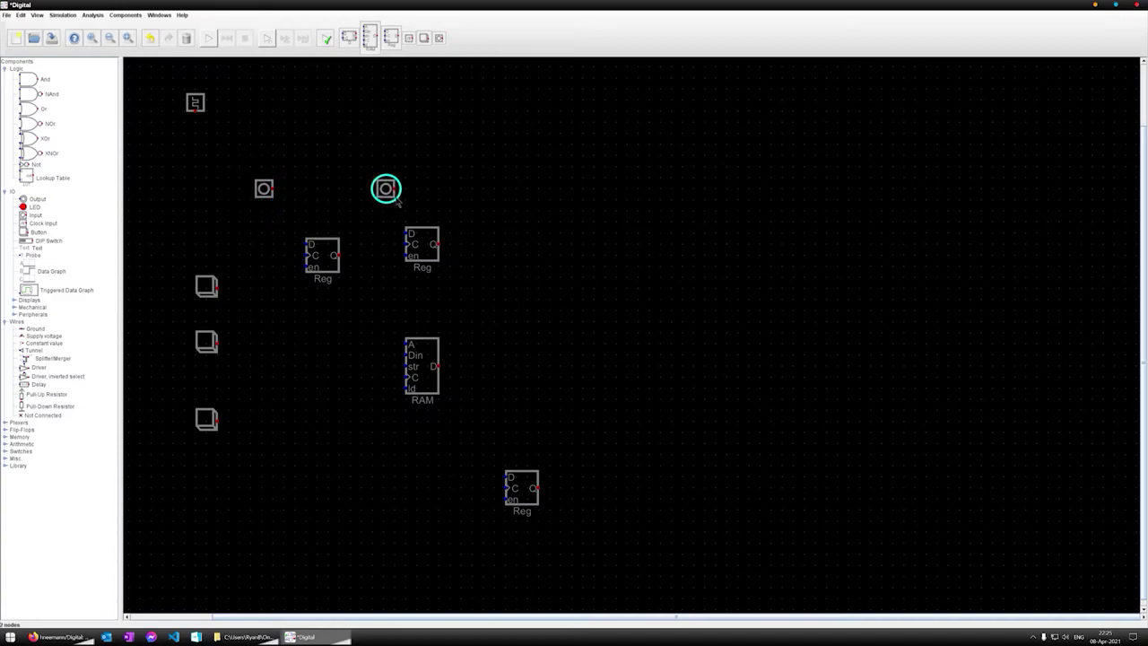
{"action": "left_click", "coordinate": [410, 191]}
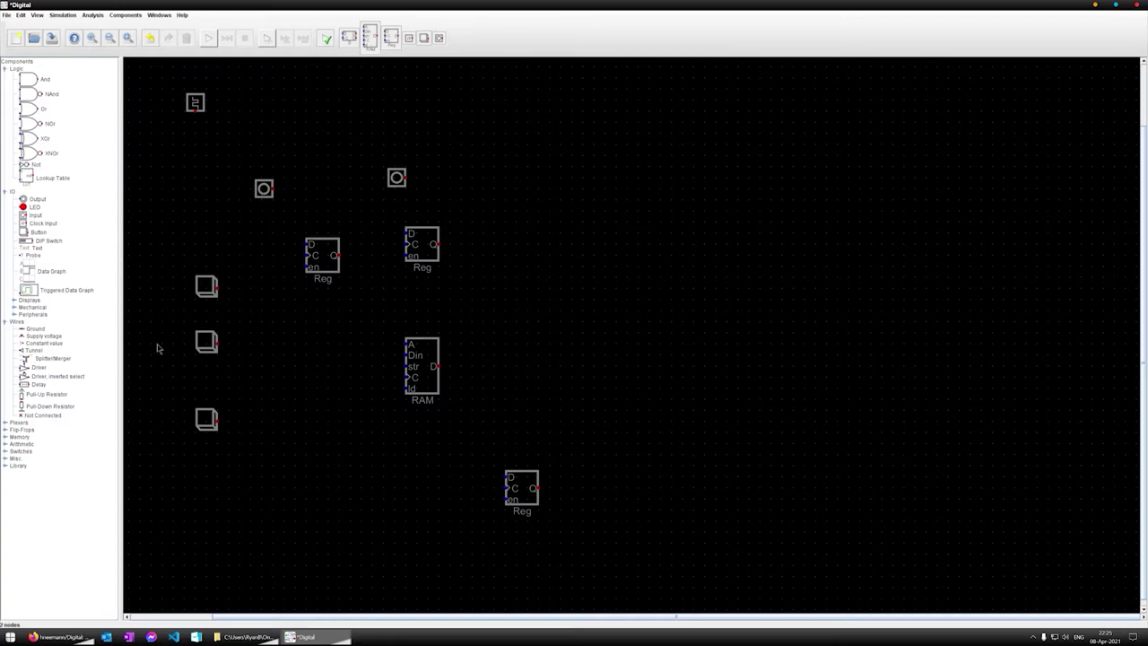
{"action": "left_click", "coordinate": [39, 215]}
{"action": "left_click", "coordinate": [644, 541]}
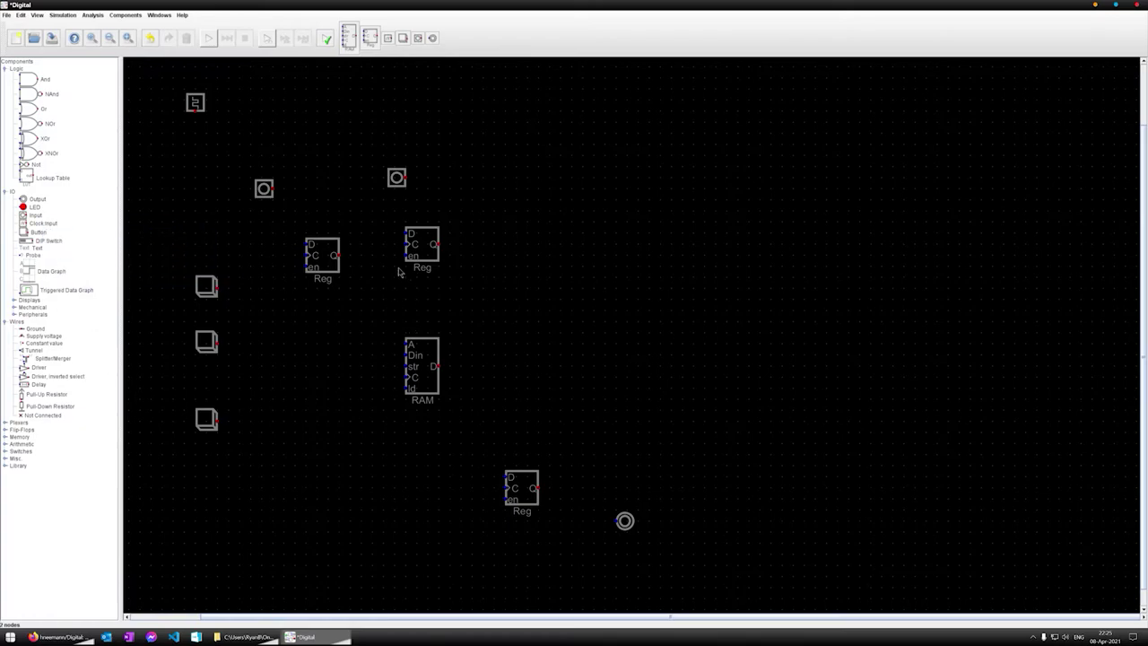
Step: Check the left input's bit width, leaving its properties unchanged
{"action": "right_click", "coordinate": [264, 188]}
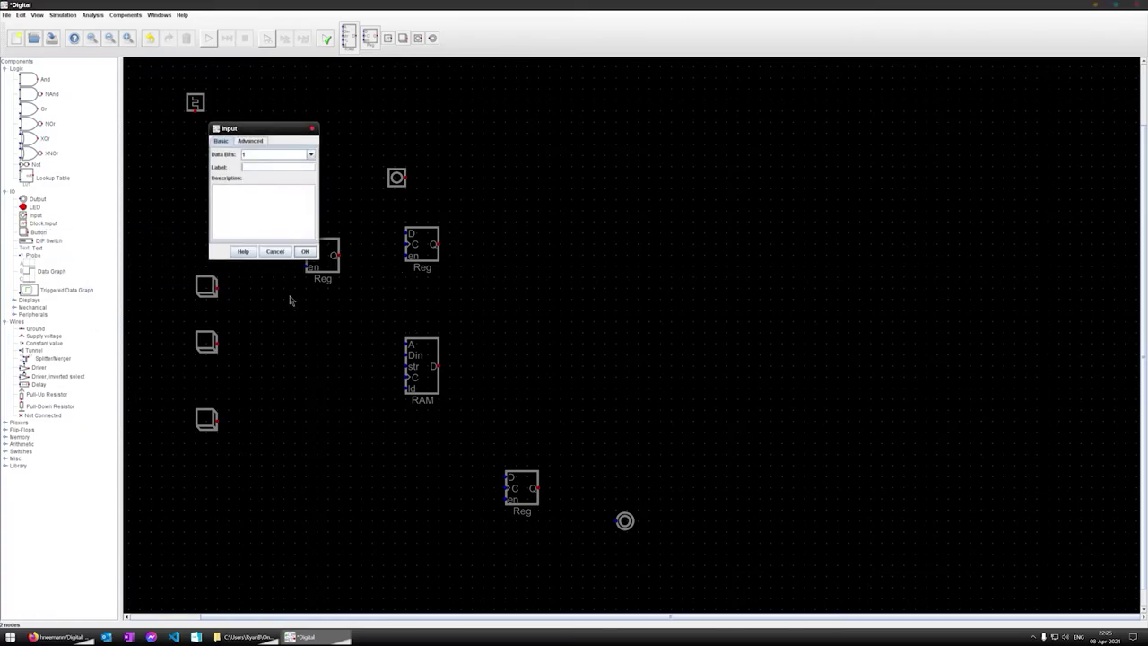
{"action": "left_click", "coordinate": [310, 154]}
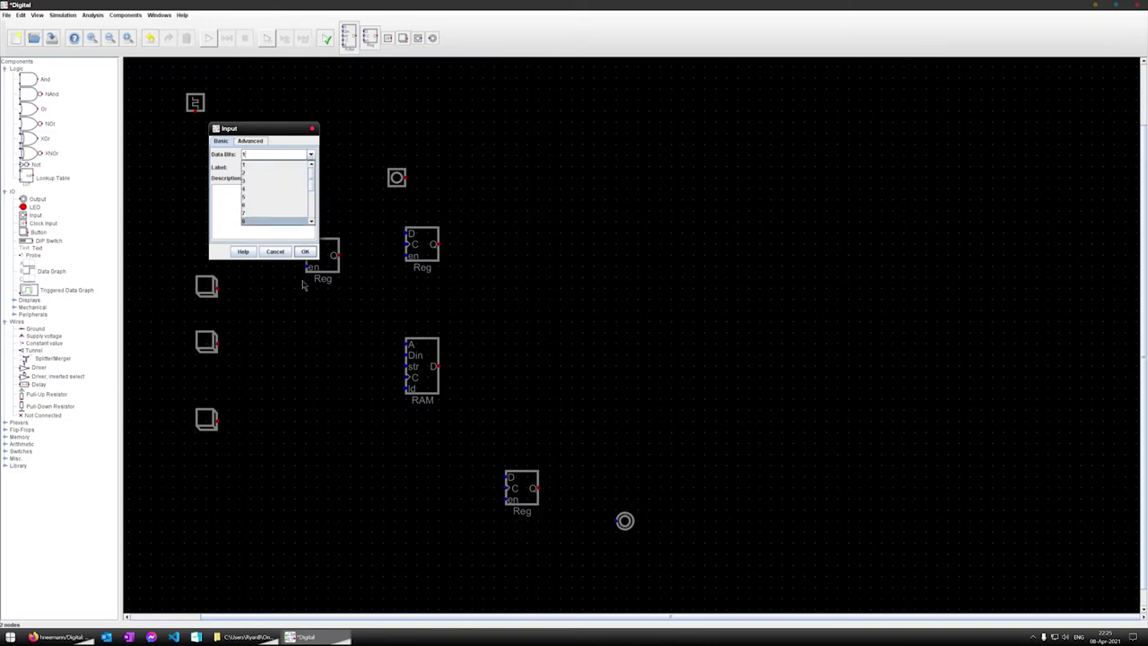
{"action": "left_click", "coordinate": [243, 277]}
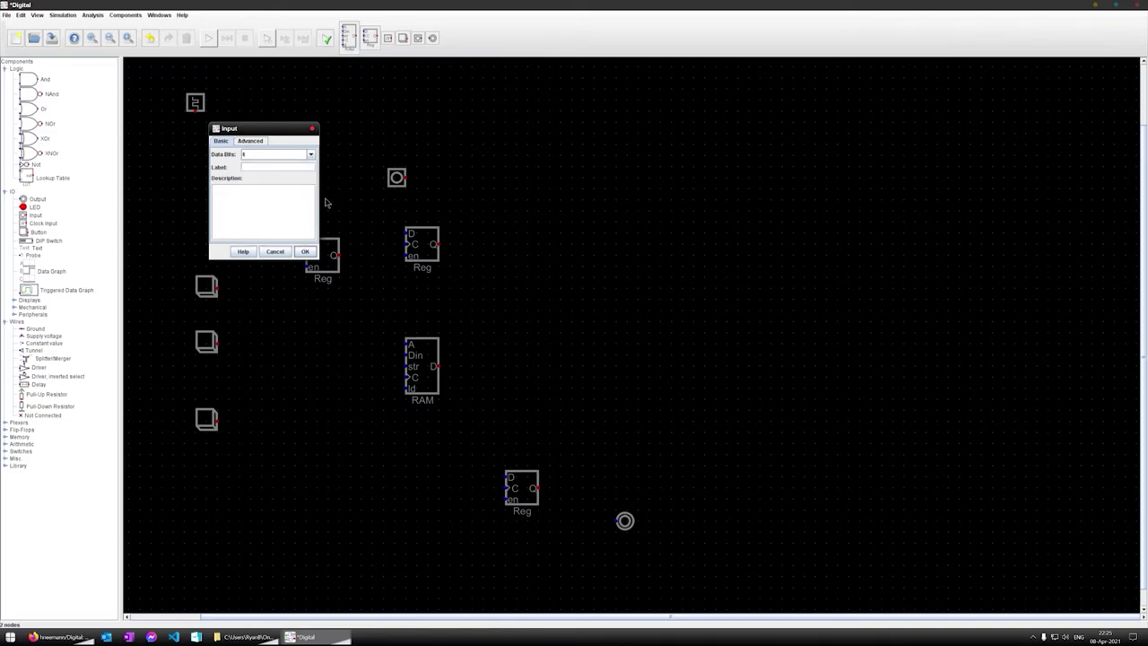
{"action": "left_click", "coordinate": [308, 253]}
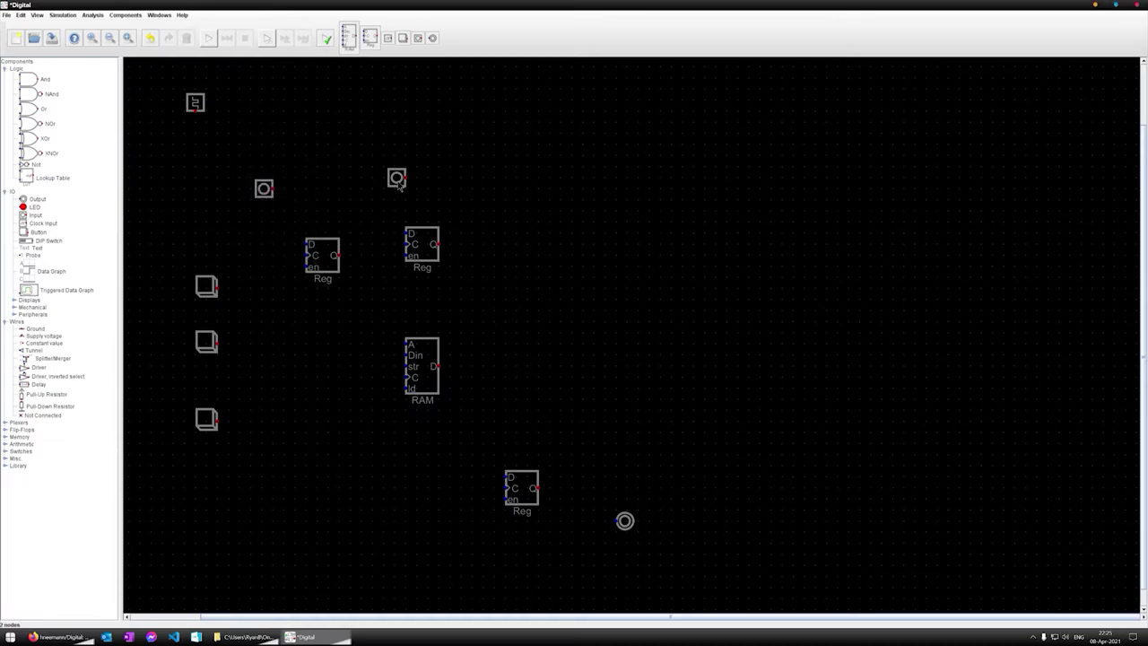
Step: Make the right input the 8-bit Data input, described as what is to be stored in RAM
{"action": "right_click", "coordinate": [397, 179]}
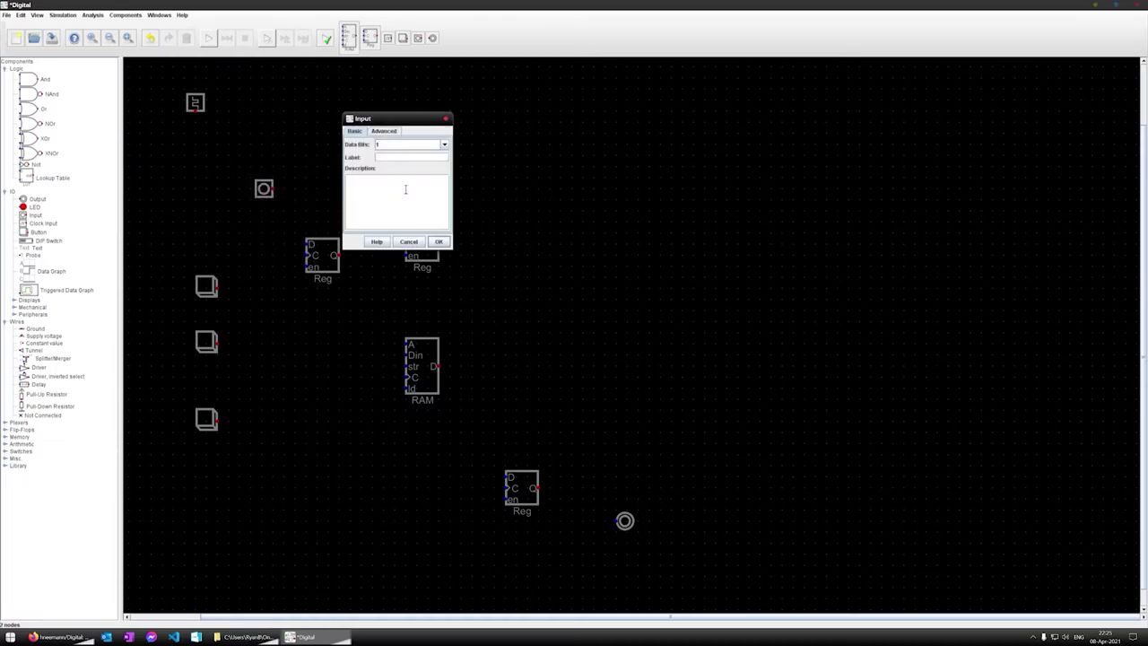
{"action": "left_click", "coordinate": [442, 145]}
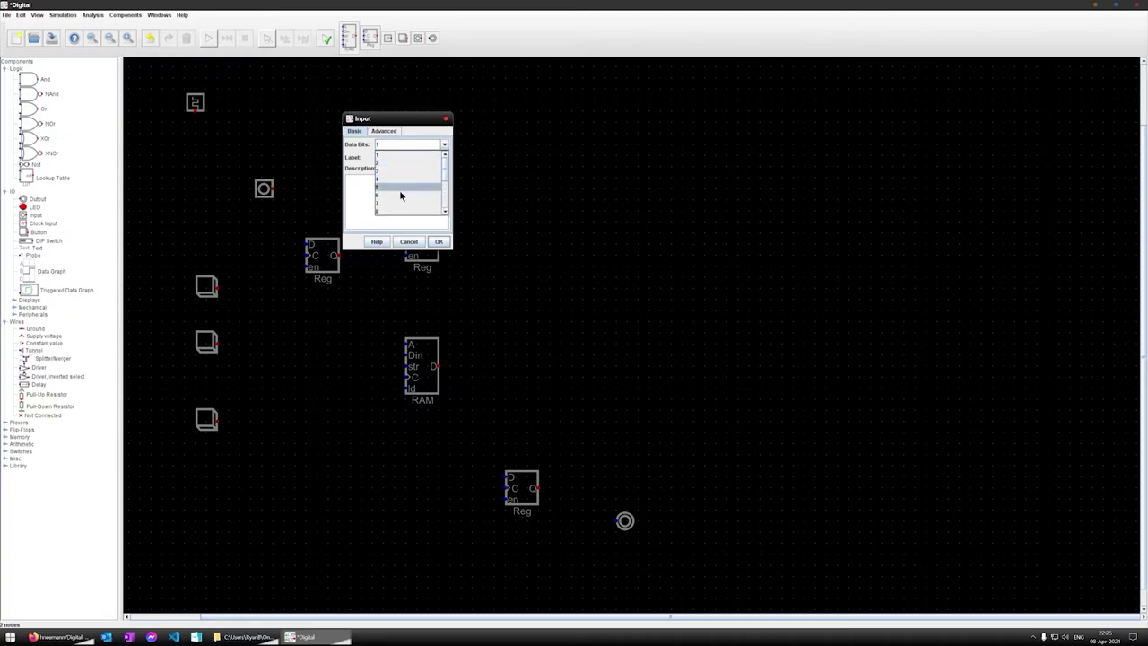
{"action": "left_click", "coordinate": [395, 216]}
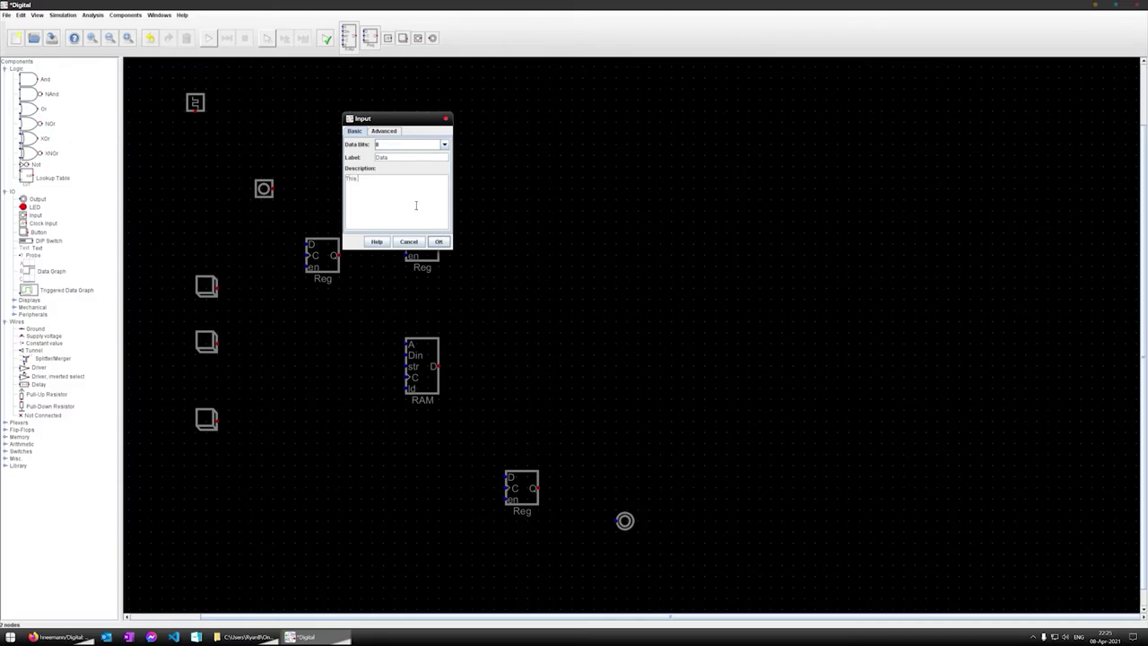
{"action": "type", "text": "s wha"}
{"action": "type", "text": " is to be st"}
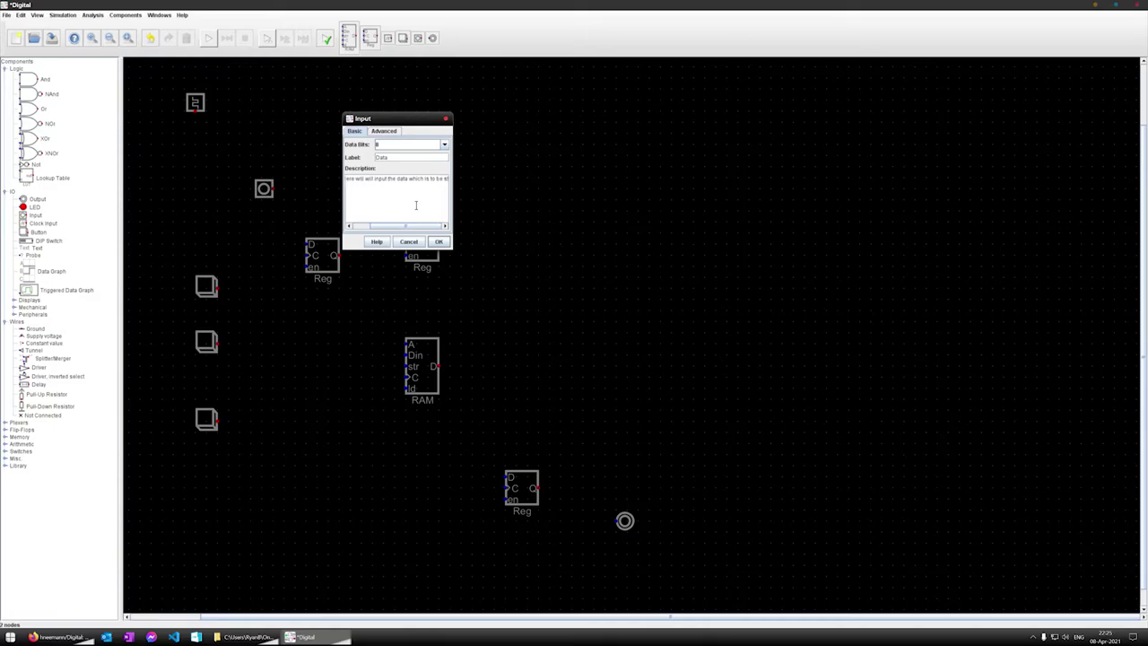
{"action": "type", "text": "ored"}
{"action": "type", "text": "in RAM."}
{"action": "key", "text": "Return"}
{"action": "key", "text": "BackSpace"}
{"action": "key", "text": "Return"}
{"action": "type", "text": "t"}
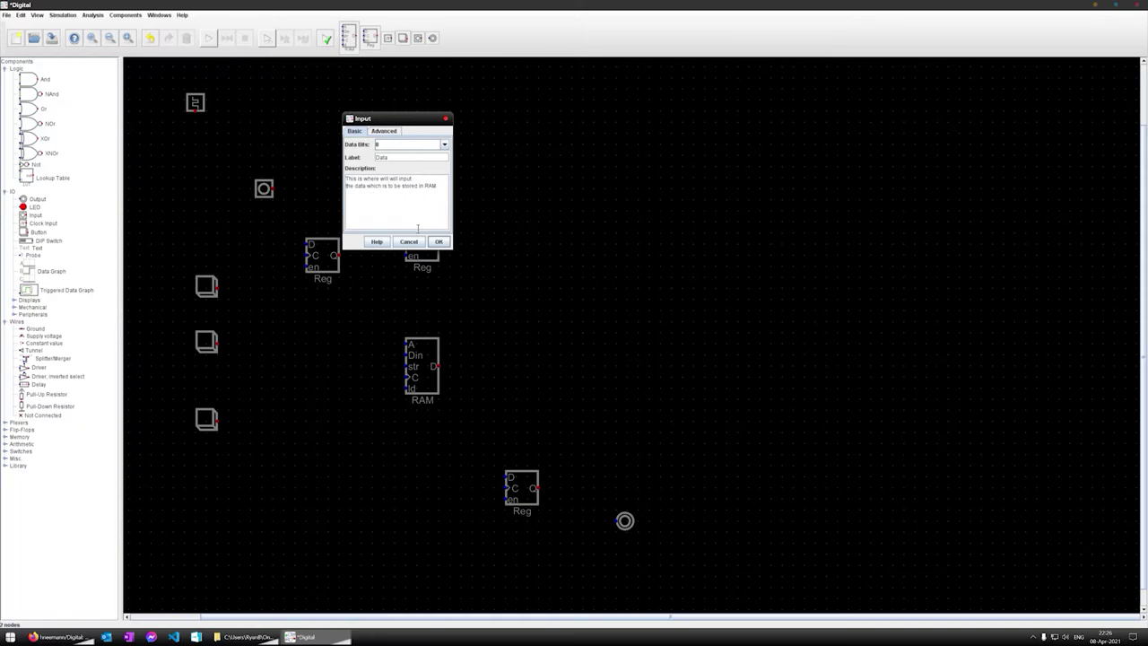
{"action": "left_click", "coordinate": [438, 241]}
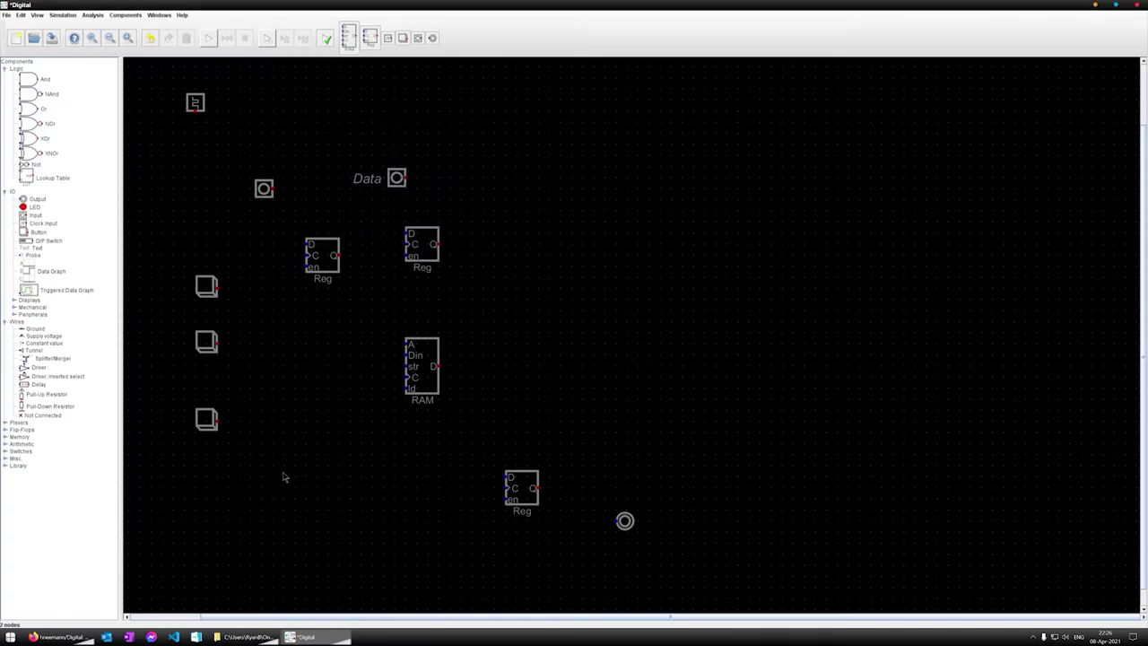
Step: Label the left input Address, describe it 'Where are we putting the Data?', and align it with Data
{"action": "right_click", "coordinate": [264, 191]}
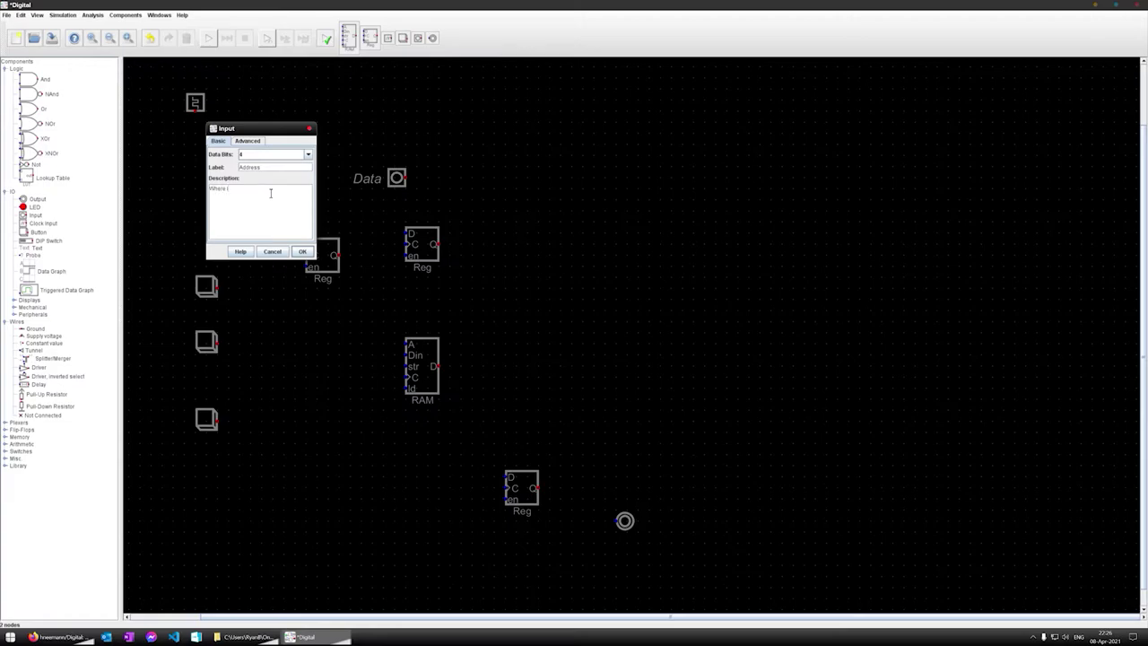
{"action": "type", "text": "we putting the DT"}
{"action": "left_click", "coordinate": [304, 252]}
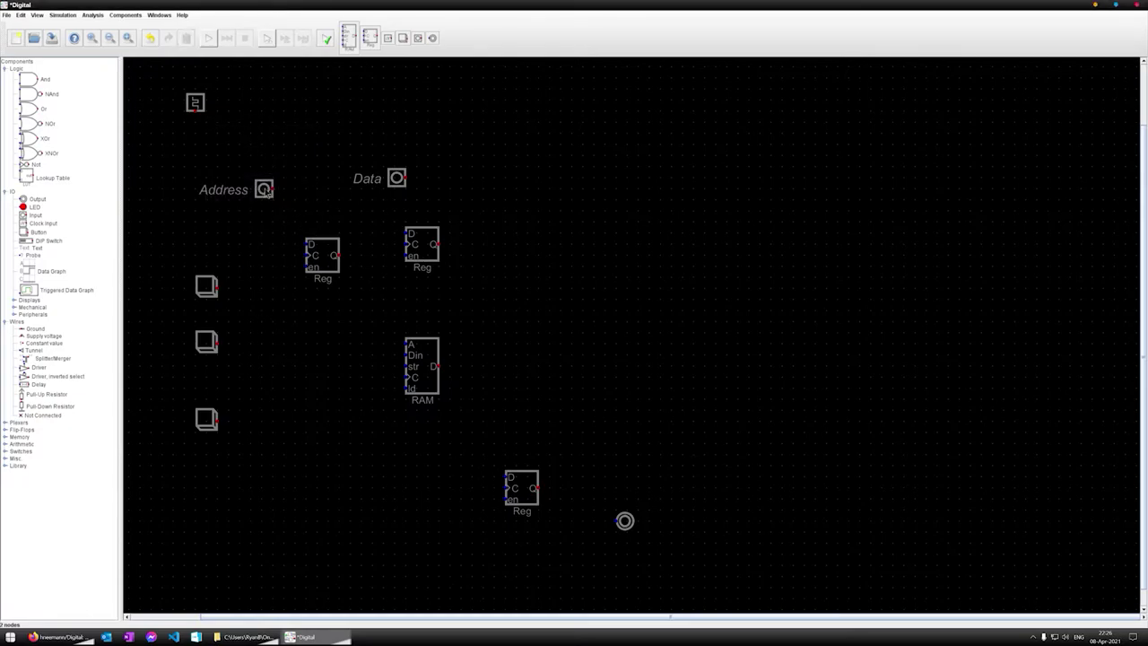
{"action": "left_click_drag", "start_coordinate": [267, 191], "coordinate": [288, 179]}
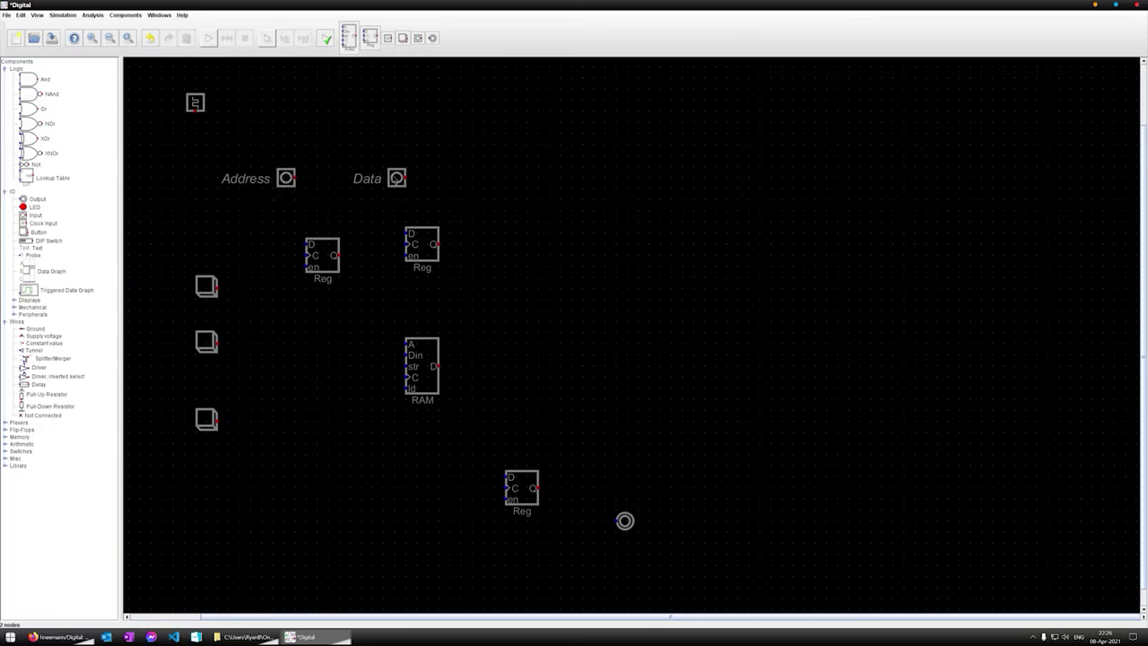
Step: Make the upper-left register 8 bits wide and label it Address
{"action": "right_click", "coordinate": [326, 258]}
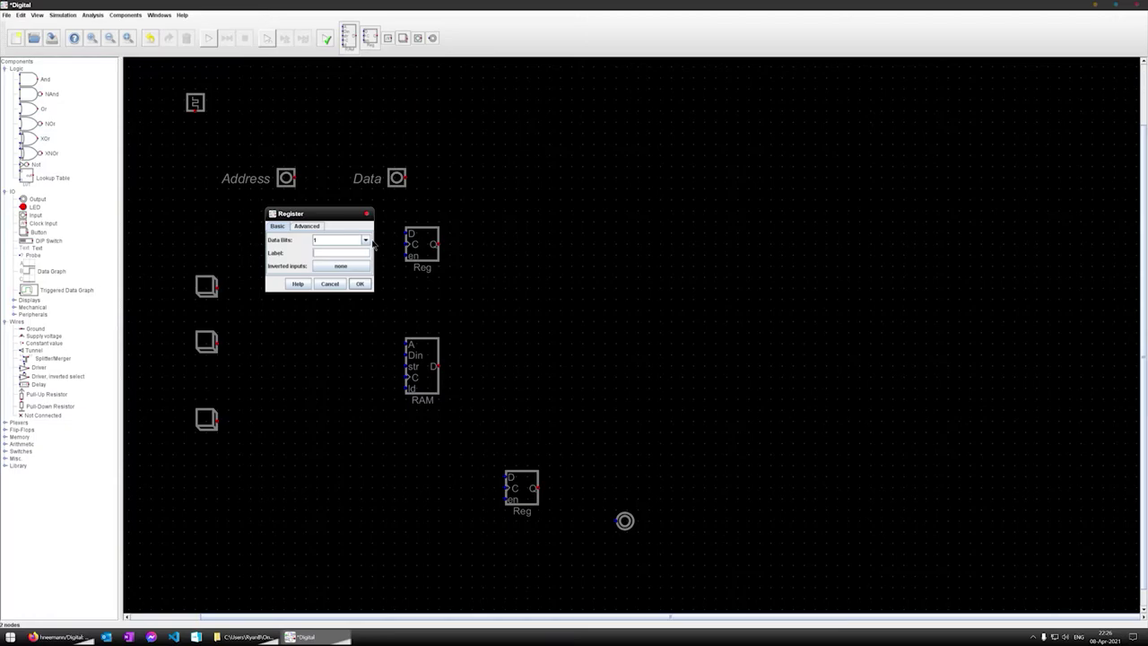
{"action": "left_click", "coordinate": [365, 241]}
{"action": "left_click", "coordinate": [324, 273]}
{"action": "left_click", "coordinate": [335, 257]}
{"action": "type", "text": "DR"}
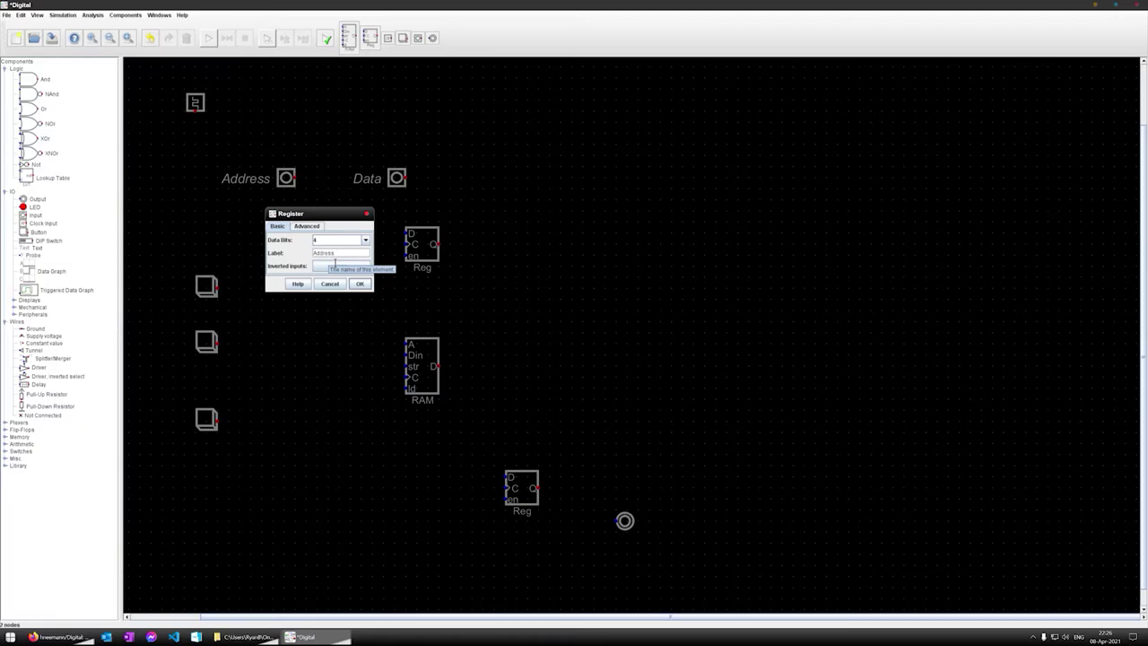
{"action": "key", "text": "Return"}
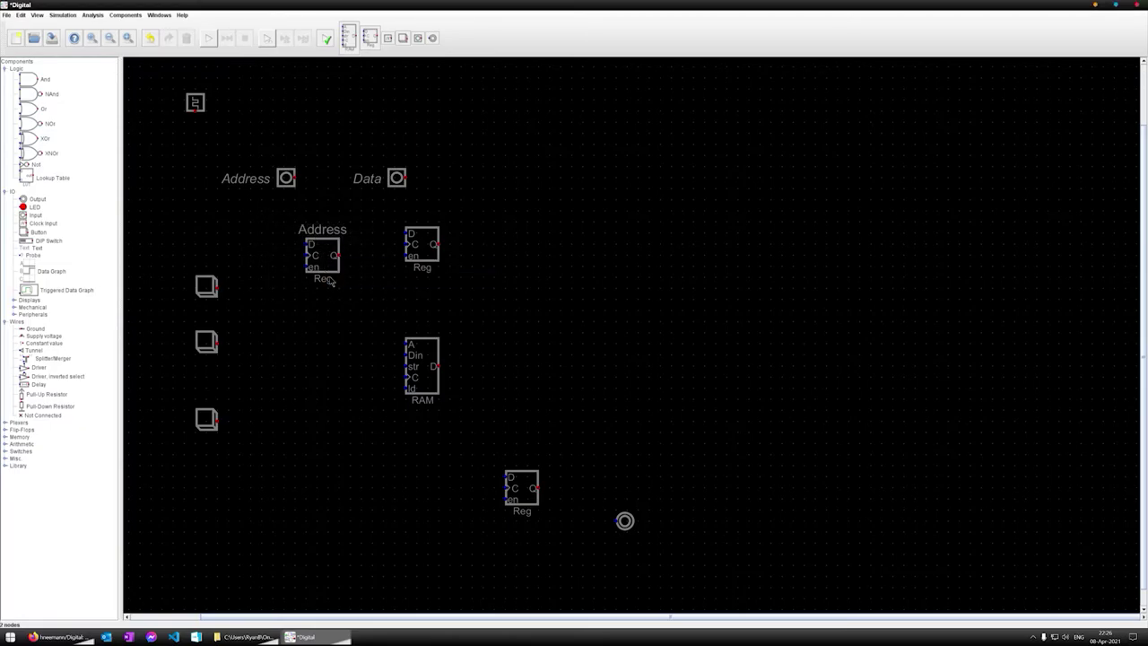
Step: Label the second register Data-in and set it to 8 data bits
{"action": "right_click", "coordinate": [434, 252]}
{"action": "type", "text": "Data-In"}
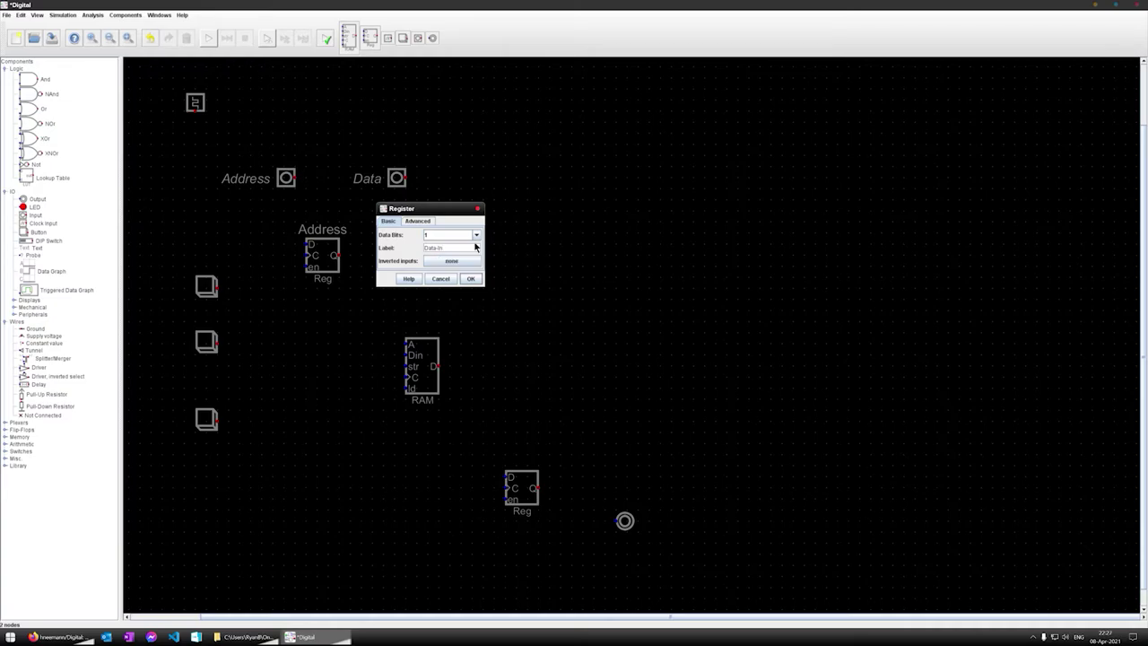
{"action": "left_click", "coordinate": [476, 234]}
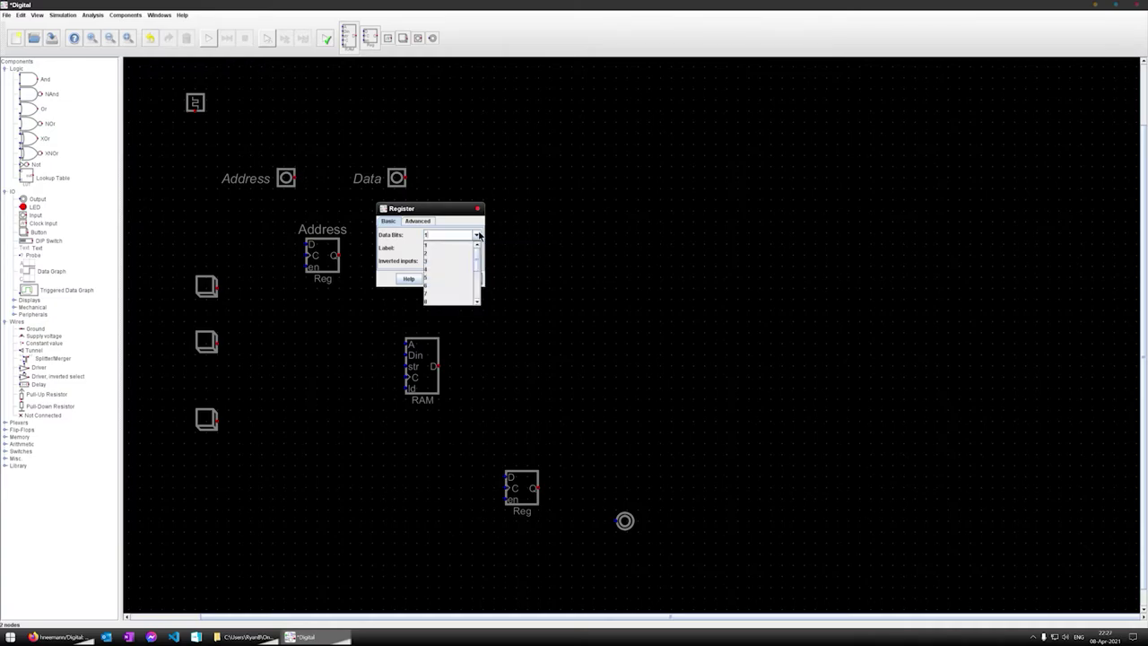
{"action": "left_click", "coordinate": [442, 302]}
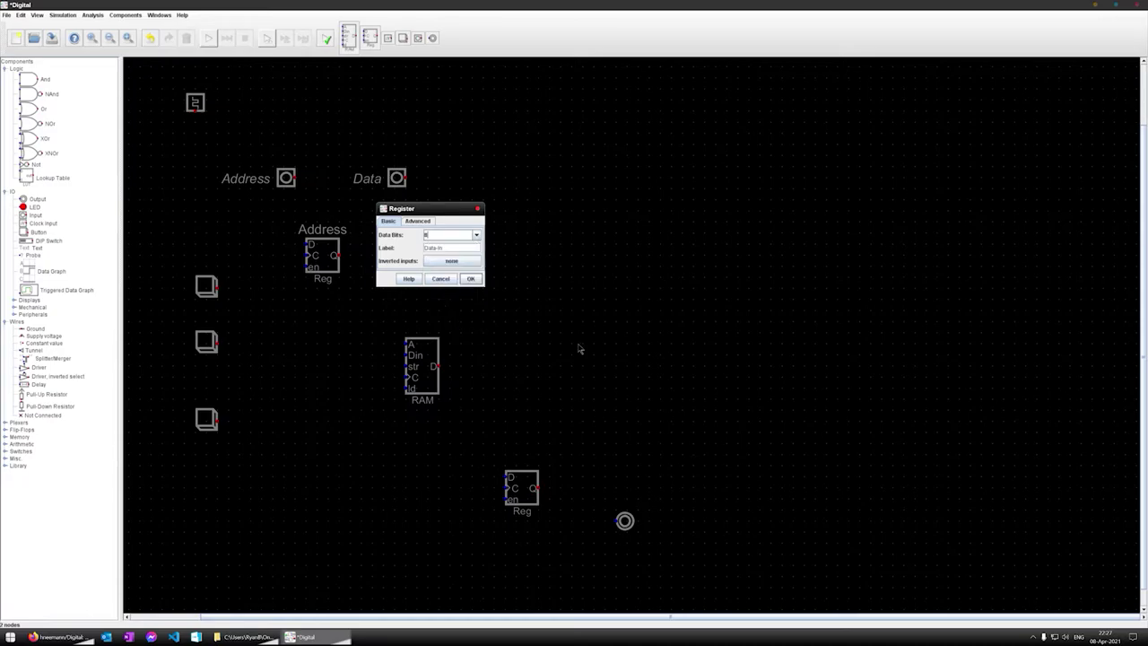
{"action": "left_click", "coordinate": [436, 282]}
{"action": "left_click", "coordinate": [439, 279]}
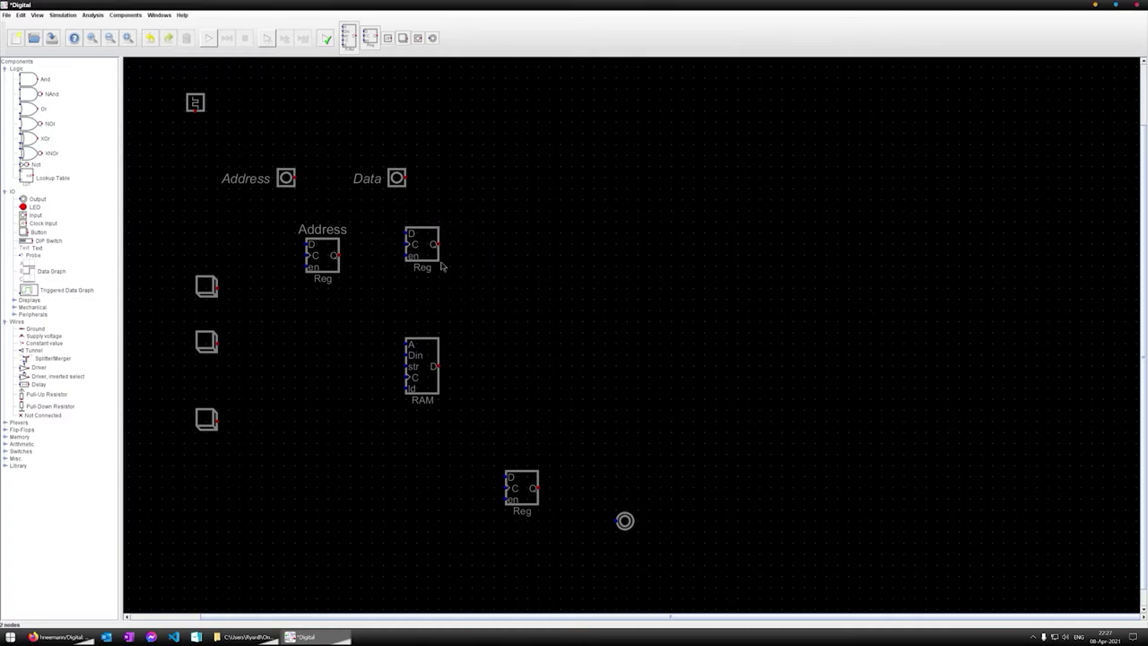
{"action": "right_click", "coordinate": [434, 251]}
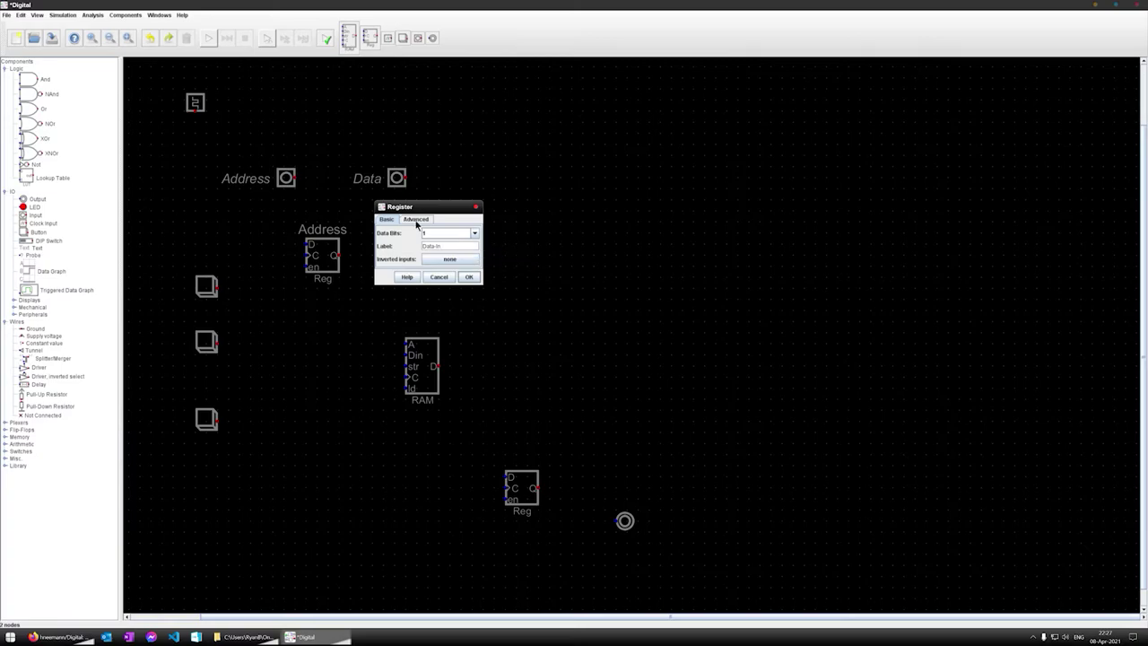
{"action": "left_click", "coordinate": [474, 233]}
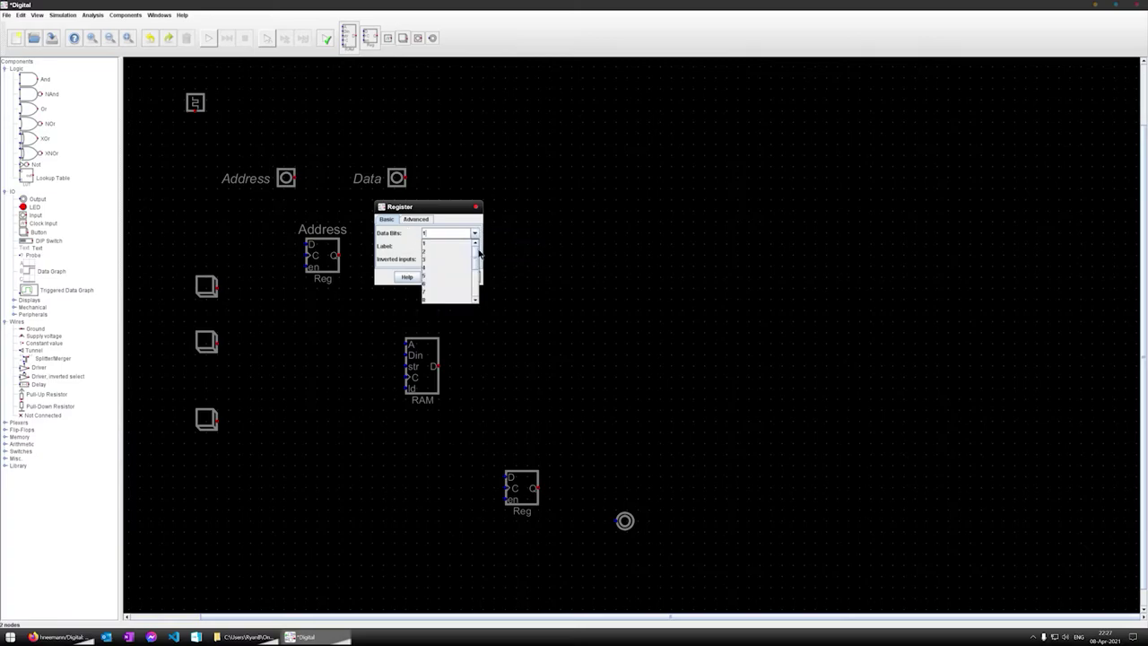
{"action": "left_click", "coordinate": [439, 296]}
{"action": "left_click", "coordinate": [408, 221]}
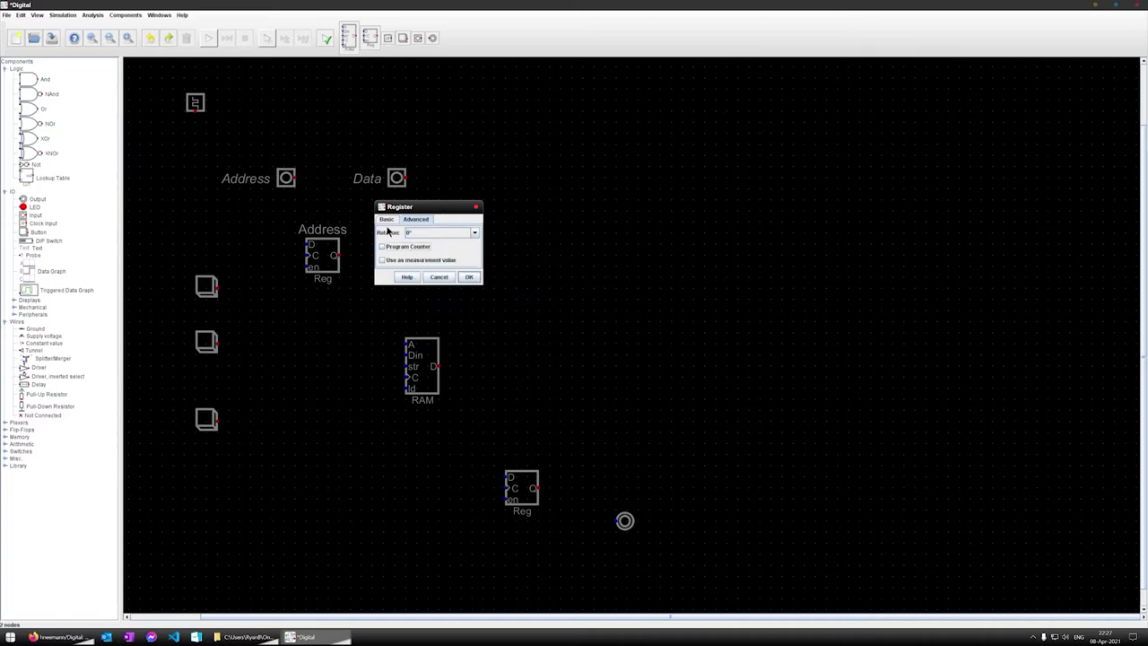
{"action": "left_click", "coordinate": [386, 222]}
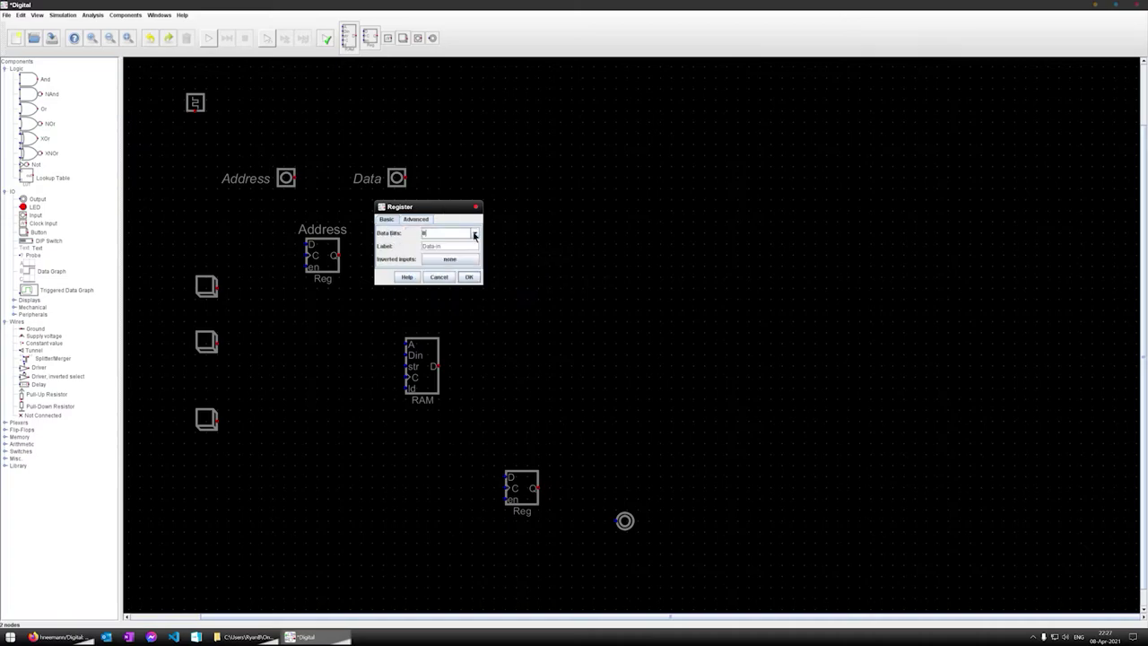
{"action": "left_click", "coordinate": [471, 277]}
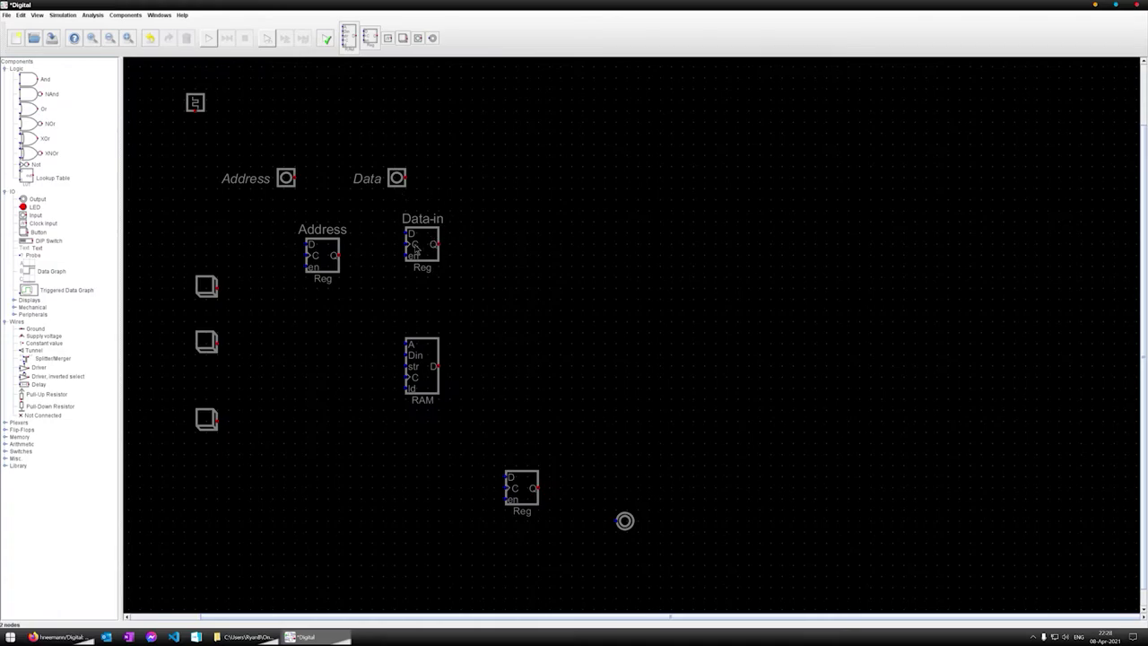
Step: Connect the Data input to Data-in's D pin and the Address input to the Address register's D pin
{"action": "left_click_drag", "start_coordinate": [418, 253], "coordinate": [455, 253]}
{"action": "left_click", "coordinate": [408, 180]}
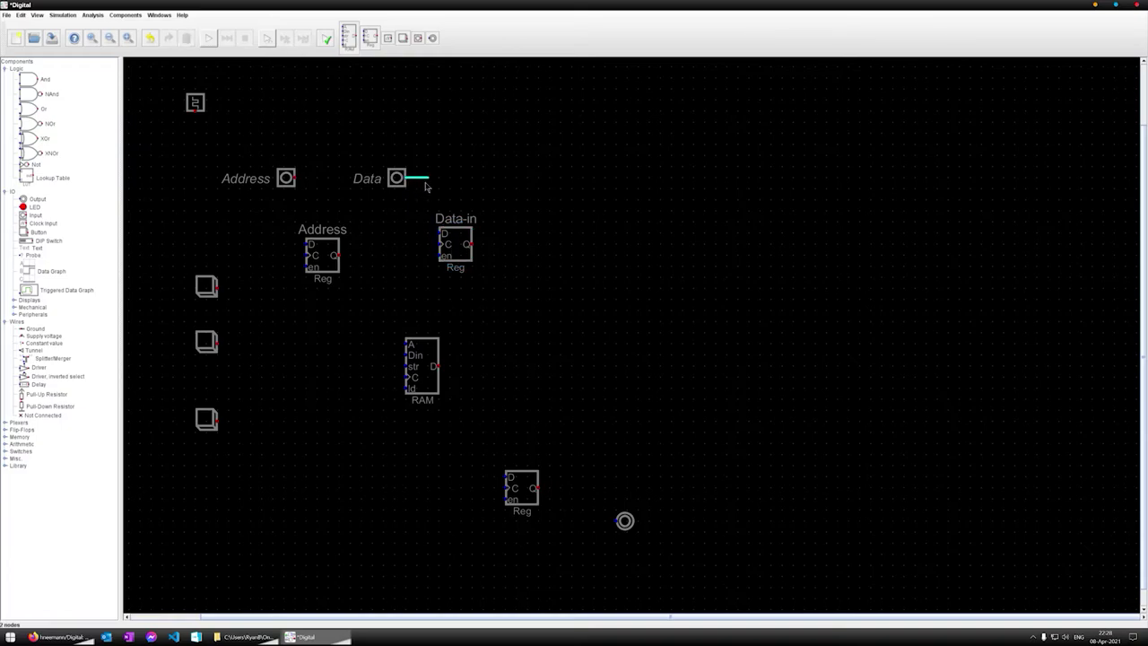
{"action": "left_click", "coordinate": [439, 233]}
{"action": "left_click", "coordinate": [323, 257]}
{"action": "left_click_drag", "start_coordinate": [324, 257], "coordinate": [328, 246]}
{"action": "left_click", "coordinate": [296, 178]}
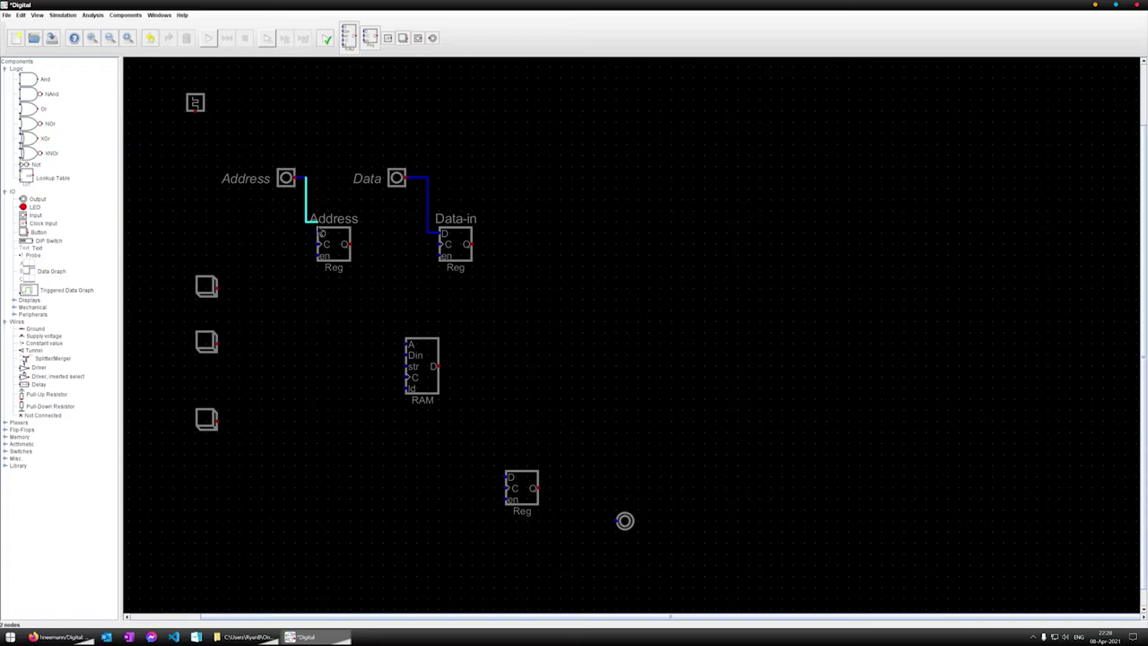
{"action": "left_click", "coordinate": [318, 234]}
Step: Wire the top button to both registers' enable pins and move the clock between the registers
{"action": "left_click", "coordinate": [218, 288]}
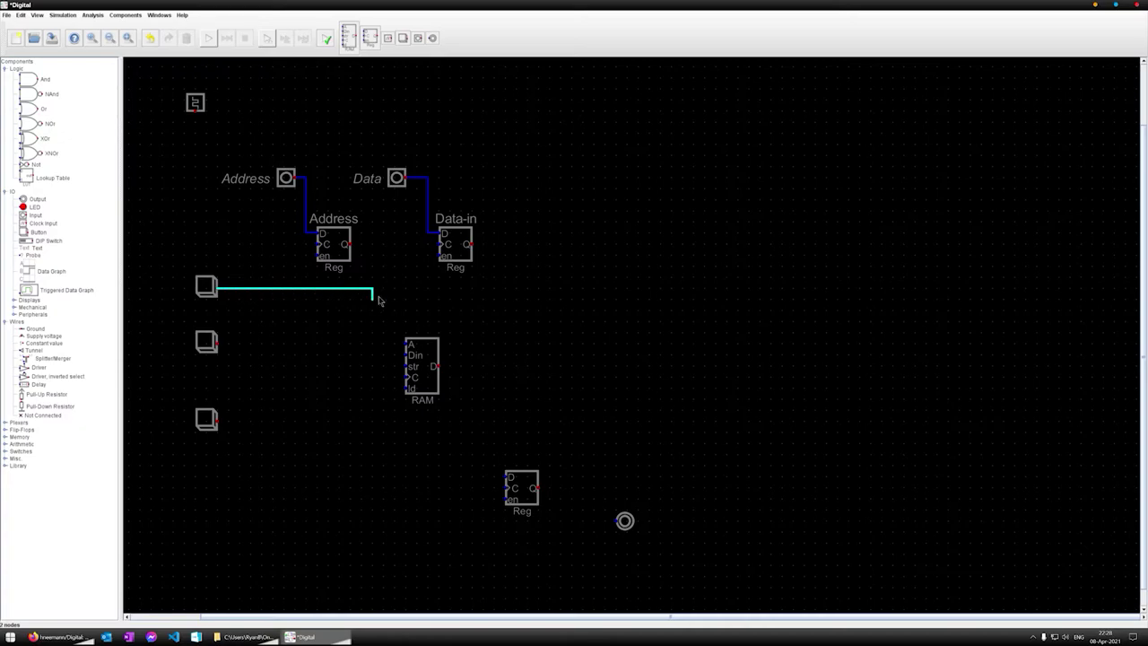
{"action": "left_click", "coordinate": [428, 290]}
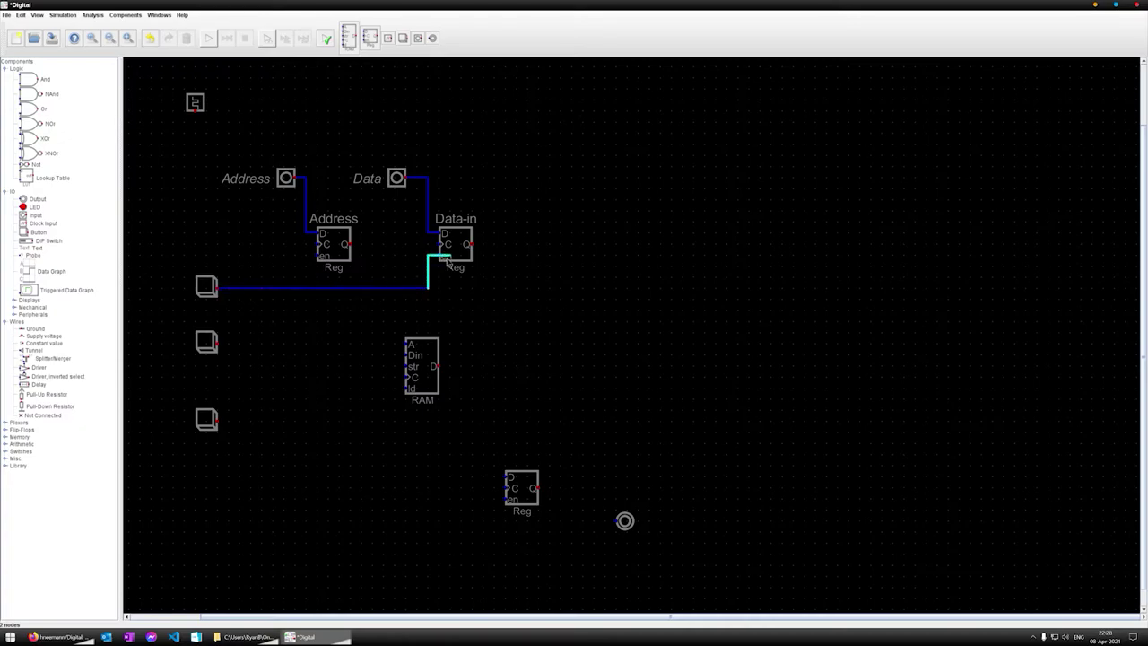
{"action": "left_click", "coordinate": [439, 256]}
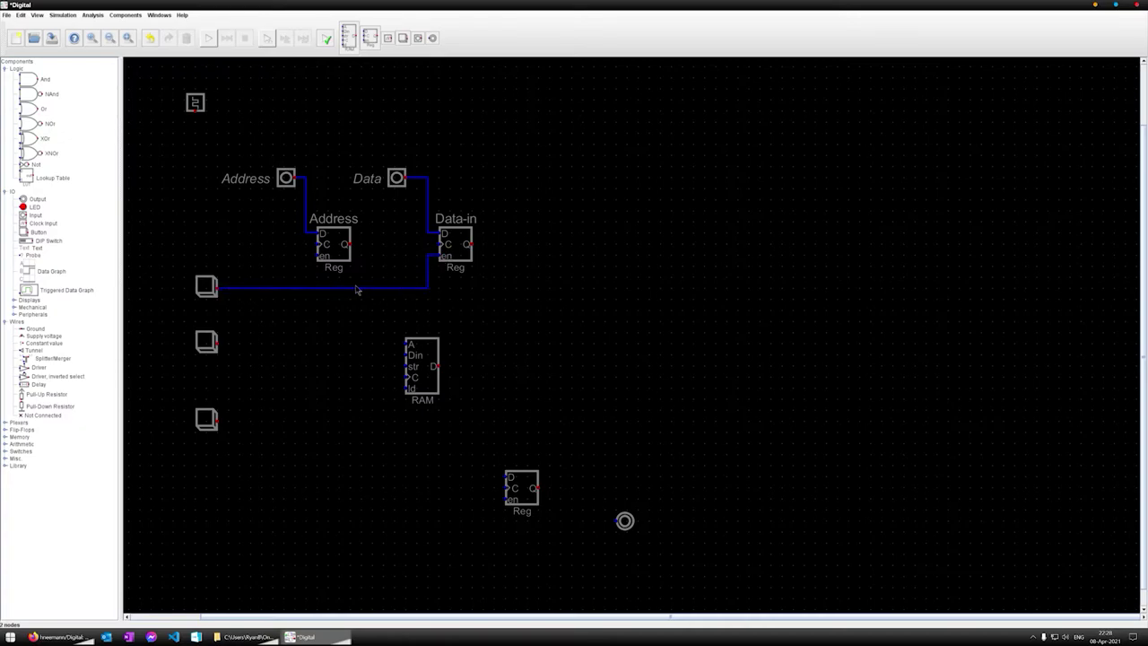
{"action": "left_click", "coordinate": [316, 256]}
{"action": "left_click", "coordinate": [307, 287]}
{"action": "left_click", "coordinate": [196, 108]}
{"action": "left_click_drag", "start_coordinate": [195, 103], "coordinate": [383, 213]}
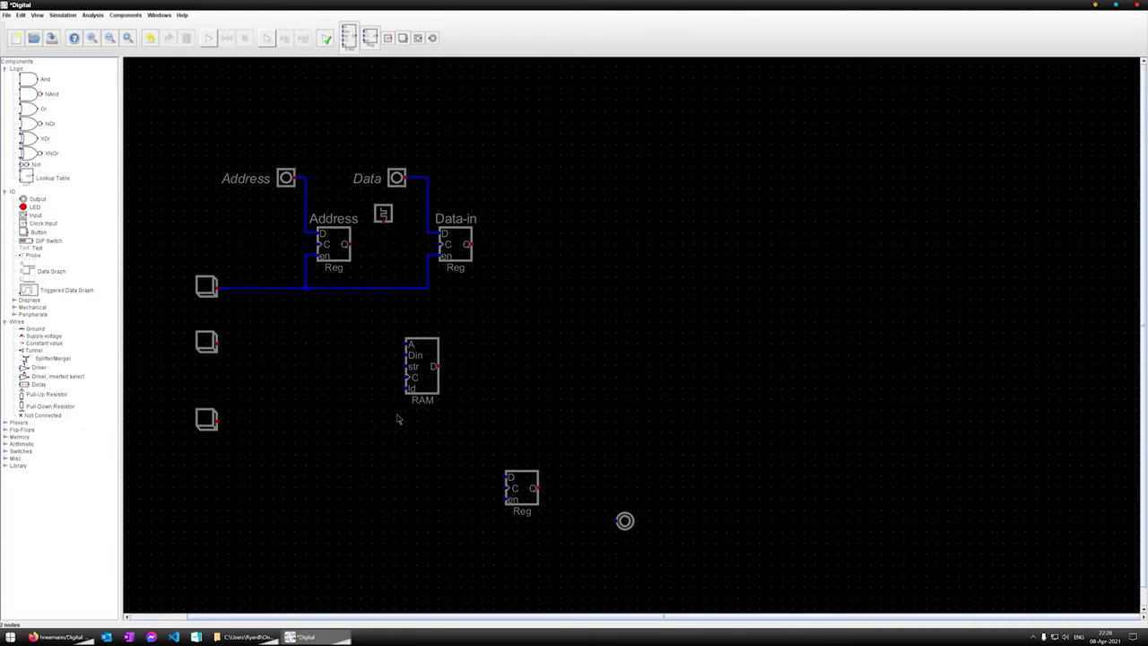
Step: Wire the middle button to the RAM's str input and move the bottom button up beneath it
{"action": "left_click", "coordinate": [217, 342]}
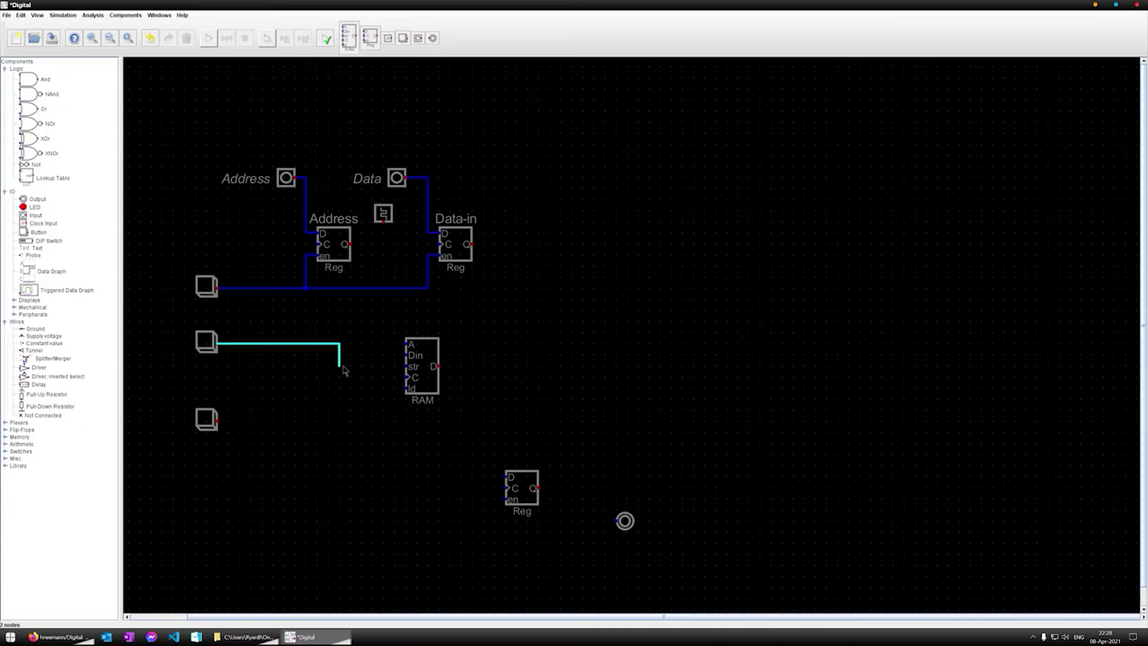
{"action": "key", "text": "Escape"}
{"action": "left_click_drag", "start_coordinate": [208, 343], "coordinate": [208, 376]}
{"action": "left_click", "coordinate": [217, 377]}
{"action": "key", "text": "Escape"}
{"action": "left_click_drag", "start_coordinate": [203, 380], "coordinate": [206, 368]}
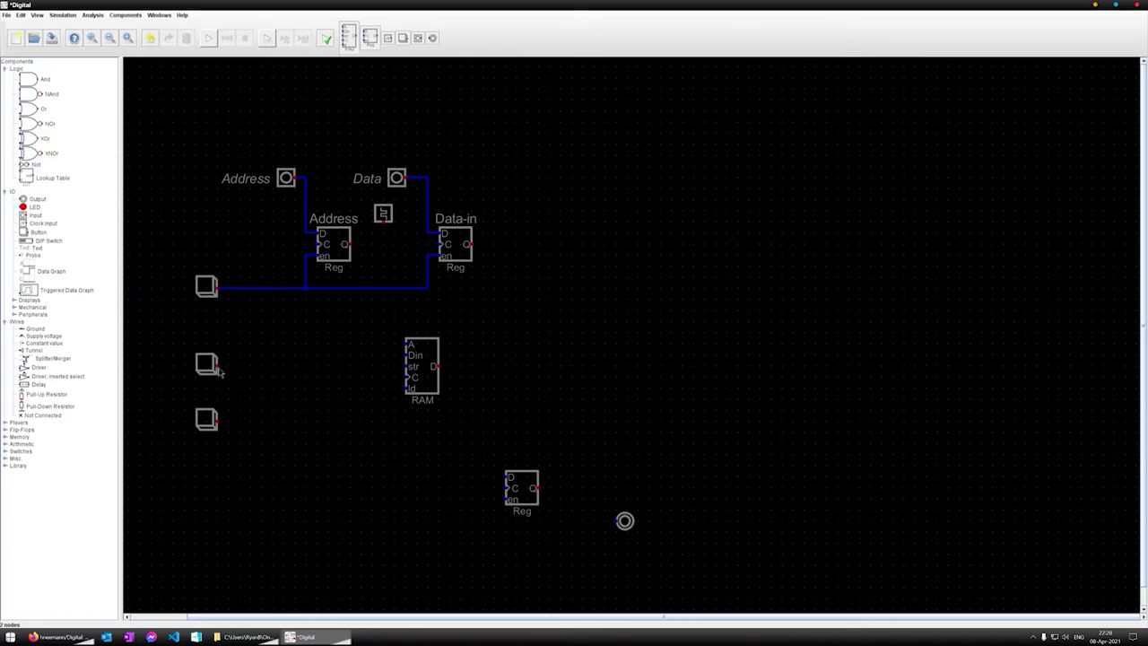
{"action": "left_click", "coordinate": [217, 365]}
{"action": "left_click", "coordinate": [405, 366]}
{"action": "left_click_drag", "start_coordinate": [216, 423], "coordinate": [218, 399]}
Step: Wire the bottom button to RAM ld and connect the clock to all four C inputs
{"action": "left_click", "coordinate": [218, 386]}
{"action": "left_click", "coordinate": [403, 388]}
{"action": "left_click", "coordinate": [406, 378]}
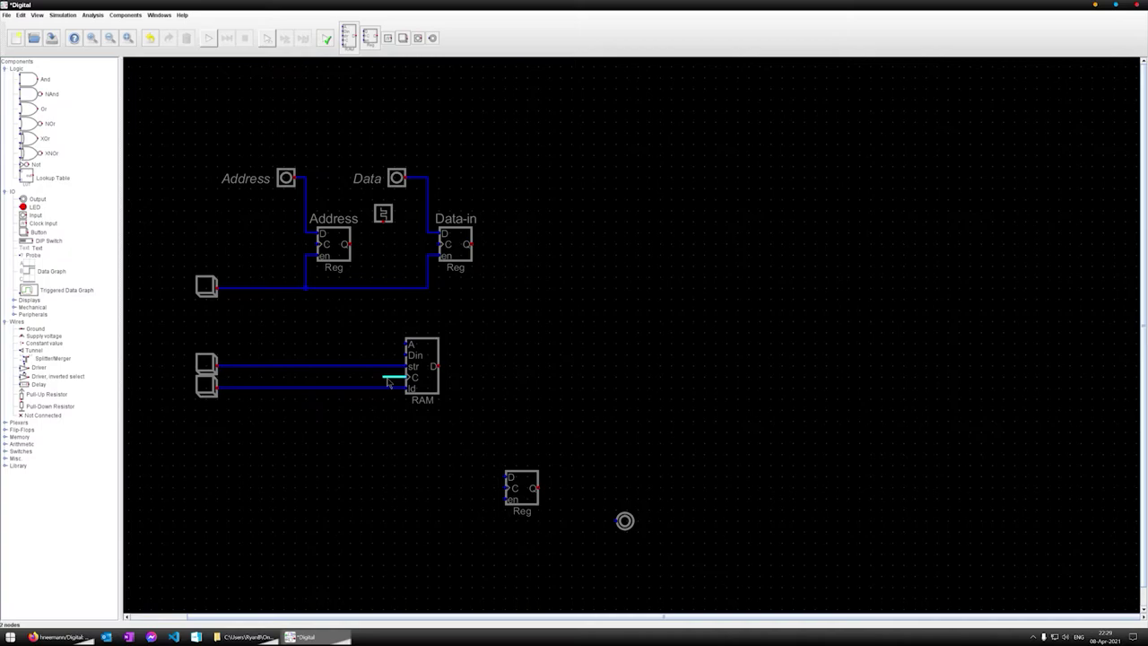
{"action": "left_click", "coordinate": [383, 222]}
{"action": "left_click", "coordinate": [389, 380]}
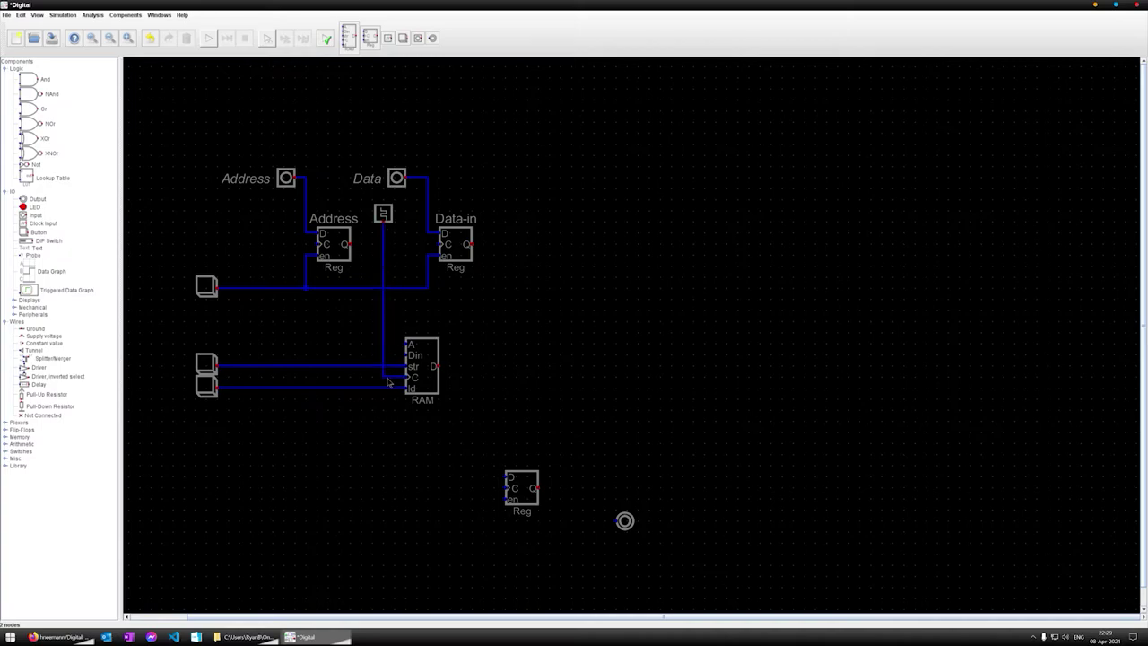
{"action": "left_click", "coordinate": [439, 245]}
{"action": "left_click", "coordinate": [384, 244]}
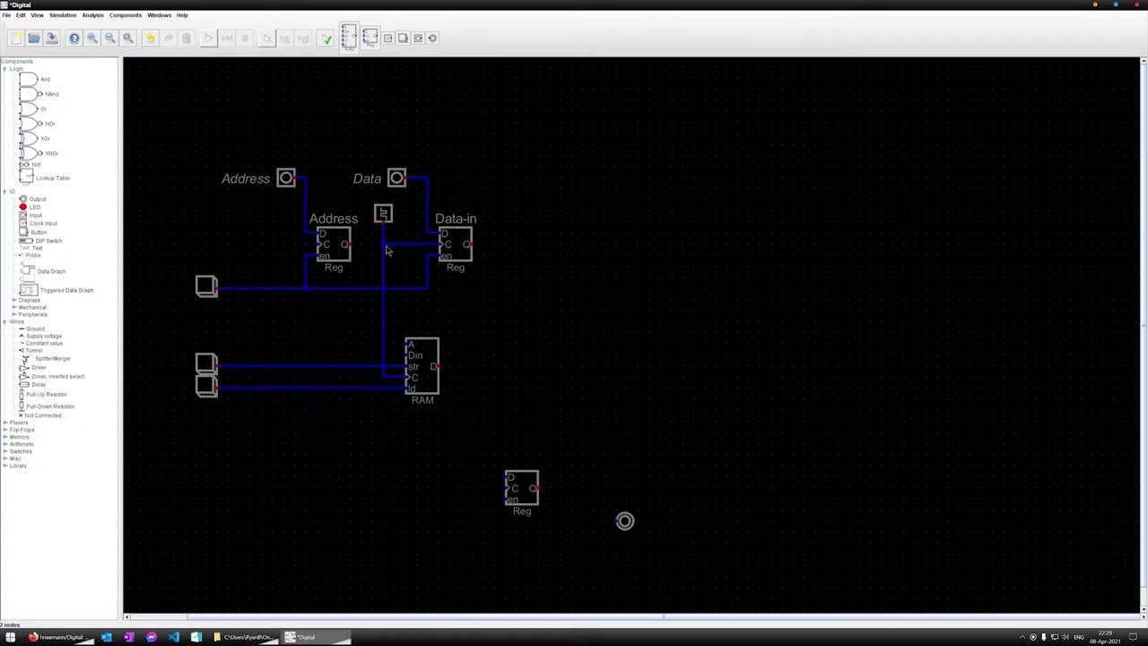
{"action": "left_click", "coordinate": [319, 244]}
{"action": "left_click", "coordinate": [383, 276]}
{"action": "left_click", "coordinate": [507, 487]}
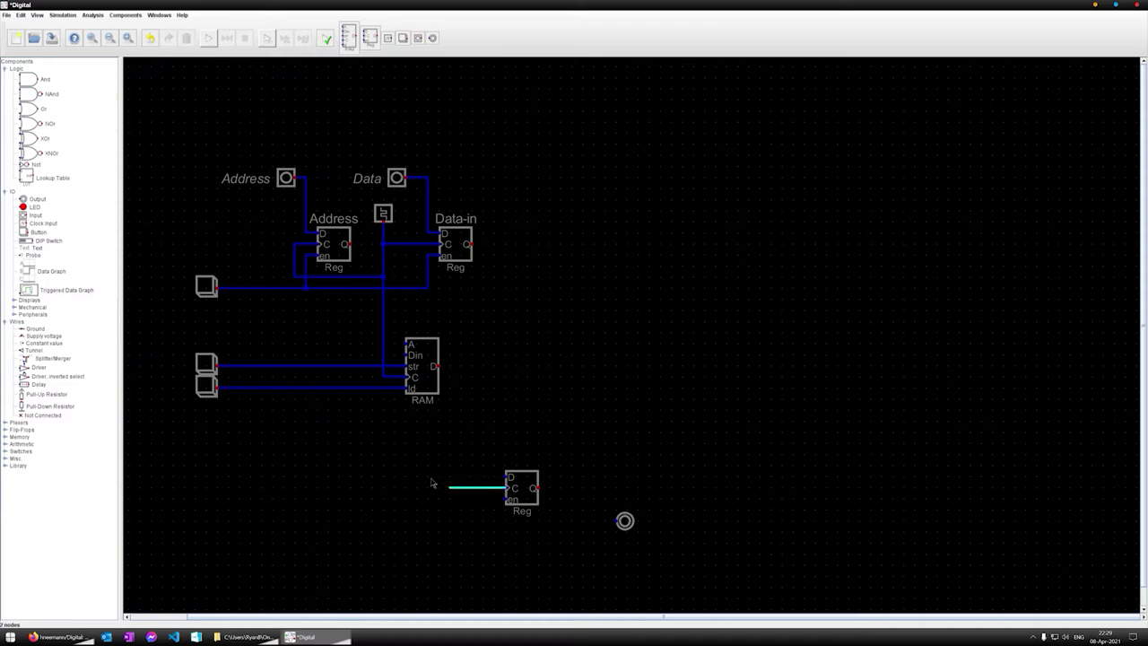
{"action": "left_click", "coordinate": [384, 381]}
Step: Connect RAM D to the bottom register, Data-in Q to RAM Din, and Address Q to RAM A
{"action": "left_click", "coordinate": [508, 475]}
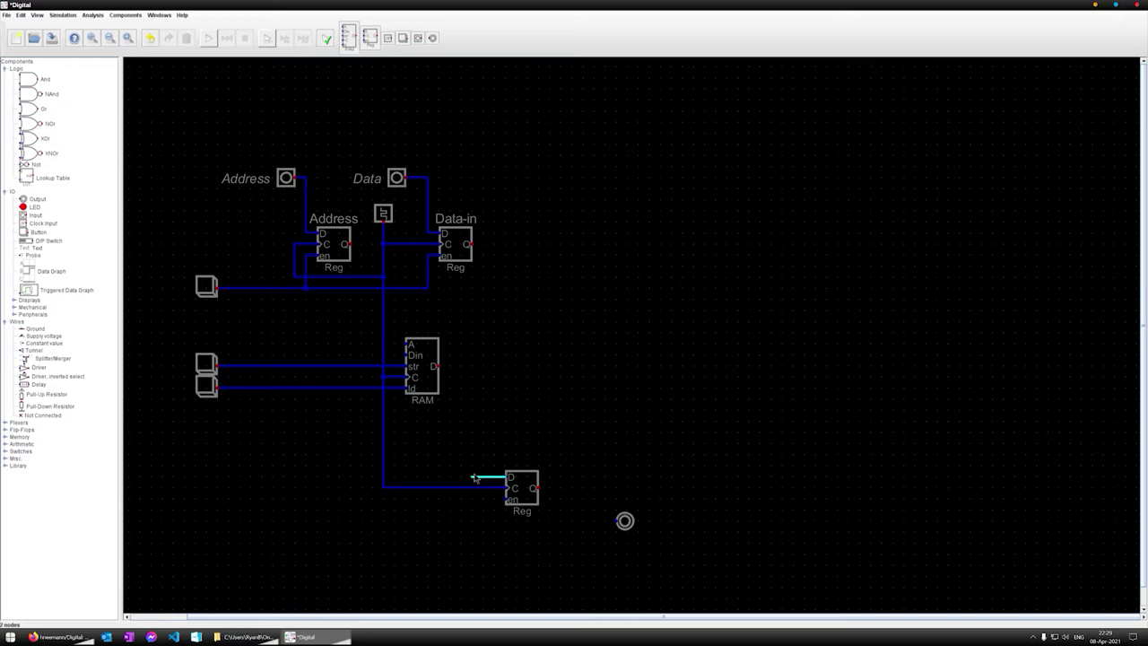
{"action": "left_click", "coordinate": [439, 366]}
{"action": "left_click", "coordinate": [405, 355]}
{"action": "left_click", "coordinate": [396, 322]}
{"action": "left_click", "coordinate": [483, 323]}
{"action": "left_click", "coordinate": [471, 244]}
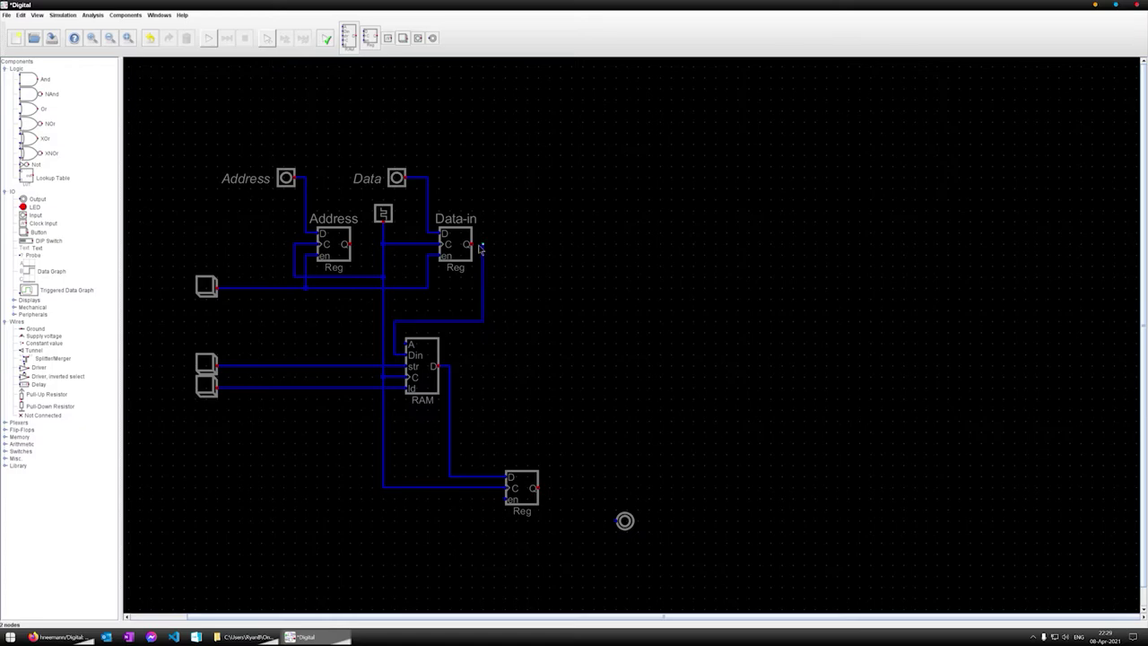
{"action": "left_click", "coordinate": [349, 247]}
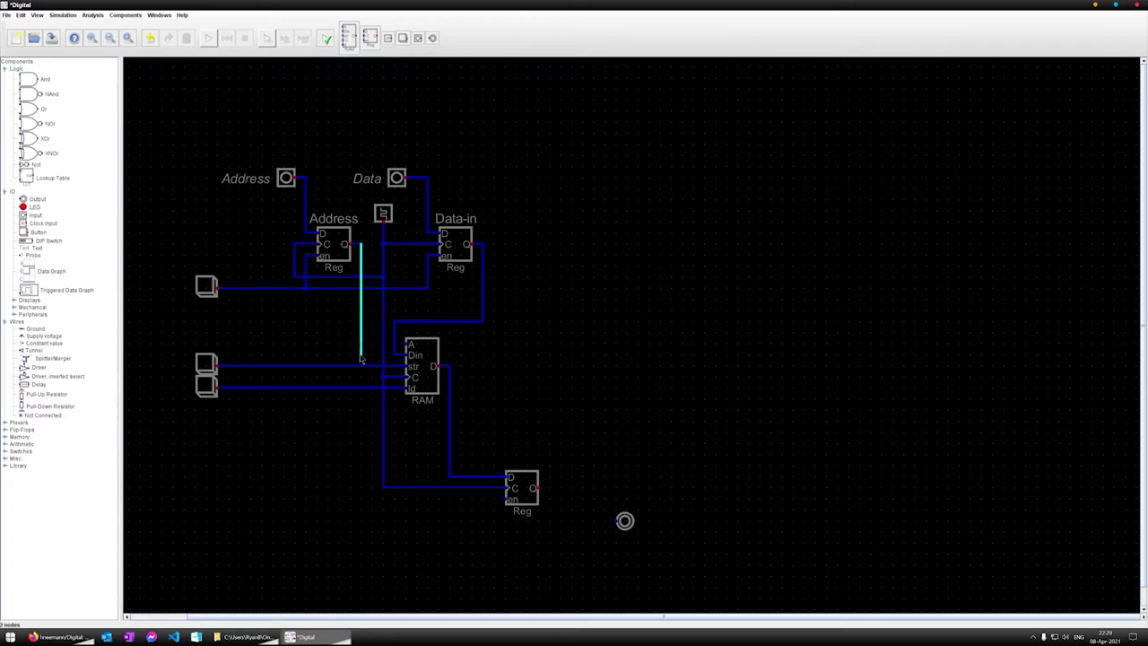
{"action": "left_click", "coordinate": [406, 344]}
{"action": "left_click_drag", "start_coordinate": [624, 521], "coordinate": [580, 488]}
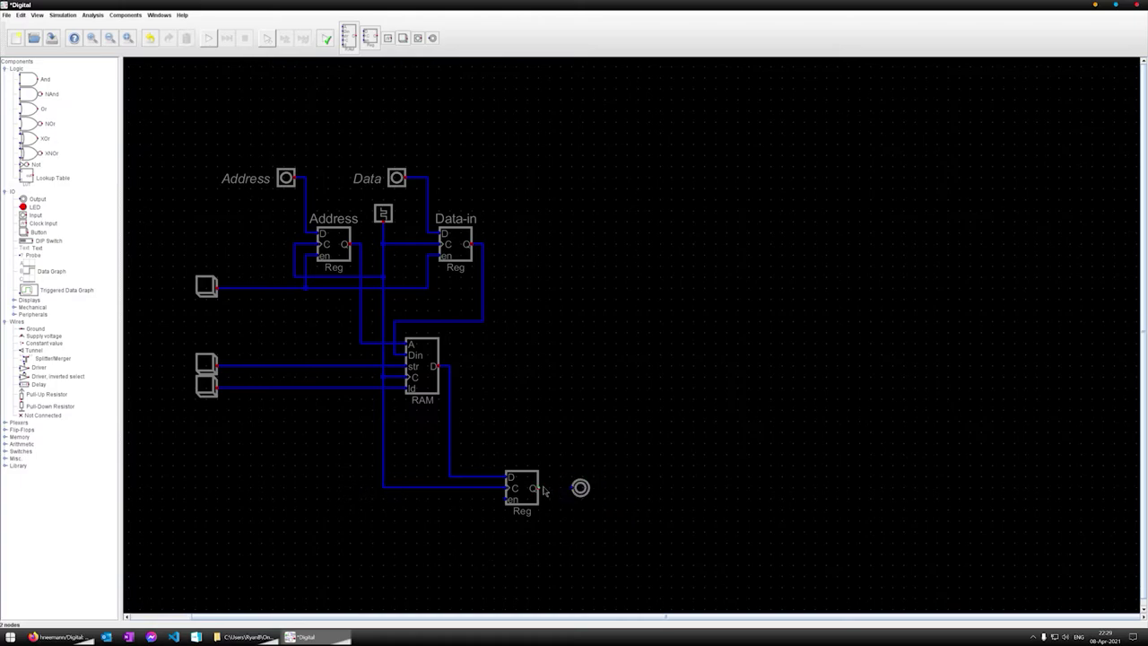
Step: Wire the bottom register to the output pin and make it an 8-bit register labelled Data-out
{"action": "left_click", "coordinate": [536, 487]}
{"action": "left_click", "coordinate": [574, 488]}
{"action": "right_click", "coordinate": [535, 488]}
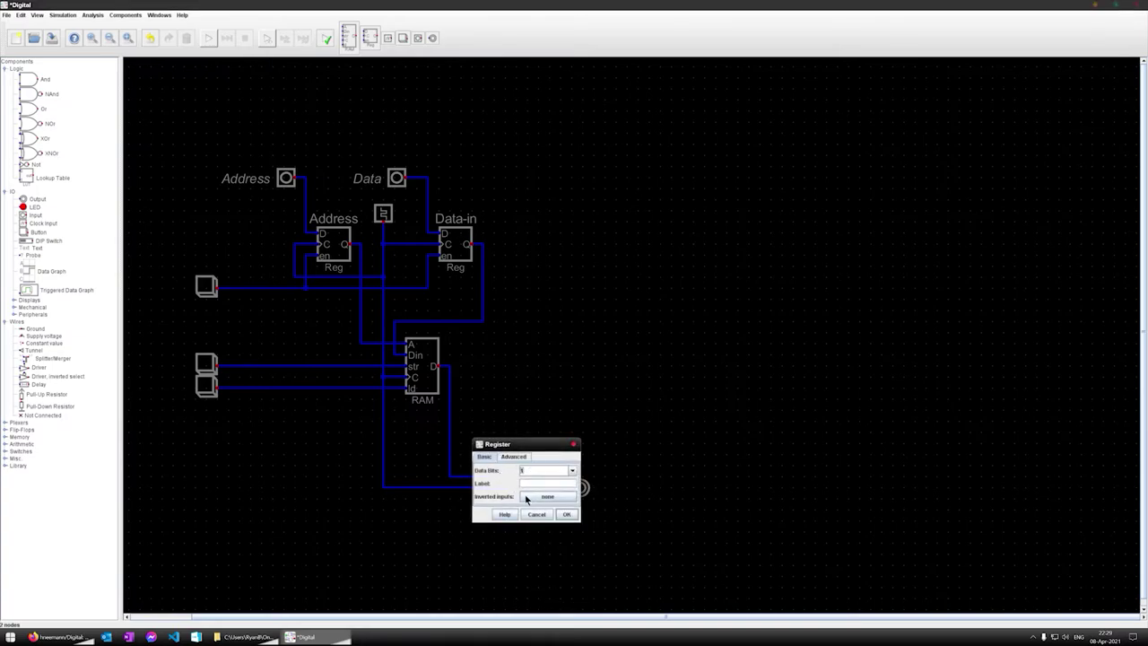
{"action": "type", "text": "8"}
{"action": "left_click", "coordinate": [513, 457]}
{"action": "left_click", "coordinate": [485, 456]}
{"action": "left_click", "coordinate": [566, 513]}
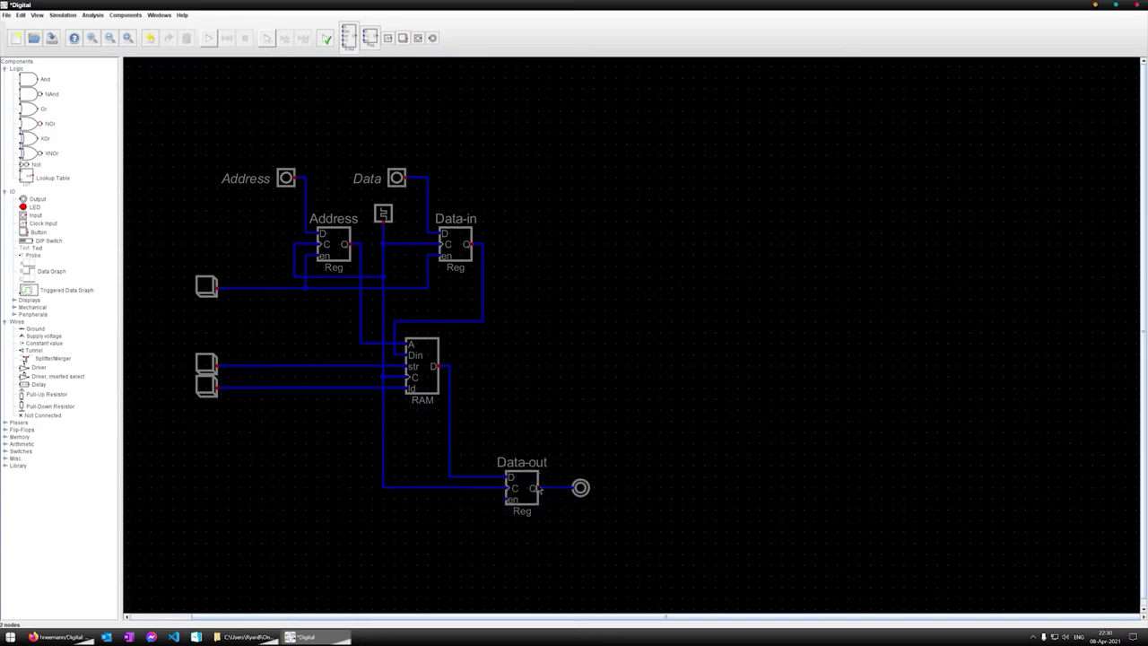
Step: Label the output pin Output and make it 8 bits wide
{"action": "right_click", "coordinate": [585, 488]}
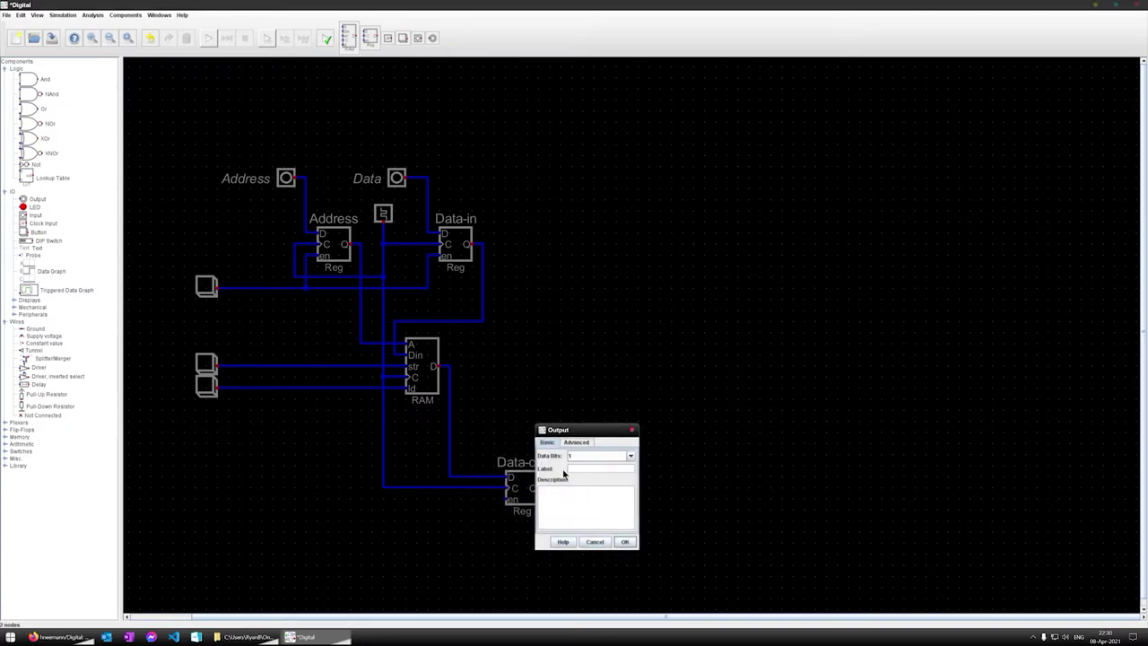
{"action": "type", "text": "Output"}
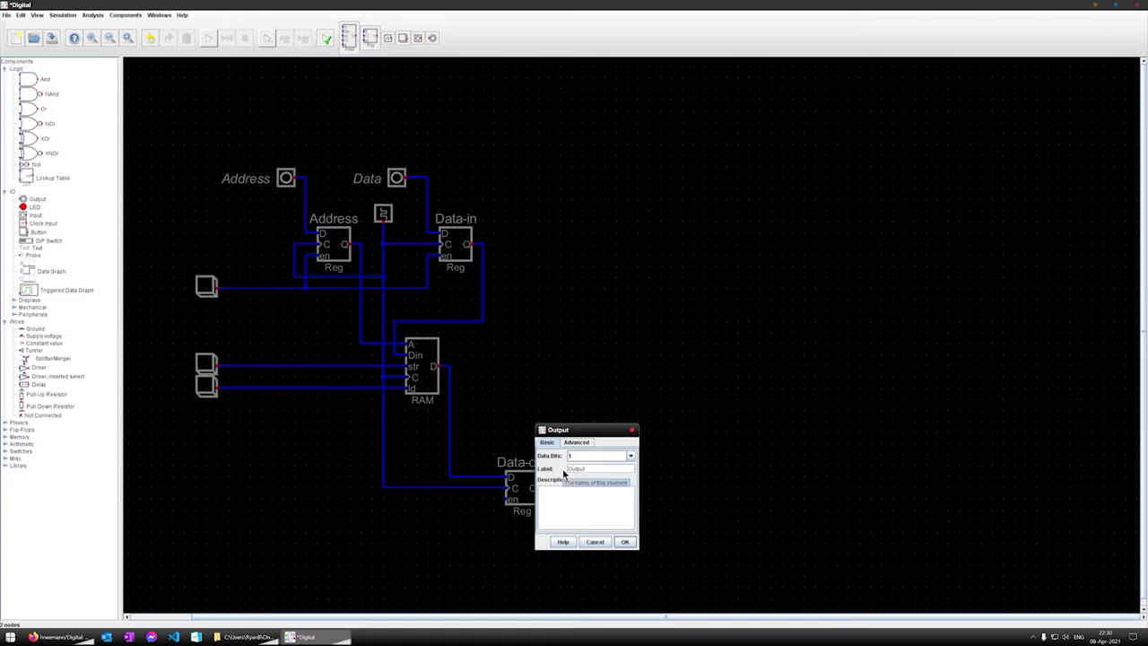
{"action": "left_click", "coordinate": [631, 456]}
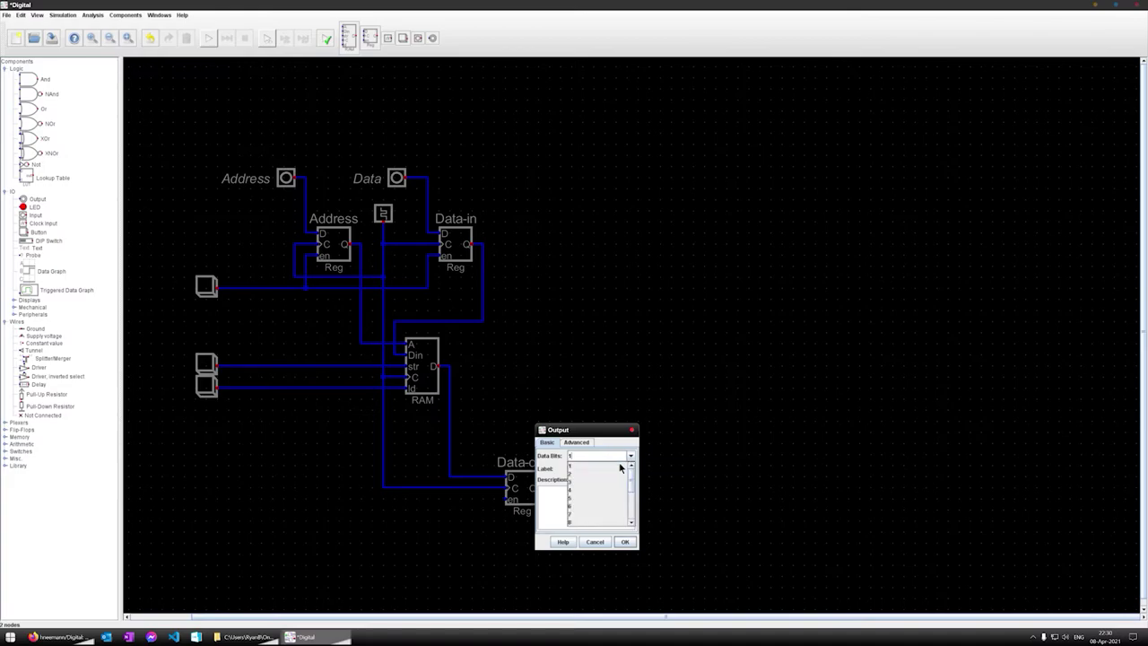
{"action": "left_click", "coordinate": [585, 525]}
{"action": "left_click", "coordinate": [625, 542]}
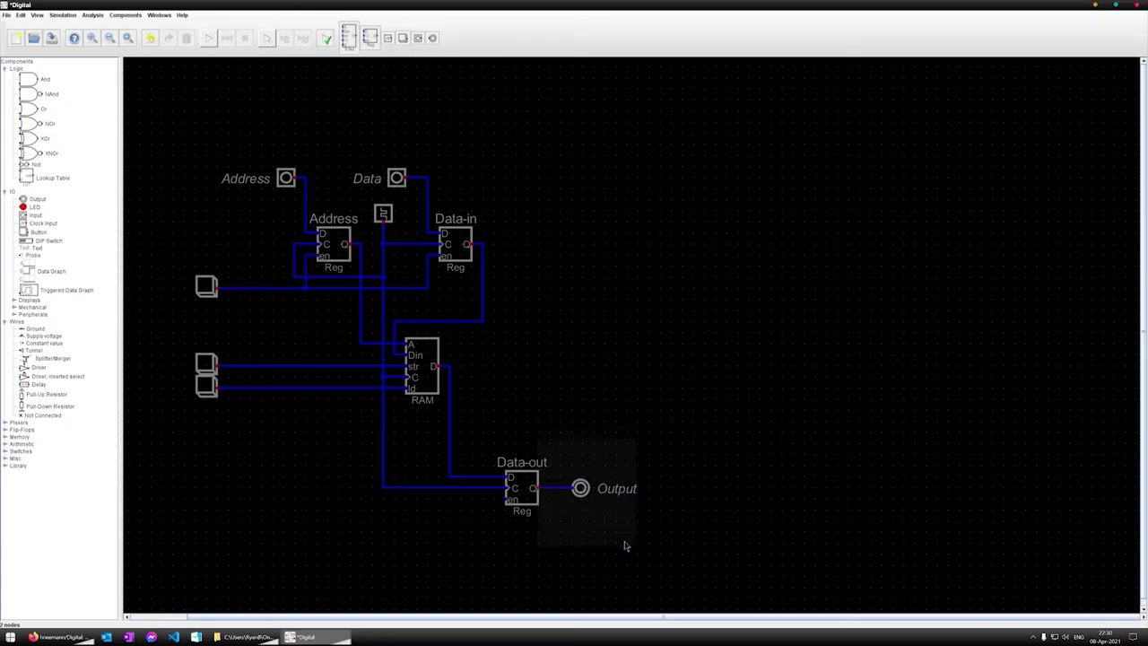
Step: Label the inputs Data Input and Address, and the top button Load Registers
{"action": "right_click", "coordinate": [397, 179]}
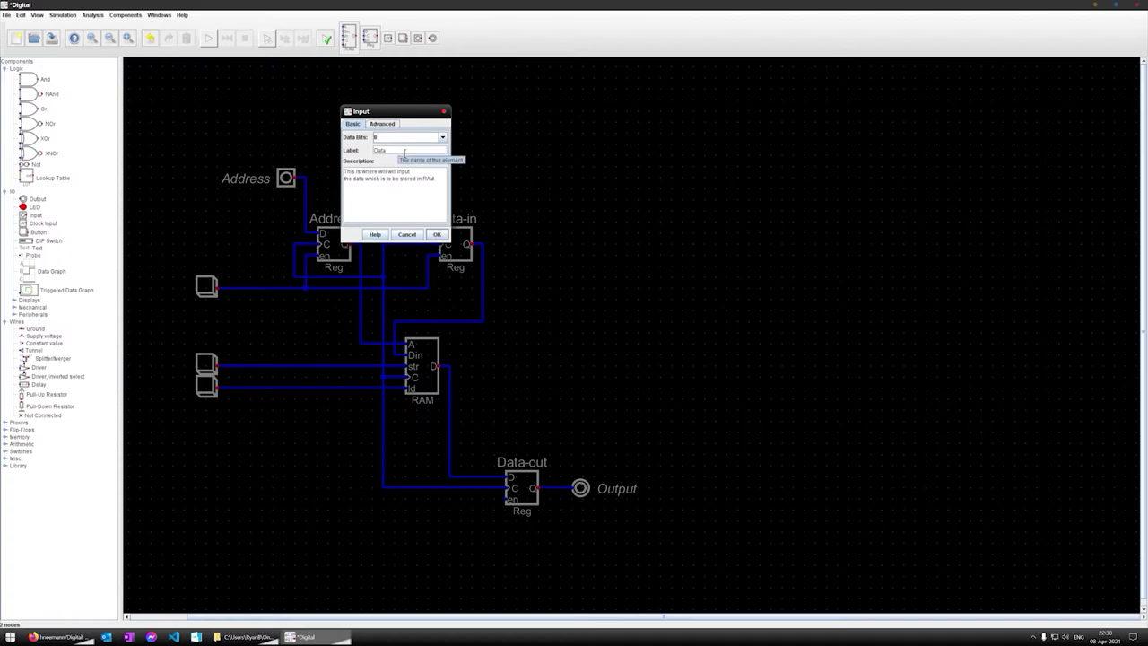
{"action": "left_click", "coordinate": [440, 234]}
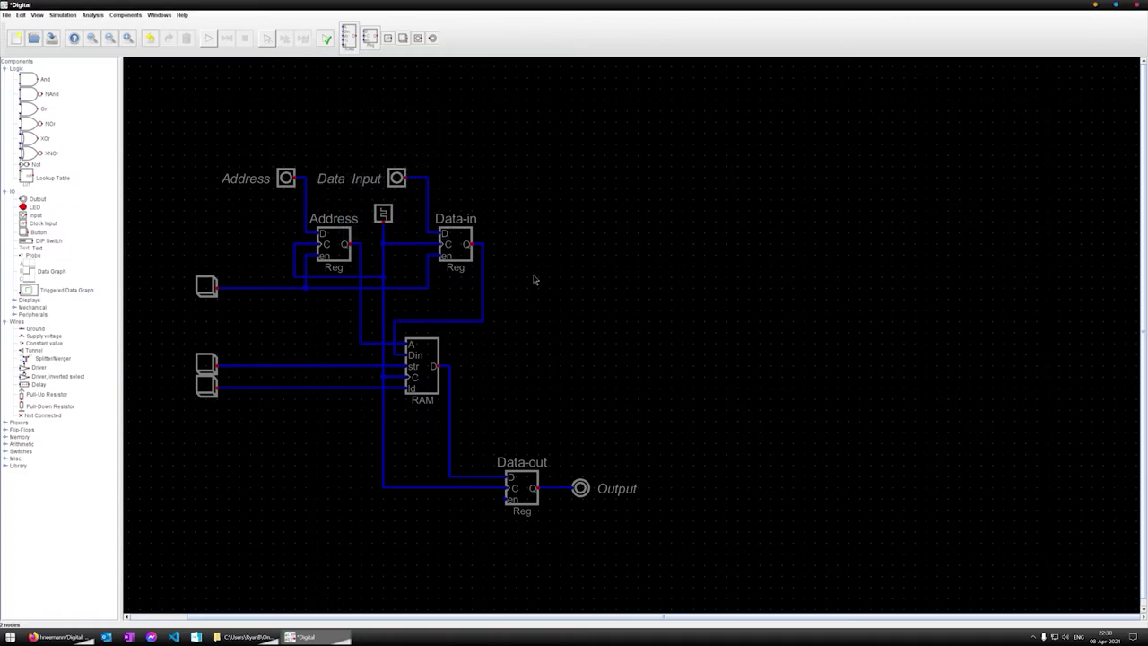
{"action": "right_click", "coordinate": [289, 183]}
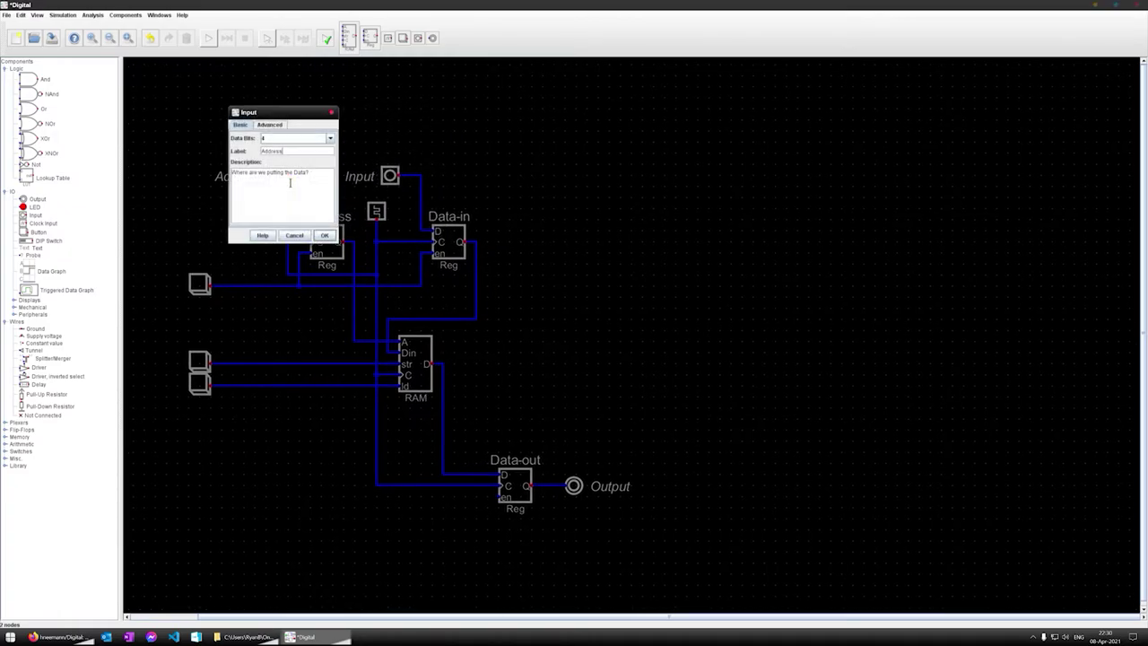
{"action": "left_click", "coordinate": [325, 234]}
{"action": "right_click", "coordinate": [203, 285]}
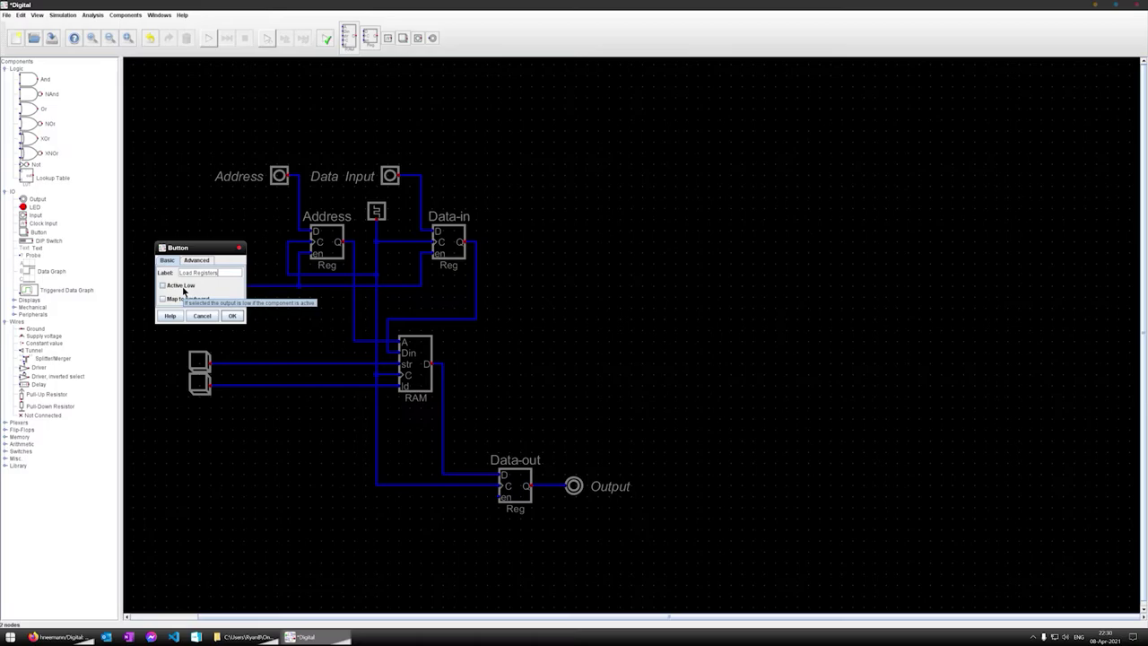
{"action": "left_click", "coordinate": [197, 261]}
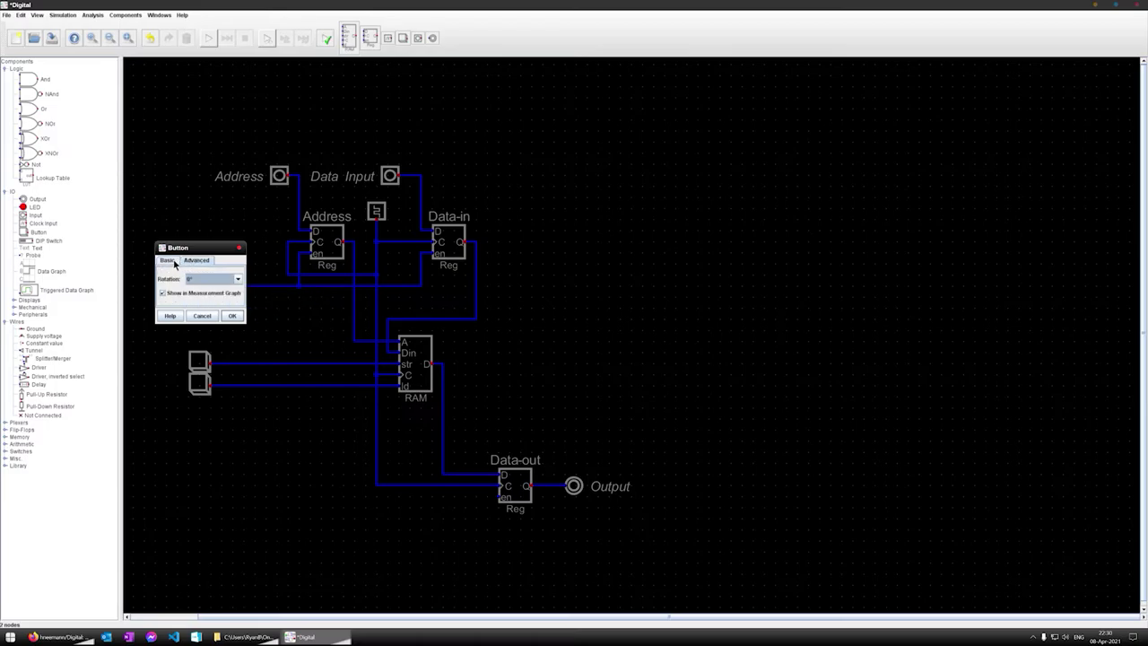
{"action": "left_click", "coordinate": [167, 260]}
{"action": "left_click", "coordinate": [232, 316]}
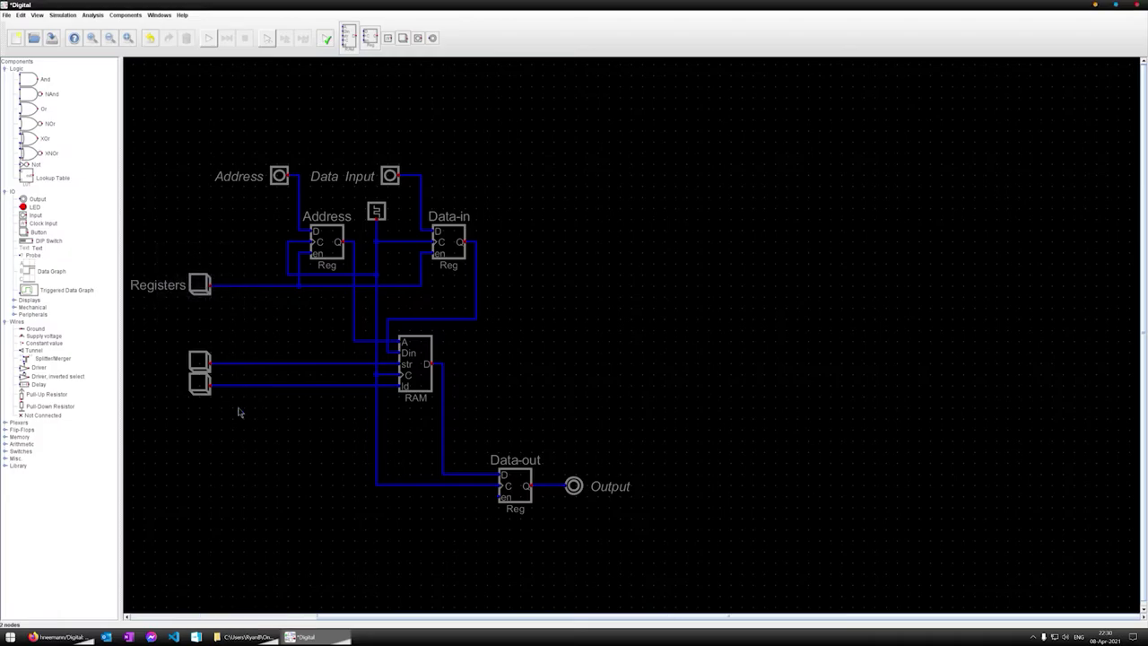
Step: Select the whole circuit and move it to the centre of the canvas
{"action": "scroll", "coordinate": [212, 345], "scroll_direction": "down", "scroll_amount": 1}
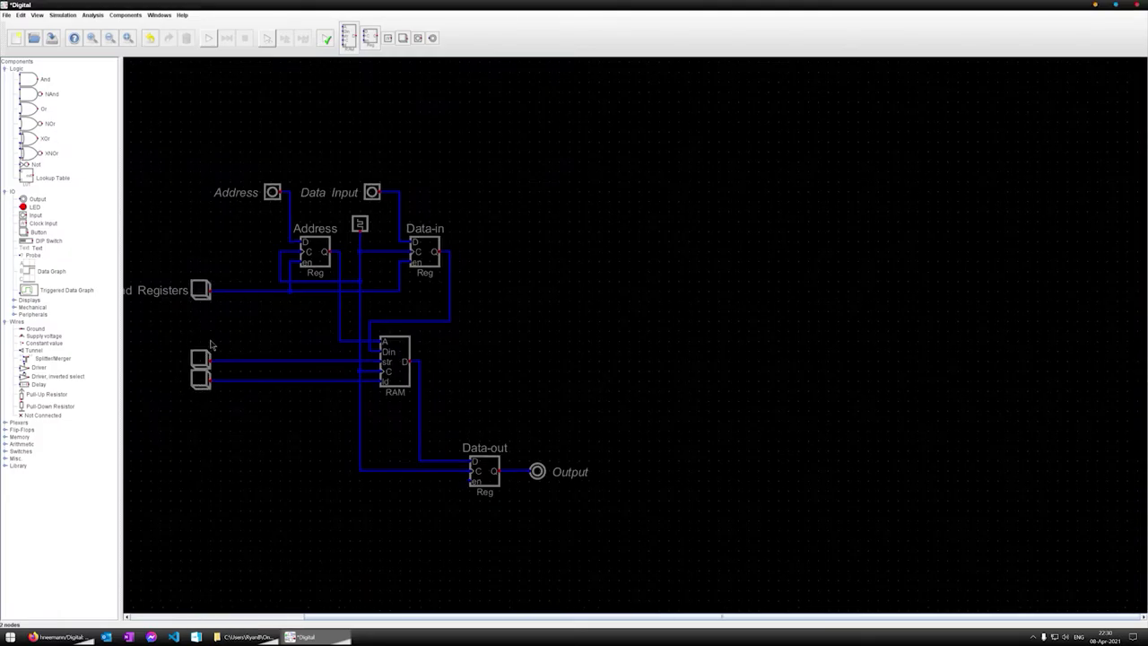
{"action": "scroll", "coordinate": [212, 345], "scroll_direction": "down", "scroll_amount": 2}
{"action": "left_click_drag", "start_coordinate": [143, 215], "coordinate": [477, 468]}
{"action": "left_click_drag", "start_coordinate": [288, 301], "coordinate": [575, 305]}
{"action": "scroll", "coordinate": [598, 312], "scroll_direction": "up", "scroll_amount": 1}
{"action": "scroll", "coordinate": [598, 312], "scroll_direction": "up", "scroll_amount": 1}
{"action": "scroll", "coordinate": [607, 313], "scroll_direction": "up", "scroll_amount": 1}
{"action": "scroll", "coordinate": [613, 335], "scroll_direction": "down", "scroll_amount": 1}
{"action": "left_click_drag", "start_coordinate": [304, 158], "coordinate": [819, 566]}
{"action": "left_click_drag", "start_coordinate": [723, 509], "coordinate": [702, 469]}
{"action": "left_click", "coordinate": [716, 452]}
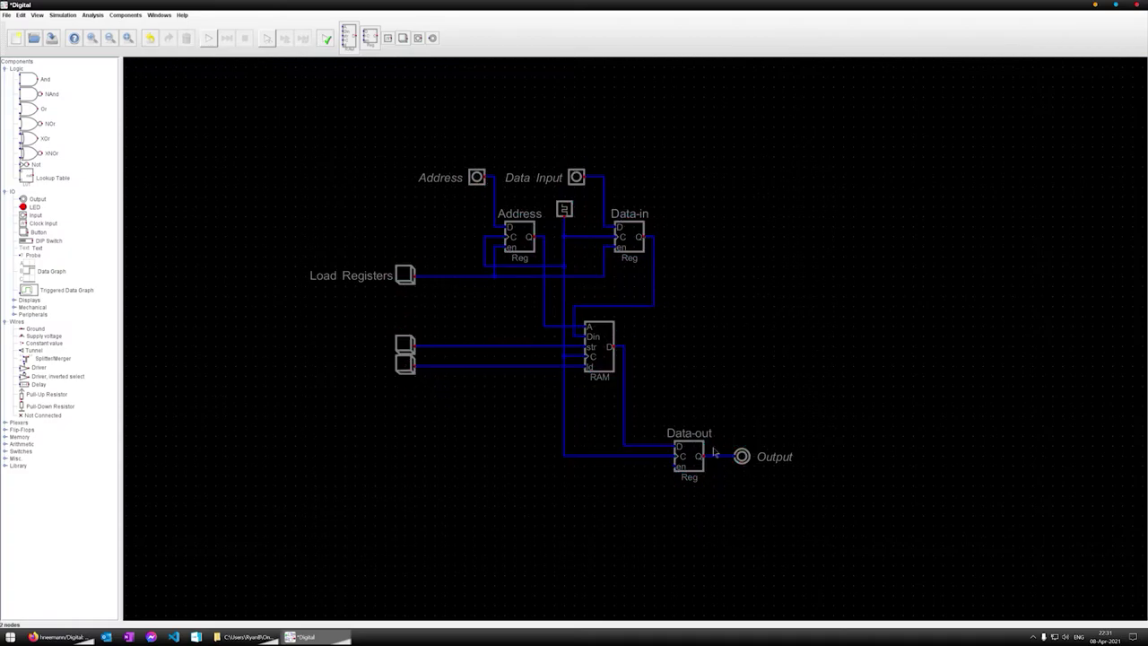
Step: Label the lower two buttons Store-in-RAM and Load-from-RAM, then join Data-out's en pin to Load-from-RAM
{"action": "right_click", "coordinate": [412, 346]}
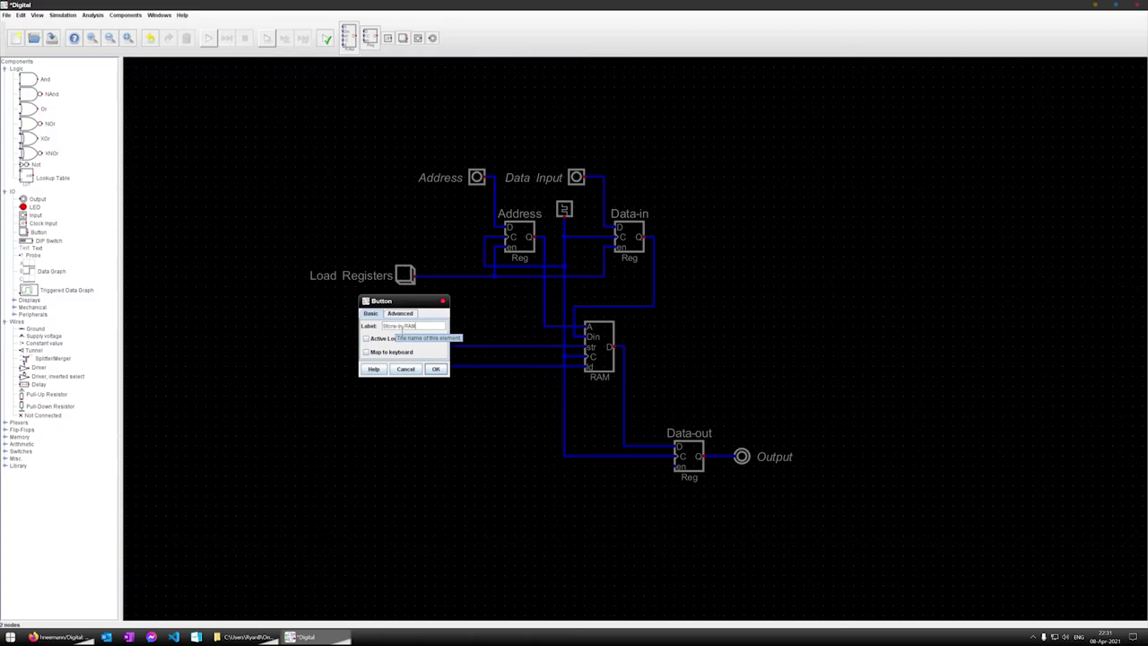
{"action": "left_click", "coordinate": [436, 368]}
{"action": "right_click", "coordinate": [406, 363]}
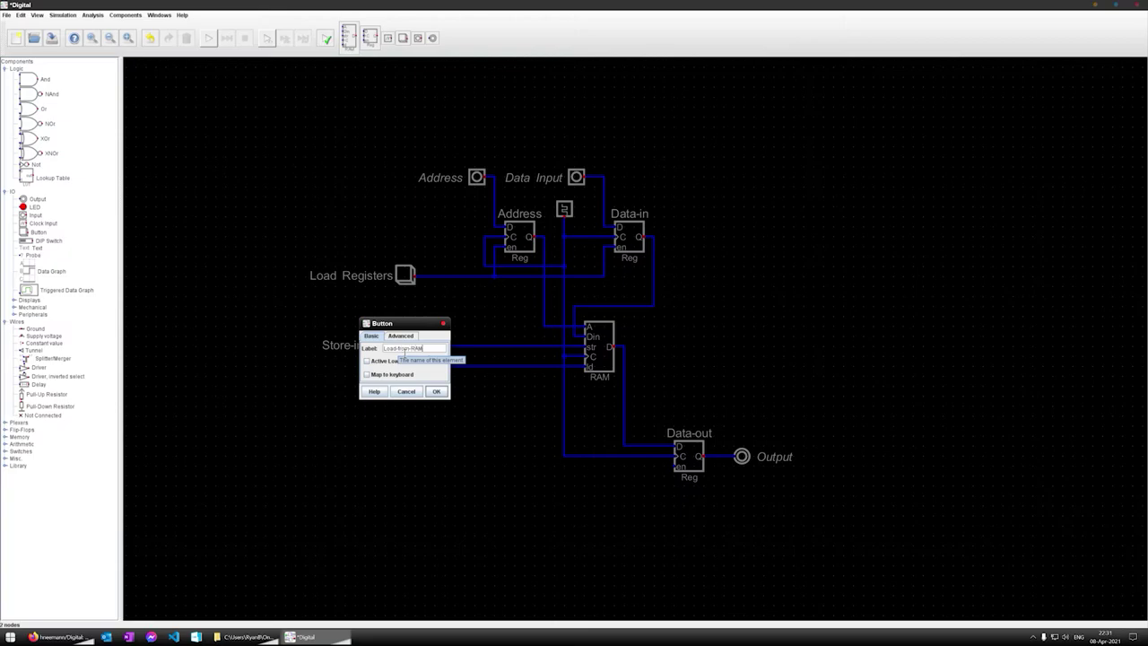
{"action": "left_click", "coordinate": [438, 391]}
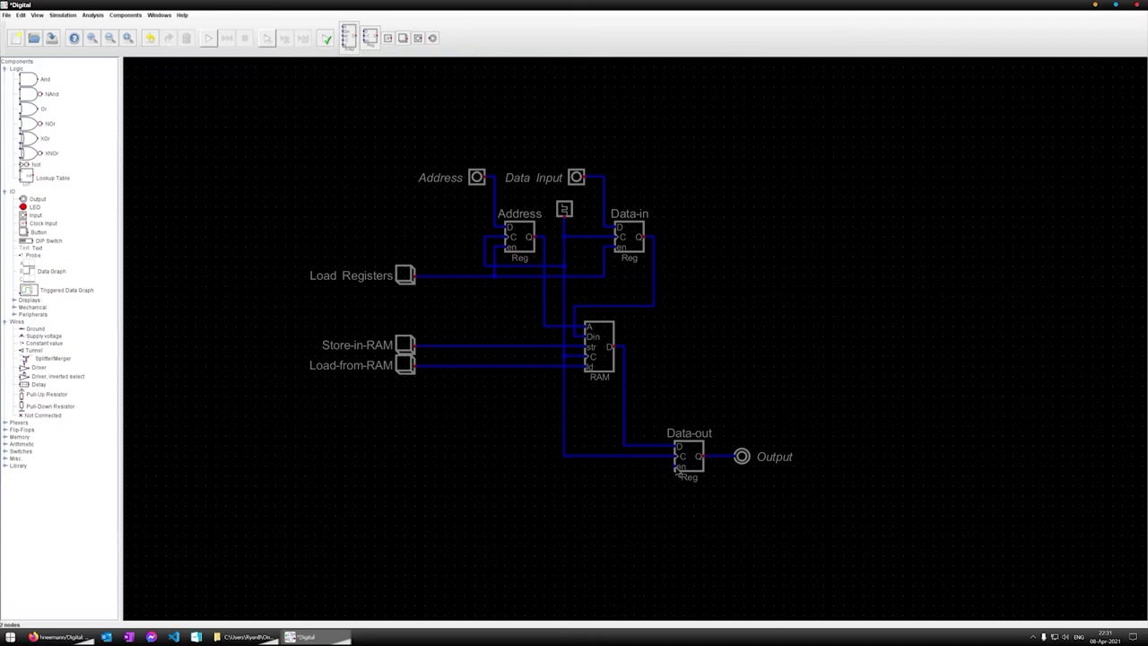
{"action": "left_click", "coordinate": [675, 466]}
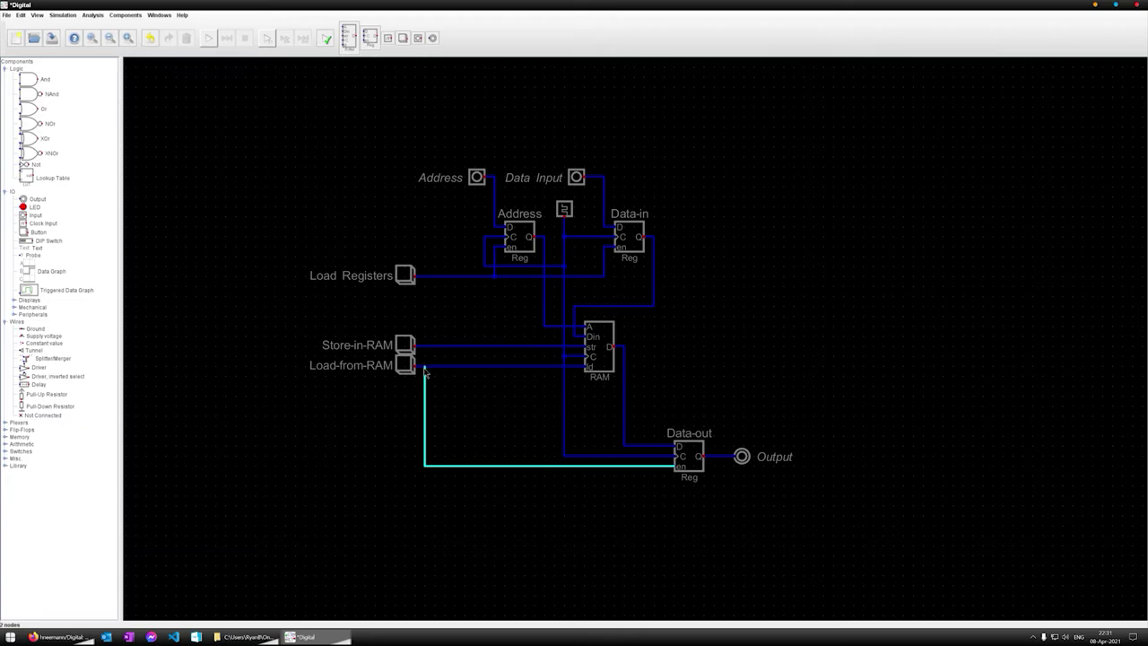
{"action": "left_click", "coordinate": [425, 371]}
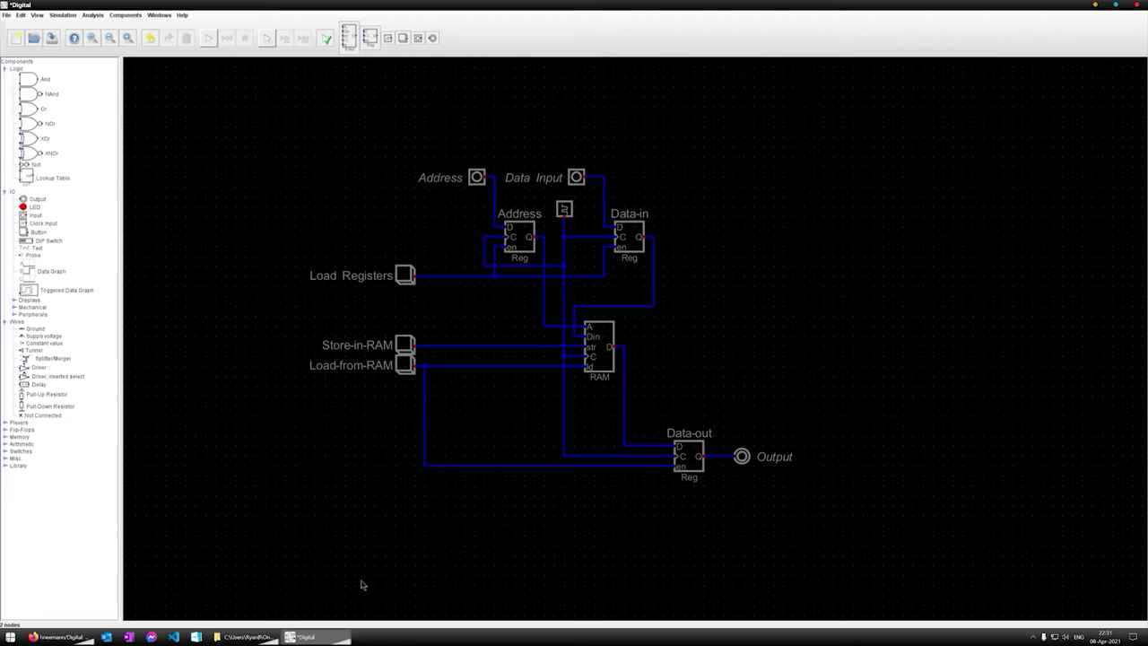
Step: Set the RAM to 8 data bits and 4 address bits
{"action": "right_click", "coordinate": [568, 214]}
{"action": "left_click", "coordinate": [606, 243]}
{"action": "right_click", "coordinate": [606, 345]}
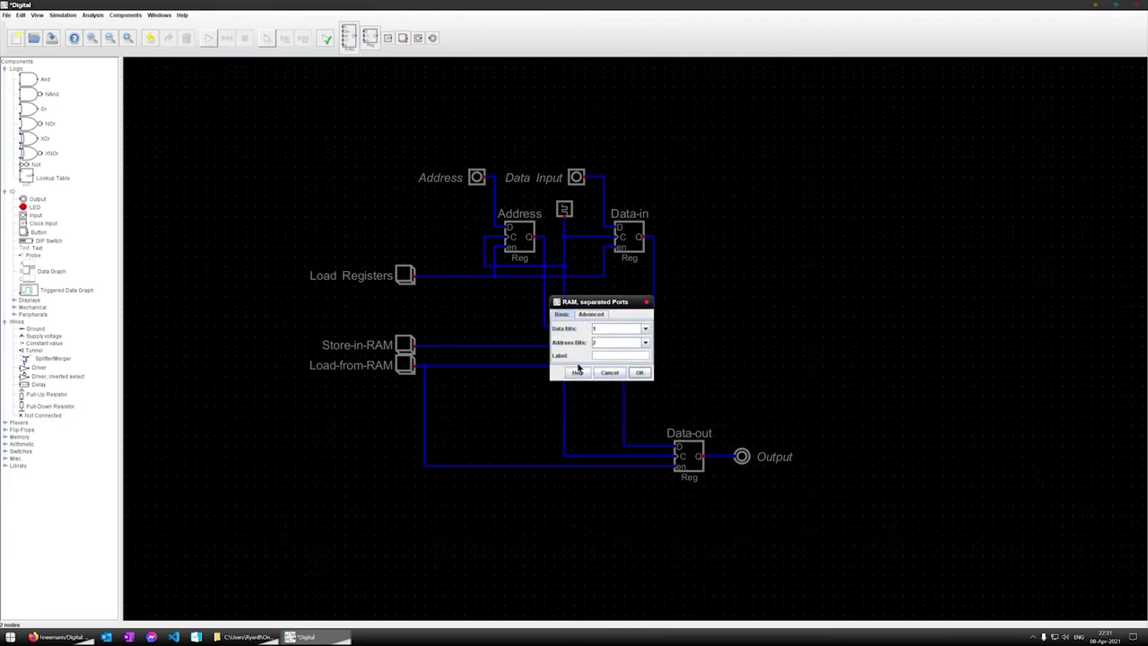
{"action": "left_click", "coordinate": [644, 329]}
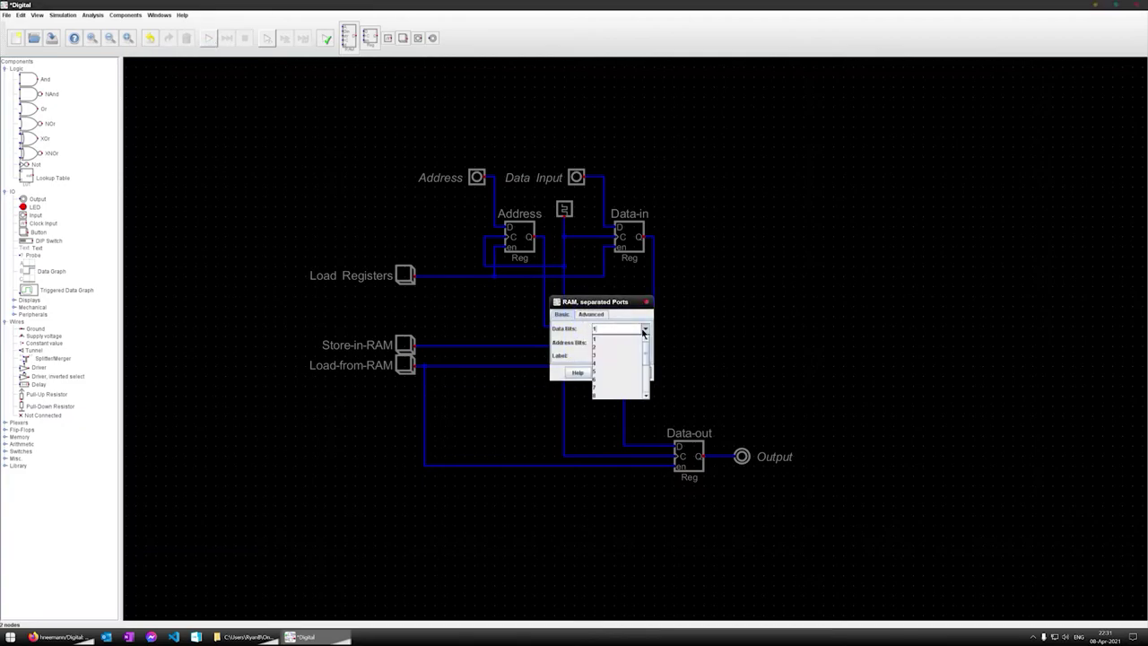
{"action": "left_click", "coordinate": [596, 393]}
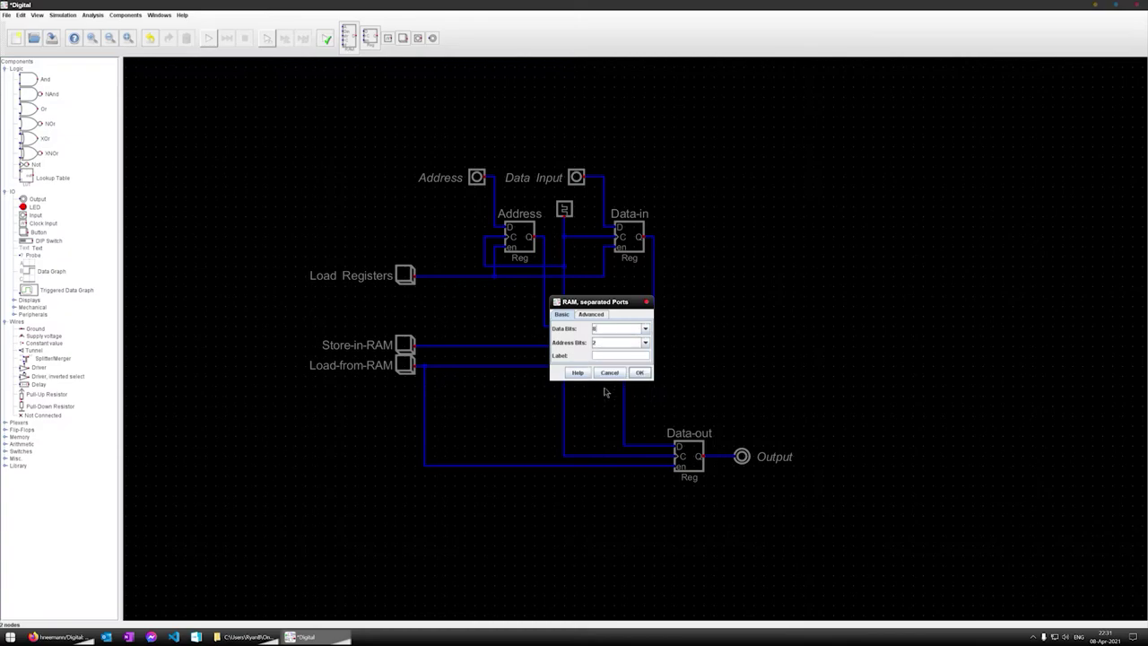
{"action": "left_click", "coordinate": [645, 345]}
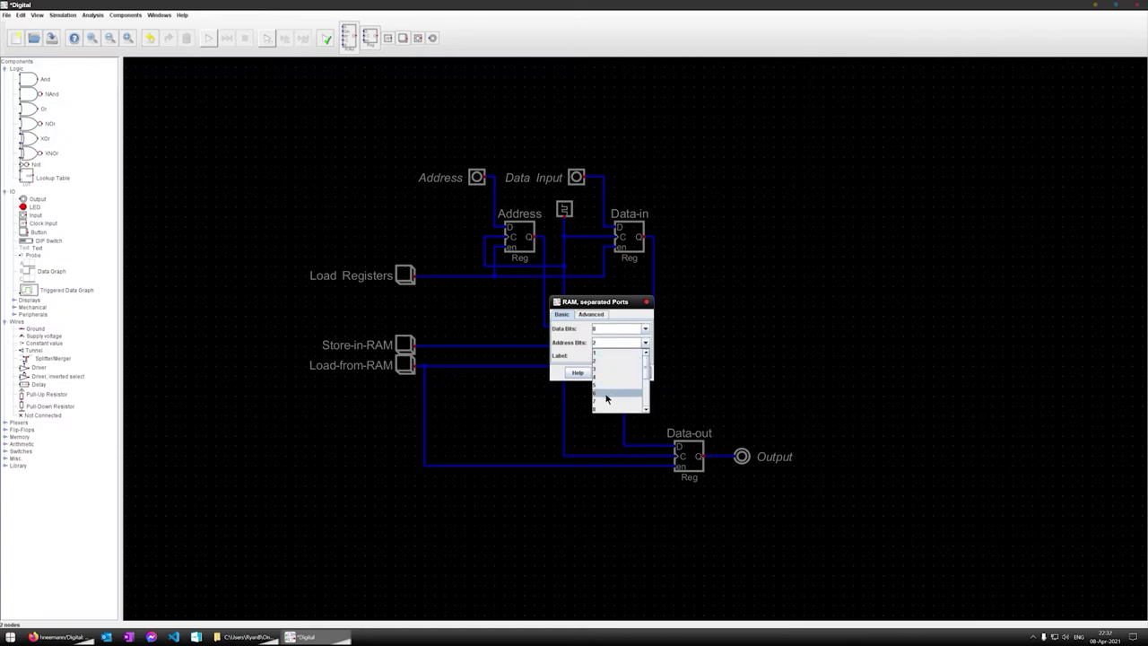
{"action": "left_click", "coordinate": [601, 383]}
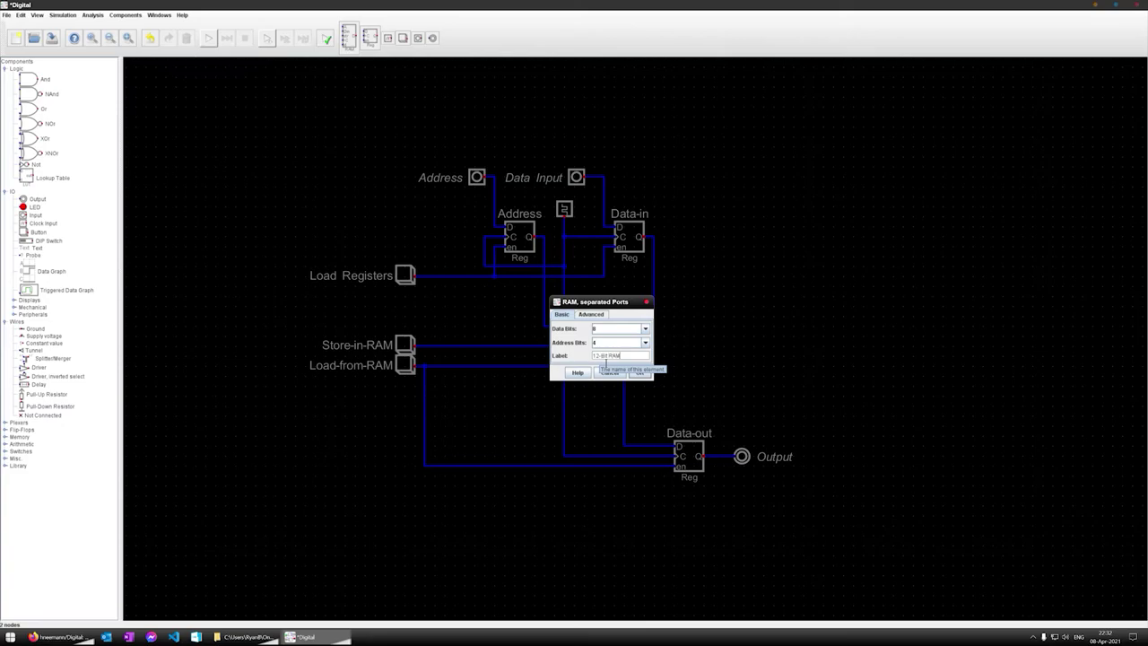
Step: Switch the RAM's number format to Decimal and apply the settings
{"action": "left_click", "coordinate": [587, 314]}
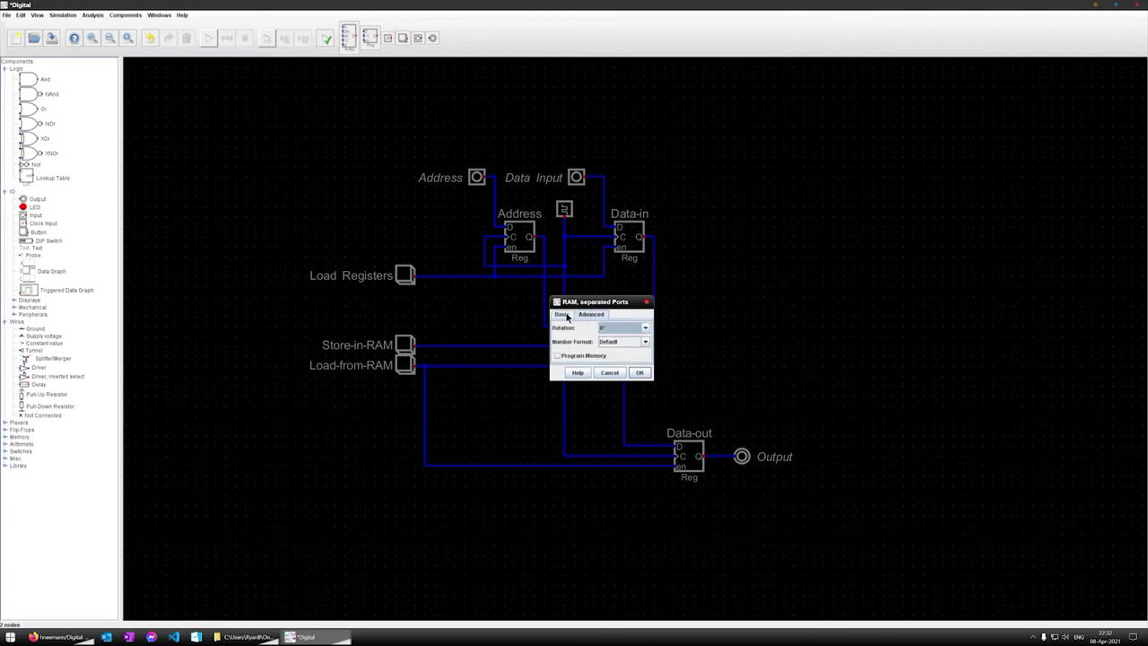
{"action": "left_click", "coordinate": [611, 345]}
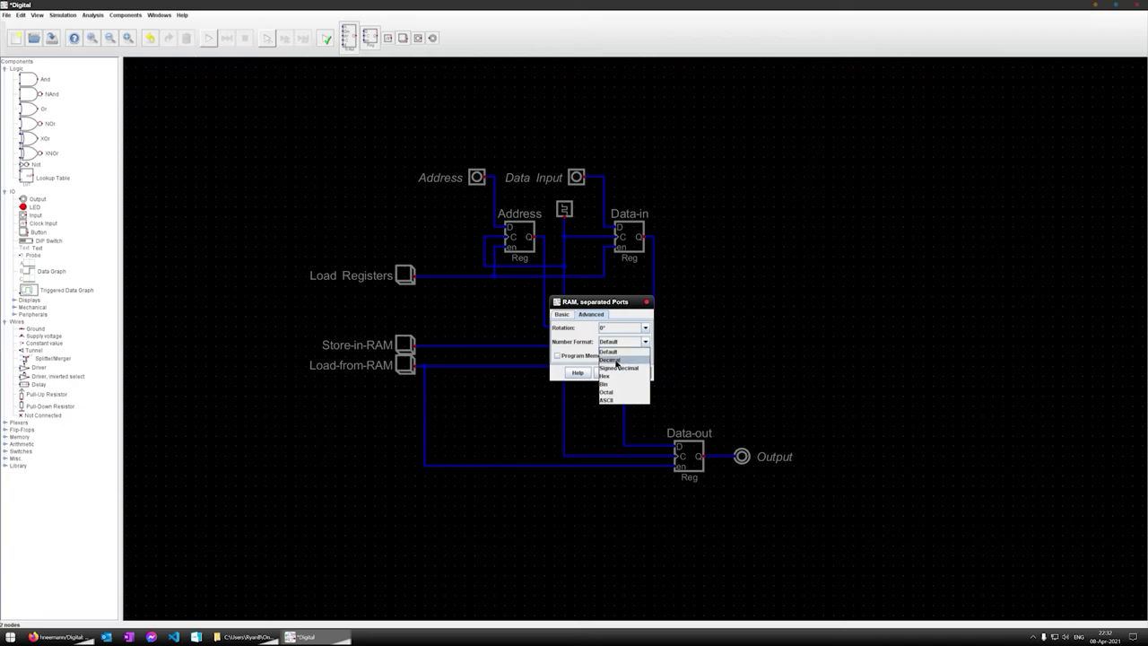
{"action": "left_click", "coordinate": [616, 360]}
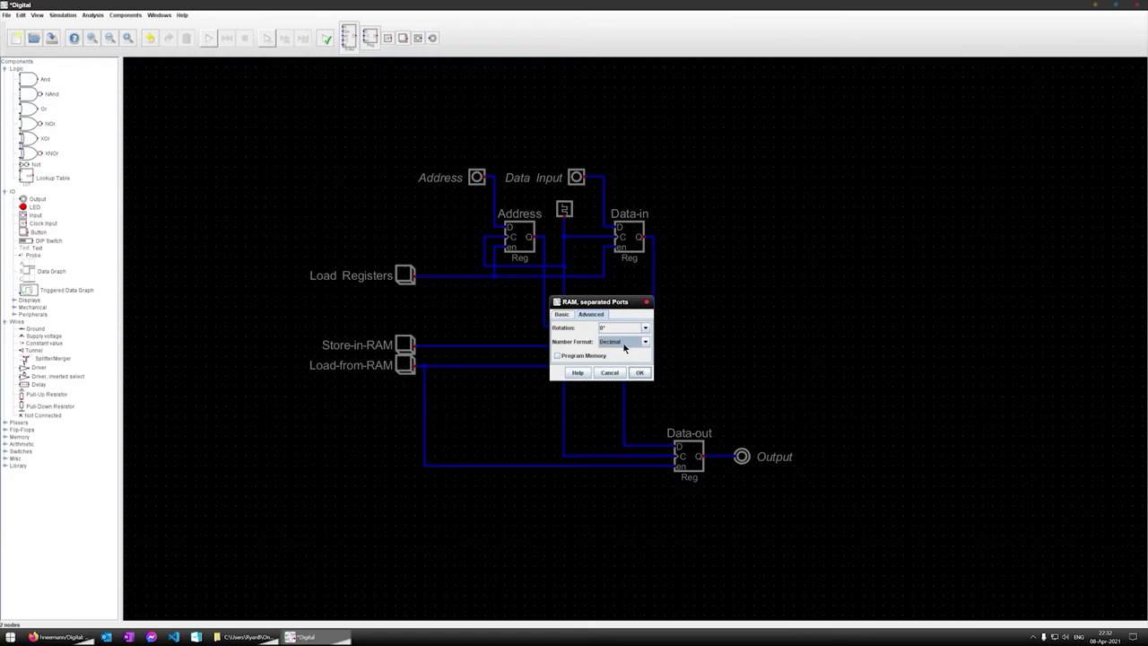
{"action": "left_click", "coordinate": [561, 315]}
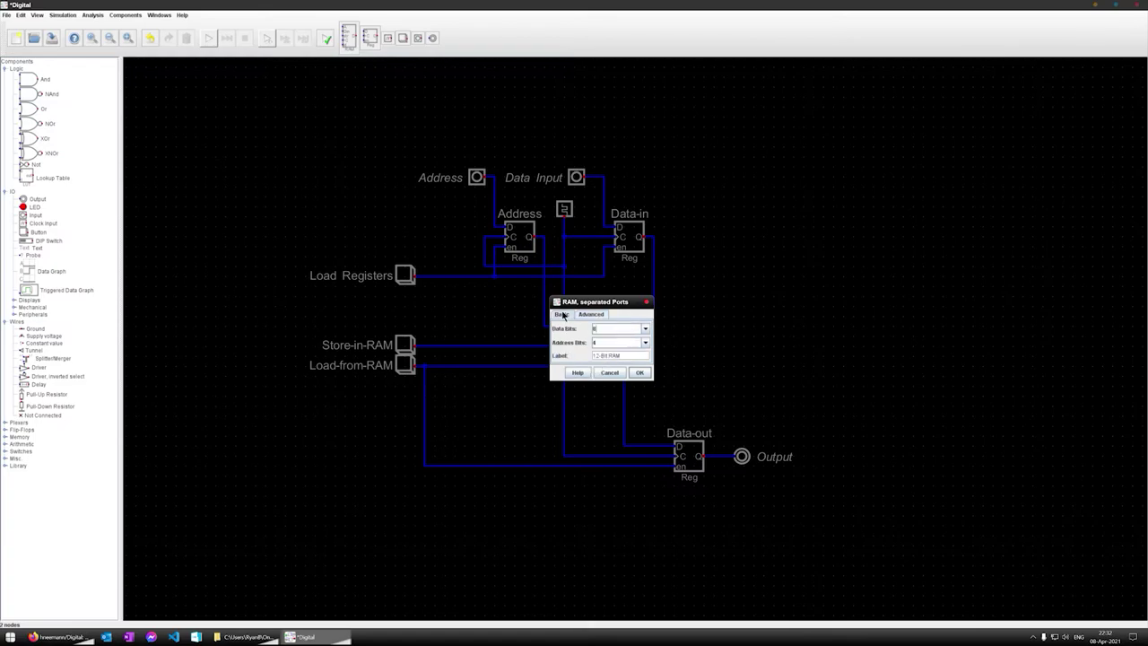
{"action": "left_click", "coordinate": [639, 372]}
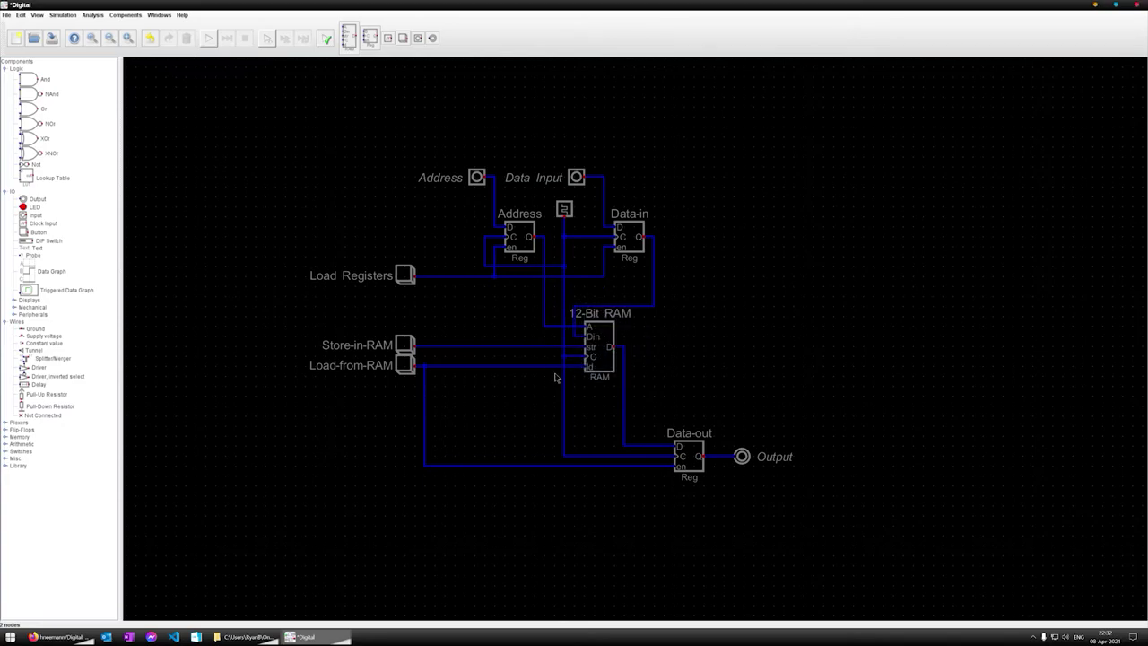
{"action": "right_click", "coordinate": [592, 341]}
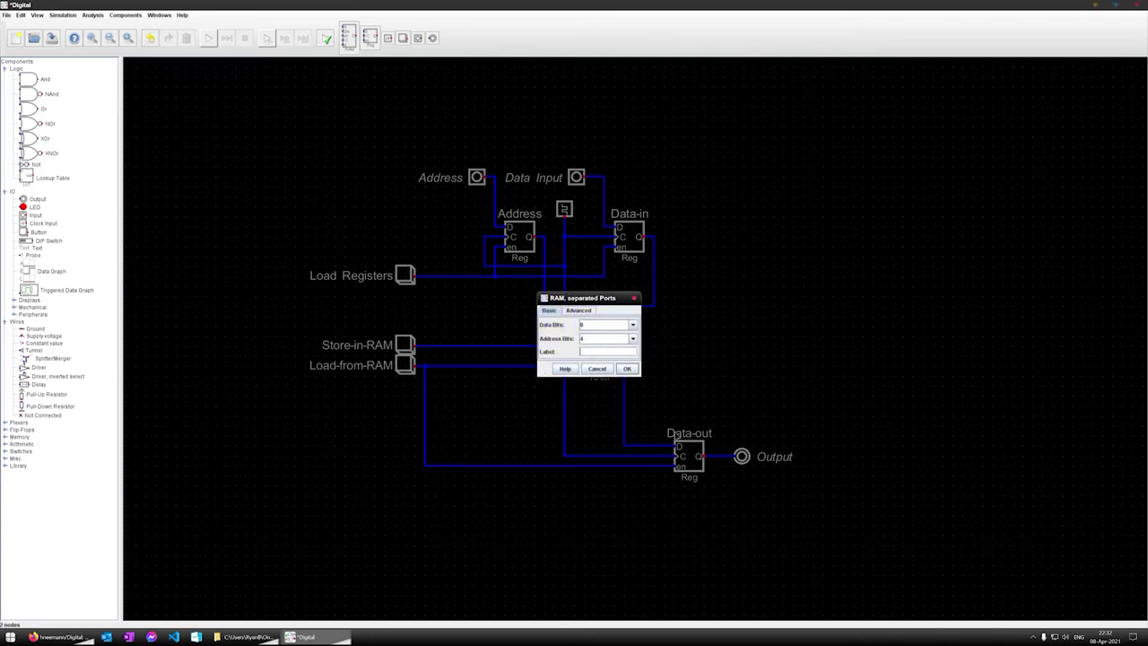
{"action": "left_click", "coordinate": [627, 369]}
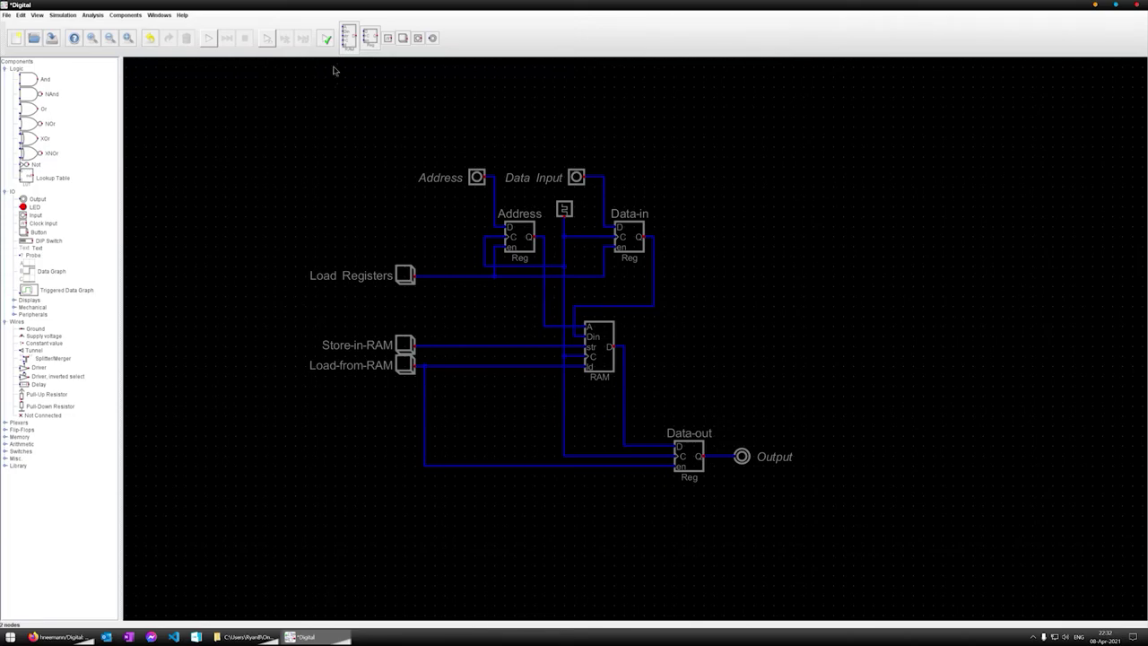
Step: Start the simulation and press Load Registers to latch the current input values
{"action": "left_click", "coordinate": [208, 39]}
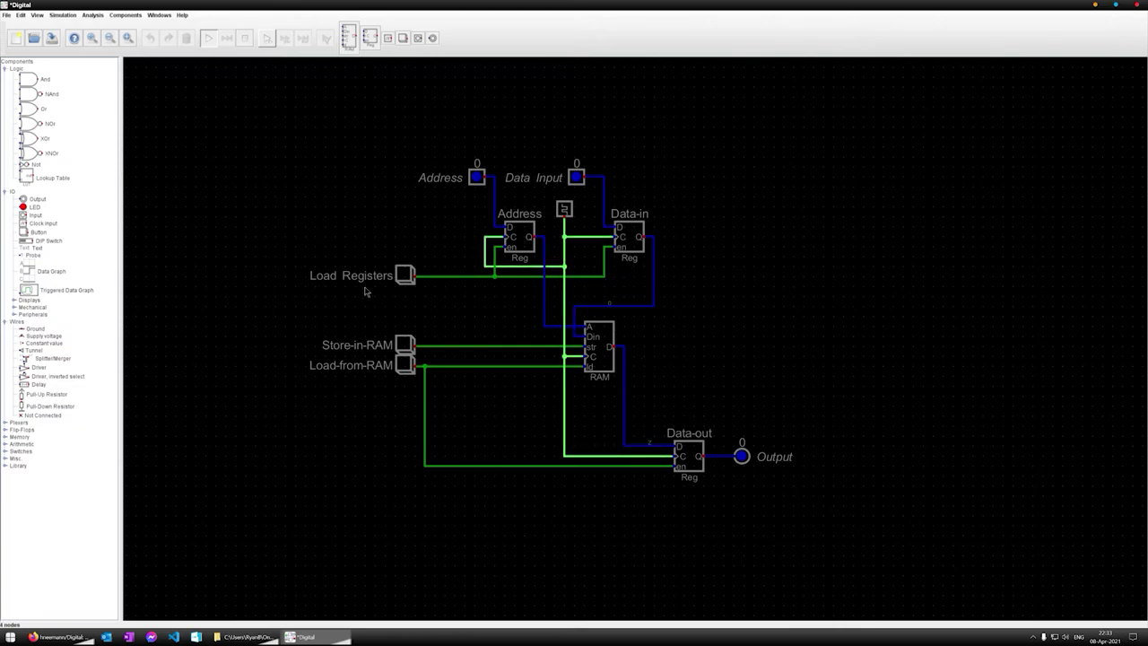
{"action": "left_click", "coordinate": [408, 278]}
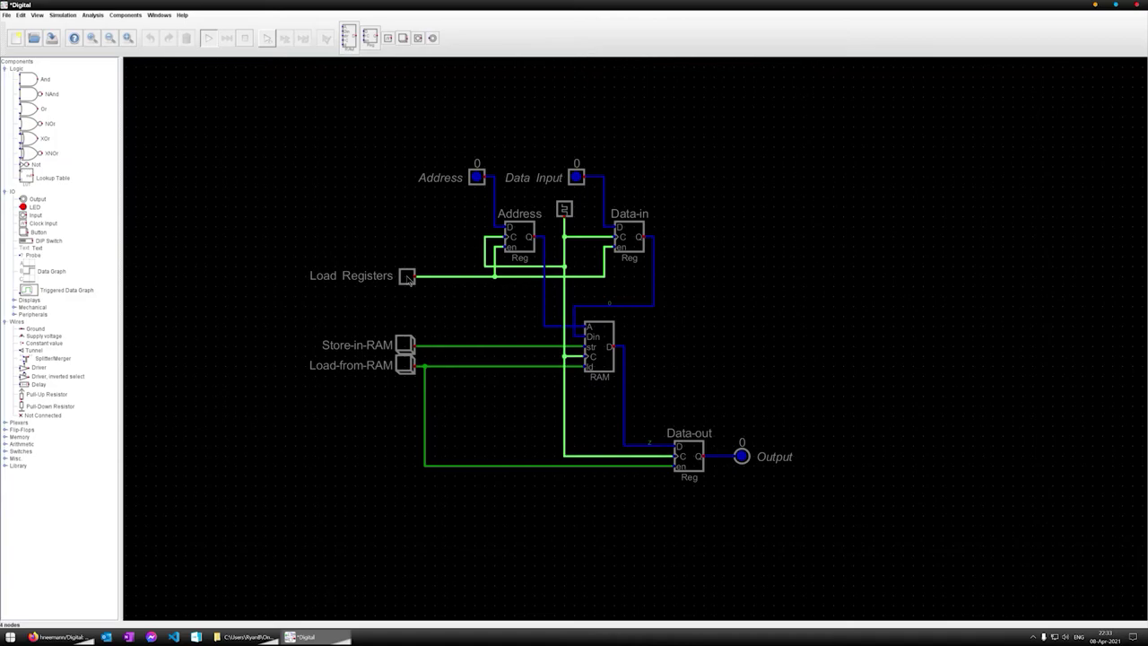
Step: Store and read back the current value, then open the RAM contents table beside the circuit
{"action": "left_click", "coordinate": [405, 344]}
{"action": "left_click", "coordinate": [406, 365]}
{"action": "left_click", "coordinate": [608, 328]}
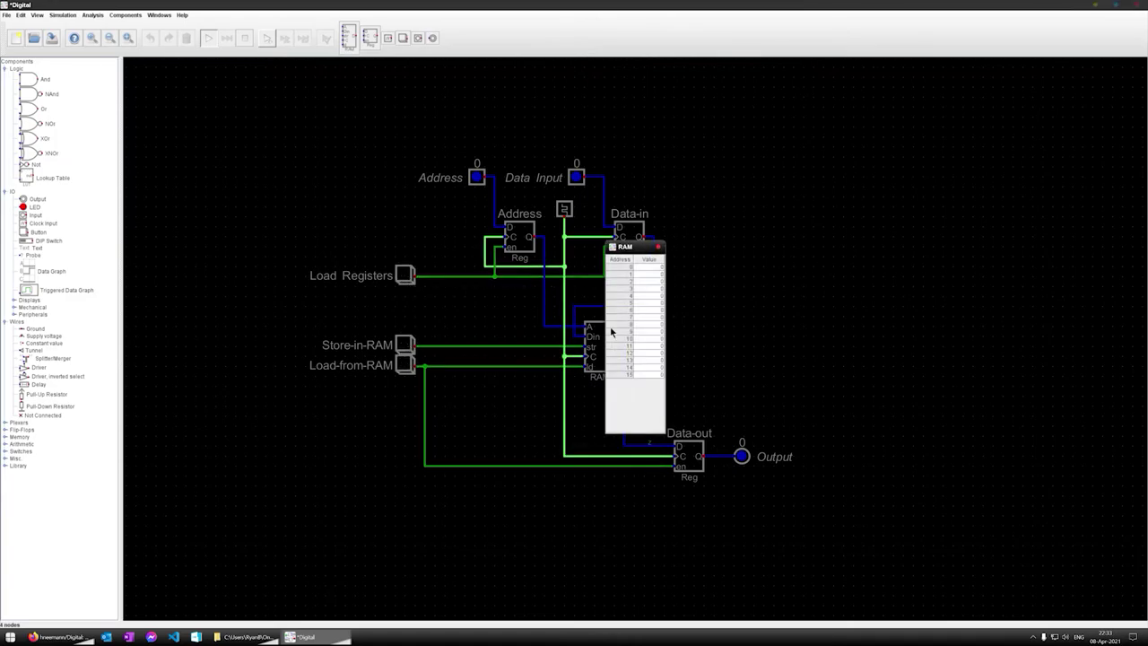
{"action": "left_click_drag", "start_coordinate": [632, 249], "coordinate": [740, 170]}
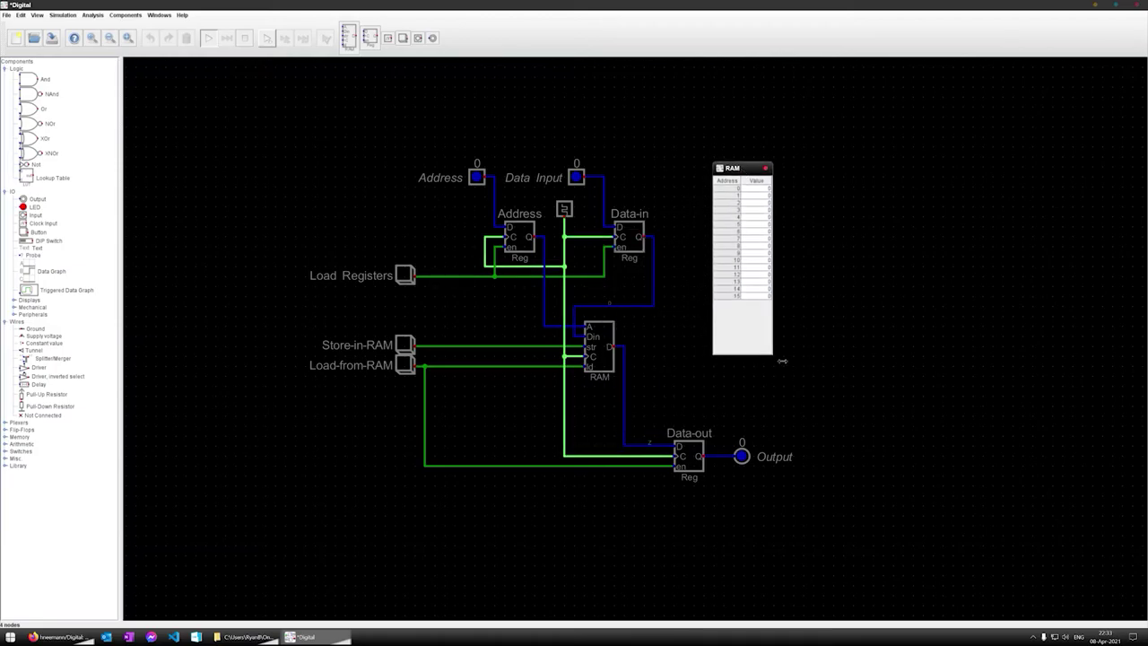
{"action": "left_click_drag", "start_coordinate": [779, 363], "coordinate": [823, 303]}
{"action": "left_click_drag", "start_coordinate": [757, 170], "coordinate": [735, 256]}
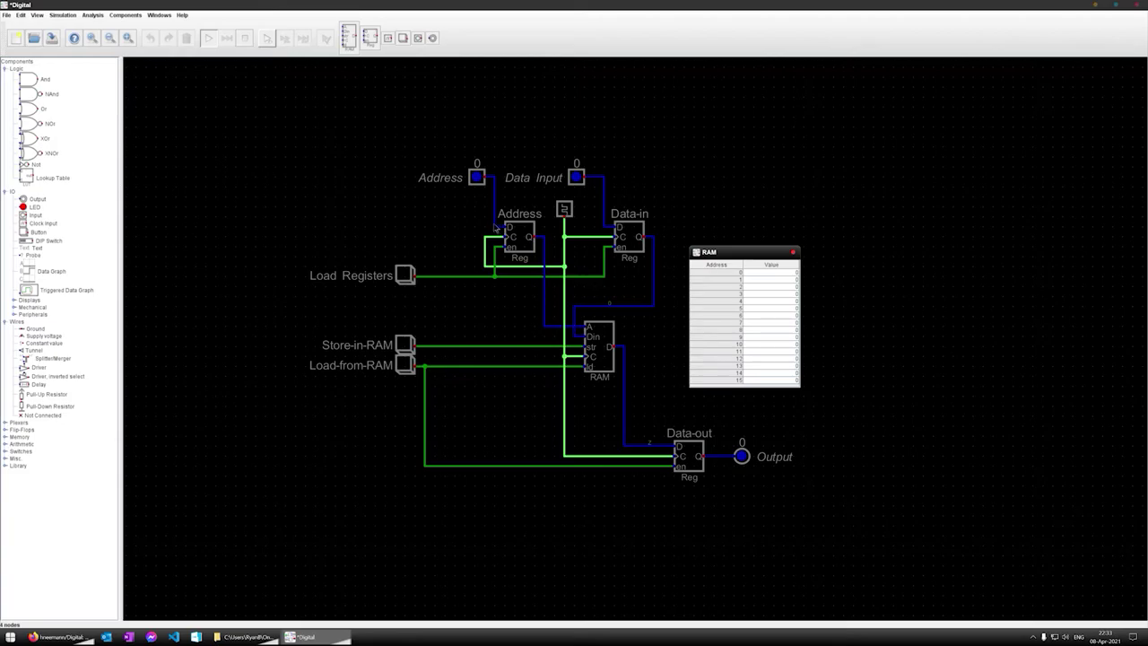
Step: Edit the table so address 15 holds 232, address 14 holds 84 and address 11 holds 255
{"action": "left_click", "coordinate": [770, 383]}
{"action": "double_click", "coordinate": [767, 384]}
{"action": "left_click", "coordinate": [789, 373]}
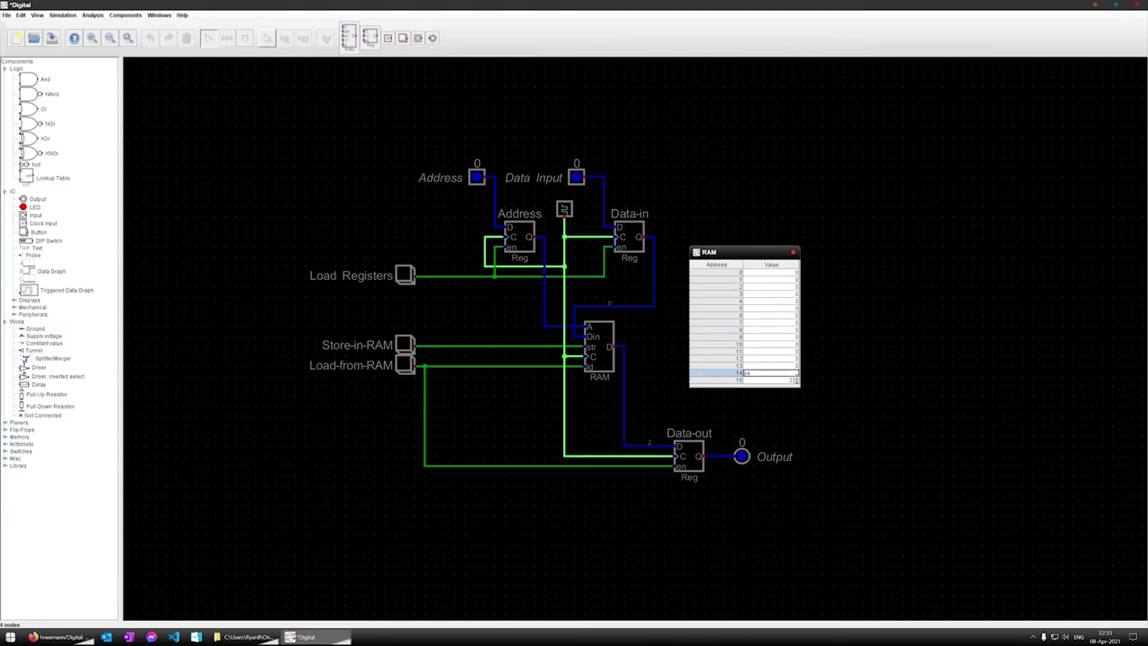
{"action": "left_click", "coordinate": [787, 352]}
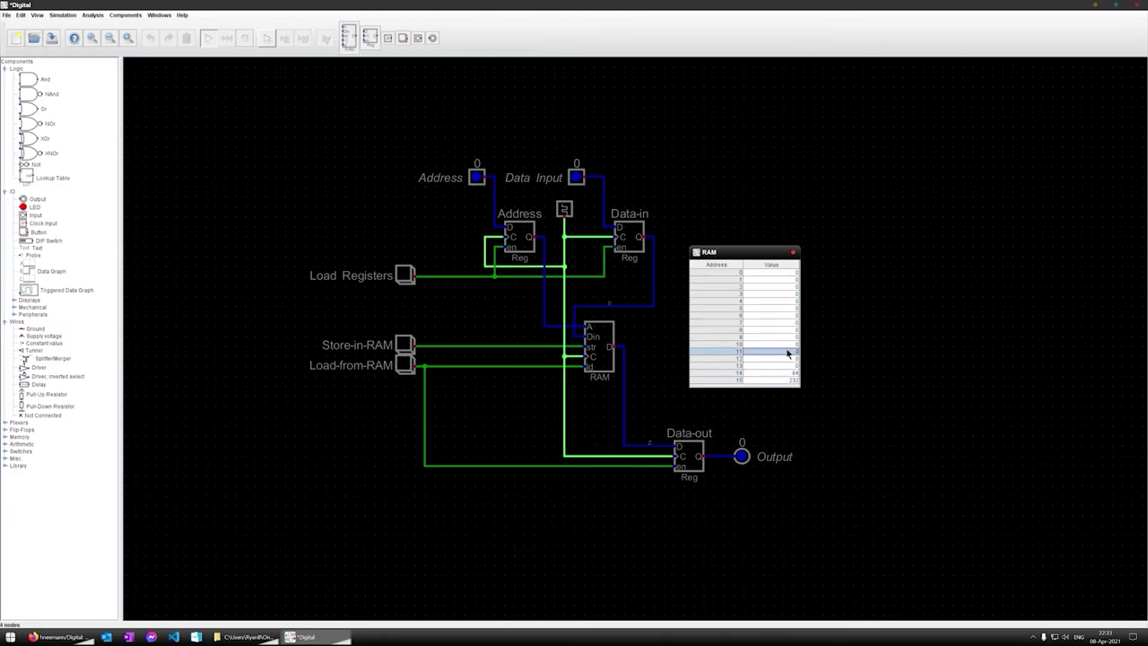
{"action": "double_click", "coordinate": [787, 353]}
{"action": "left_click", "coordinate": [795, 344]}
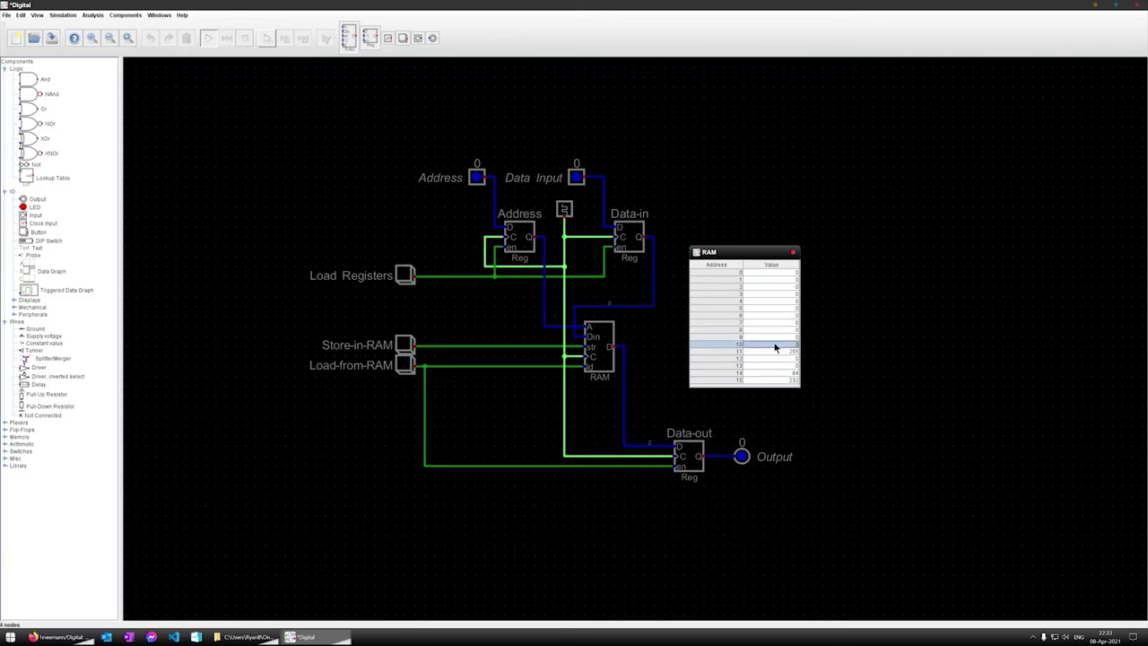
Step: Enter 42 at address 4 and 23 at address 0, then review the stored values
{"action": "double_click", "coordinate": [792, 301]}
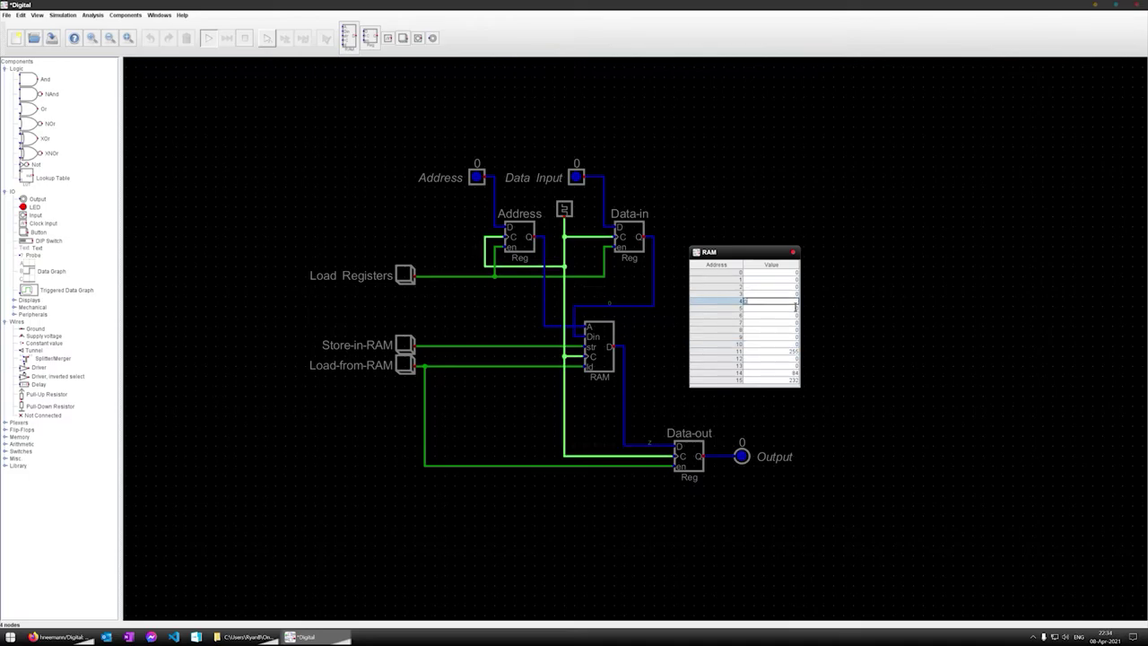
{"action": "type", "text": "42"}
{"action": "left_click", "coordinate": [789, 280]}
{"action": "double_click", "coordinate": [793, 272]}
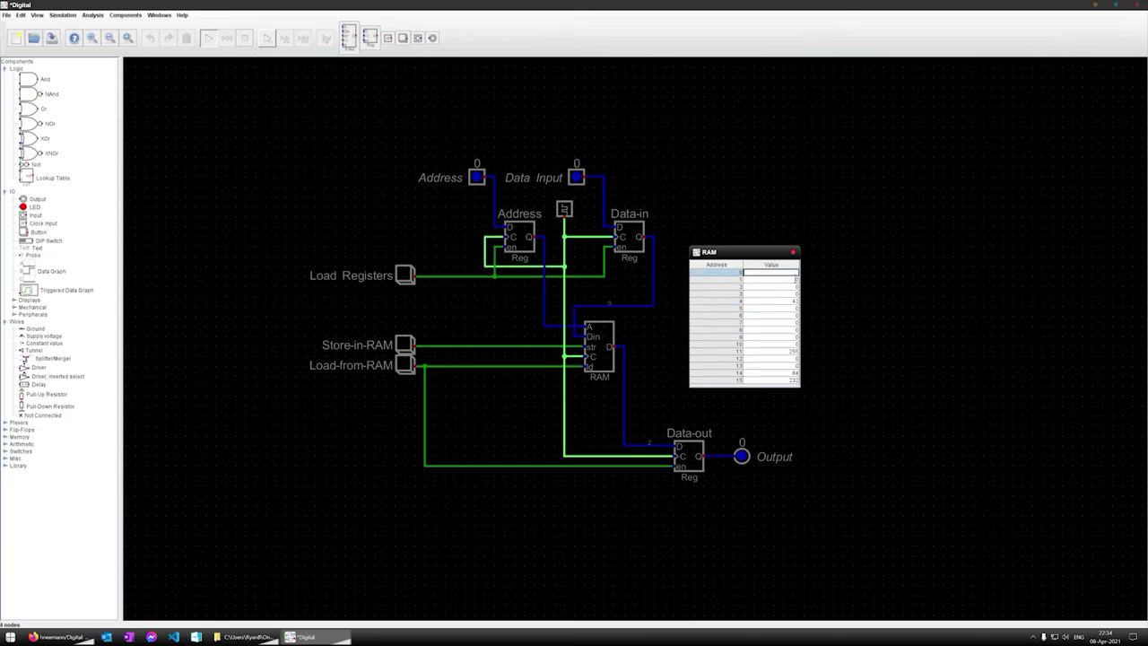
{"action": "type", "text": "23"}
{"action": "left_click", "coordinate": [792, 301]}
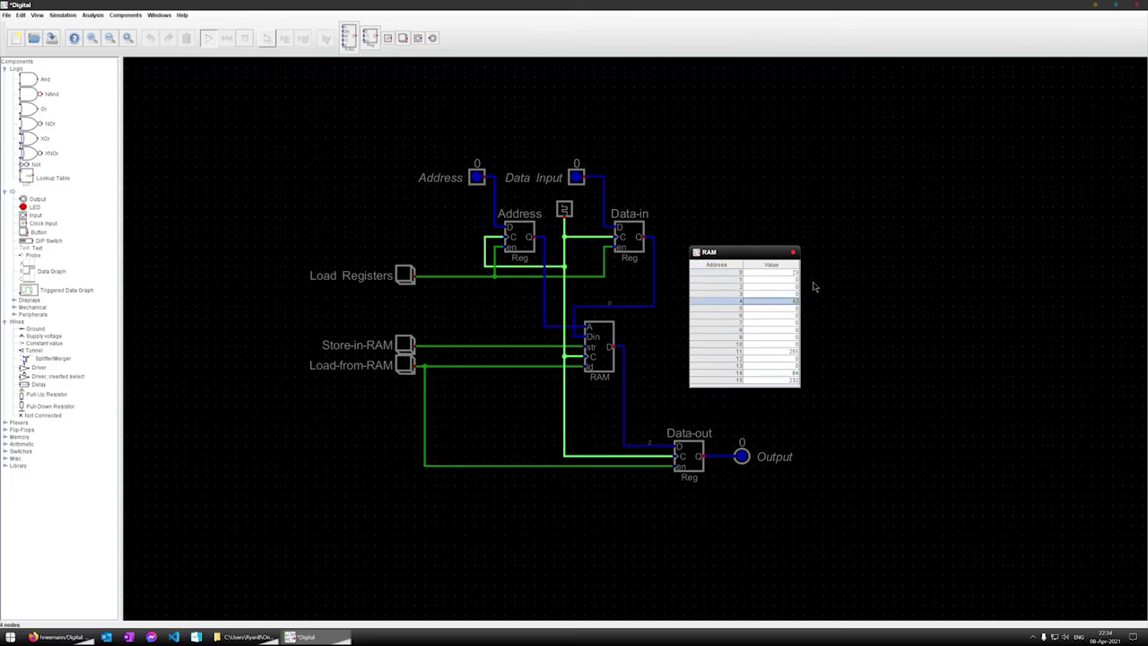
{"action": "left_click", "coordinate": [781, 373]}
{"action": "left_click", "coordinate": [780, 380]}
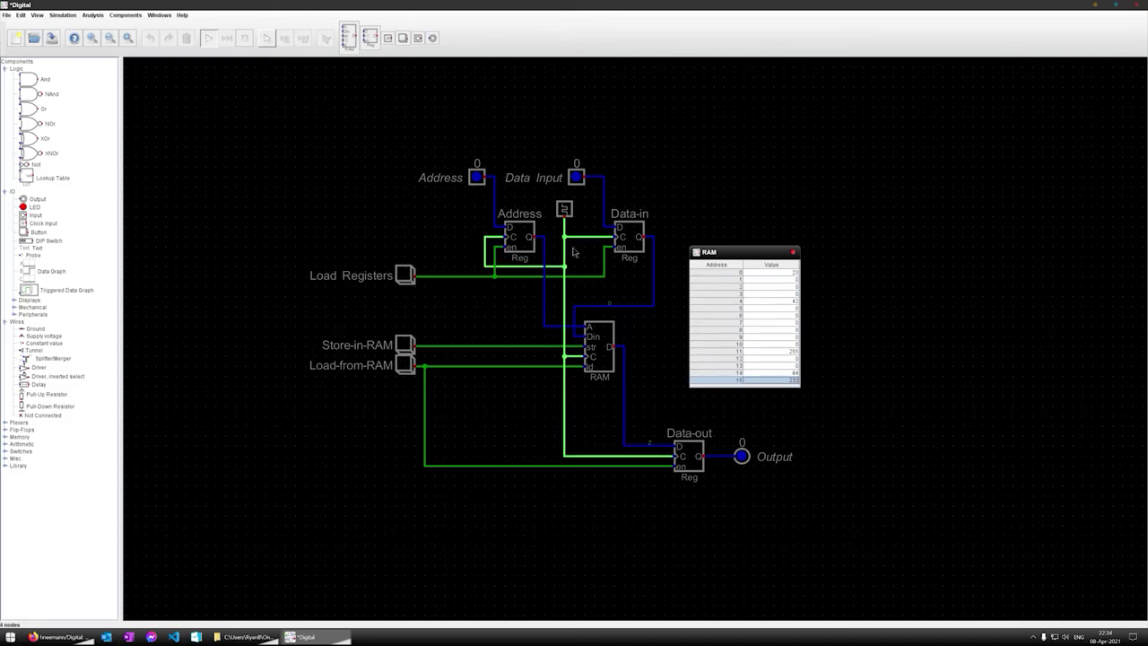
Step: Set the Address input to 15 using the Decimal number format
{"action": "left_click", "coordinate": [476, 176]}
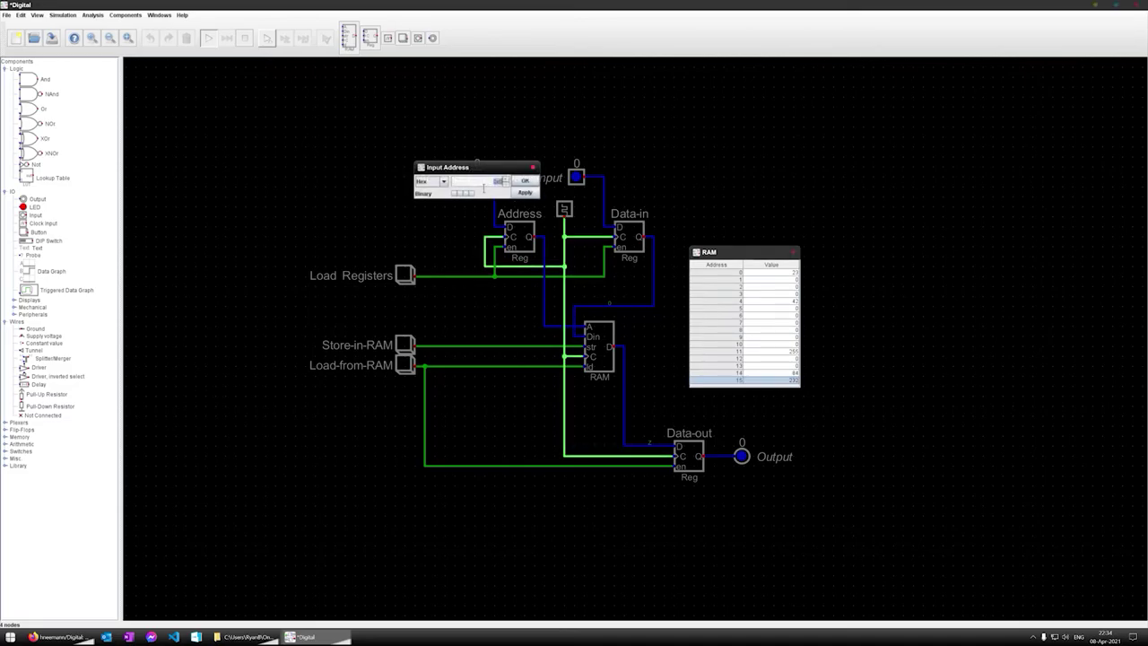
{"action": "left_click", "coordinate": [441, 183]}
{"action": "left_click", "coordinate": [440, 204]}
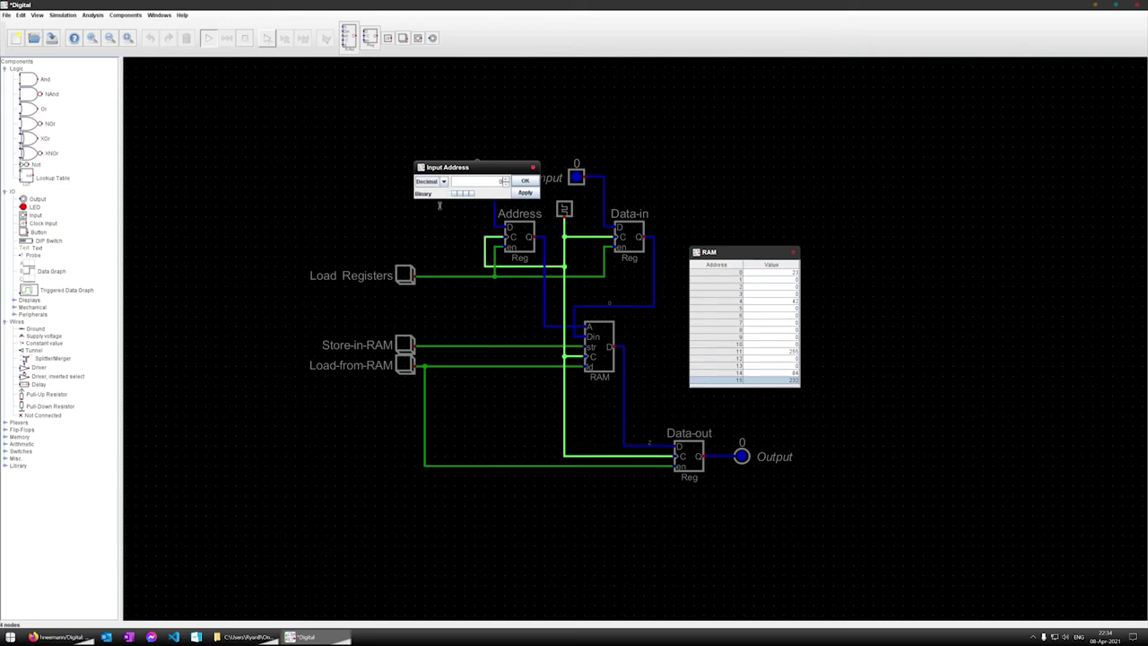
{"action": "left_click", "coordinate": [507, 183]}
{"action": "left_click", "coordinate": [526, 181]}
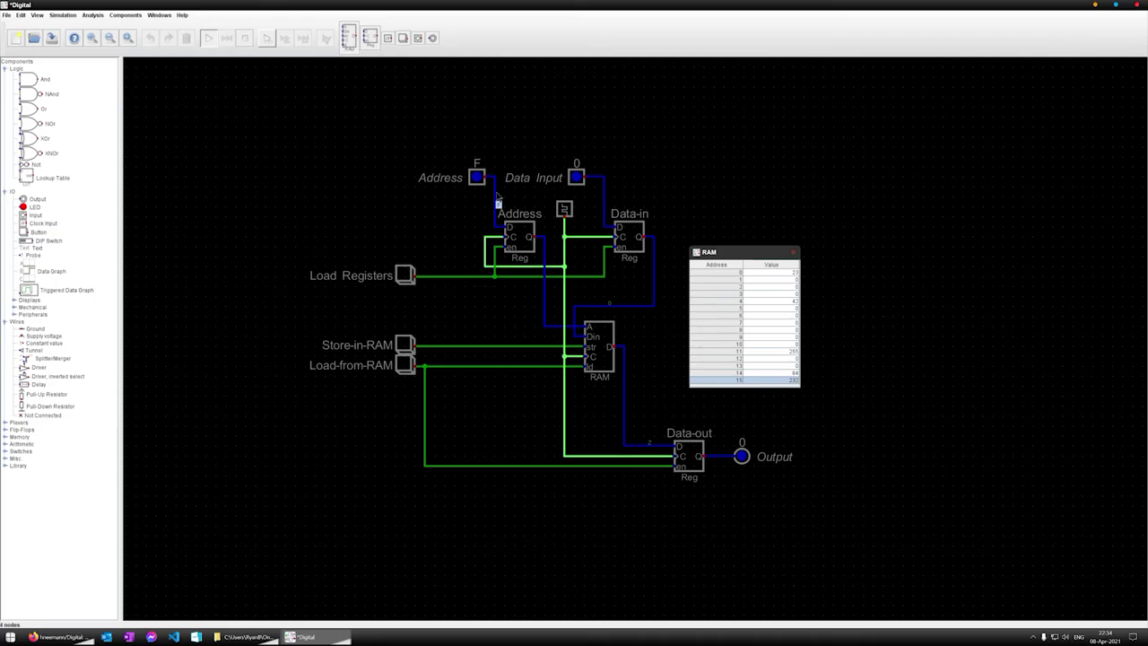
Step: Confirm address 15, latch the registers and load from RAM so the Output shows E8
{"action": "left_click", "coordinate": [478, 178]}
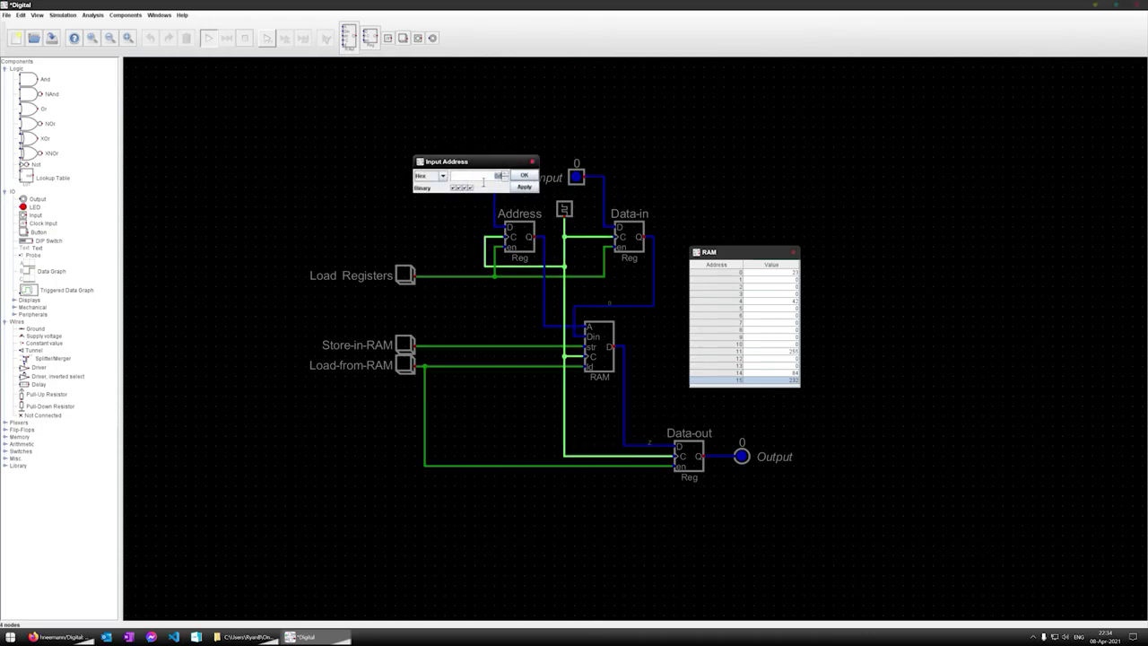
{"action": "left_click", "coordinate": [431, 176]}
{"action": "left_click", "coordinate": [429, 194]}
{"action": "left_click", "coordinate": [528, 178]}
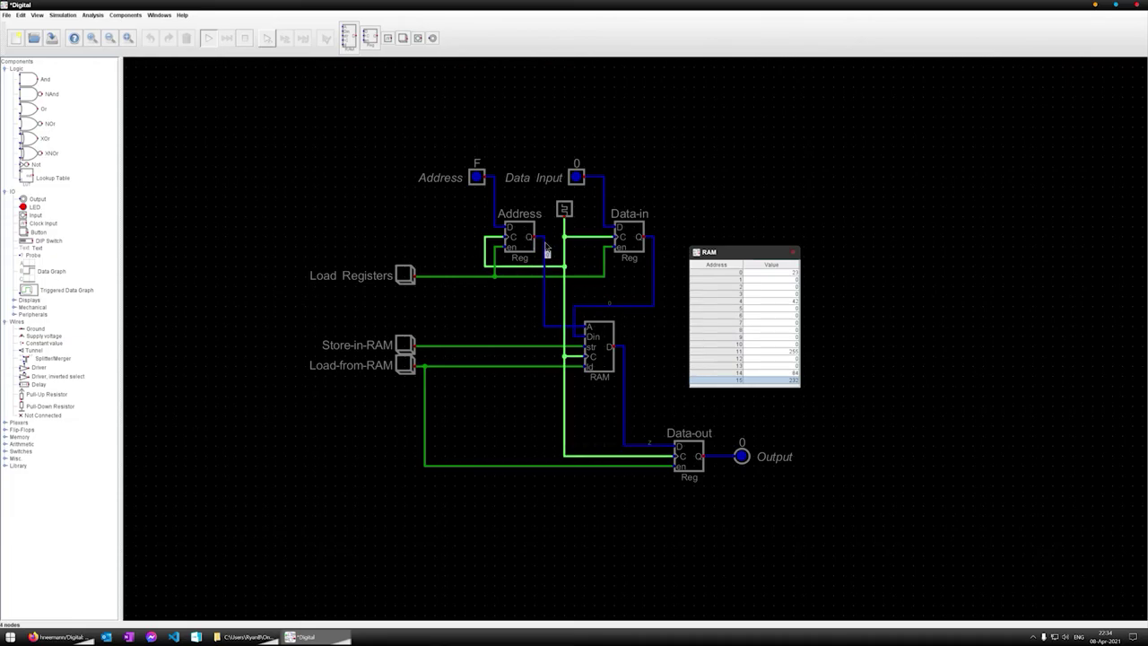
{"action": "left_click", "coordinate": [408, 279]}
{"action": "left_click", "coordinate": [400, 369]}
Step: Launch Windows Calculator and place its window at the top right
{"action": "key", "text": "super"}
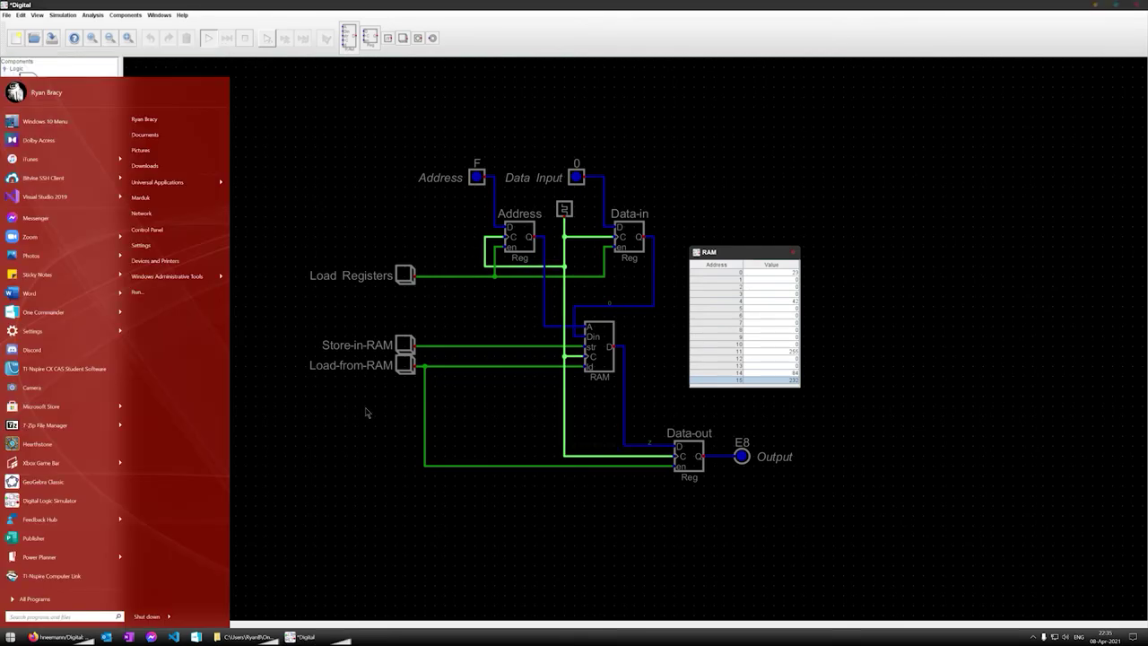
{"action": "type", "text": "vlc"}
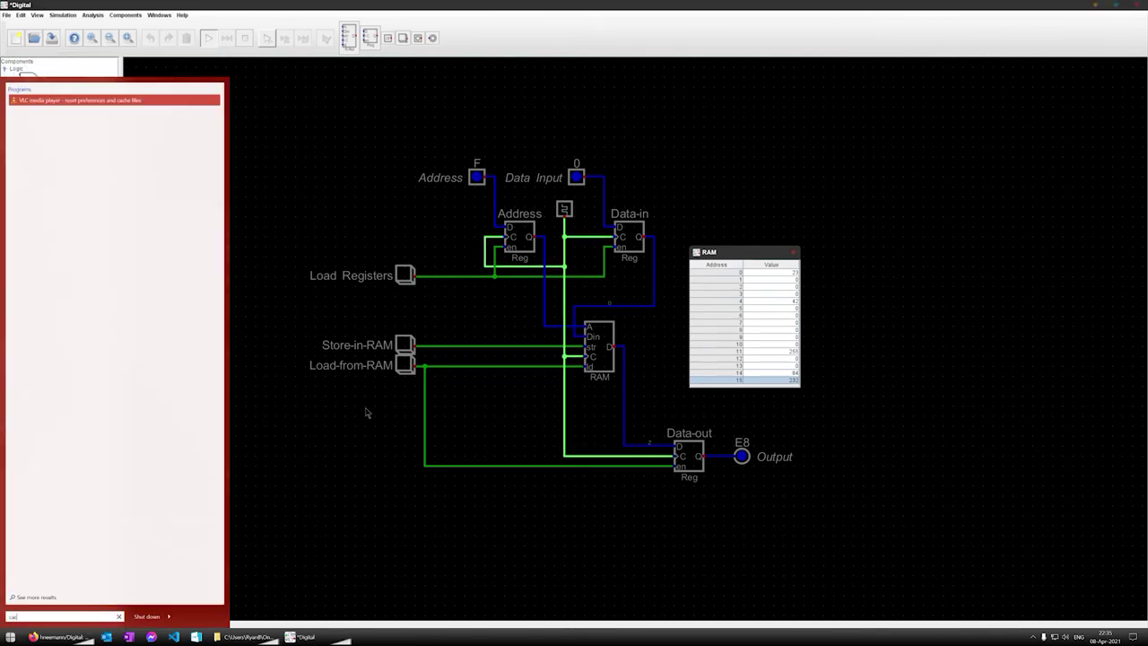
{"action": "key", "text": "BackSpace"}
{"action": "key", "text": "BackSpace"}
{"action": "key", "text": "BackSpace"}
{"action": "key", "text": "Escape"}
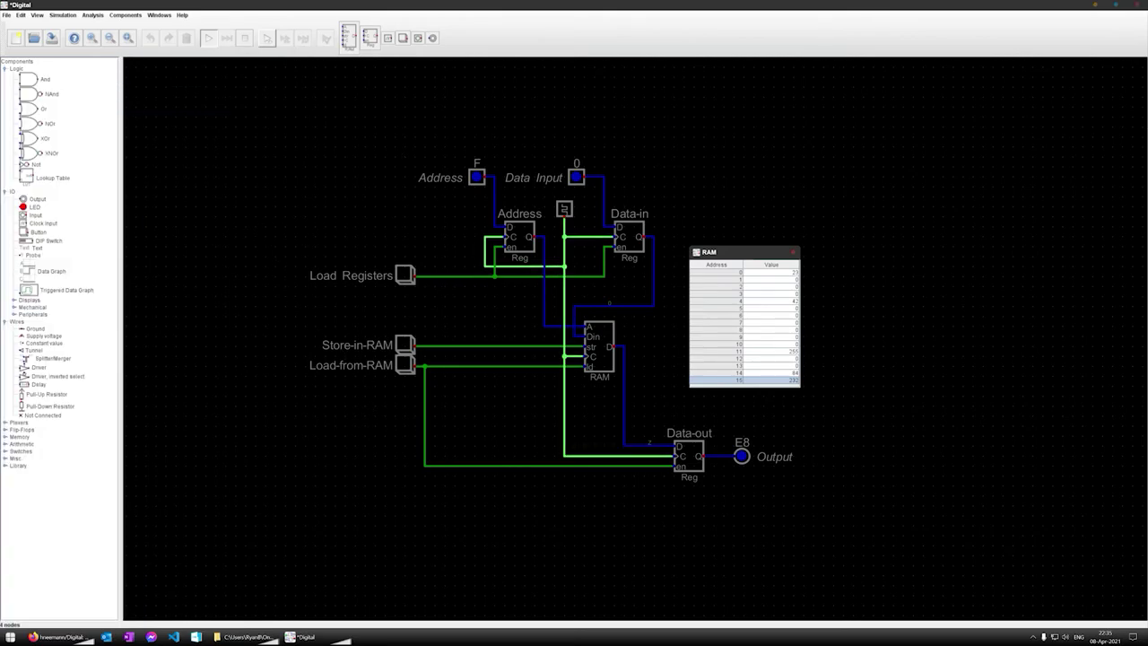
{"action": "left_click", "coordinate": [1137, 332]}
{"action": "left_click_drag", "start_coordinate": [912, 164], "coordinate": [941, 118]}
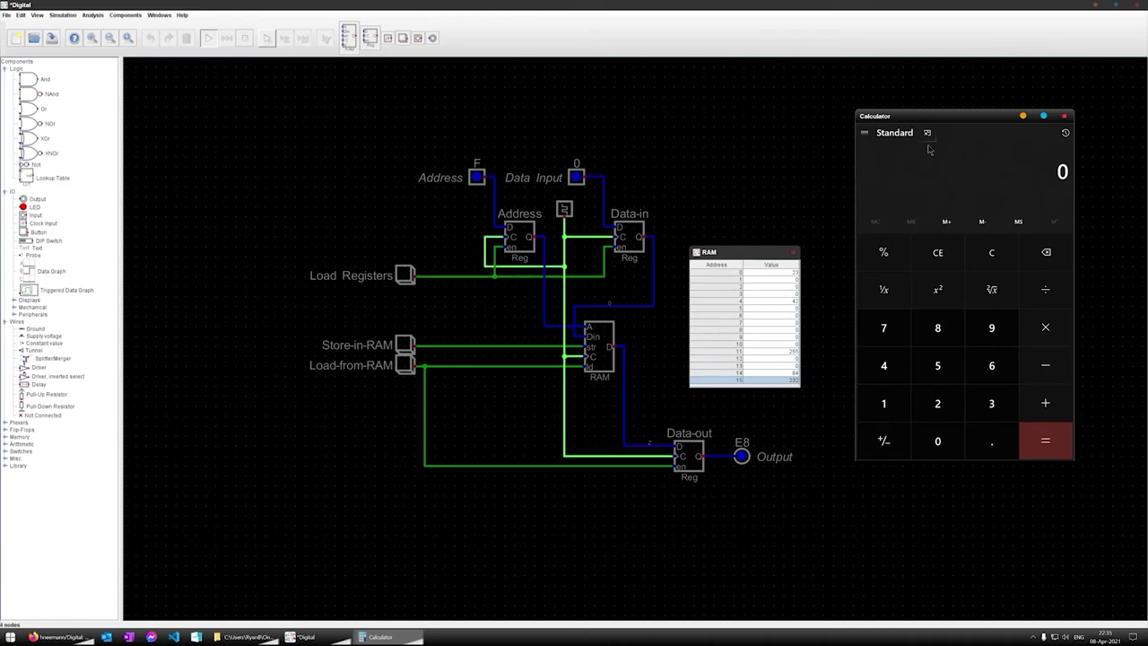
Step: Switch Calculator to Programmer mode and enter hex E8 to read decimal 232
{"action": "left_click", "coordinate": [864, 133]}
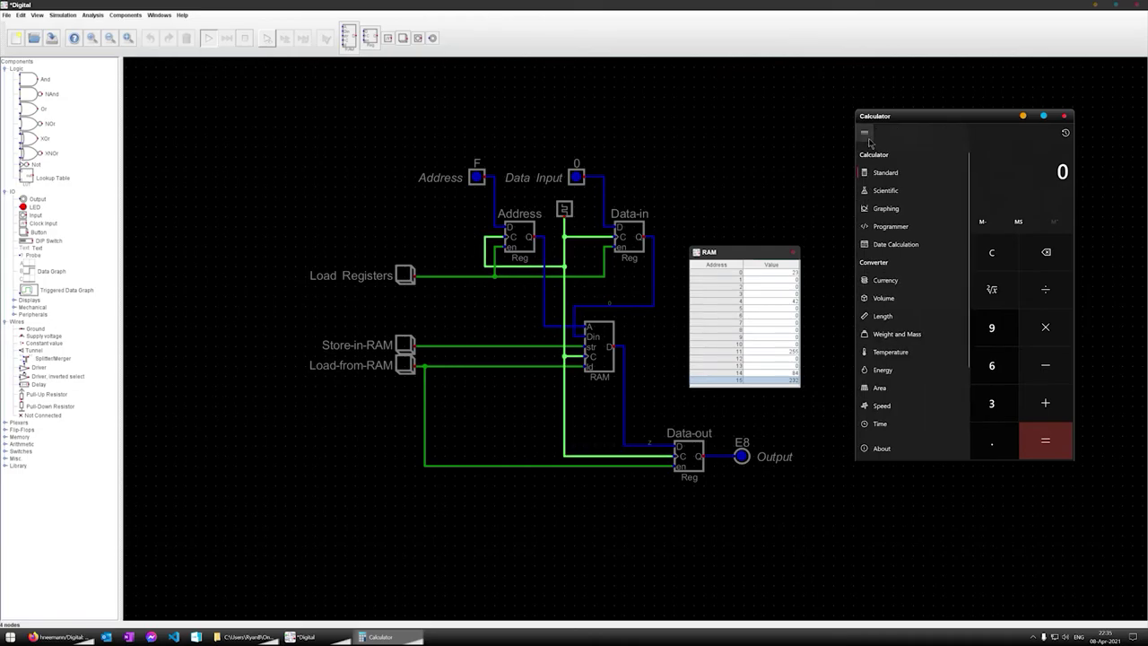
{"action": "left_click", "coordinate": [900, 230]}
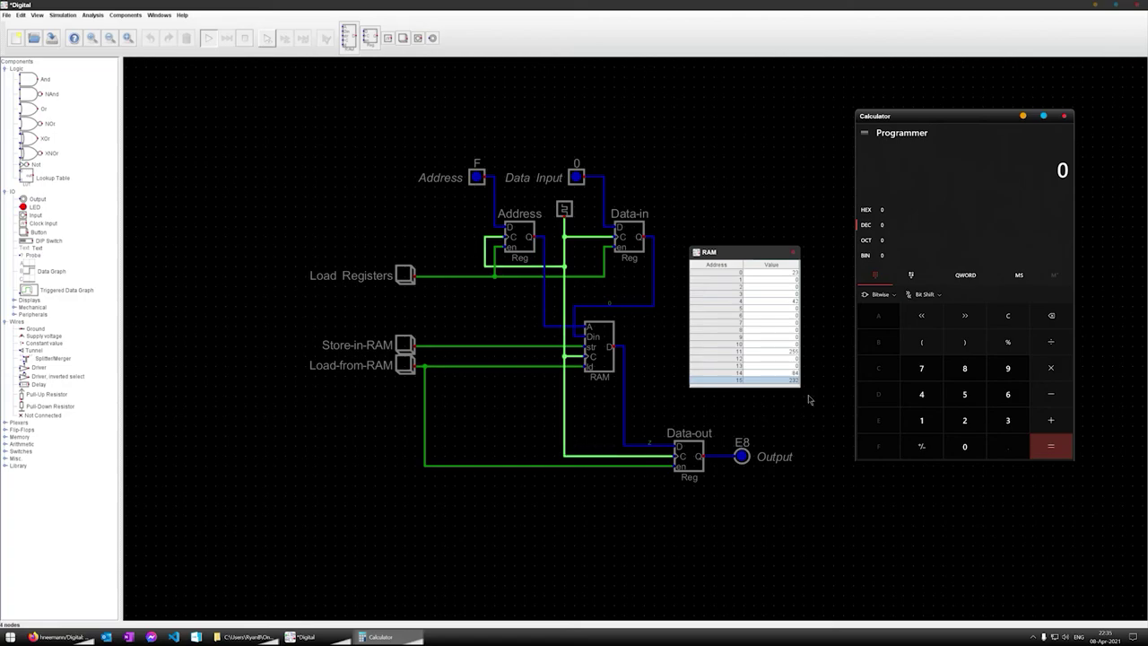
{"action": "left_click", "coordinate": [873, 211]}
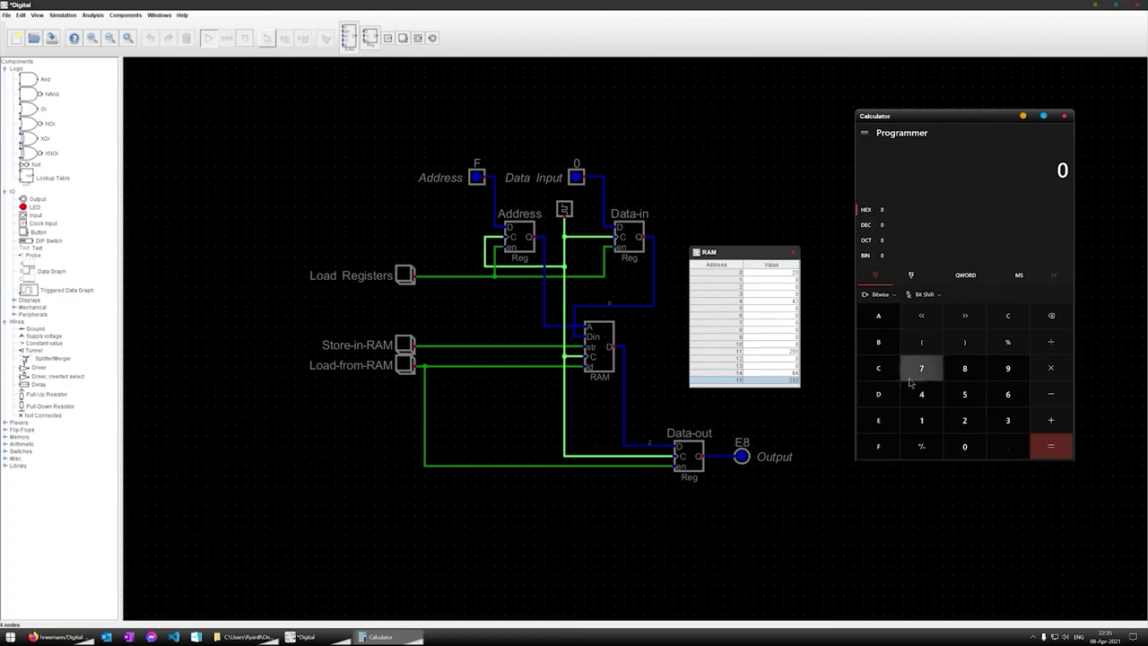
{"action": "left_click", "coordinate": [878, 420]}
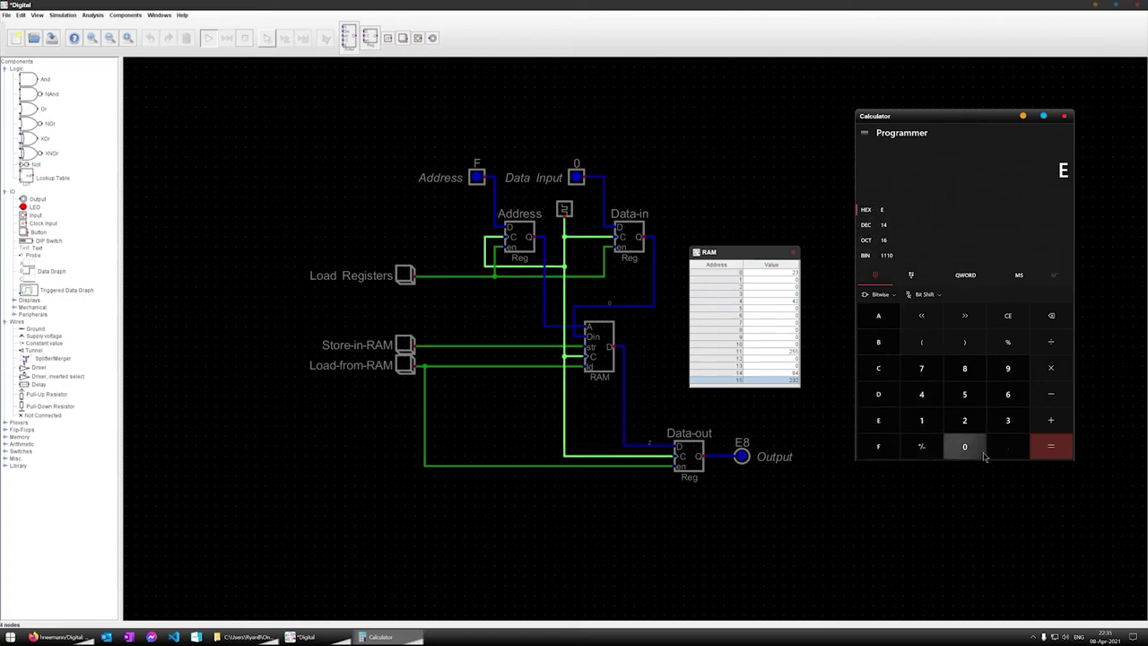
{"action": "left_click", "coordinate": [965, 367]}
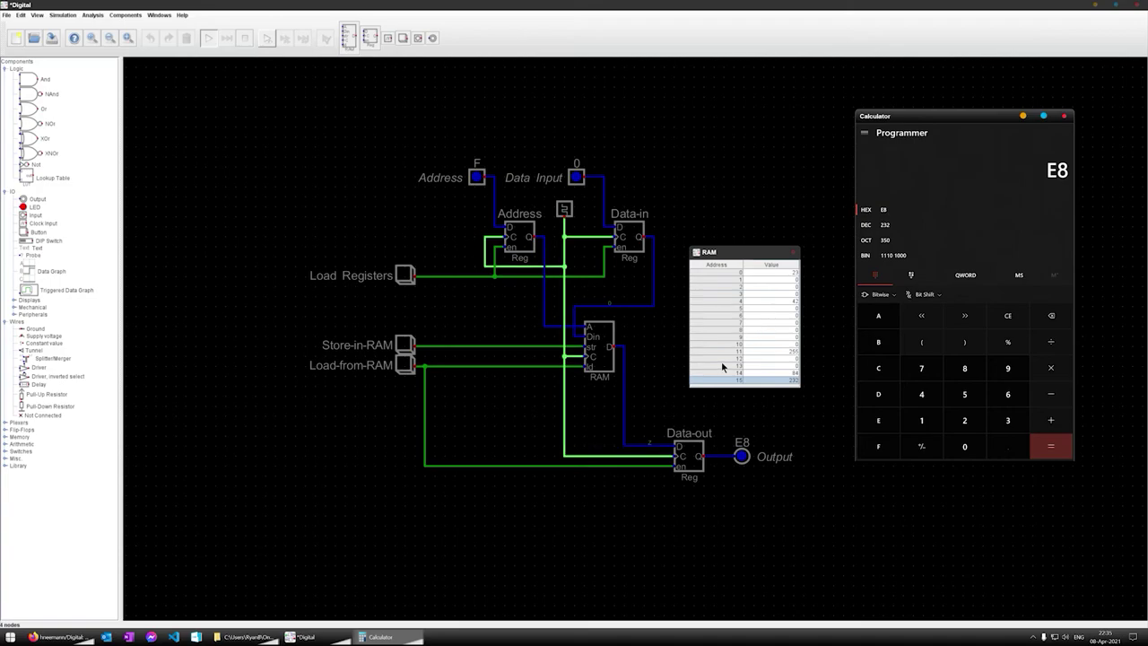
Step: Clear the Address input's set bits to make it 0 in decimal, then close the RAM table
{"action": "left_click", "coordinate": [507, 323]}
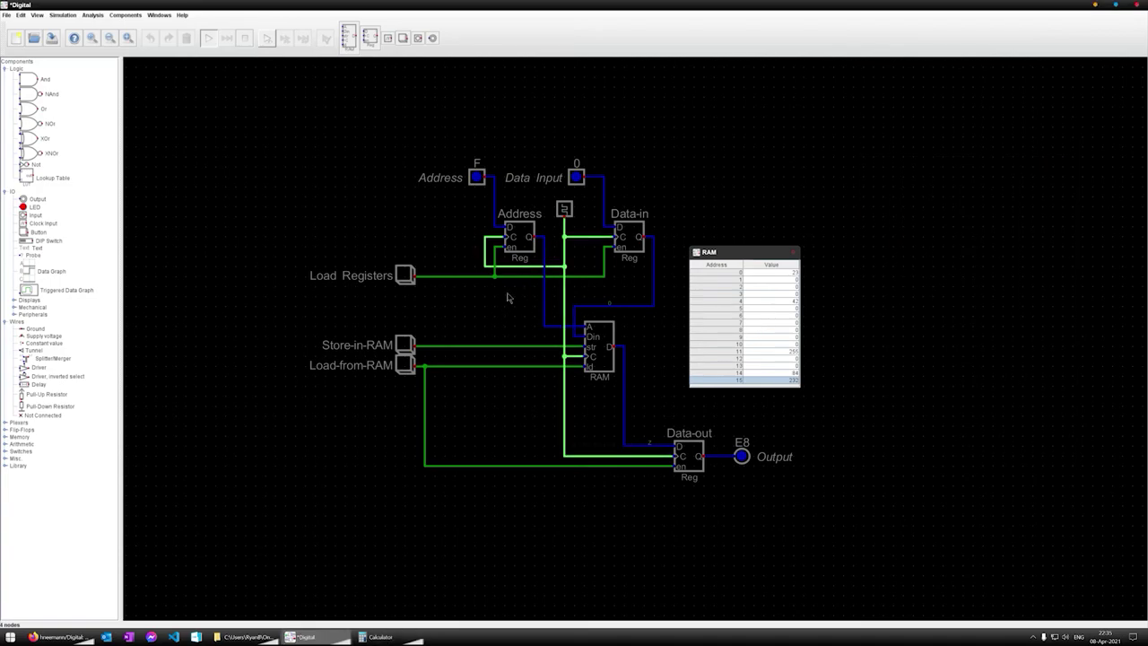
{"action": "left_click", "coordinate": [478, 179]}
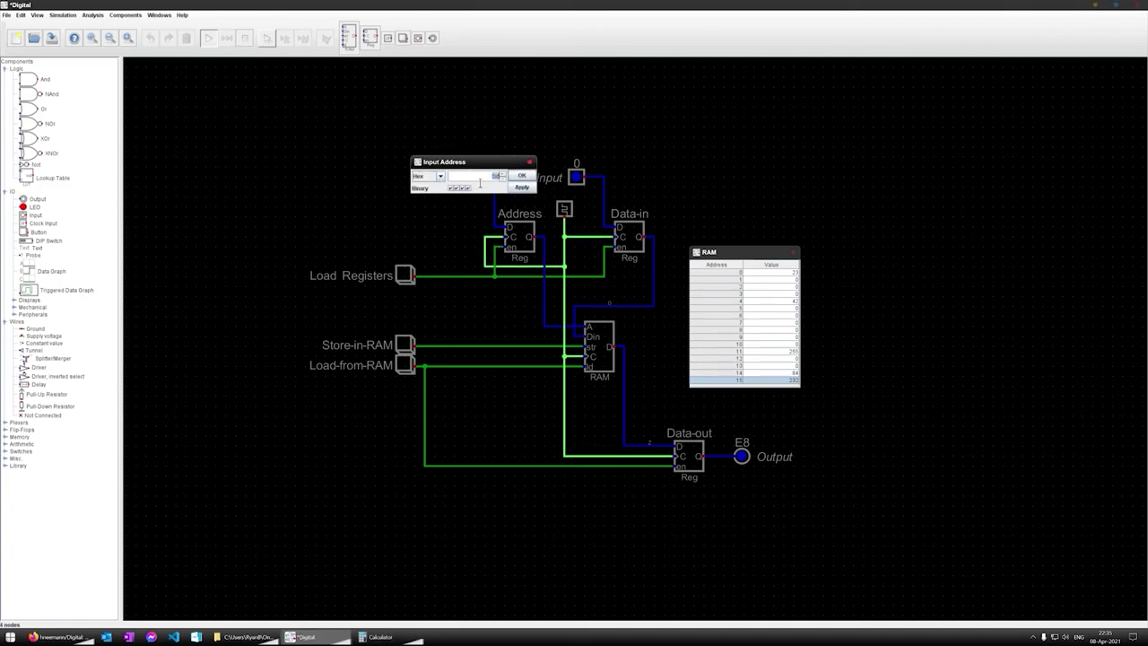
{"action": "left_click", "coordinate": [441, 177]}
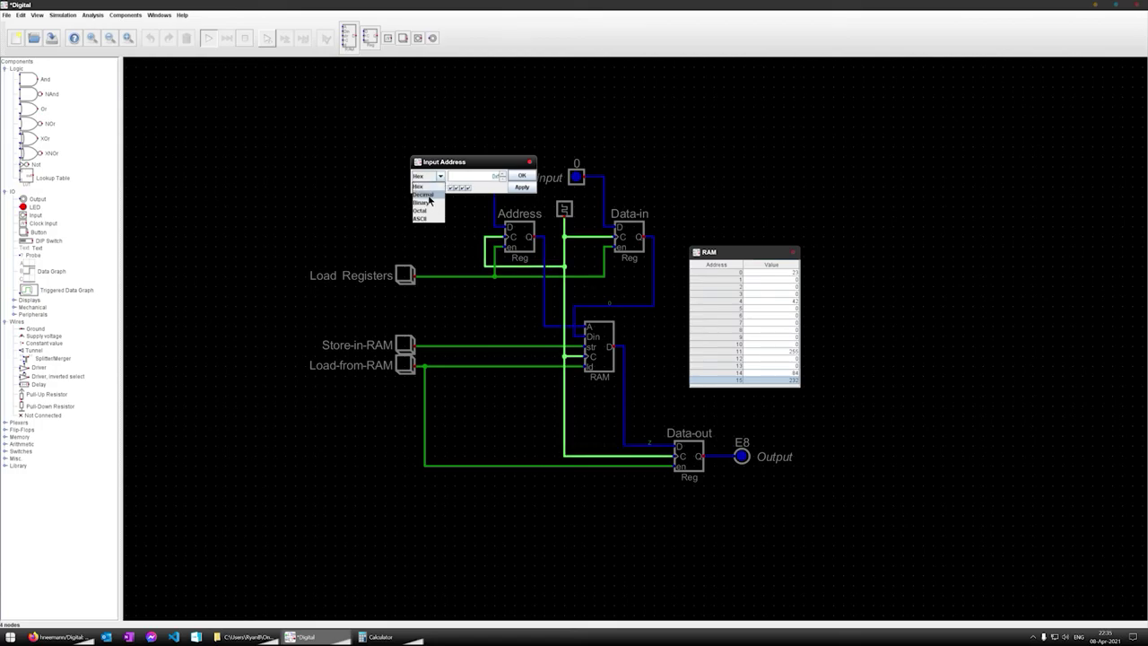
{"action": "left_click", "coordinate": [430, 192]}
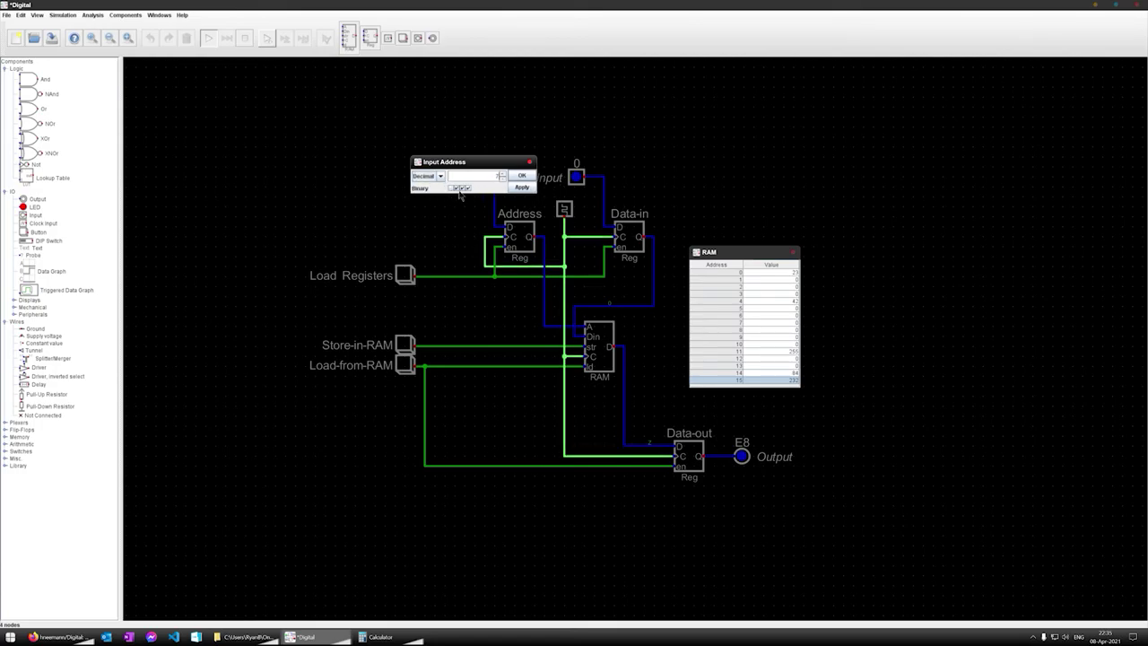
{"action": "left_click", "coordinate": [456, 187]}
{"action": "left_click", "coordinate": [461, 187]}
{"action": "left_click", "coordinate": [466, 188]}
{"action": "left_click", "coordinate": [520, 176]}
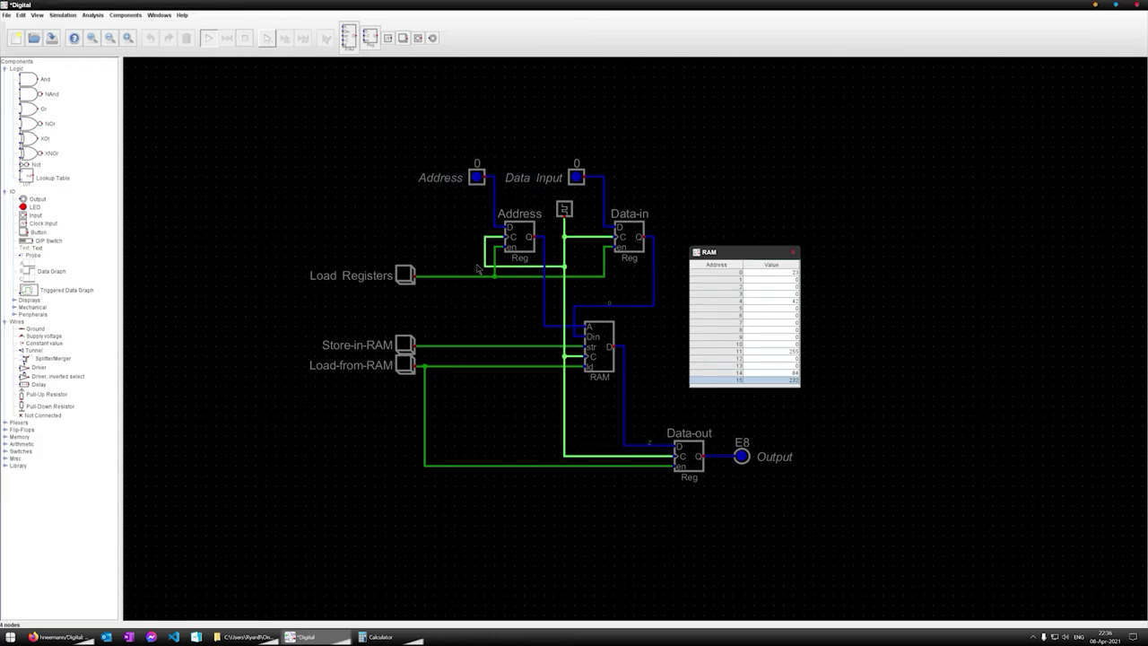
{"action": "left_click", "coordinate": [793, 253]}
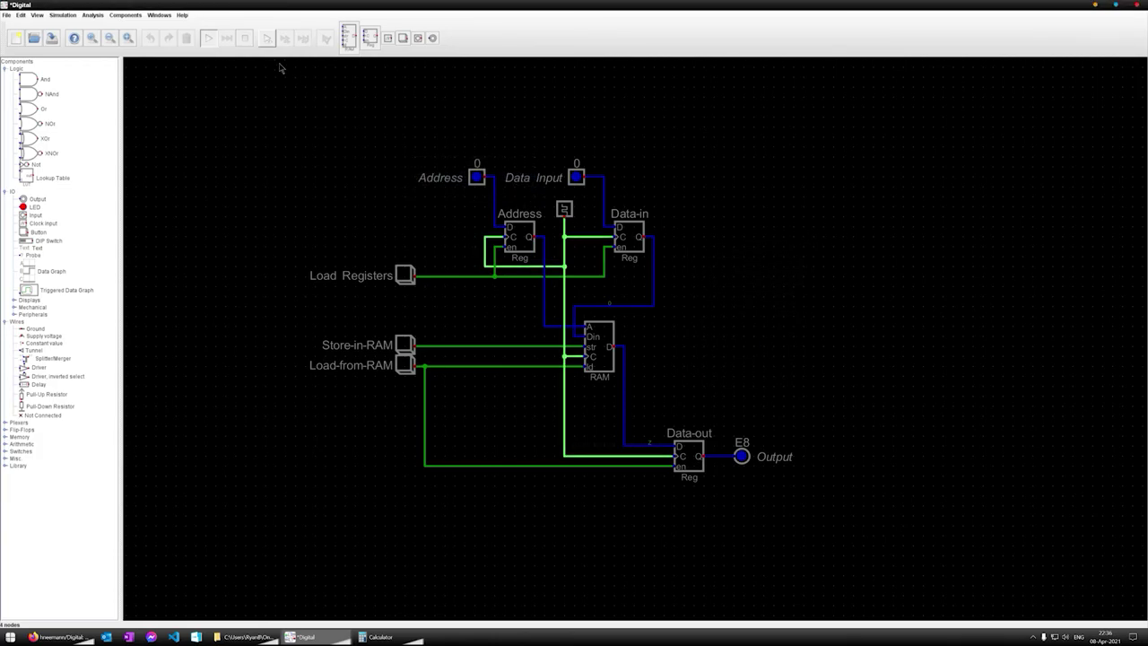
Step: Stop the simulation and set the Address input's number format to Decimal
{"action": "left_click", "coordinate": [244, 38]}
{"action": "right_click", "coordinate": [478, 179]}
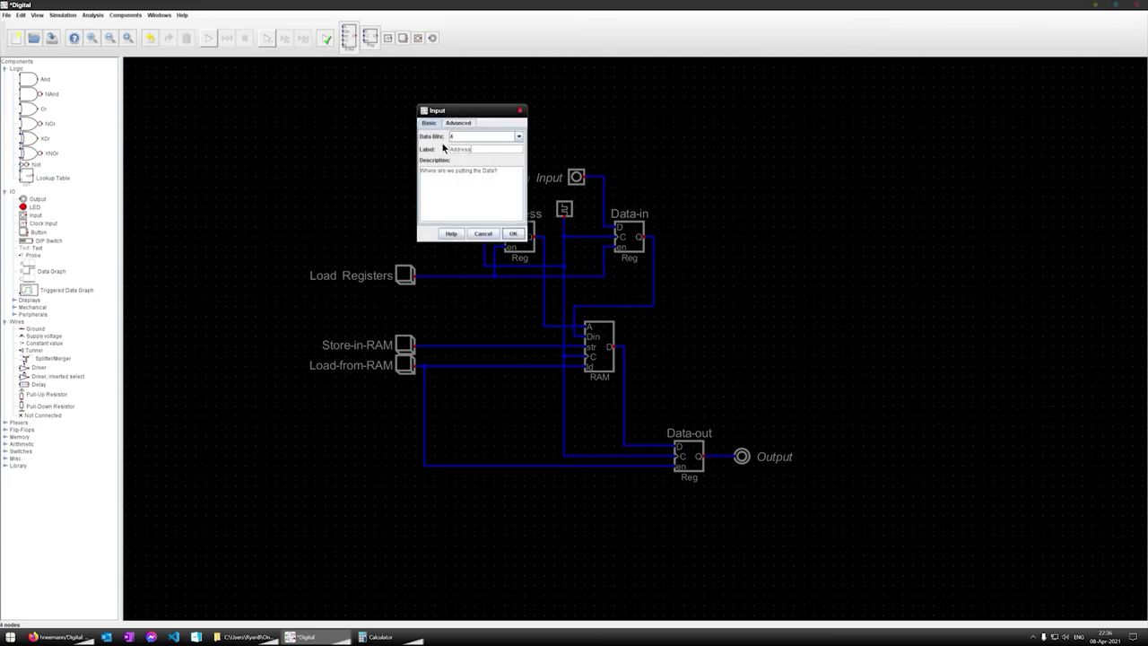
{"action": "left_click", "coordinate": [458, 122]}
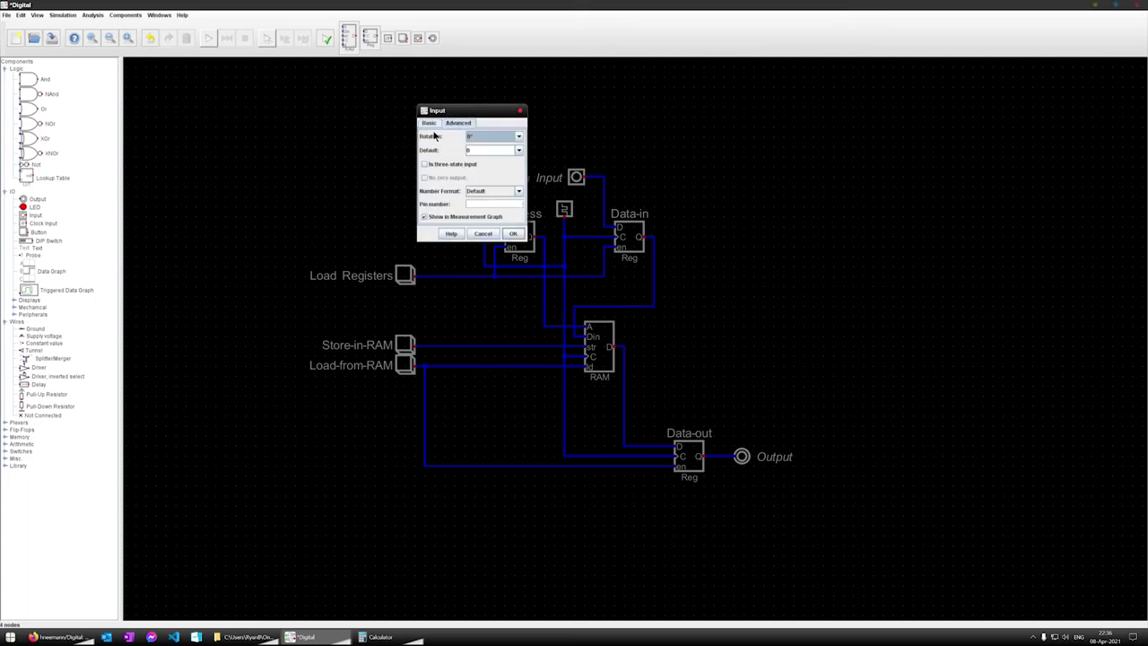
{"action": "left_click", "coordinate": [500, 191]}
{"action": "left_click", "coordinate": [463, 220]}
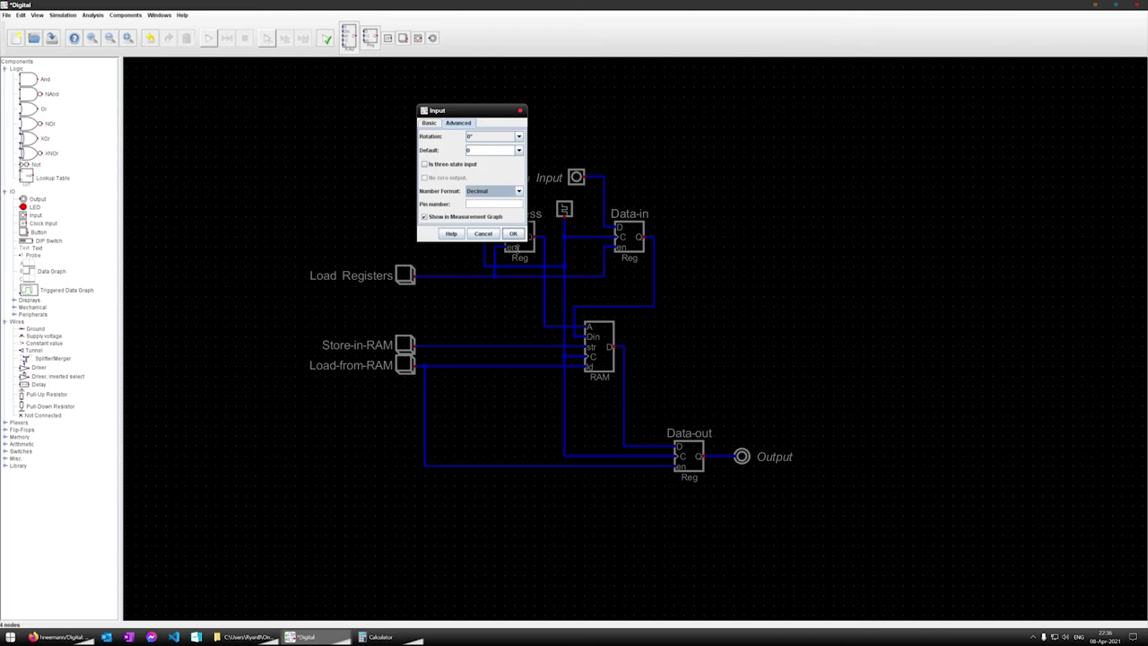
{"action": "left_click", "coordinate": [513, 234]}
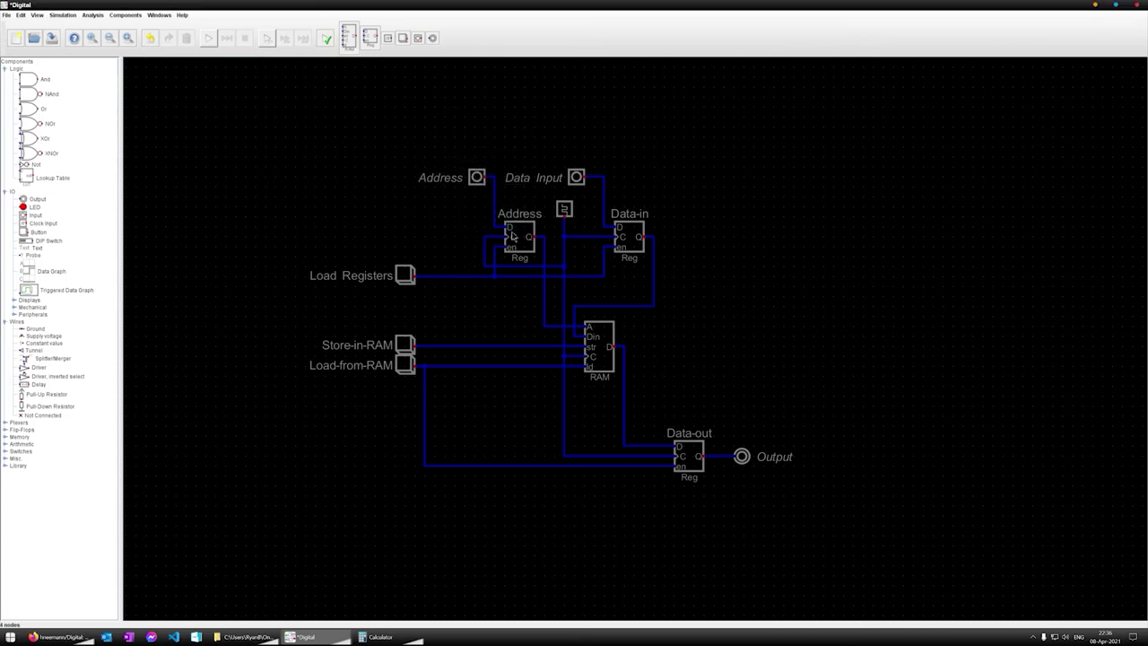
Step: Set the Data Input's number format to Decimal
{"action": "right_click", "coordinate": [576, 179]}
{"action": "left_click", "coordinate": [562, 127]}
{"action": "left_click", "coordinate": [606, 201]}
{"action": "left_click", "coordinate": [593, 216]}
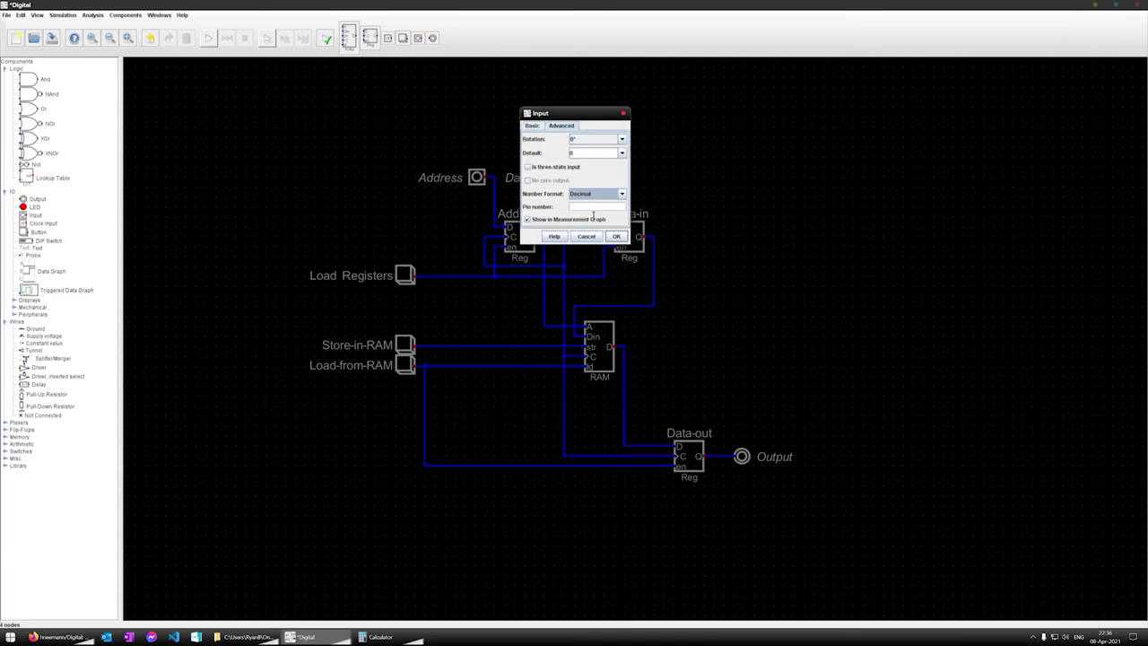
{"action": "left_click", "coordinate": [616, 235]}
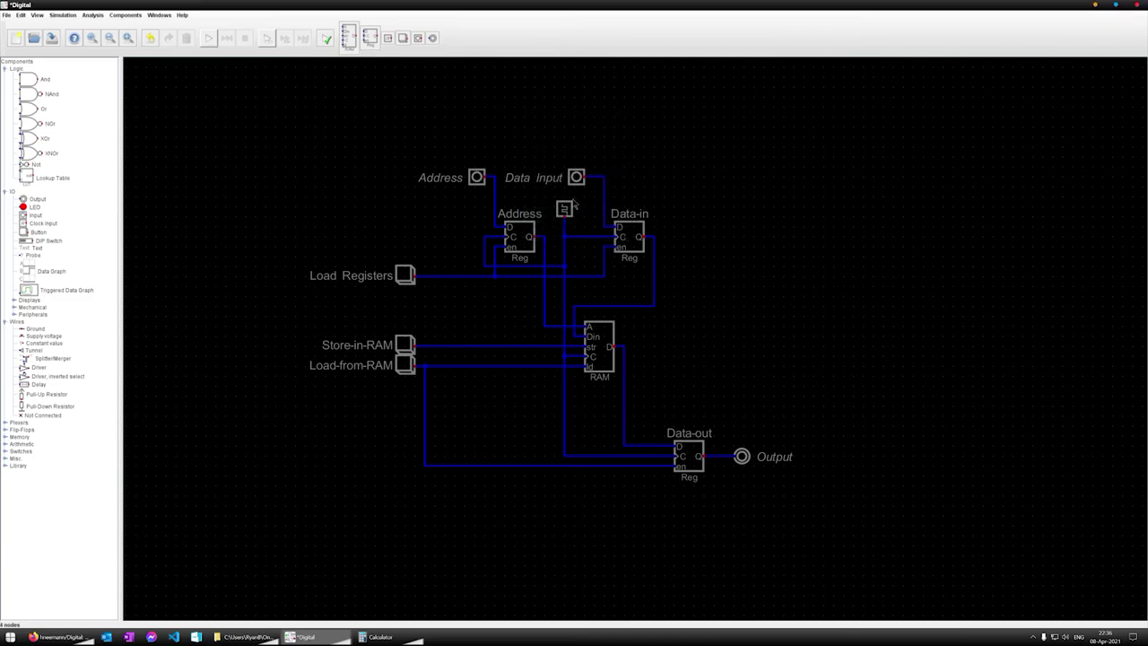
Step: Inspect the Address register's properties without changing them
{"action": "right_click", "coordinate": [528, 233]}
{"action": "left_click", "coordinate": [518, 202]}
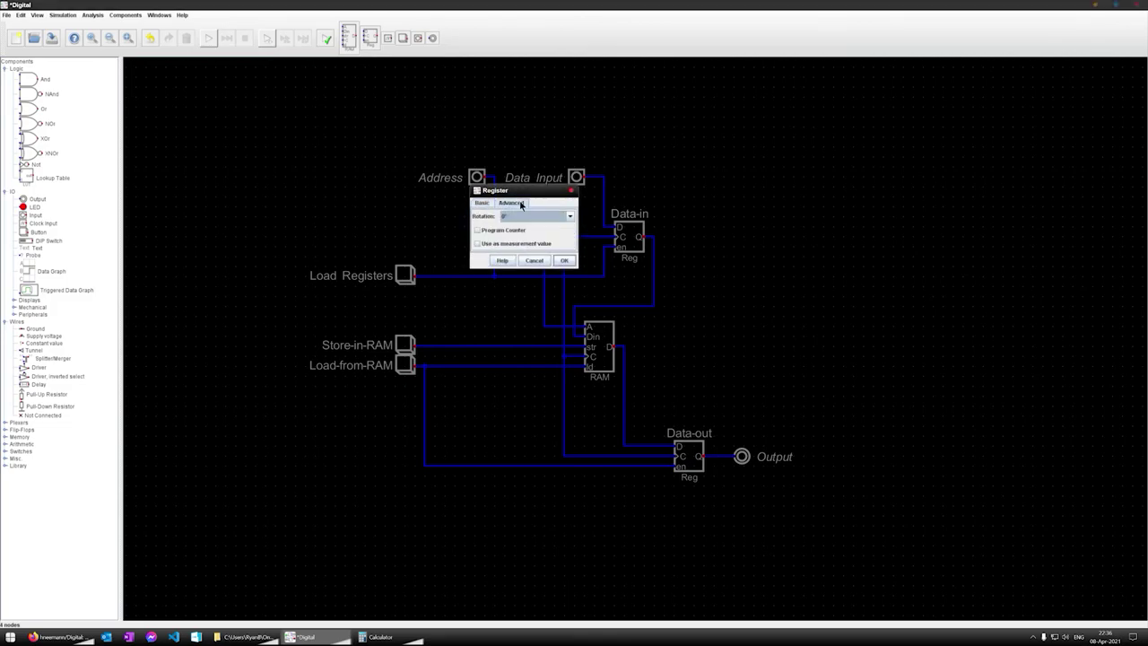
{"action": "left_click", "coordinate": [482, 204]}
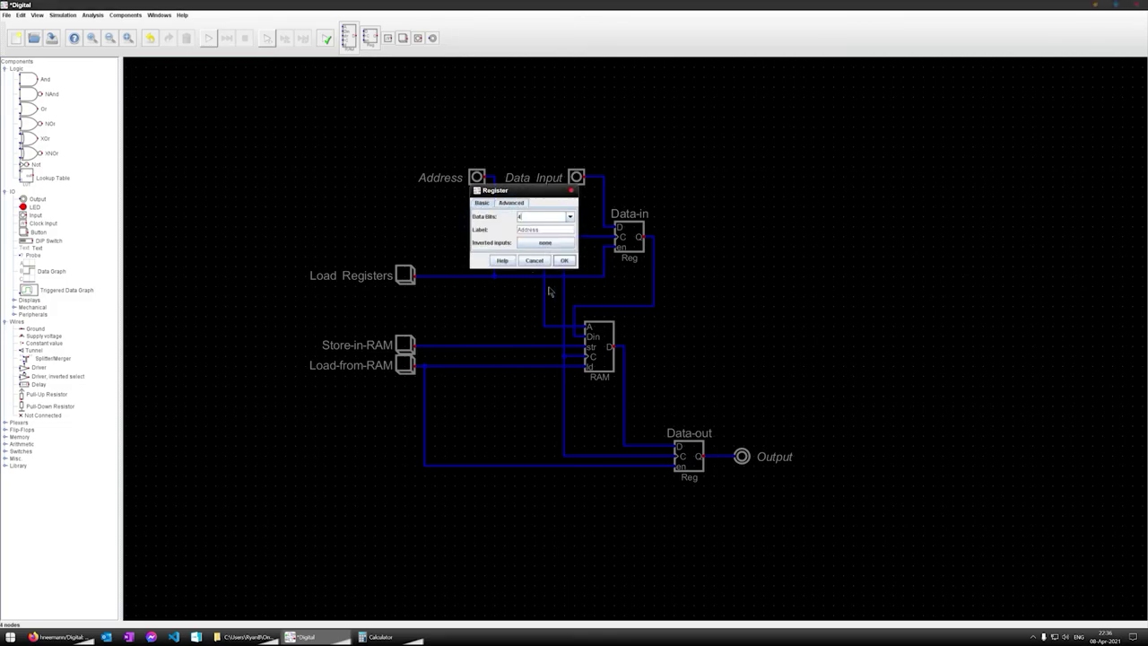
{"action": "left_click", "coordinate": [565, 260]}
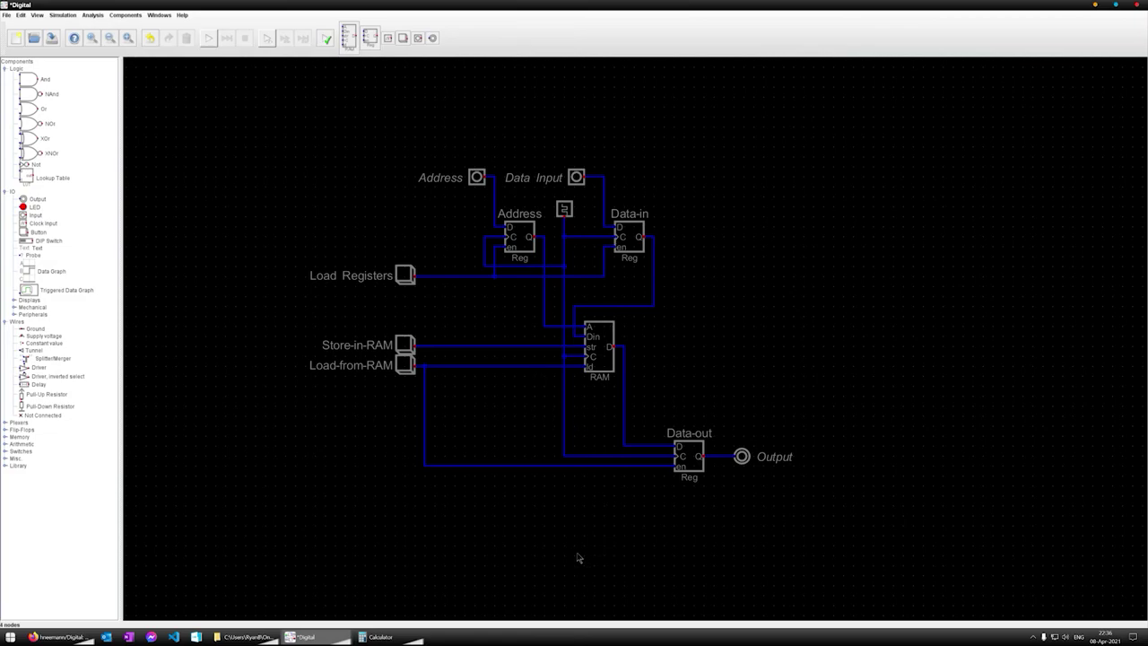
Step: Set the Output's number format to Decimal in its Advanced settings
{"action": "right_click", "coordinate": [740, 456]}
{"action": "left_click", "coordinate": [728, 405]}
{"action": "left_click", "coordinate": [768, 448]}
{"action": "left_click", "coordinate": [749, 468]}
{"action": "left_click", "coordinate": [775, 503]}
Step: Start the simulation, show the RAM contents table, and set the Address input to 12 in Decimal
{"action": "left_click", "coordinate": [209, 38]}
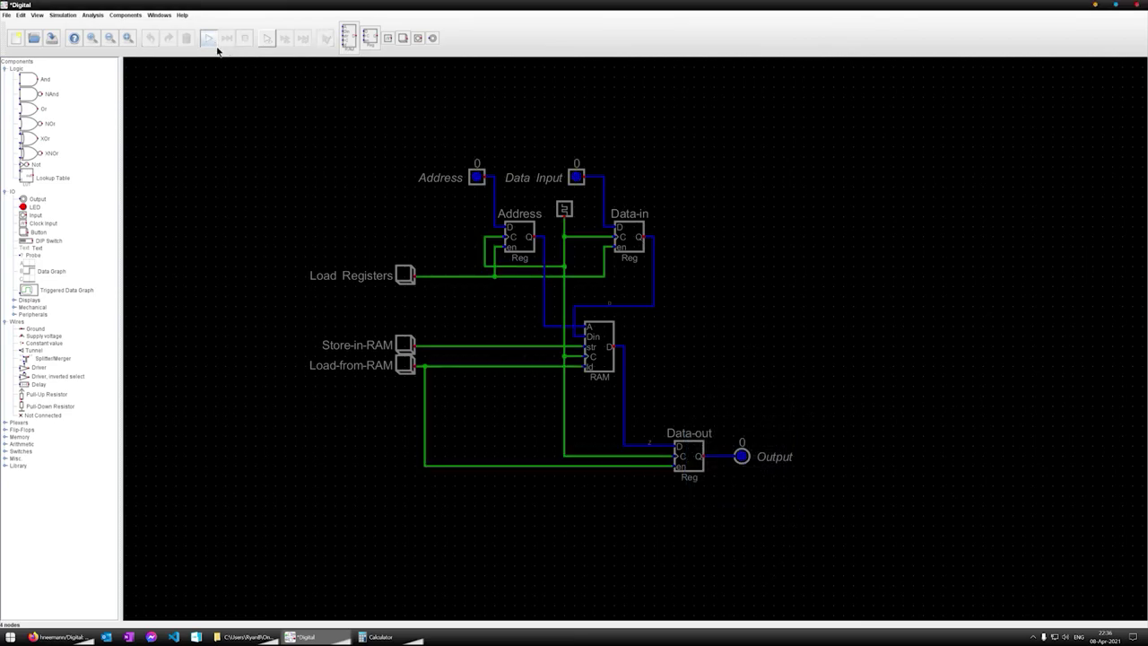
{"action": "left_click", "coordinate": [592, 343]}
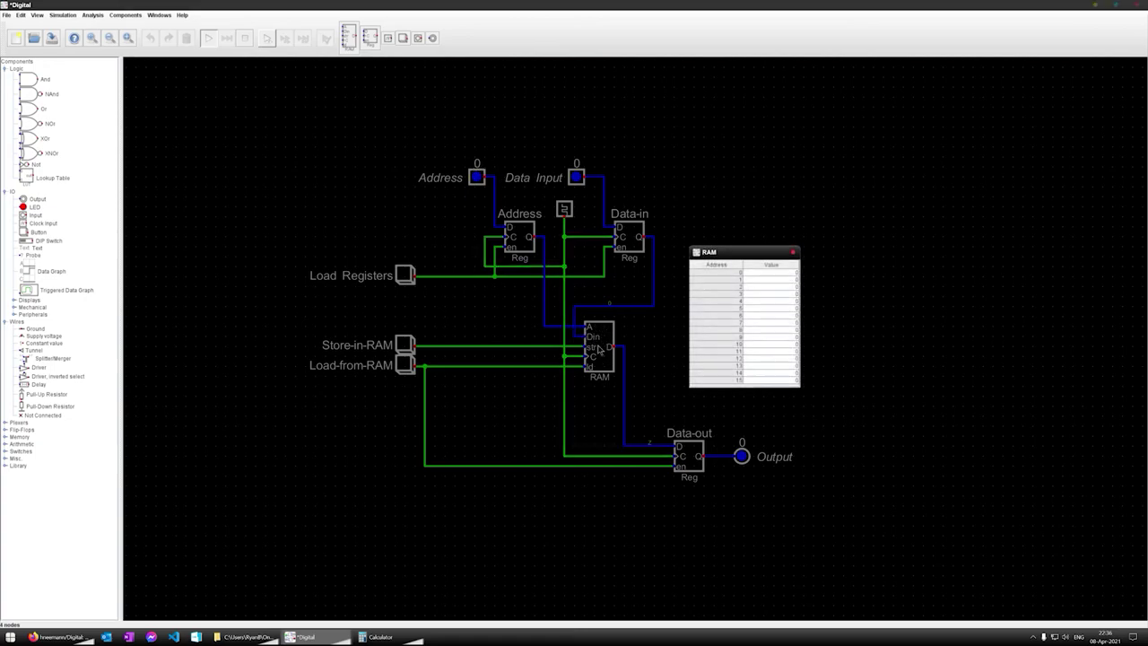
{"action": "left_click", "coordinate": [476, 182]}
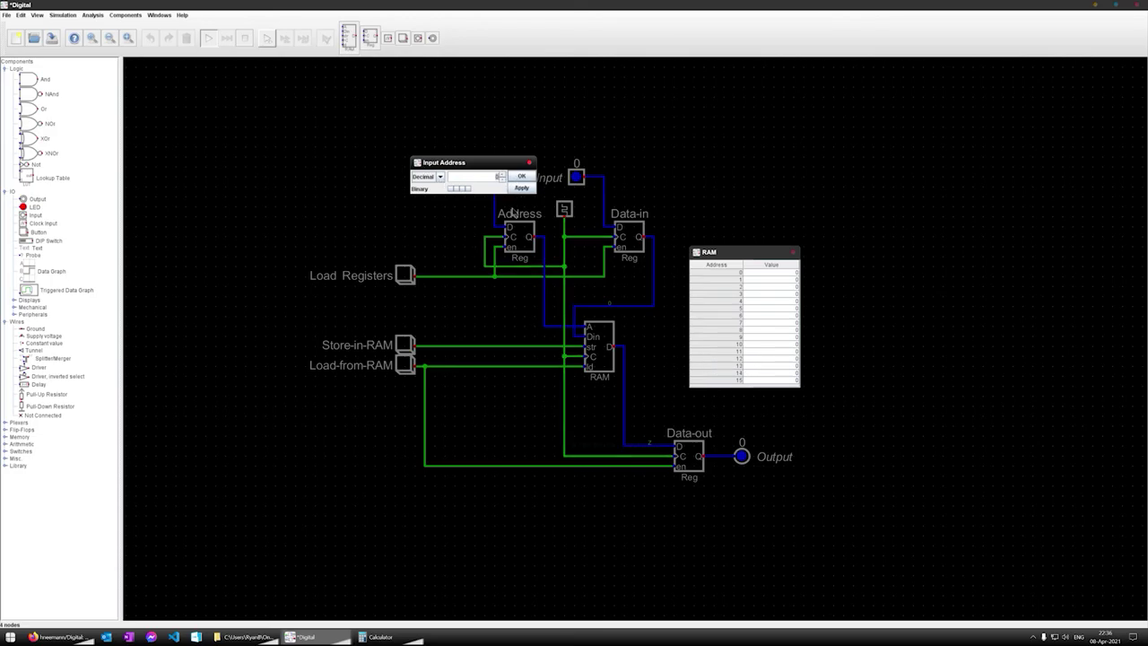
{"action": "left_click", "coordinate": [440, 177]}
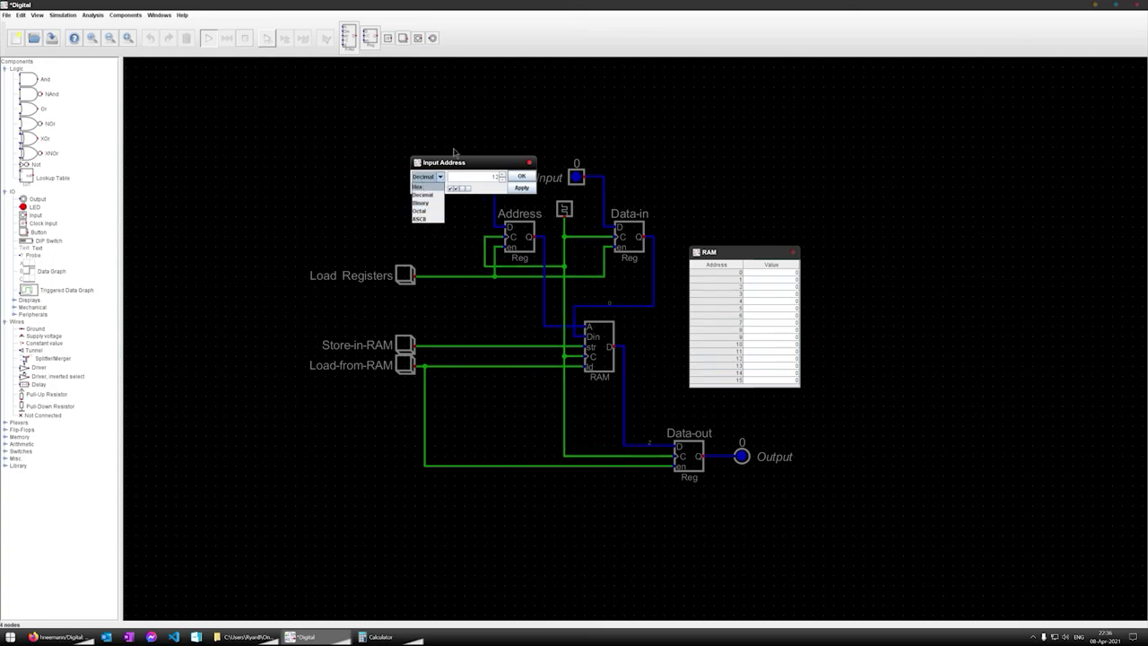
{"action": "left_click", "coordinate": [479, 177]}
{"action": "left_click", "coordinate": [524, 176]}
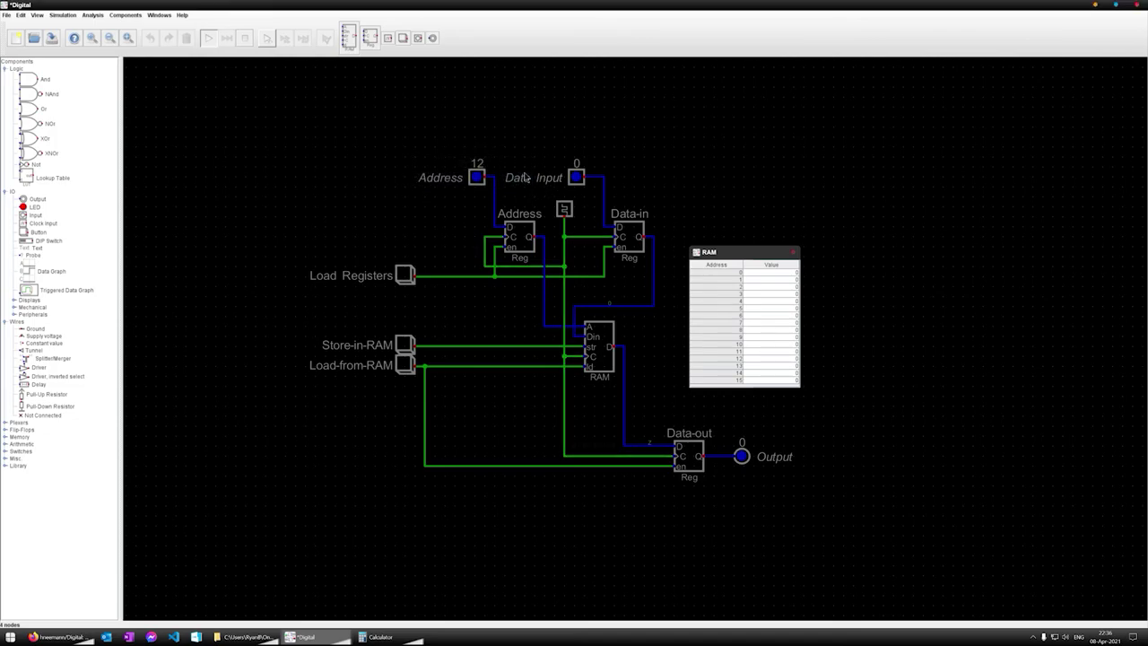
{"action": "left_click", "coordinate": [577, 178]}
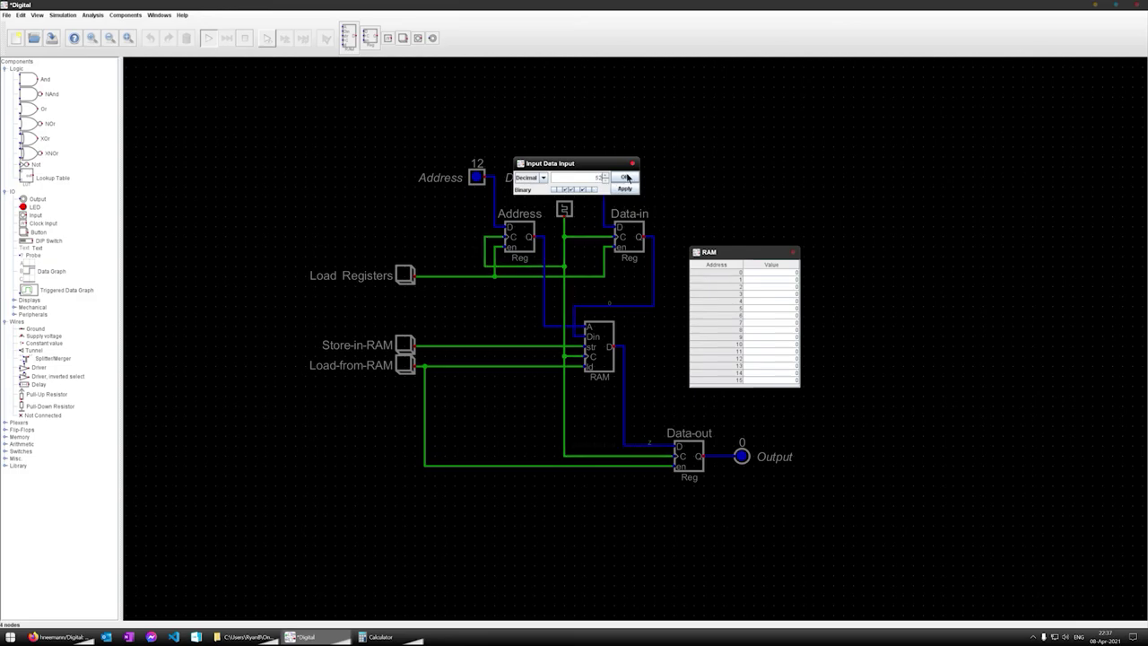
Step: Apply Data Input 52, latch the registers, and read address 12's current RAM value
{"action": "left_click", "coordinate": [625, 176]}
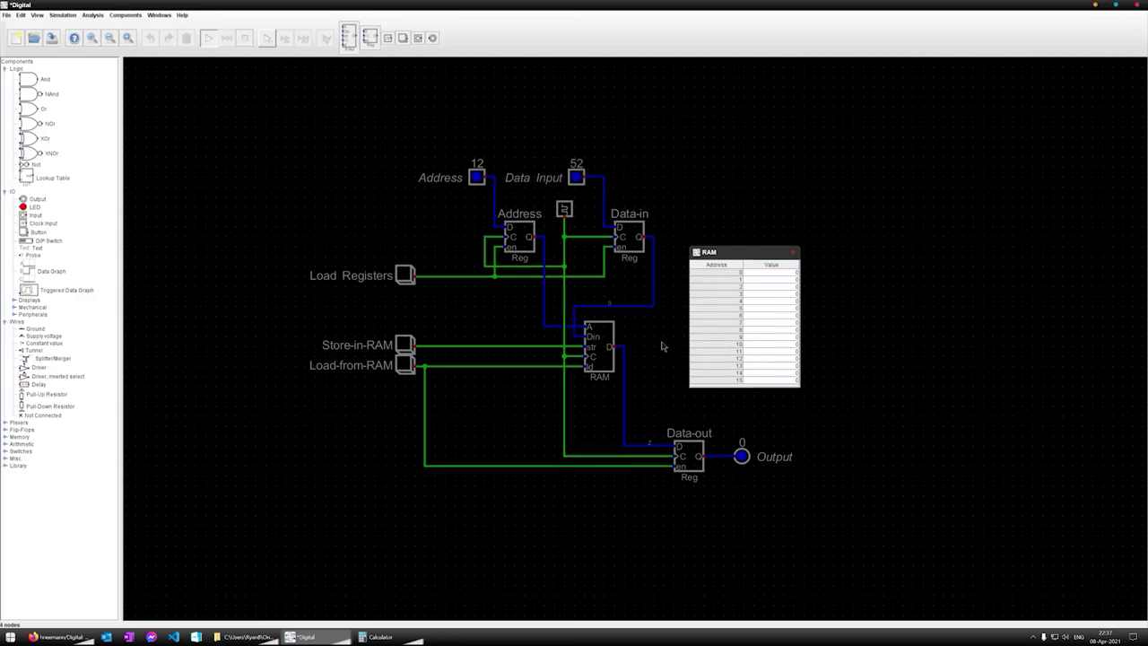
{"action": "left_click", "coordinate": [401, 279]}
{"action": "mouse_move", "coordinate": [639, 311]}
{"action": "left_click", "coordinate": [407, 366]}
Step: Write 52 into RAM address 12, then change the Data Input to 16
{"action": "left_click", "coordinate": [407, 275]}
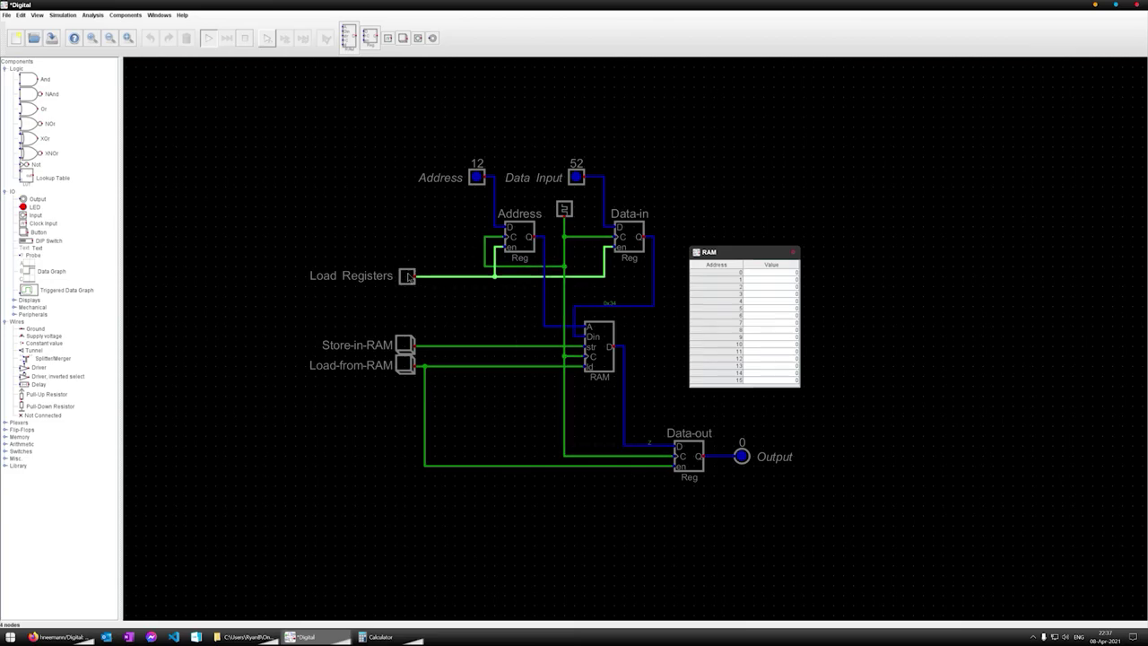
{"action": "left_click", "coordinate": [406, 346]}
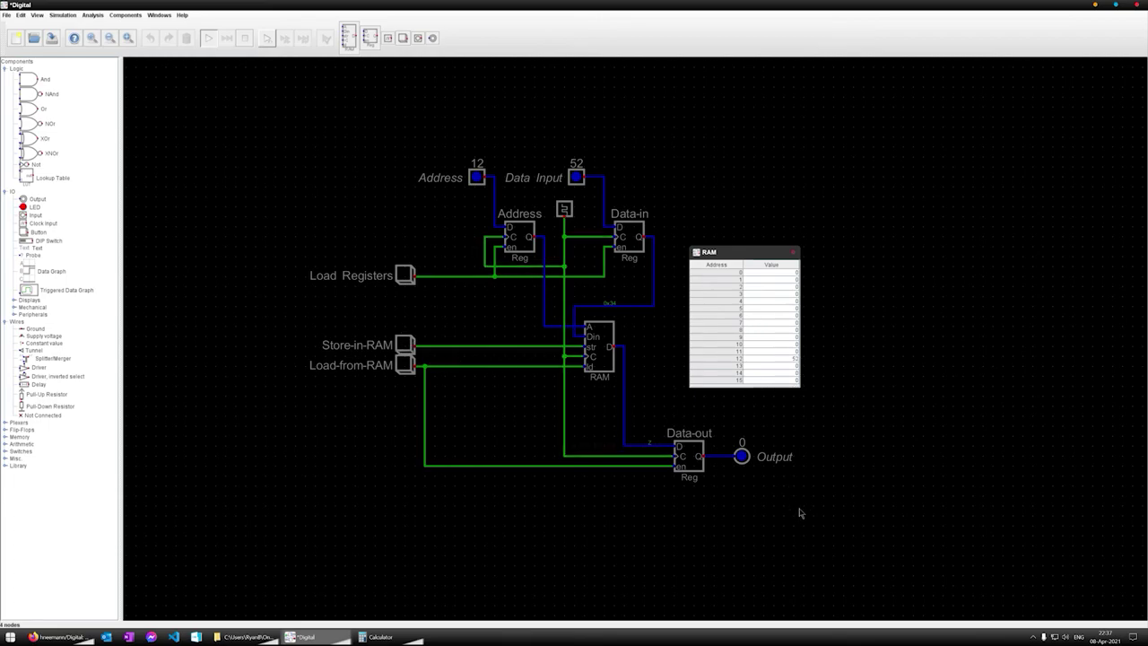
{"action": "left_click", "coordinate": [581, 182]}
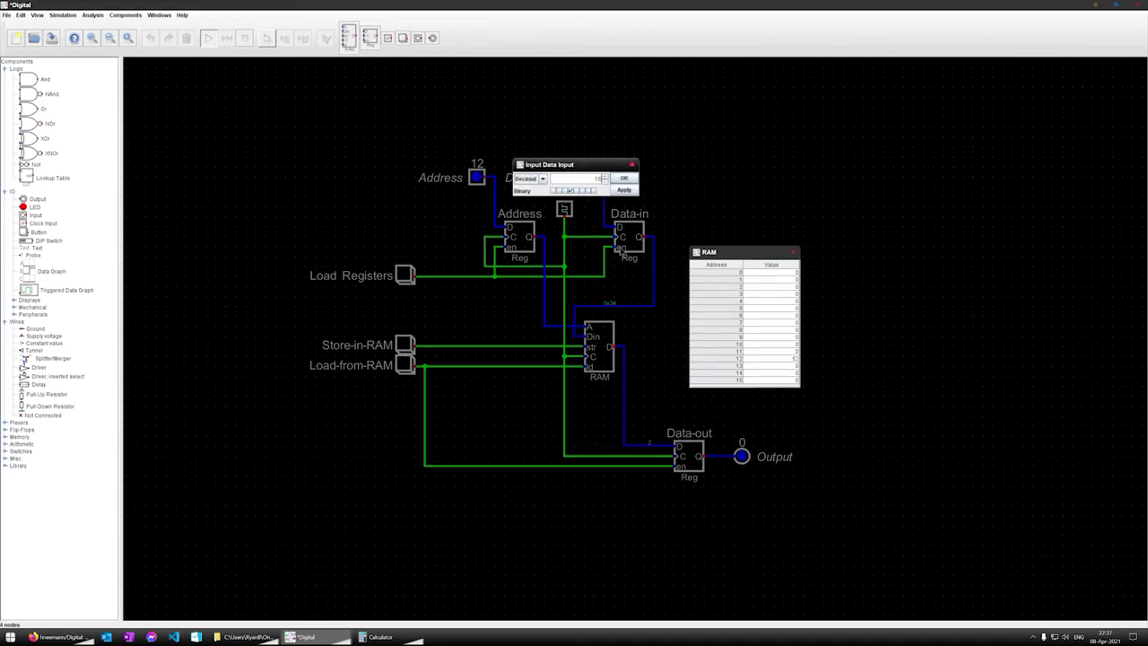
{"action": "left_click", "coordinate": [624, 178]}
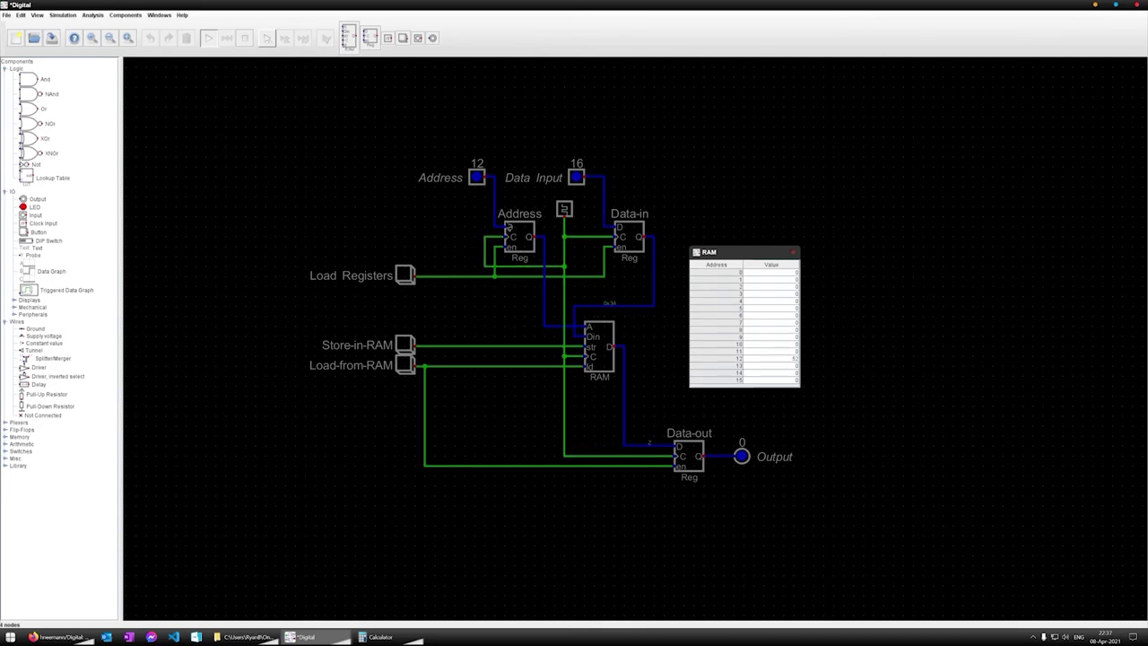
Step: Set Address to 8, write data 16 into RAM address 8, and reset Data Input to 0
{"action": "left_click", "coordinate": [477, 179]}
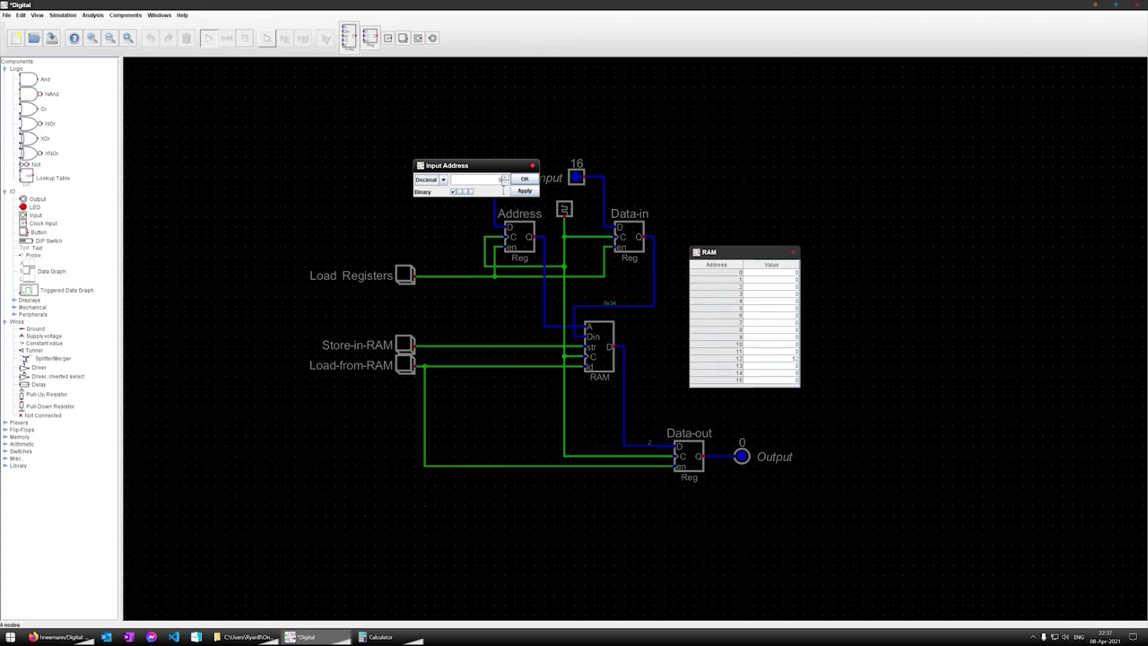
{"action": "left_click", "coordinate": [529, 179]}
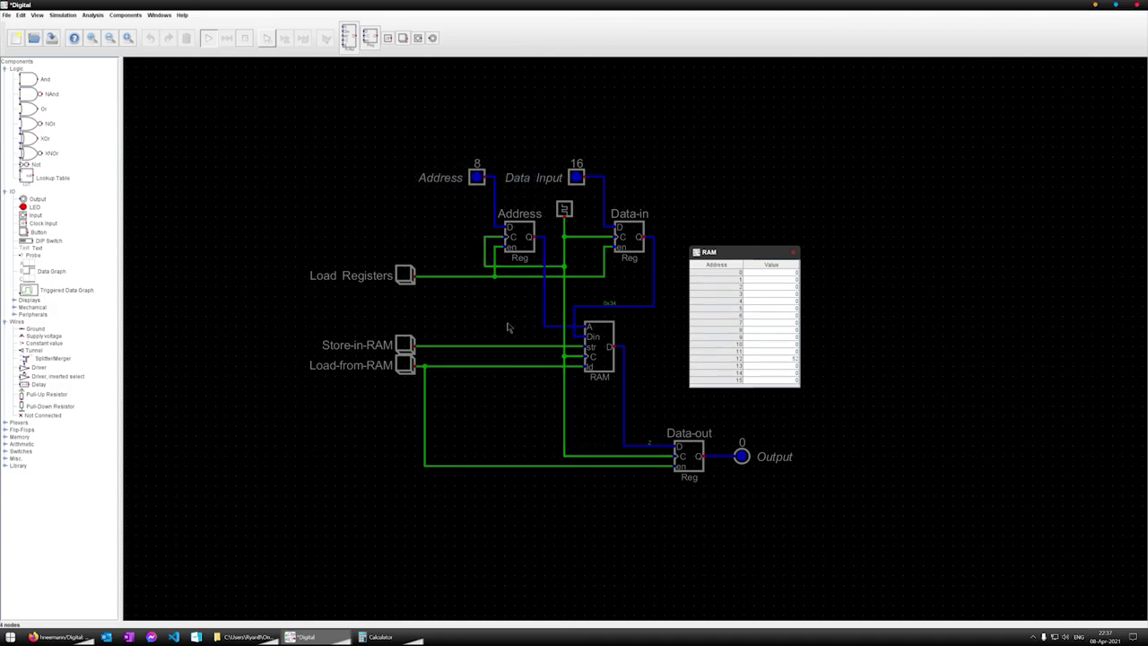
{"action": "left_click", "coordinate": [406, 277]}
{"action": "left_click", "coordinate": [407, 368]}
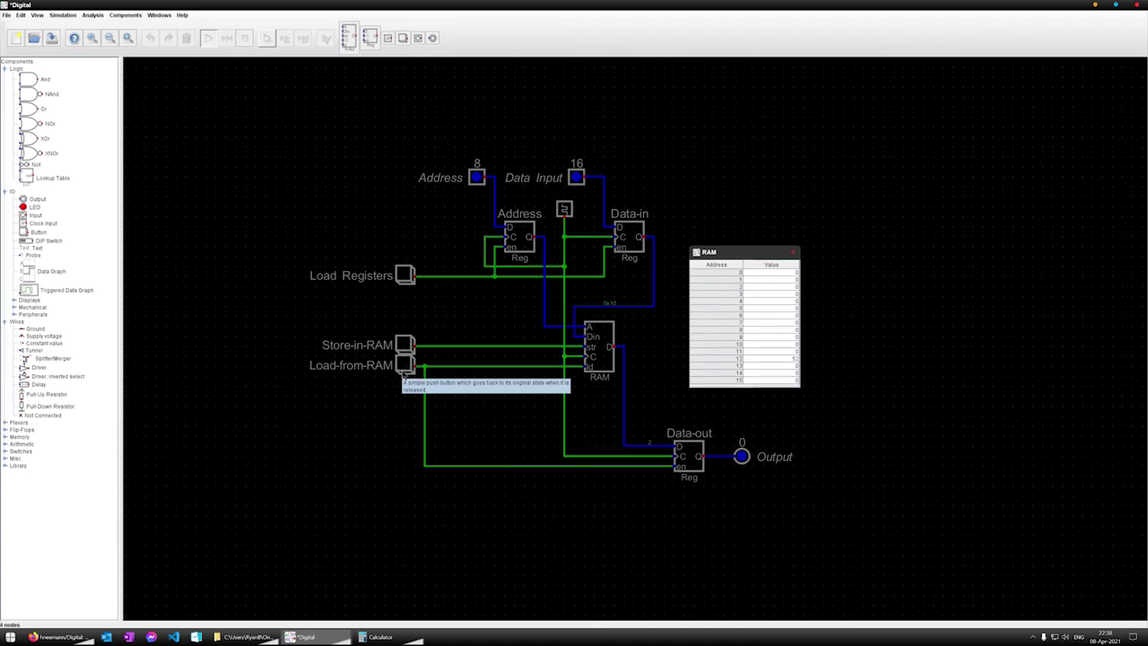
{"action": "left_click", "coordinate": [405, 347]}
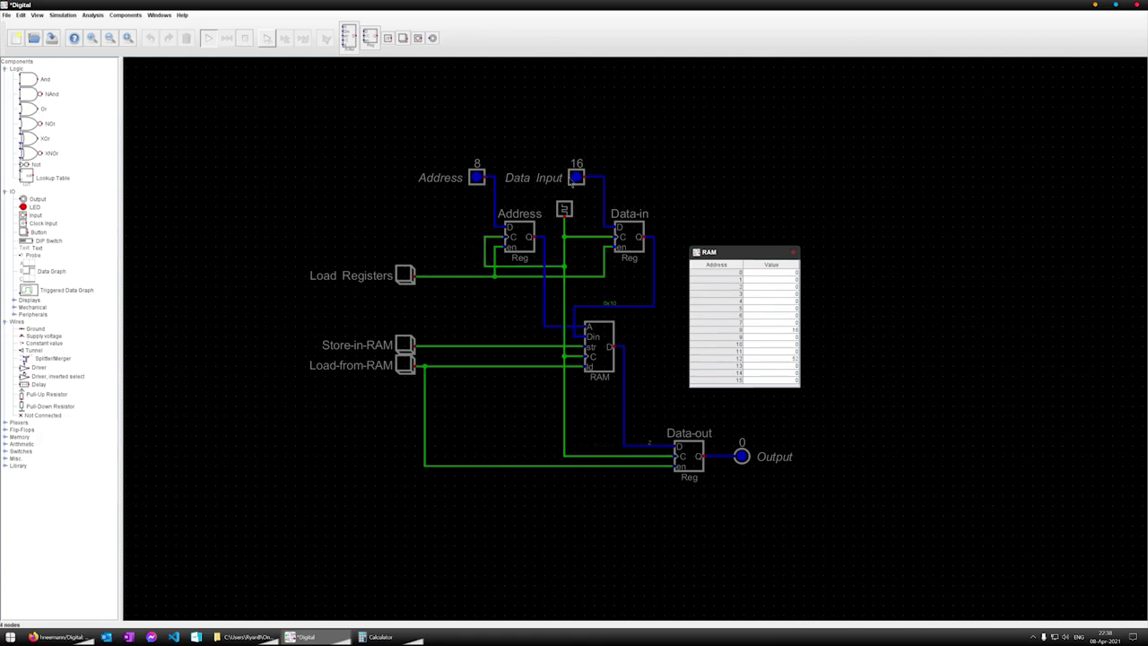
{"action": "left_click", "coordinate": [572, 180]}
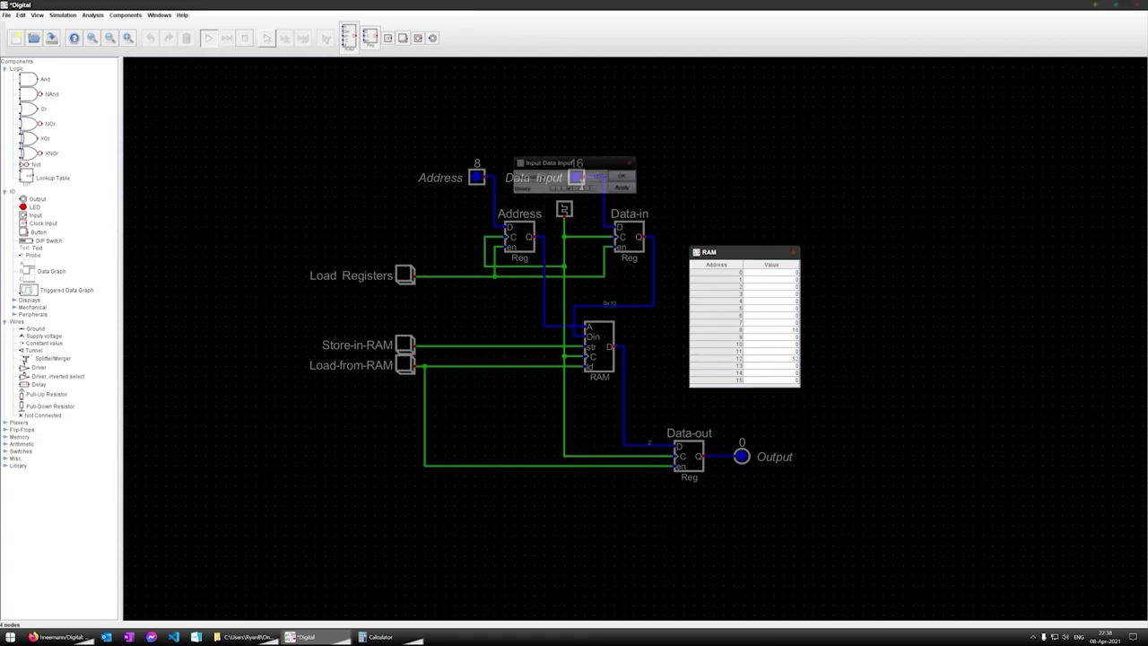
{"action": "left_click", "coordinate": [624, 177]}
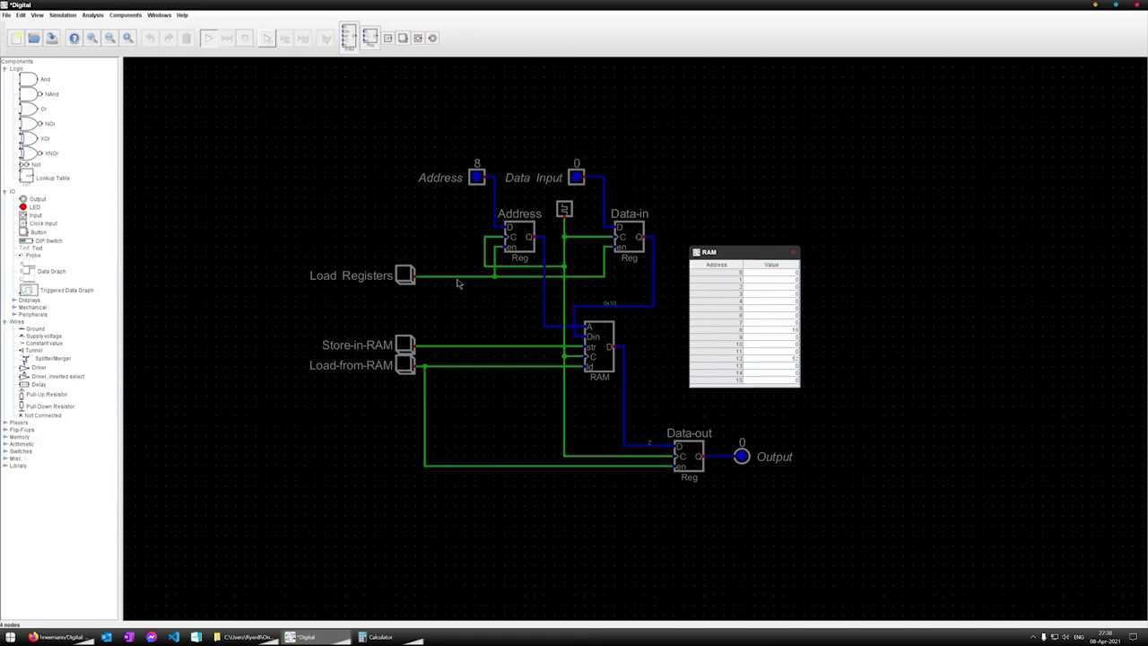
Step: Set the Address to 0 and latch it into the Address register
{"action": "left_click", "coordinate": [481, 179]}
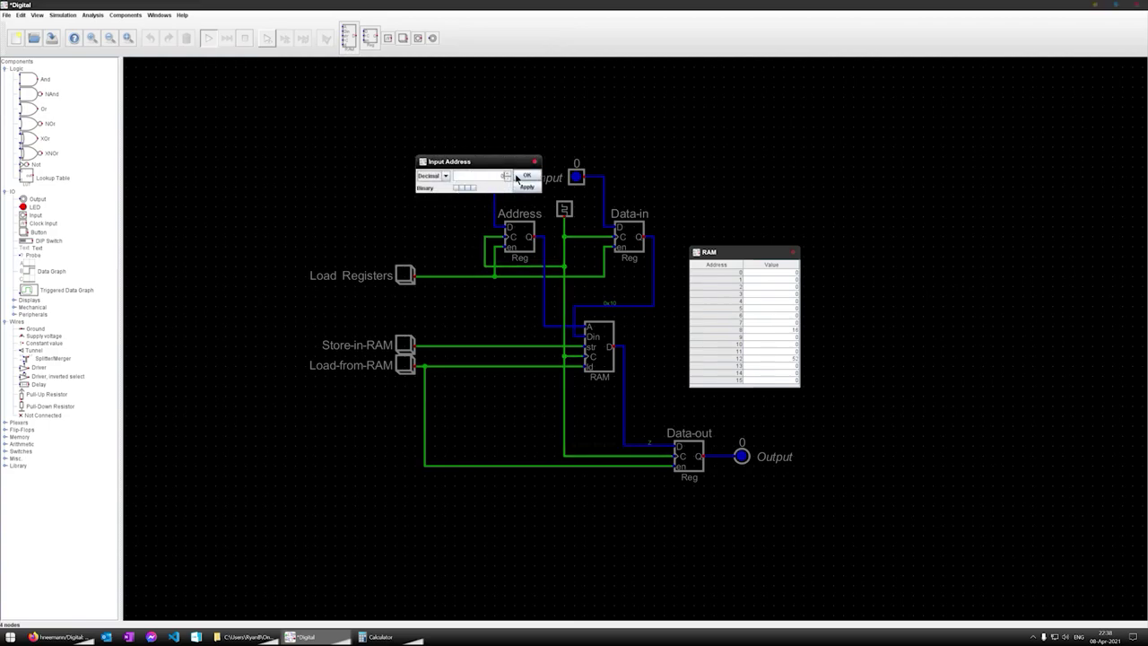
{"action": "key", "text": "Return"}
{"action": "left_click", "coordinate": [405, 277]}
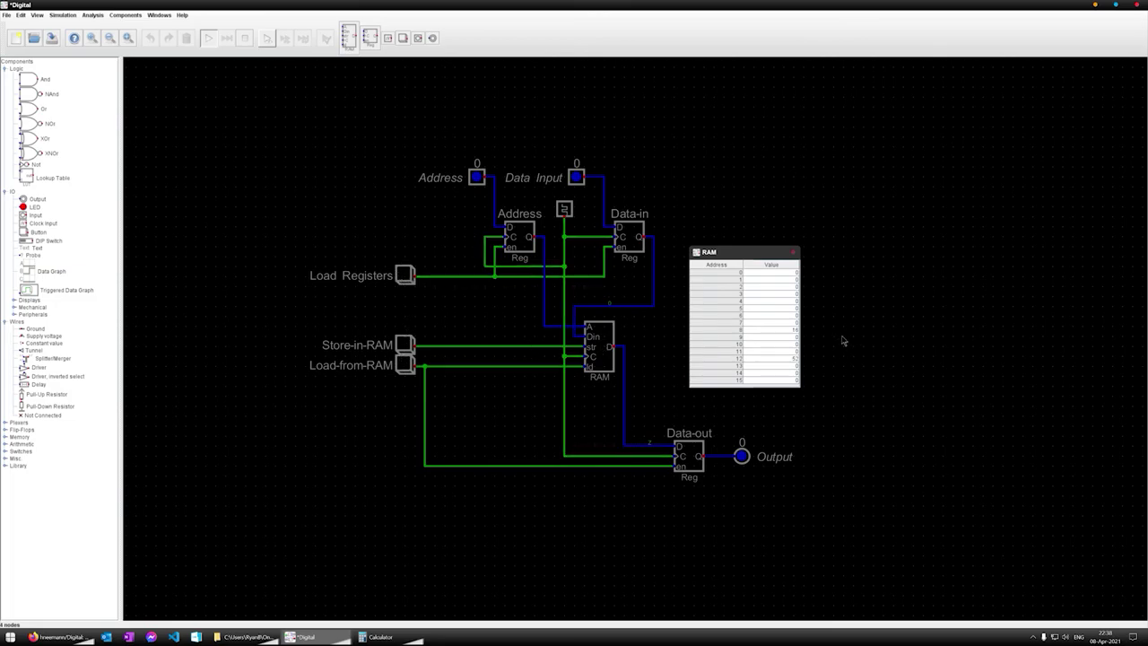
Step: Enter 12 at address 0 in the RAM contents table and load it to the Output
{"action": "left_click", "coordinate": [796, 276]}
{"action": "key", "text": "F2"}
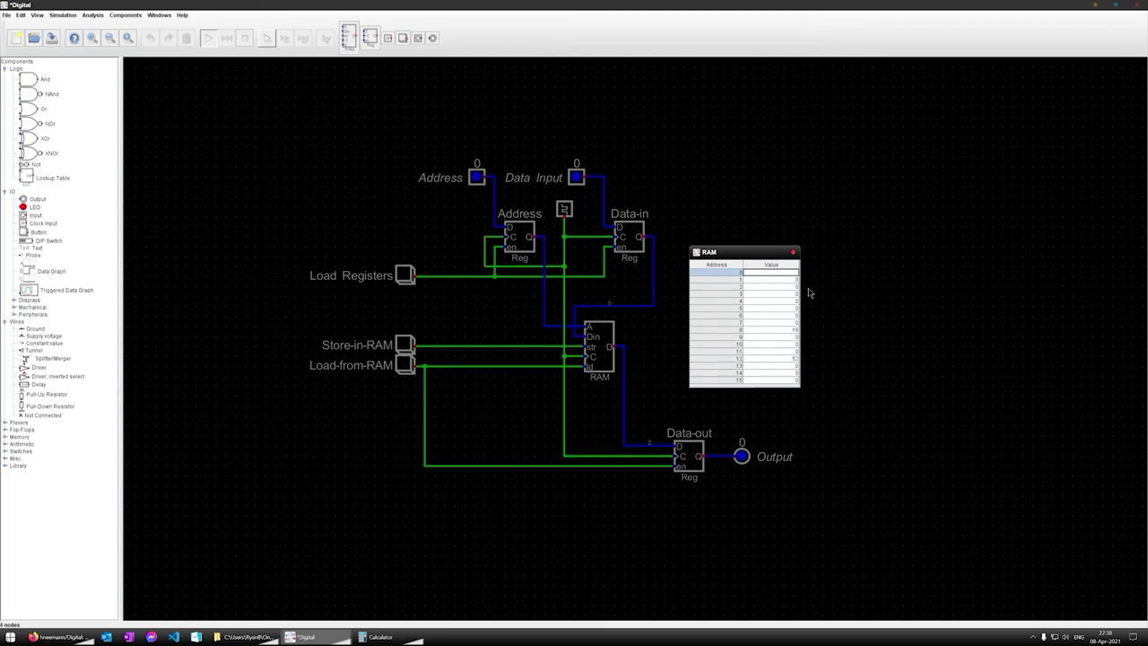
{"action": "left_click", "coordinate": [760, 279]}
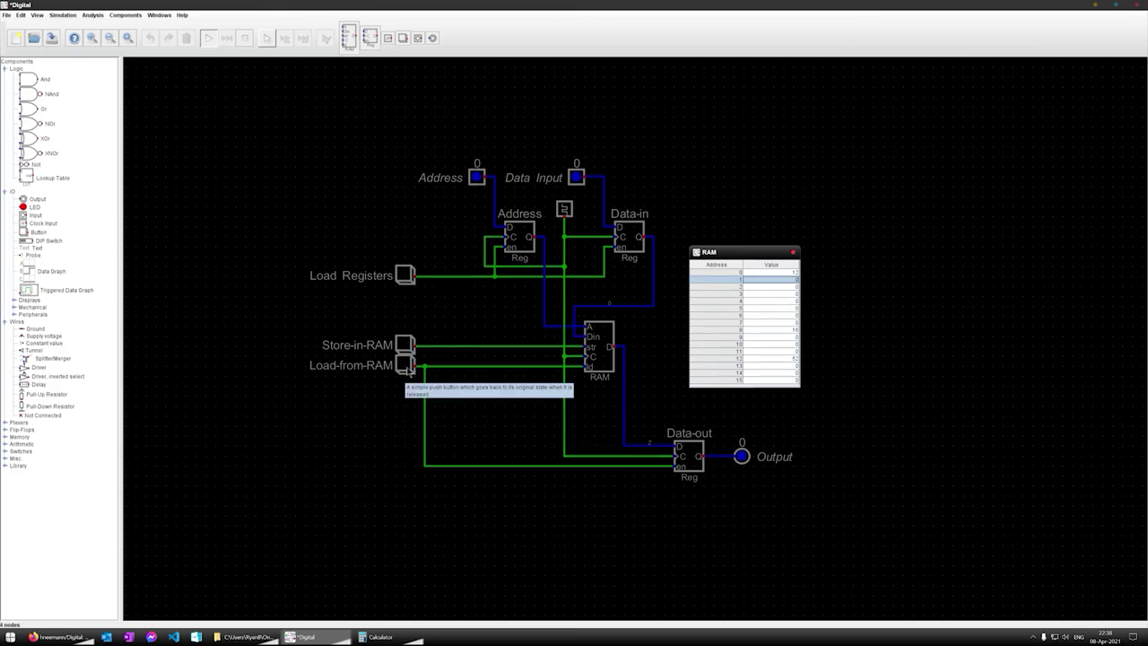
{"action": "left_click", "coordinate": [408, 367]}
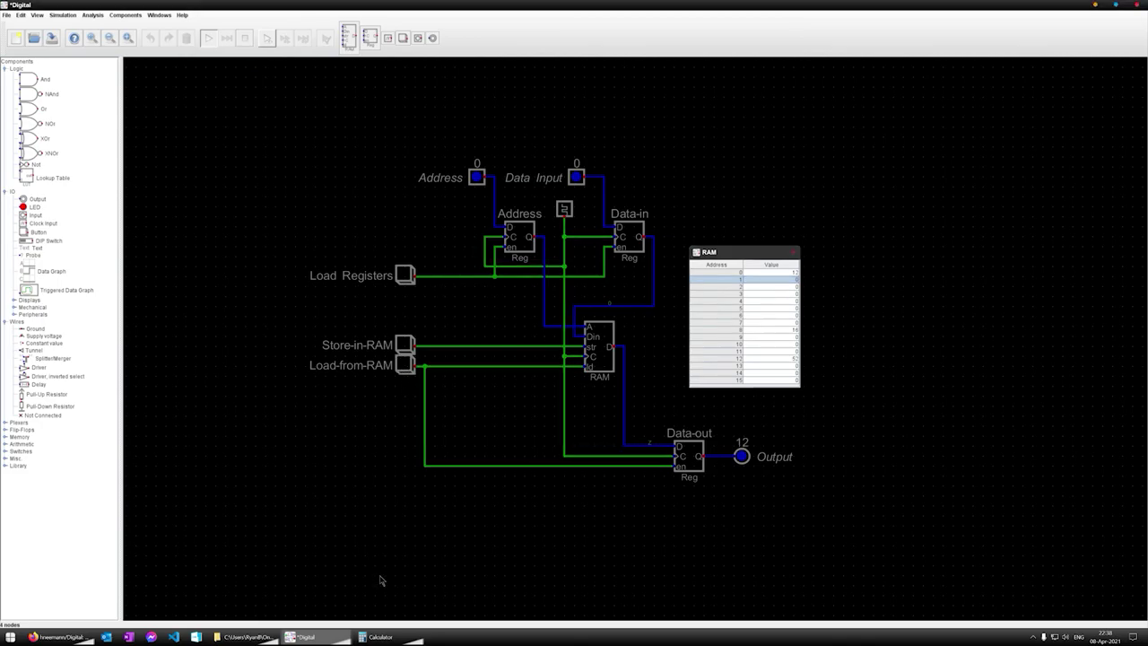
Step: Set Address to 12, load it from RAM so the Output reads 52, then stop the simulation
{"action": "left_click", "coordinate": [479, 178]}
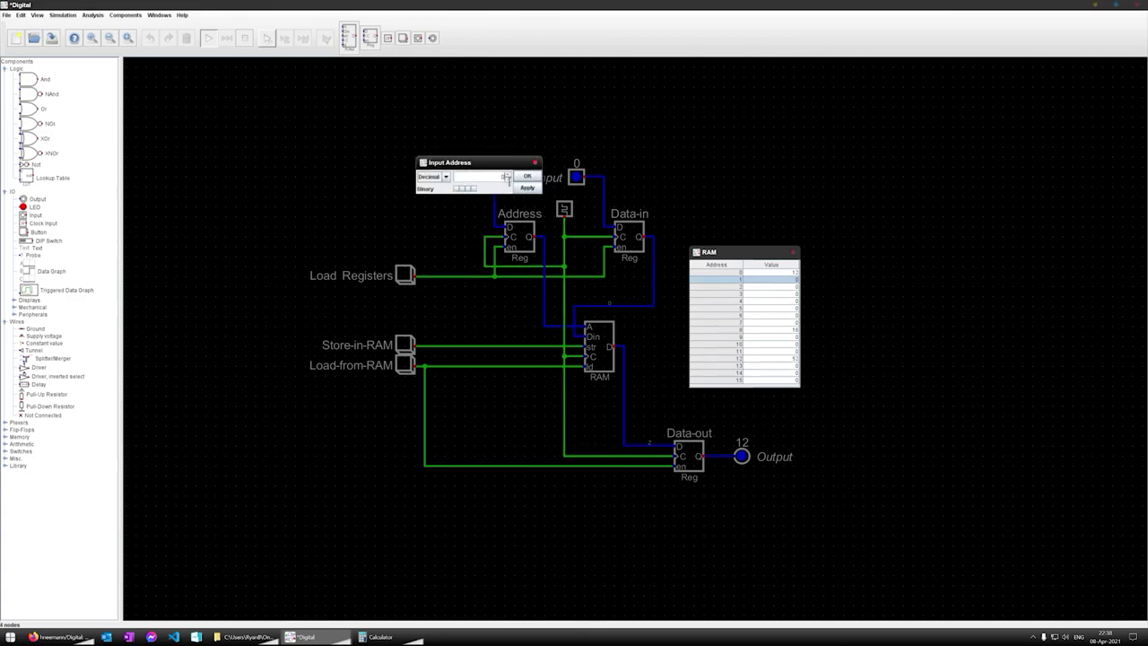
{"action": "type", "text": "12"}
{"action": "left_click", "coordinate": [527, 176]}
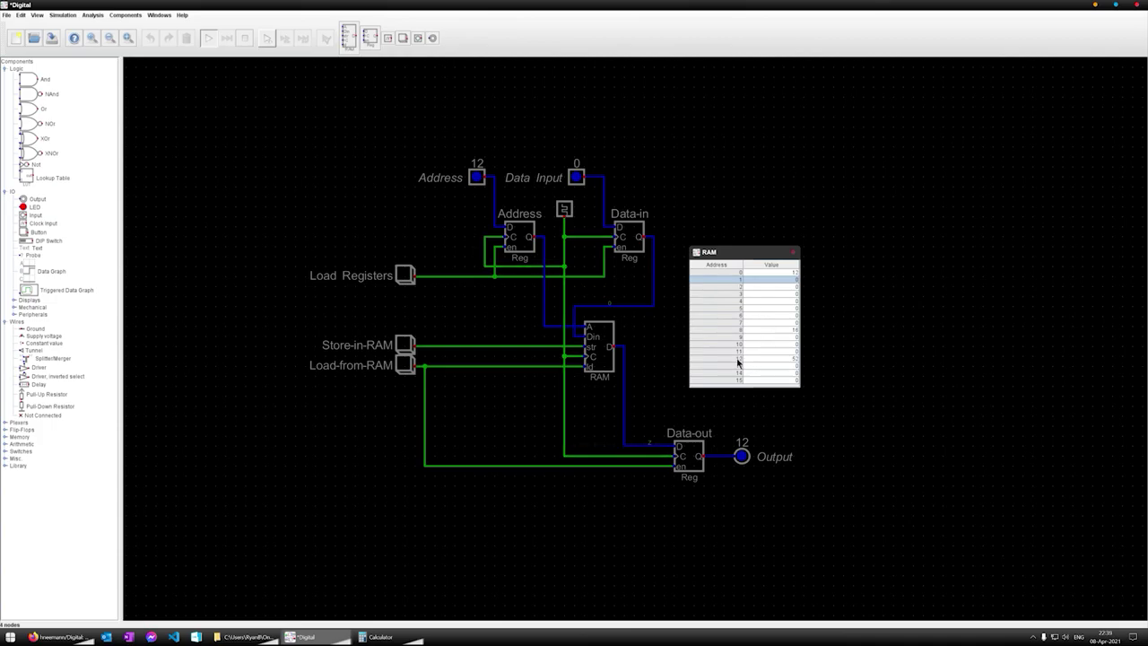
{"action": "left_click", "coordinate": [407, 367]}
{"action": "left_click", "coordinate": [404, 279]}
{"action": "left_click", "coordinate": [406, 365]}
{"action": "left_click", "coordinate": [250, 40]}
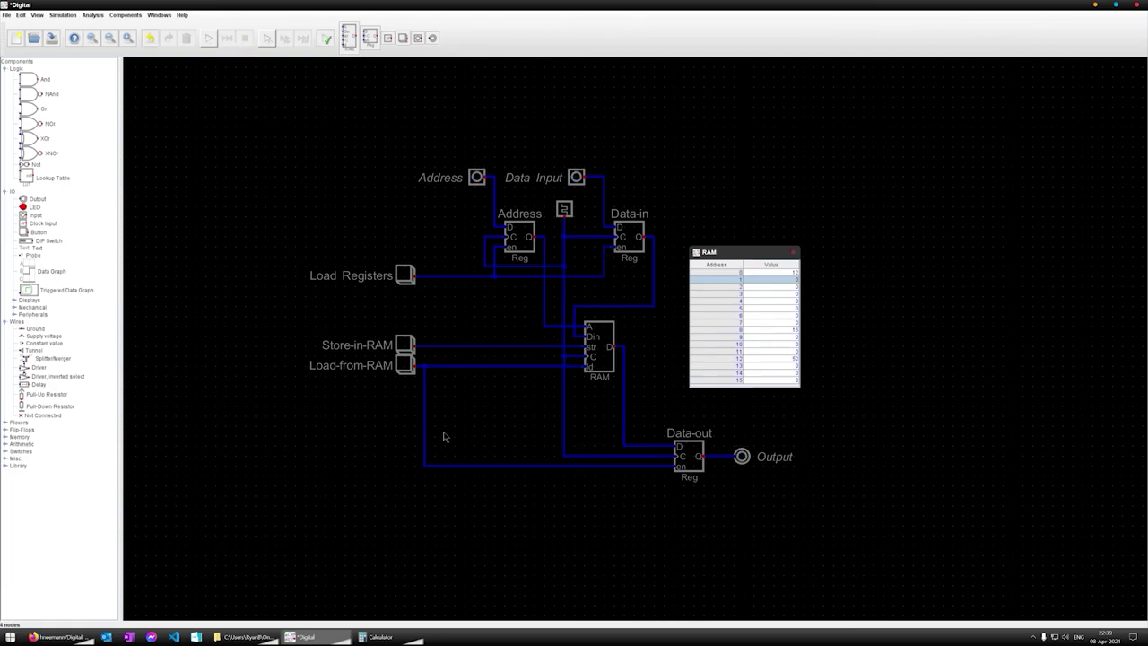